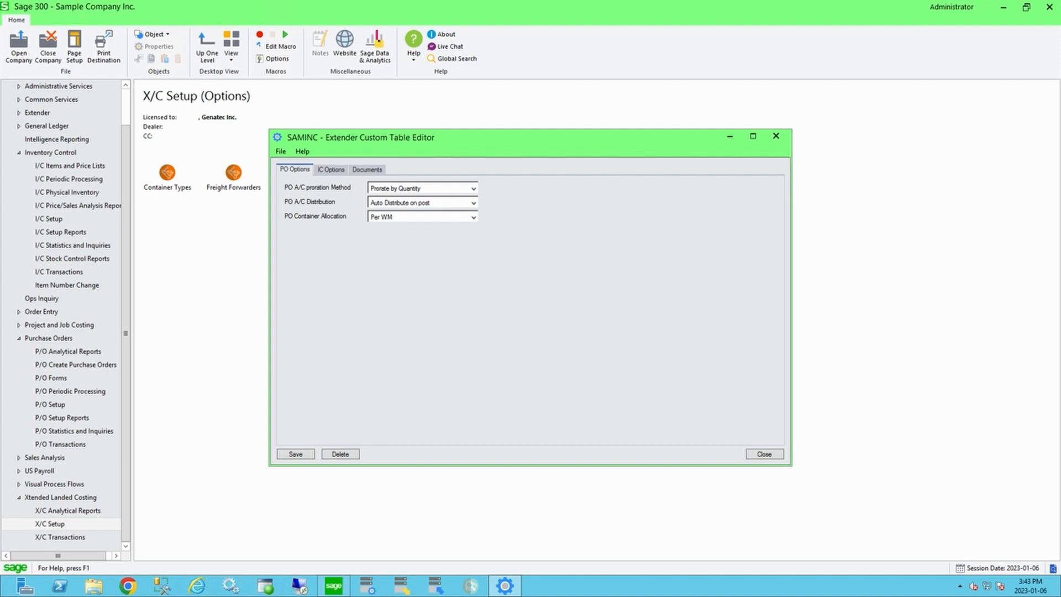
Step: Review the PO A/C proration method and distribution options, then close the custom table editor
{"action": "left_click", "coordinate": [473, 189]}
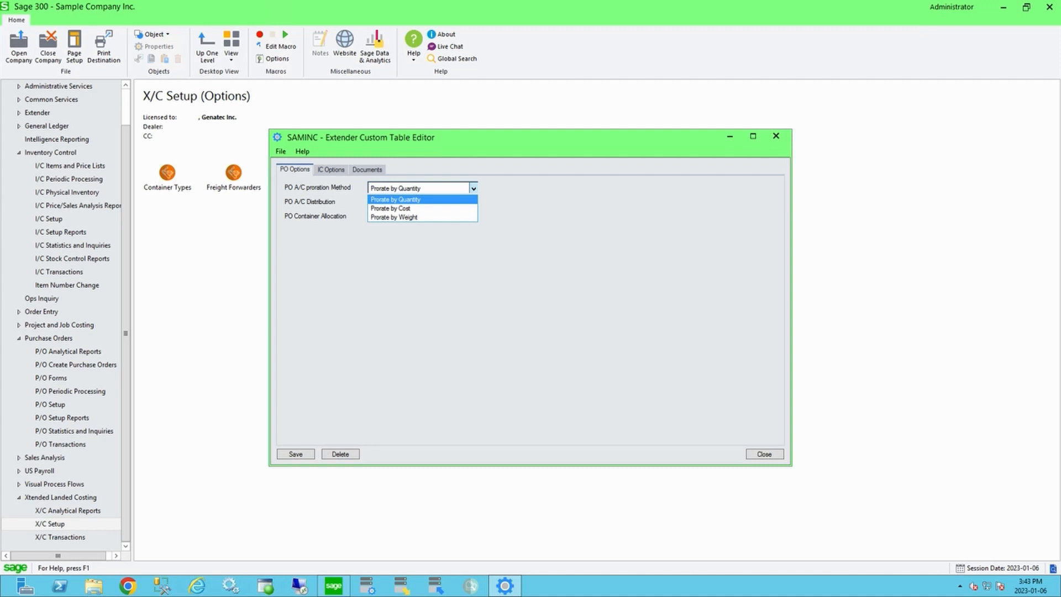
{"action": "left_click", "coordinate": [473, 188]}
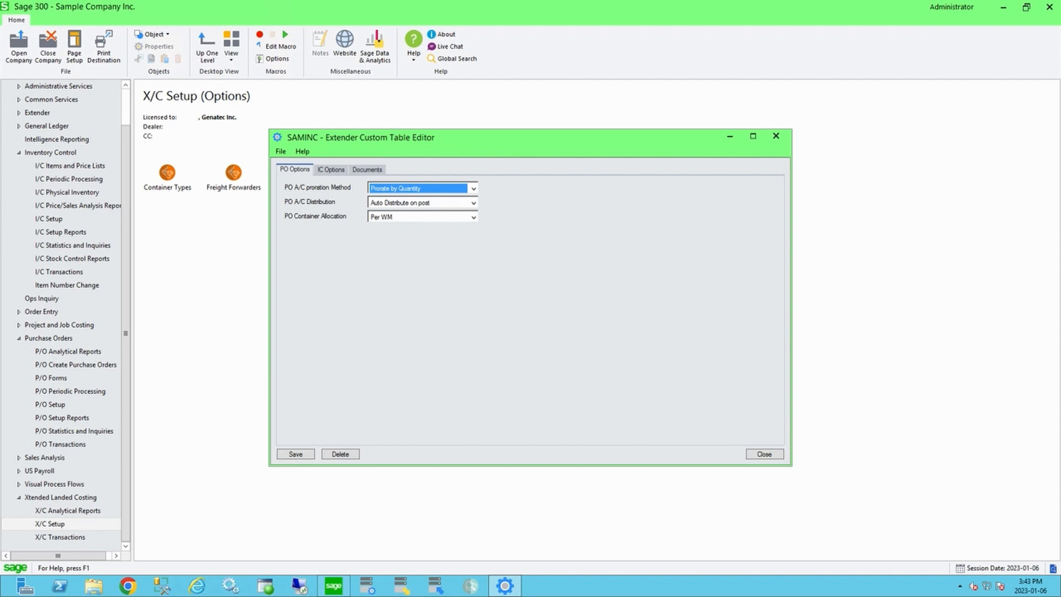
{"action": "left_click", "coordinate": [473, 203]}
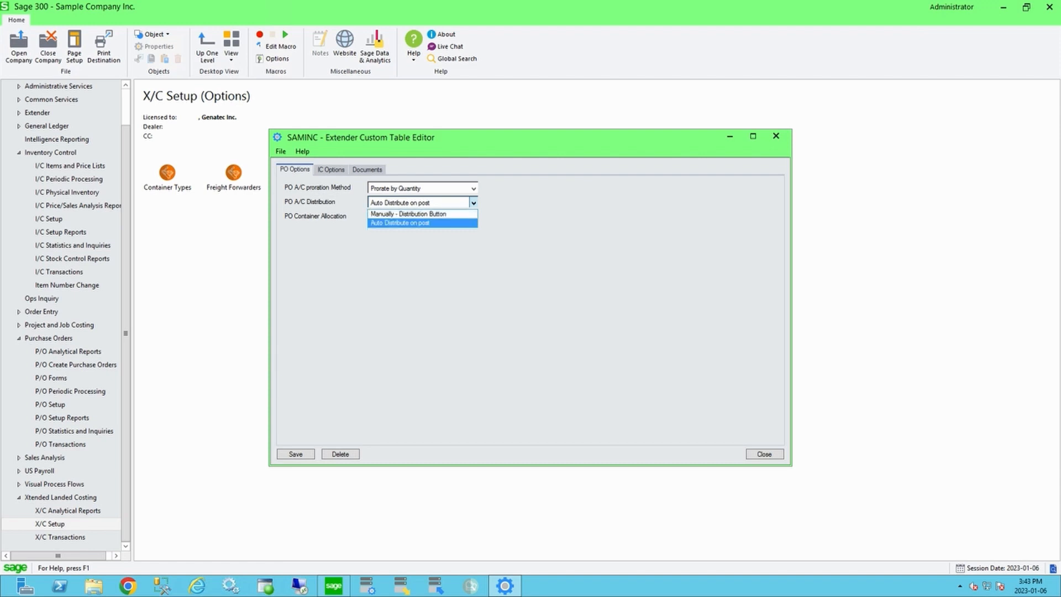
{"action": "left_click", "coordinate": [473, 203]}
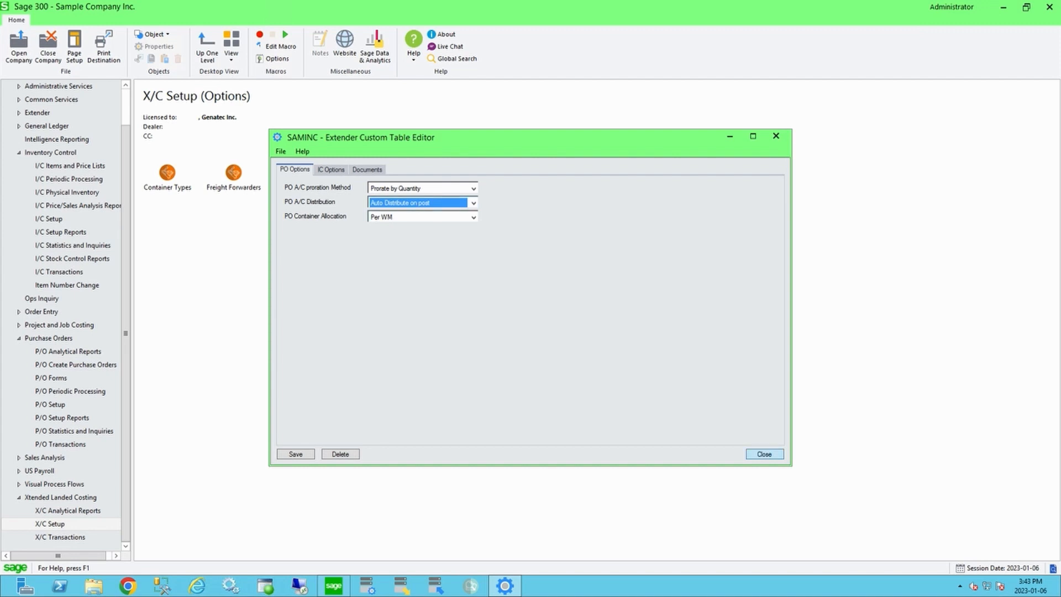
{"action": "left_click", "coordinate": [764, 454]}
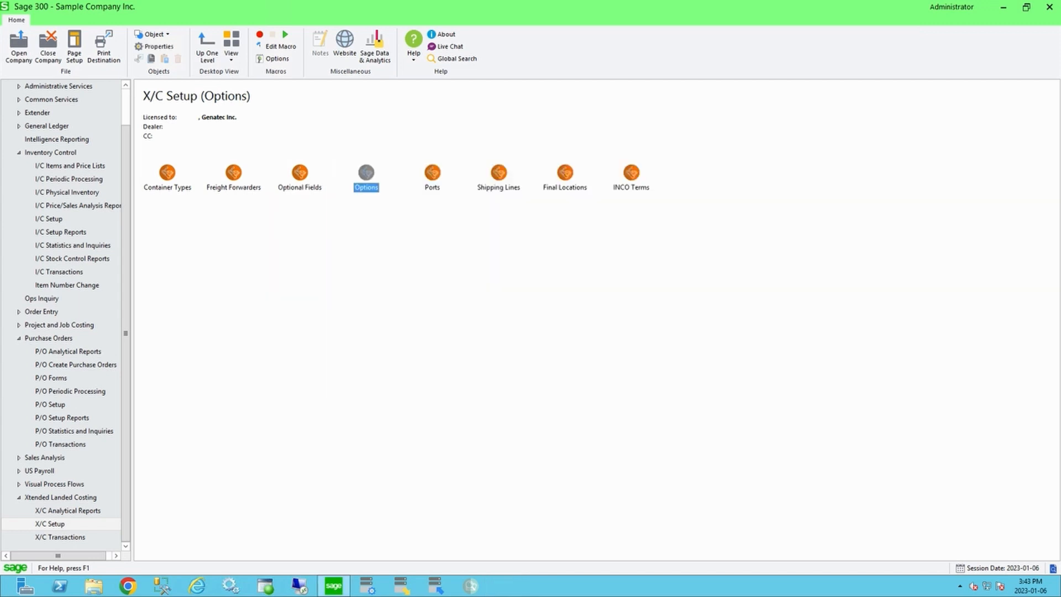
Step: Open Purchase Order Entry and start a new purchase order for vendor Overseas Widget Manufacturing
{"action": "left_click", "coordinate": [60, 444]}
{"action": "double_click", "coordinate": [233, 176]}
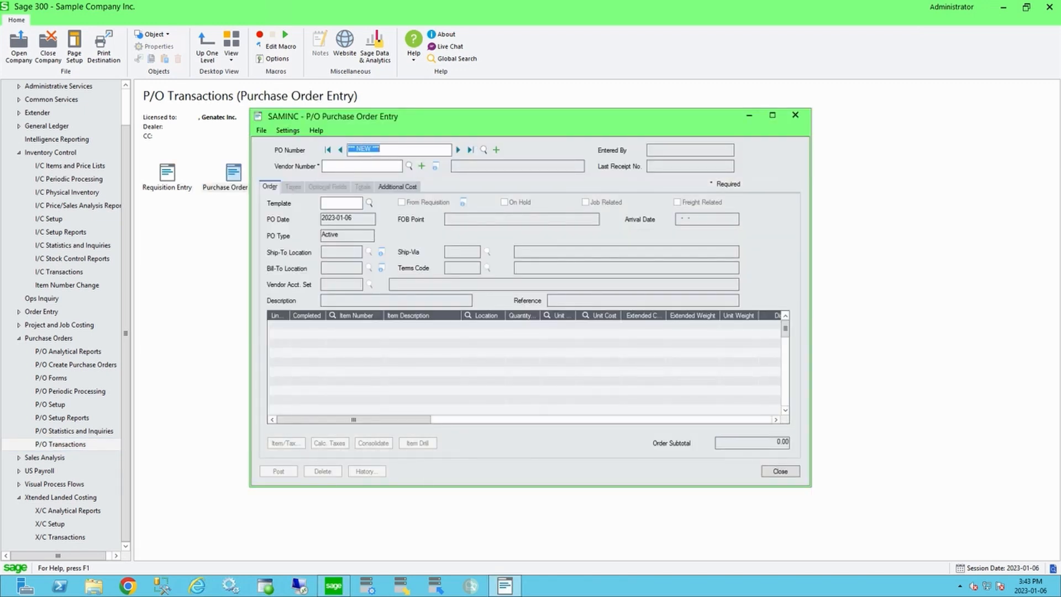
{"action": "left_click", "coordinate": [408, 166]}
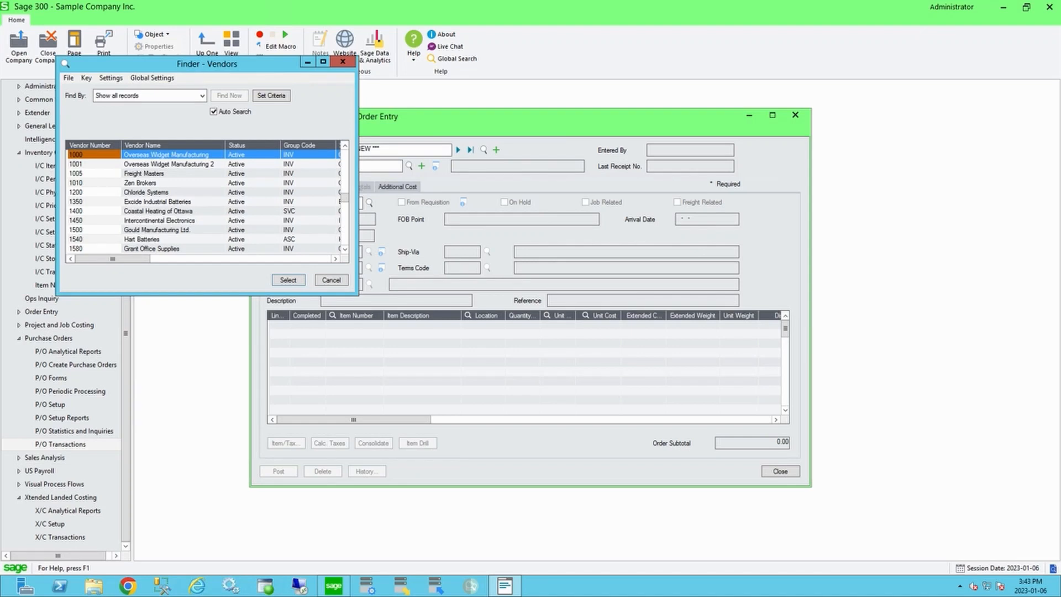
{"action": "key", "text": "Return"}
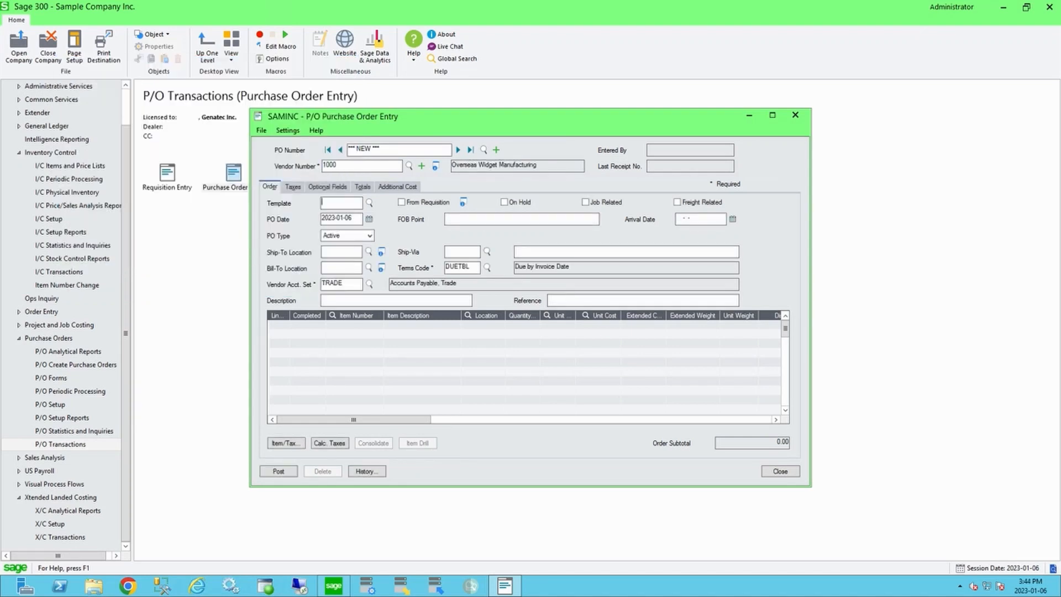
Step: Add an order line for item A1-102/0 at location 1, quantity 5, unit cost 100
{"action": "left_click", "coordinate": [332, 315]}
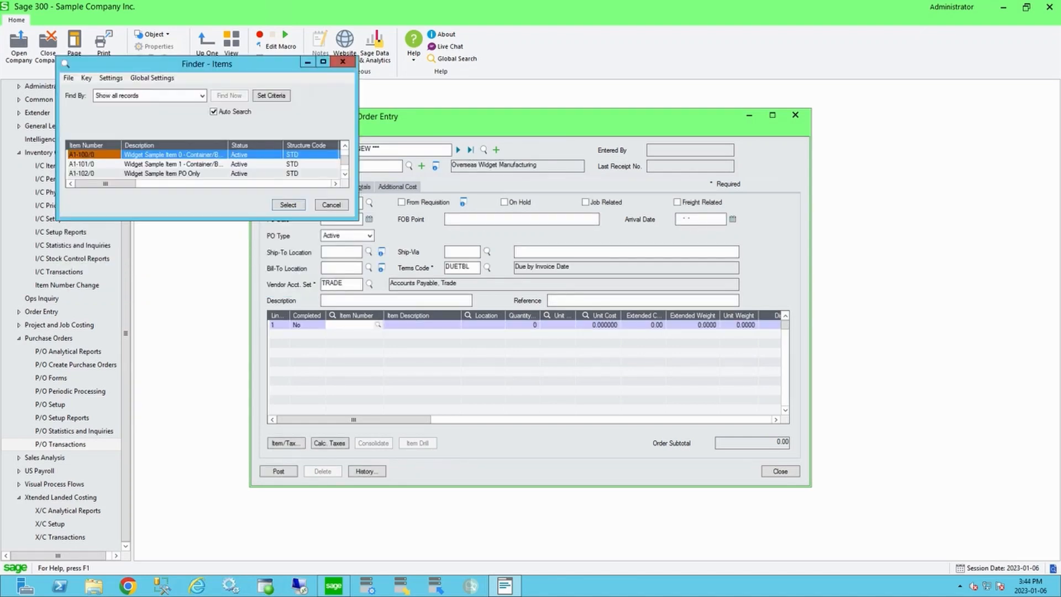
{"action": "double_click", "coordinate": [88, 174]}
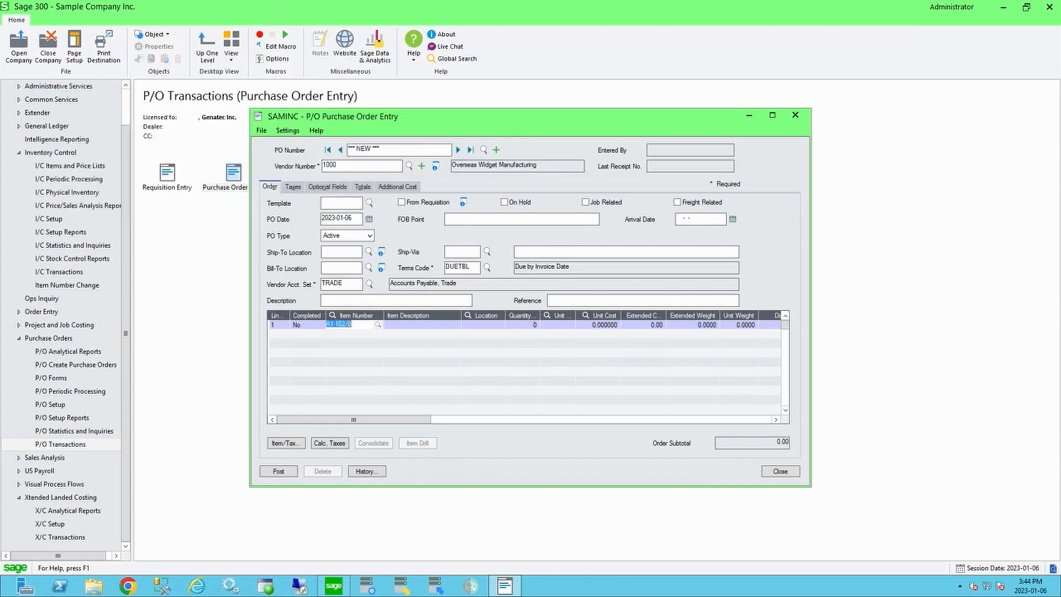
{"action": "key", "text": "Tab"}
{"action": "type", "text": "1"}
{"action": "key", "text": "Tab"}
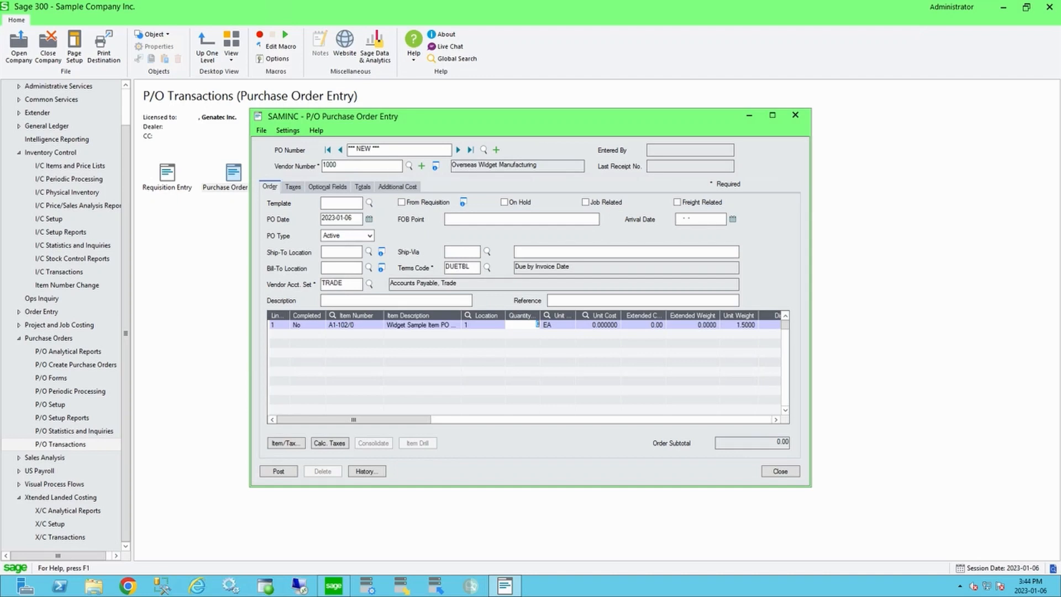
{"action": "type", "text": "5"}
{"action": "key", "text": "Tab"}
{"action": "key", "text": "Tab"}
{"action": "type", "text": "100"}
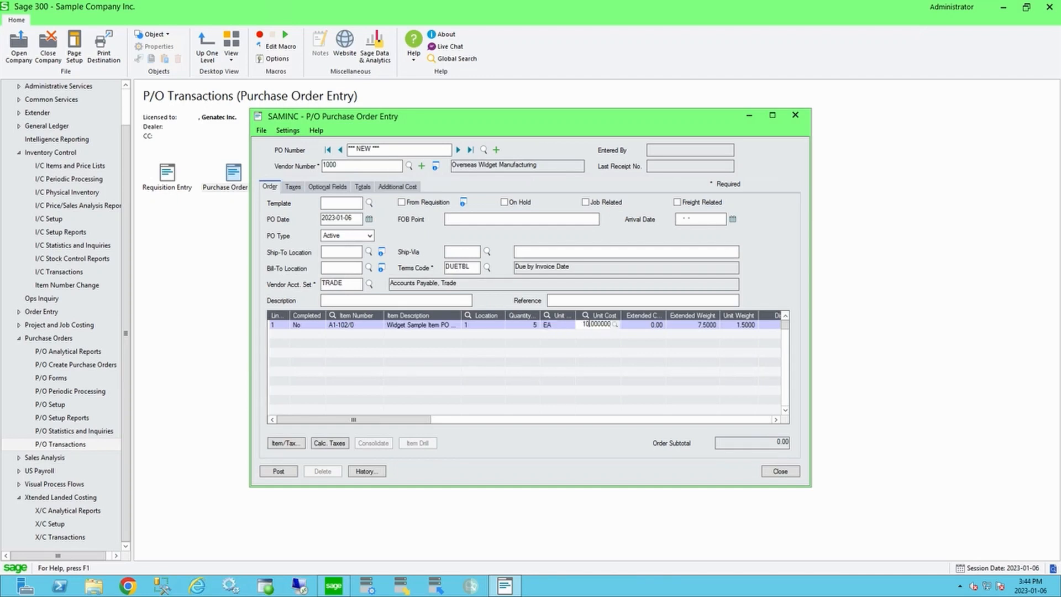
{"action": "key", "text": "Return"}
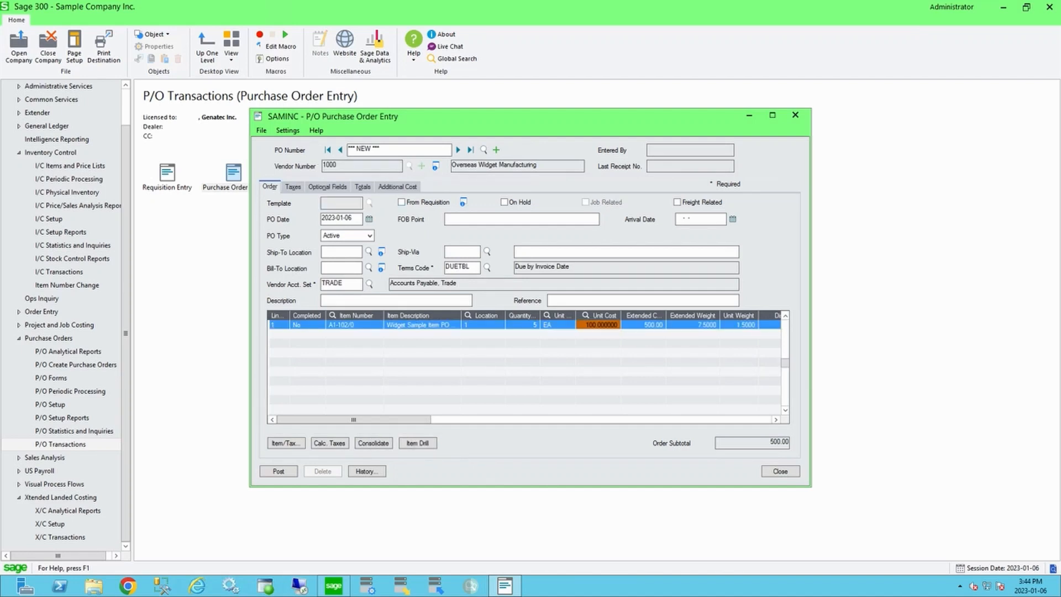
Step: Add additional cost vendor Freight Masters with a SHIP shipping charge of 100
{"action": "left_click", "coordinate": [397, 186]}
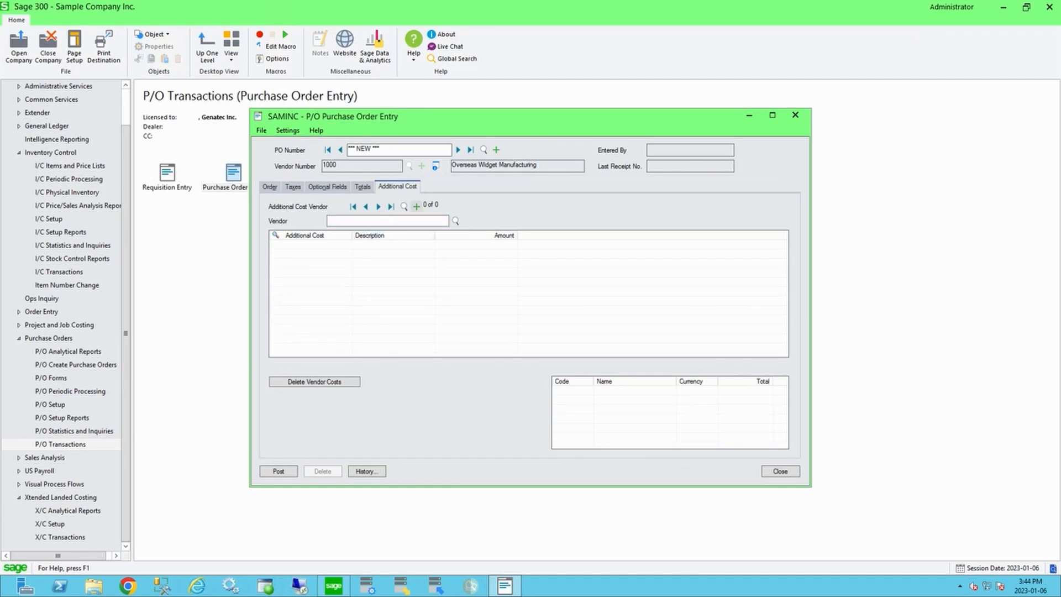
{"action": "left_click", "coordinate": [417, 206]}
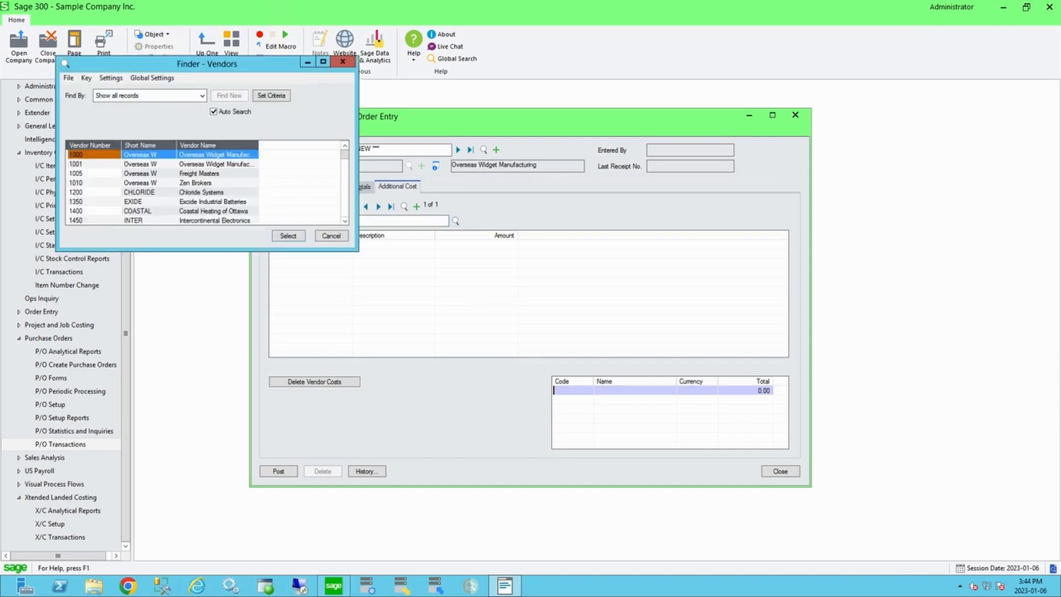
{"action": "double_click", "coordinate": [148, 173]}
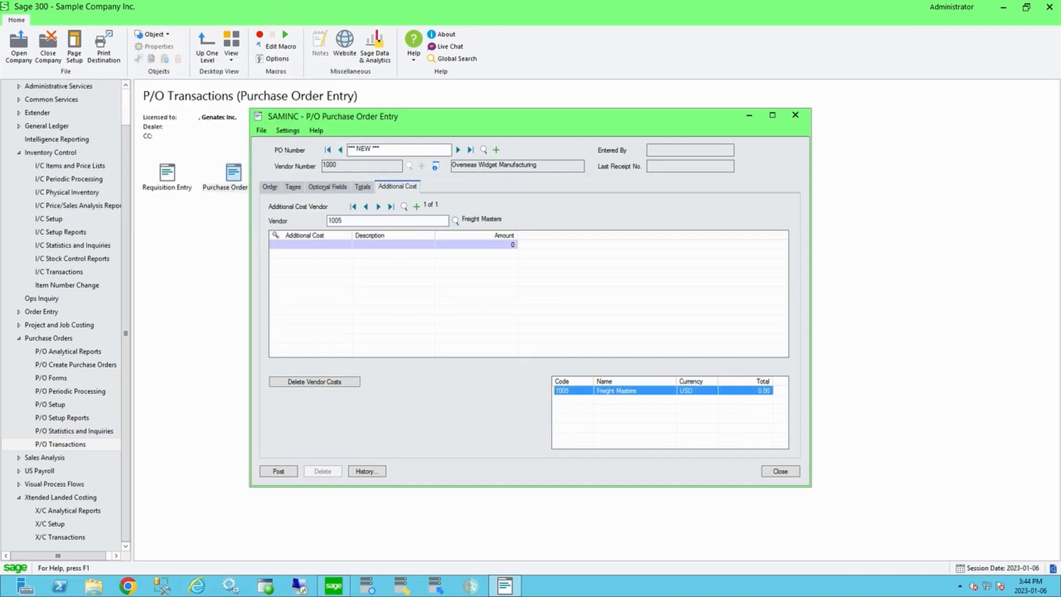
{"action": "left_click", "coordinate": [277, 235]}
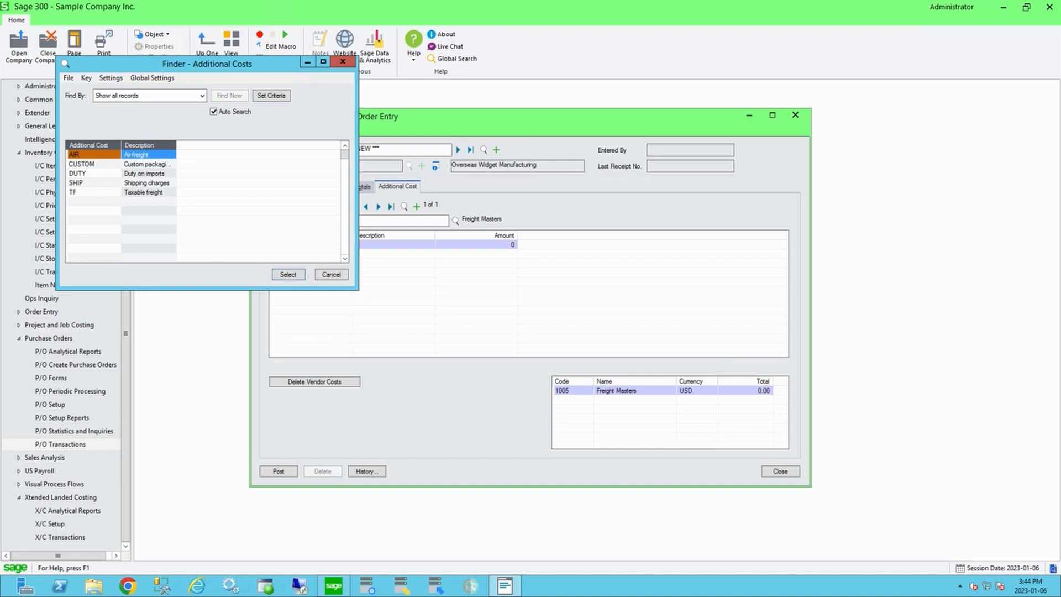
{"action": "double_click", "coordinate": [77, 183]}
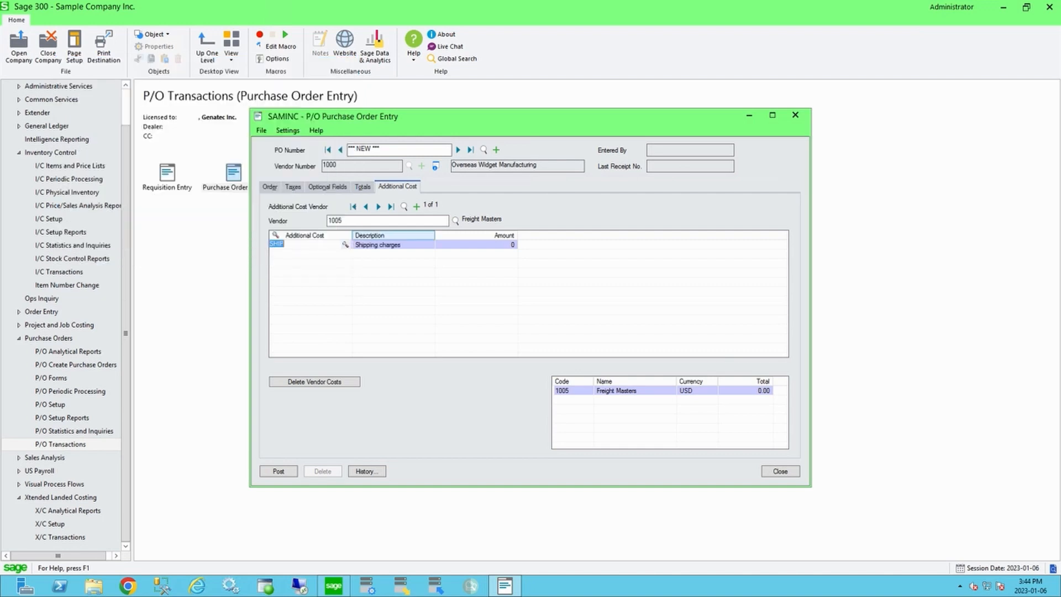
{"action": "left_click", "coordinate": [486, 244]}
{"action": "type", "text": "100"}
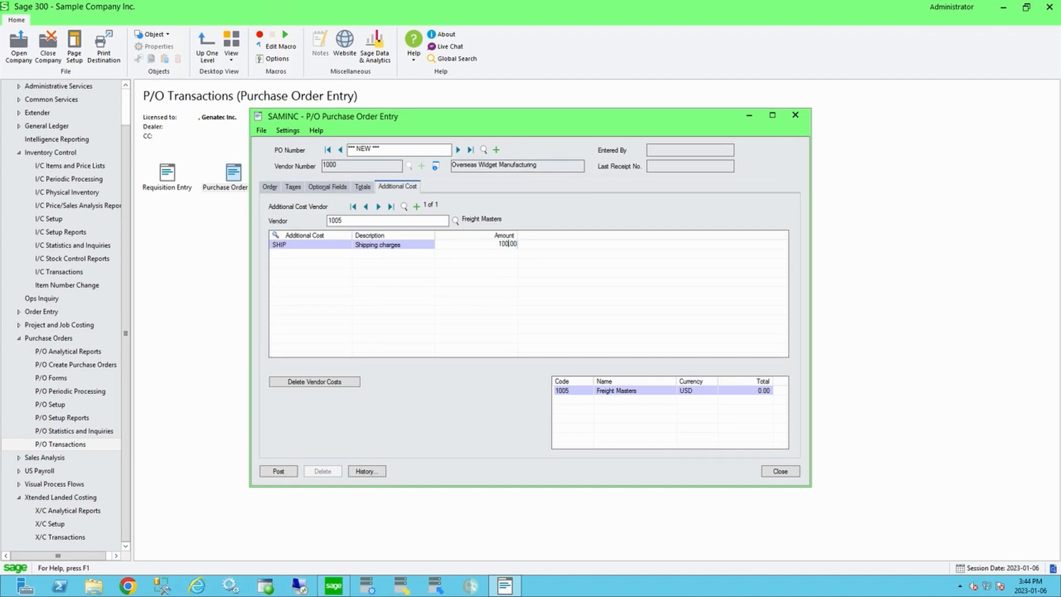
{"action": "key", "text": "Return"}
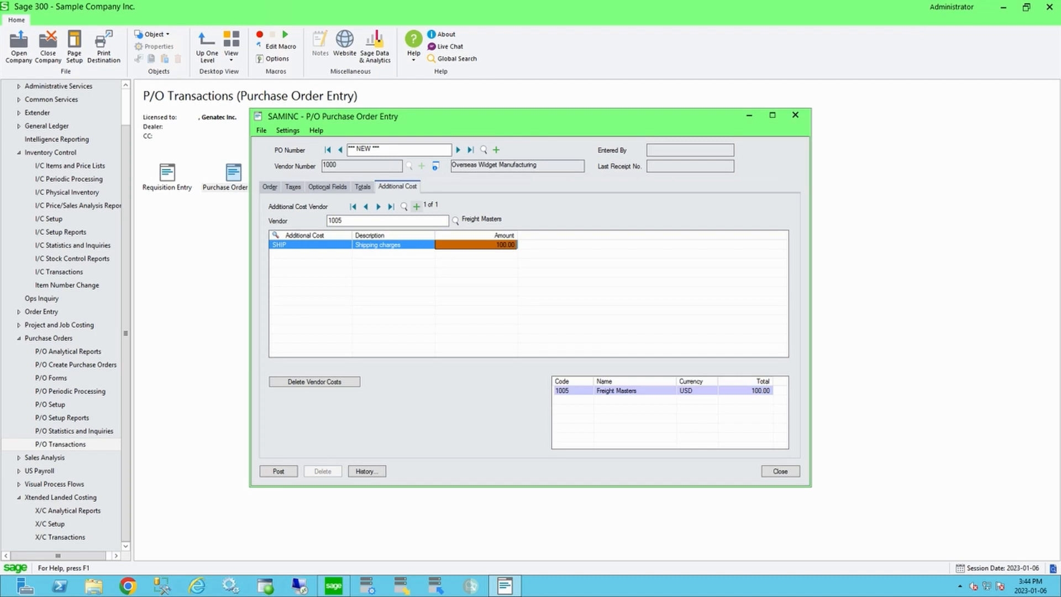
Step: Add a second additional cost vendor, Zen Brokers, with a DUTY charge of 50
{"action": "left_click", "coordinate": [416, 207]}
{"action": "left_click", "coordinate": [455, 220]}
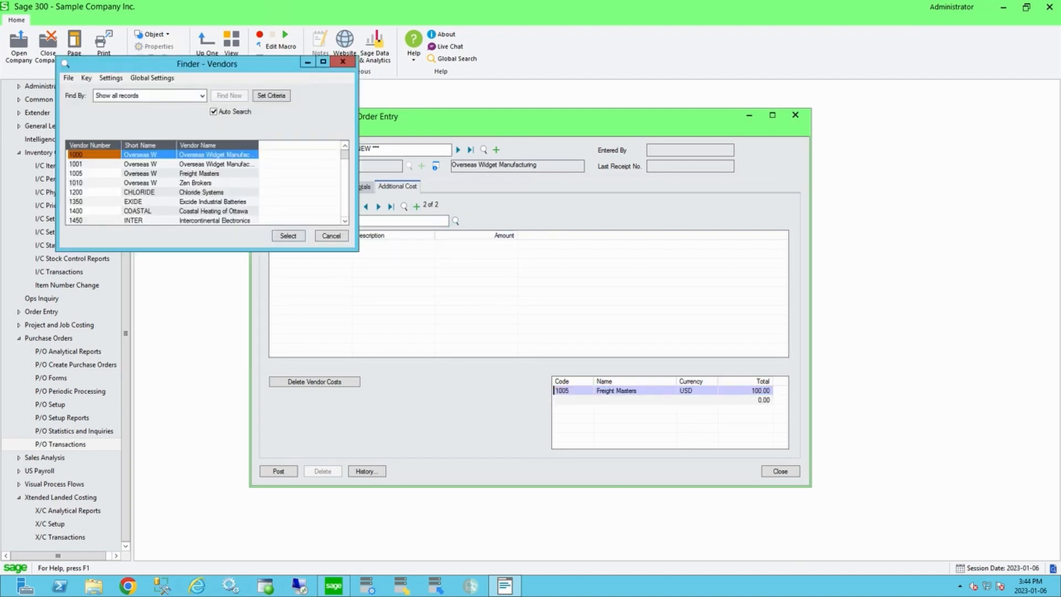
{"action": "double_click", "coordinate": [195, 183]}
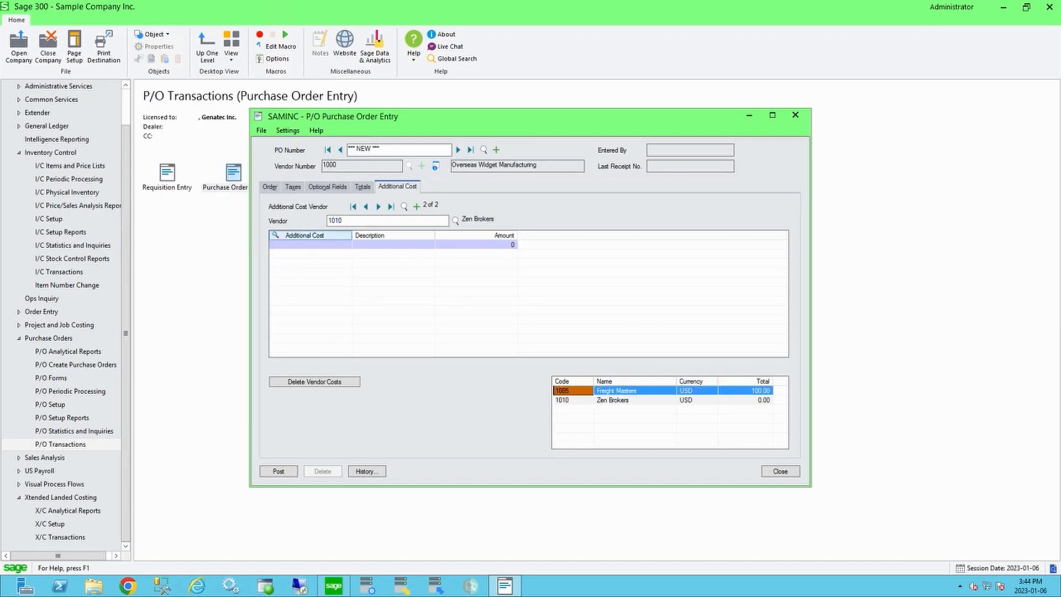
{"action": "left_click", "coordinate": [276, 235]}
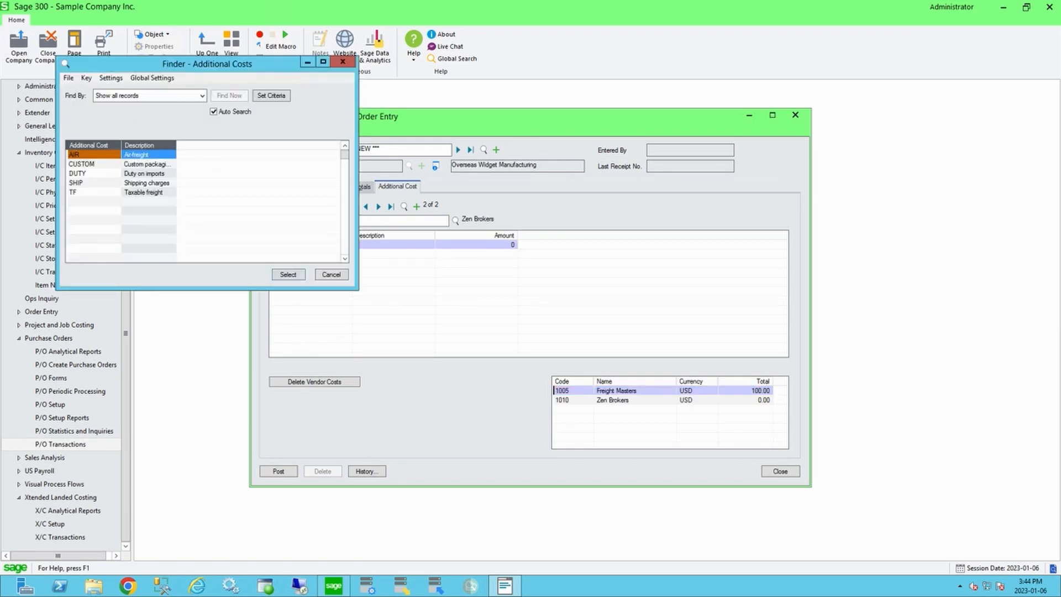
{"action": "double_click", "coordinate": [145, 173]}
{"action": "left_click", "coordinate": [509, 245]}
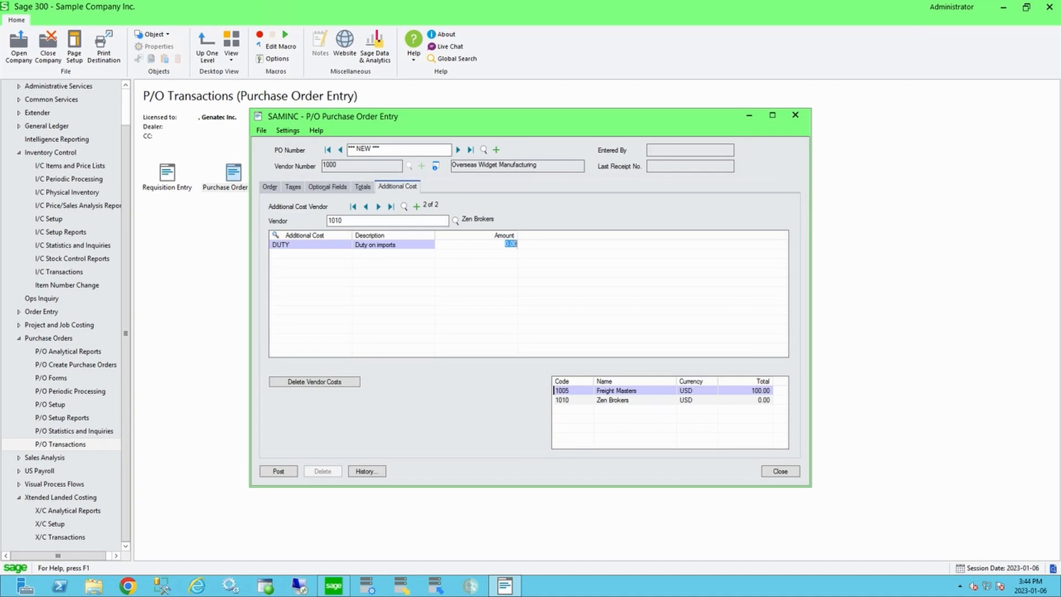
{"action": "type", "text": "50"}
{"action": "key", "text": "Return"}
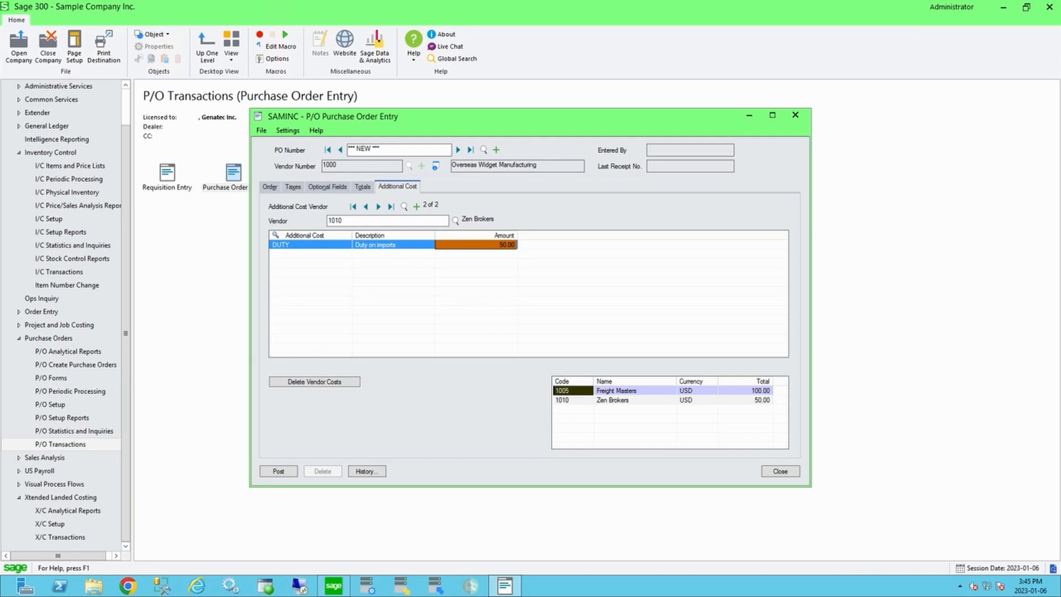
Step: Post the purchase order without printing it and close the entry window
{"action": "left_click", "coordinate": [696, 400]}
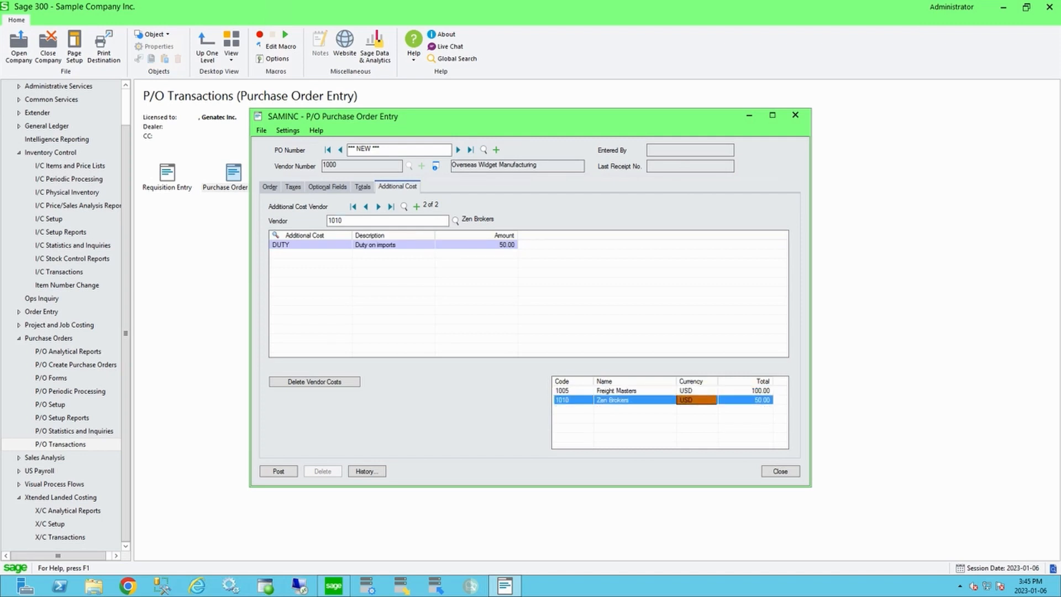
{"action": "left_click", "coordinate": [278, 471]}
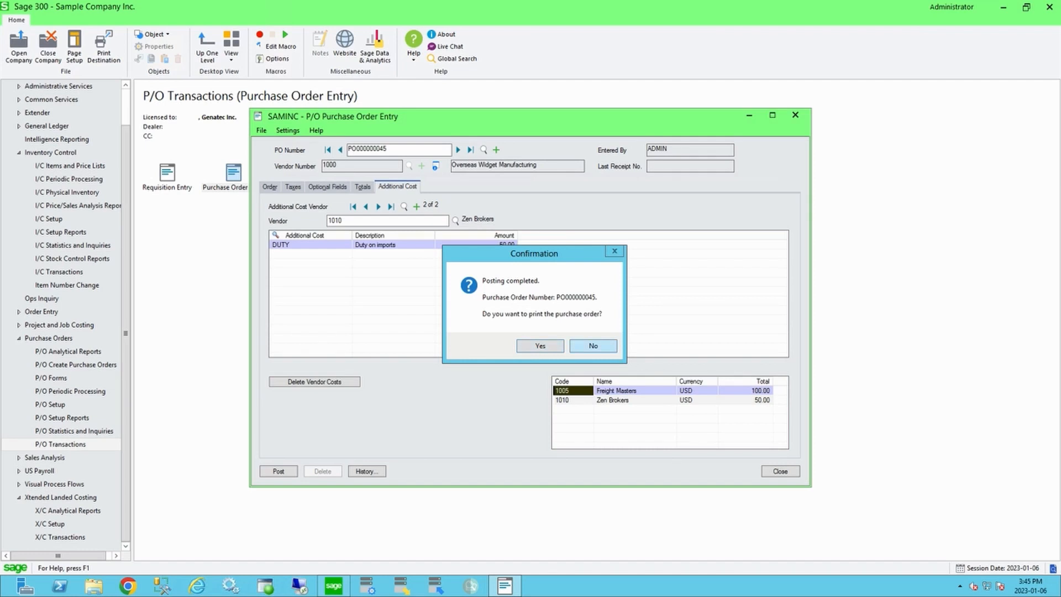
{"action": "left_click", "coordinate": [593, 346]}
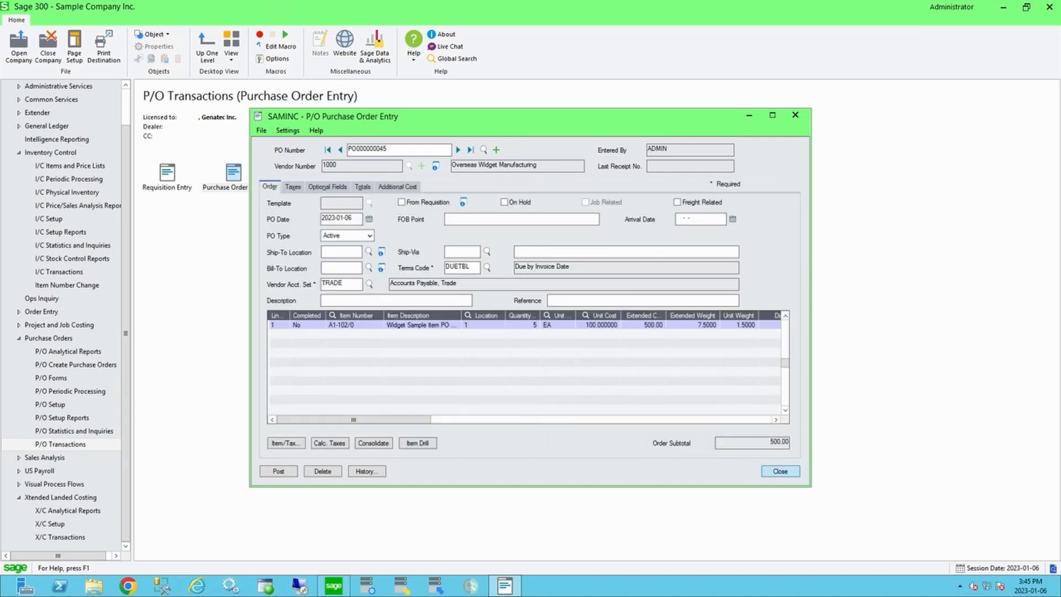
{"action": "left_click", "coordinate": [781, 472]}
Step: Open Receipt Entry and load the newly posted purchase order for the vendor
{"action": "double_click", "coordinate": [300, 176]}
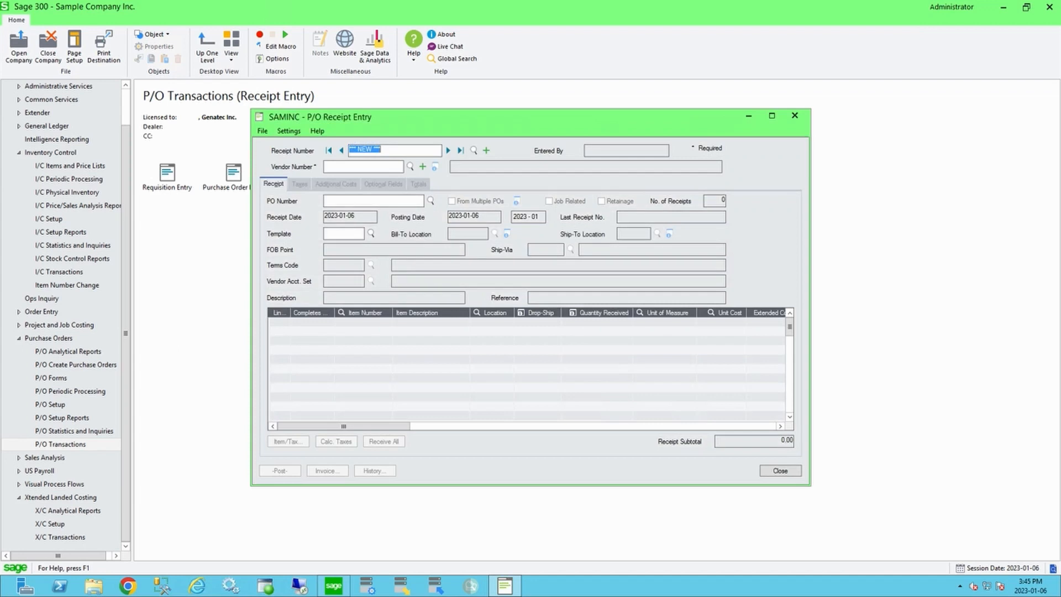
{"action": "left_click", "coordinate": [430, 201]}
{"action": "left_click", "coordinate": [95, 164]}
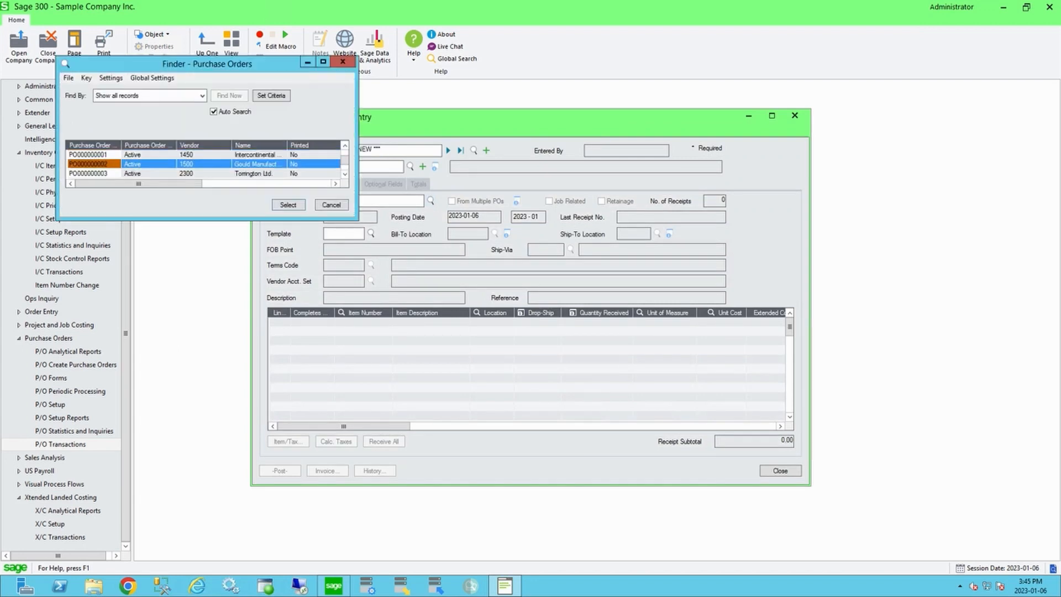
{"action": "key", "text": "End"}
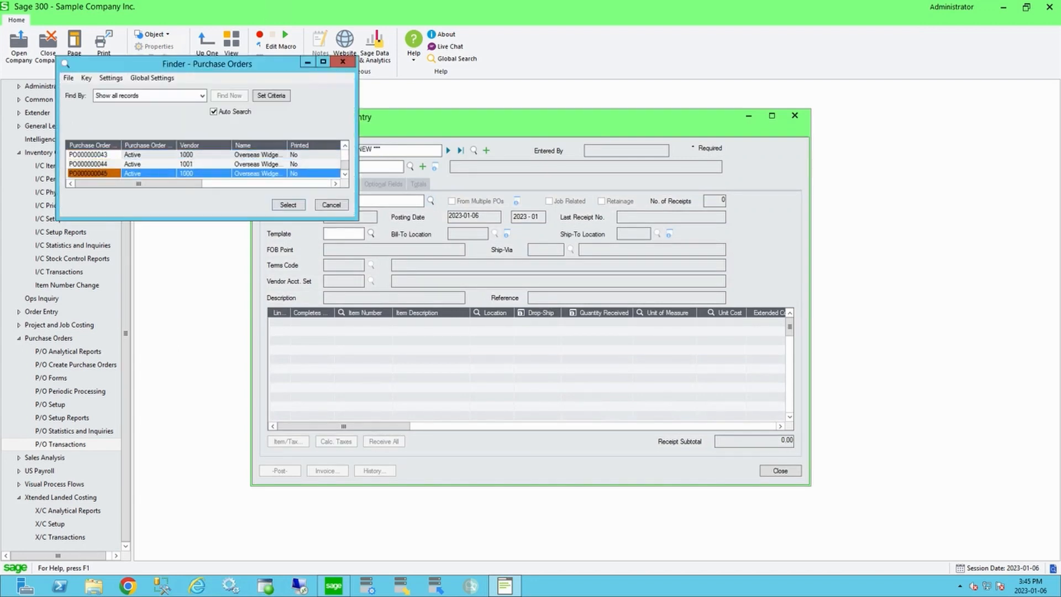
{"action": "key", "text": "Return"}
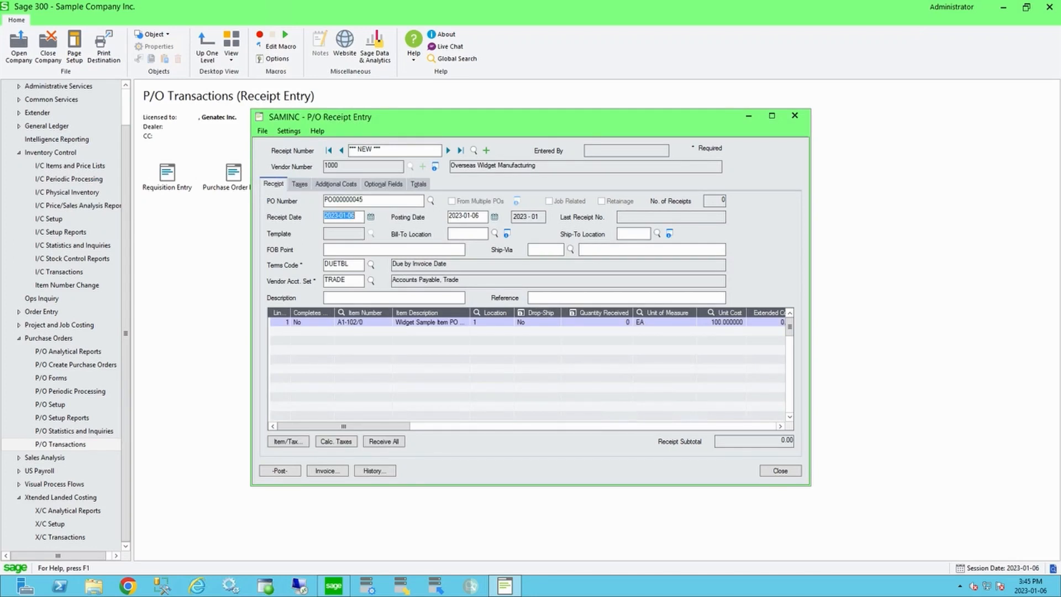
Step: Receive all ordered quantities, check the additional costs, and post the receipt
{"action": "left_click", "coordinate": [384, 441]}
{"action": "left_click", "coordinate": [336, 184]}
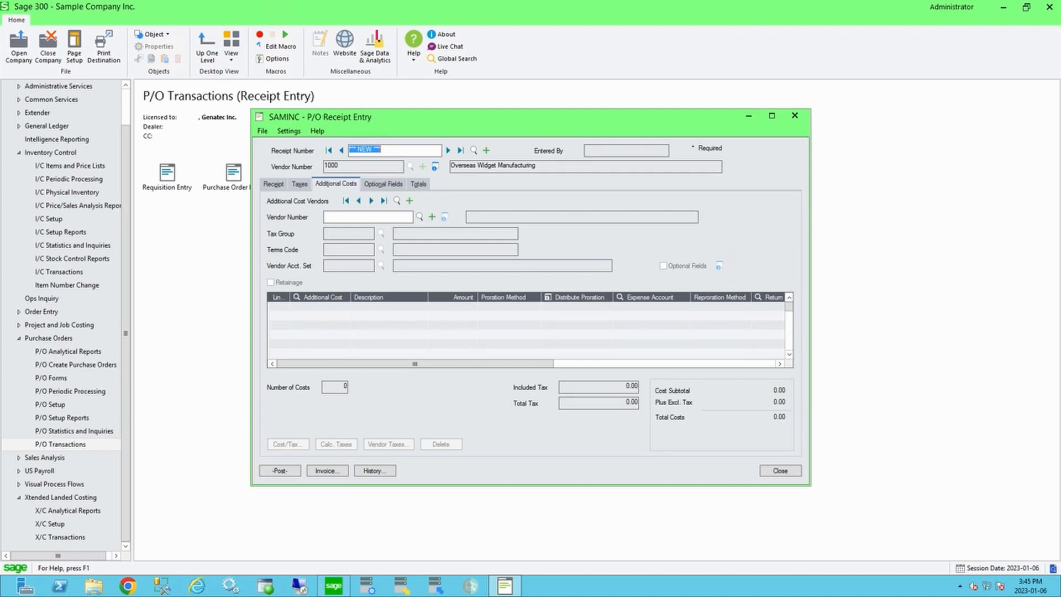
{"action": "left_click", "coordinate": [273, 184]}
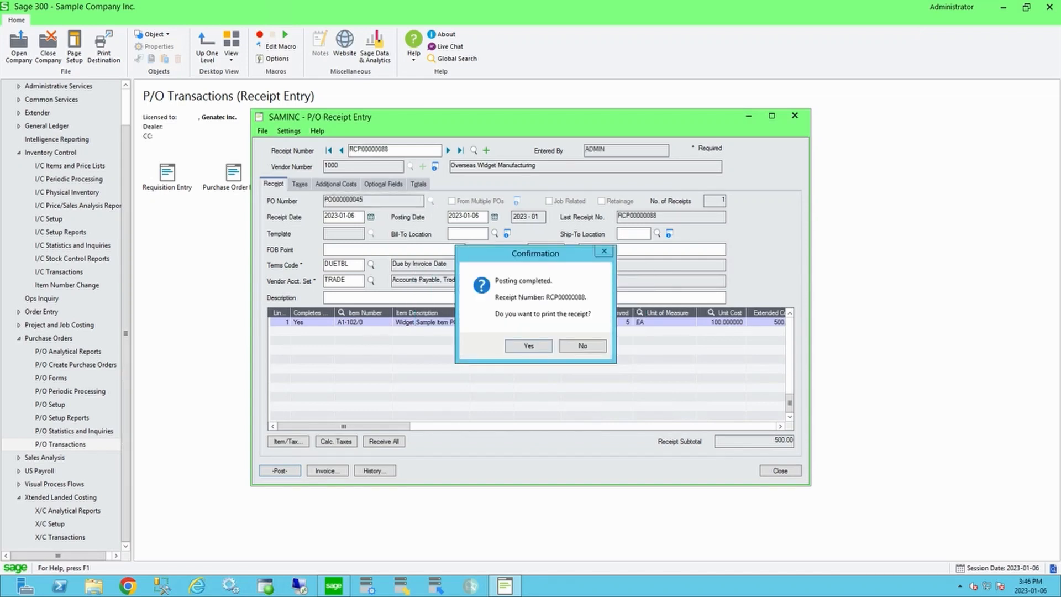
{"action": "key", "text": "Return"}
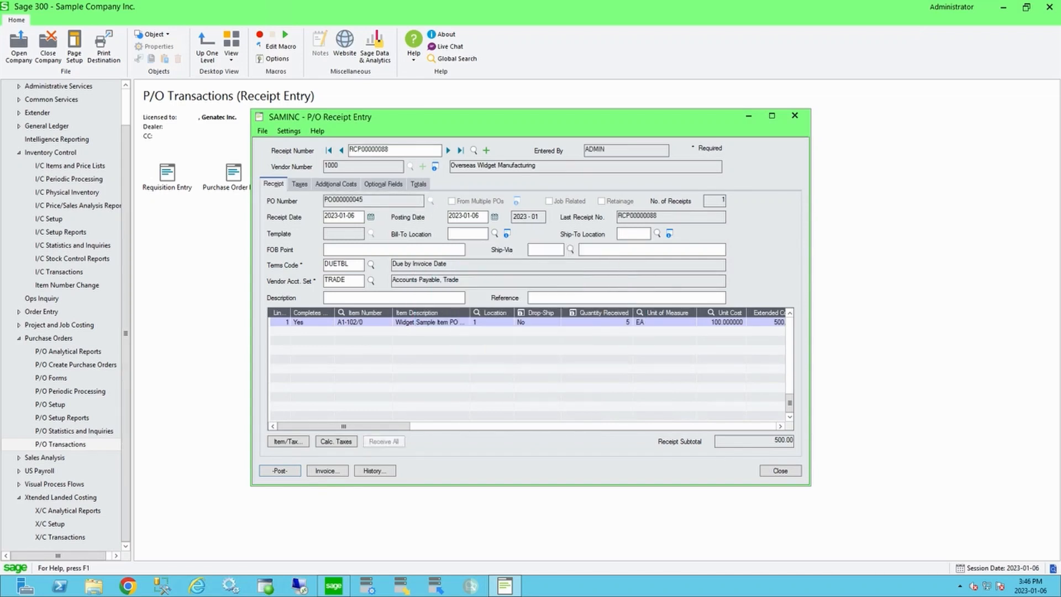
Step: Review the receipt's additional cost vendors and their charges
{"action": "left_click", "coordinate": [336, 184]}
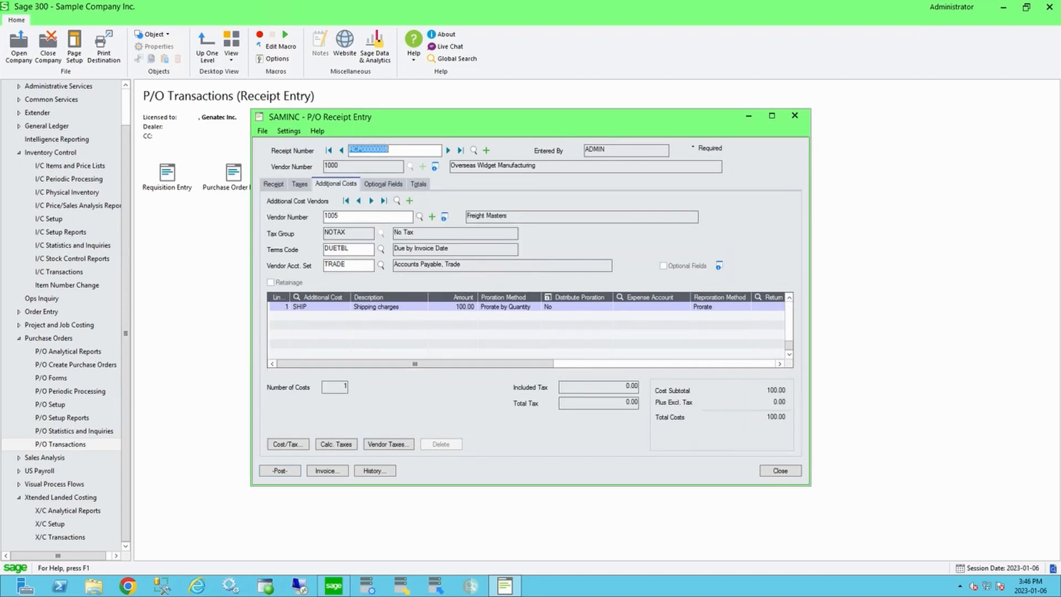
{"action": "left_click", "coordinate": [371, 200]}
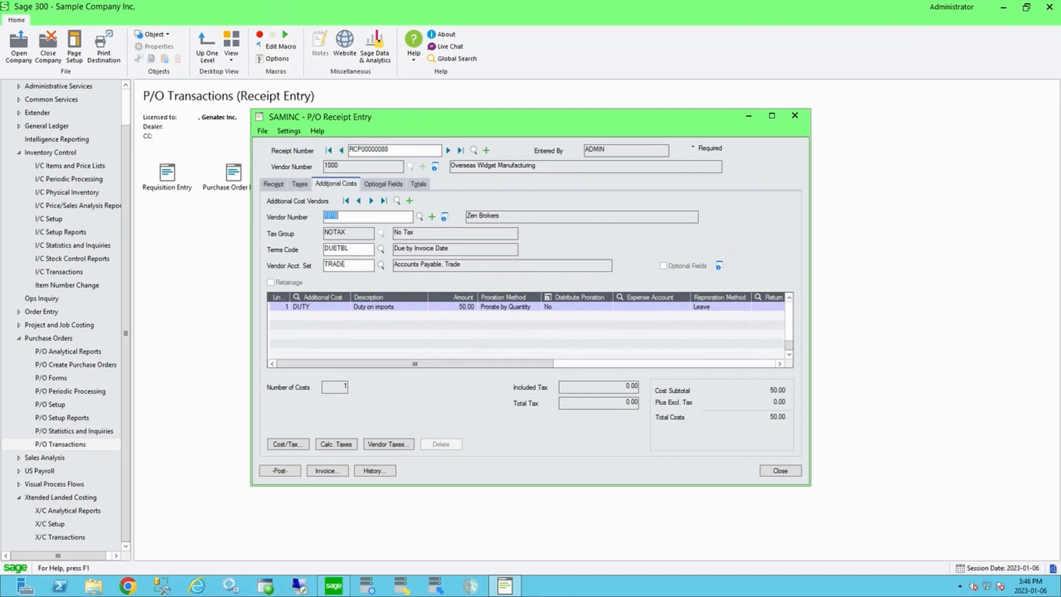
{"action": "left_click", "coordinate": [359, 200]}
Step: Open Location Details for item A1-102/0 and examine its quantity on hand, average cost and last unit cost
{"action": "left_click", "coordinate": [70, 166]}
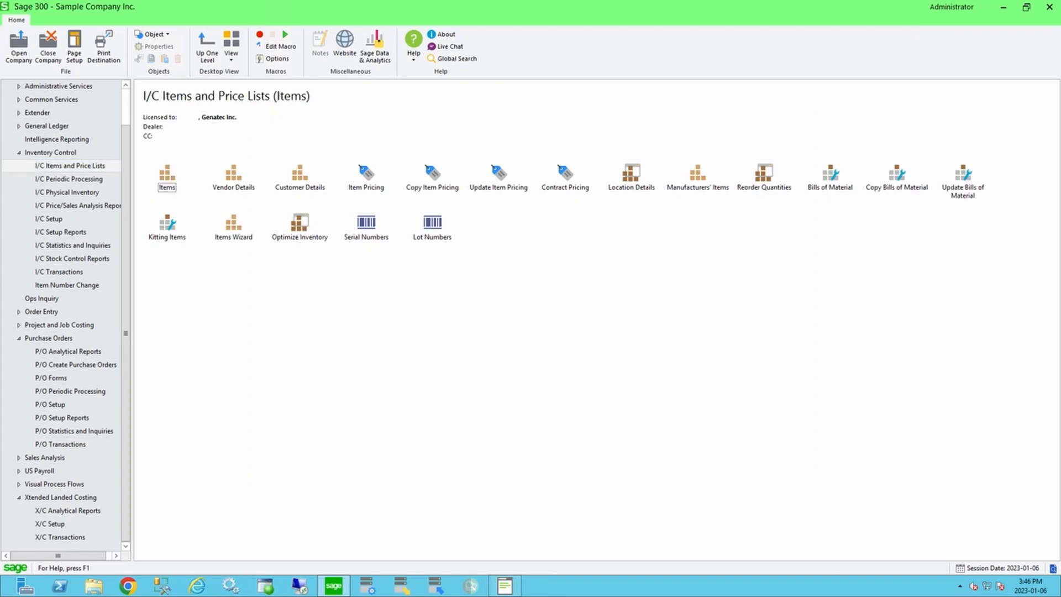
{"action": "double_click", "coordinate": [630, 173]}
{"action": "left_click", "coordinate": [315, 251]}
{"action": "double_click", "coordinate": [82, 174]}
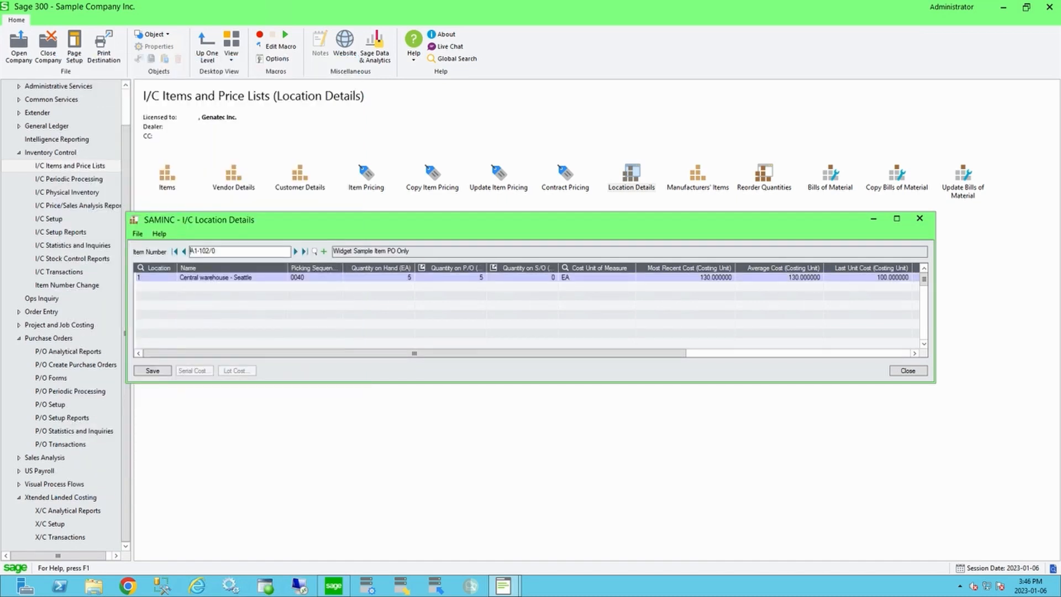
{"action": "left_click", "coordinate": [380, 278]}
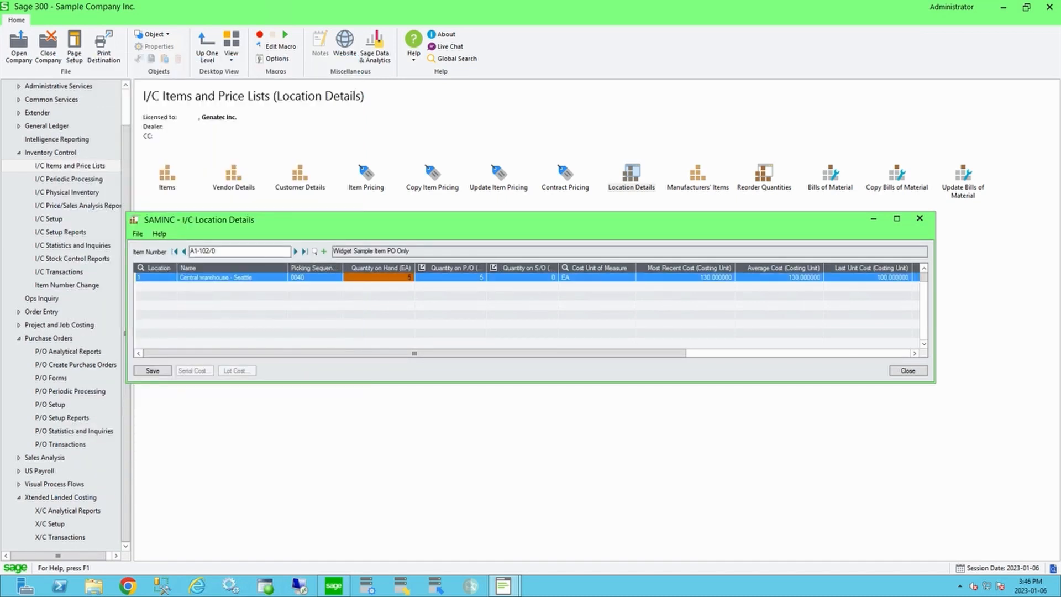
{"action": "left_click", "coordinate": [779, 277]}
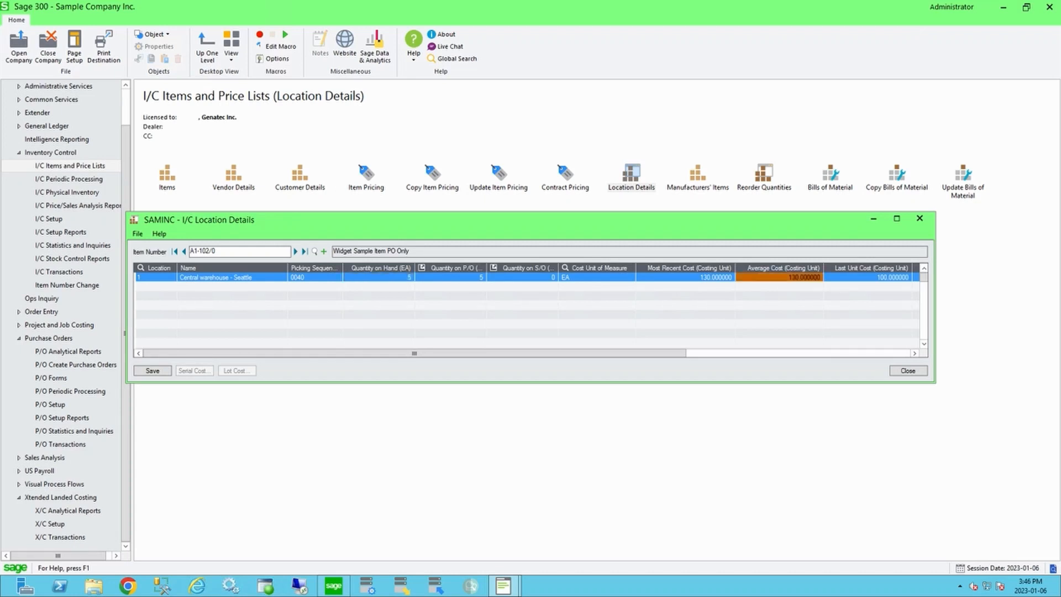
{"action": "left_click", "coordinate": [868, 277]}
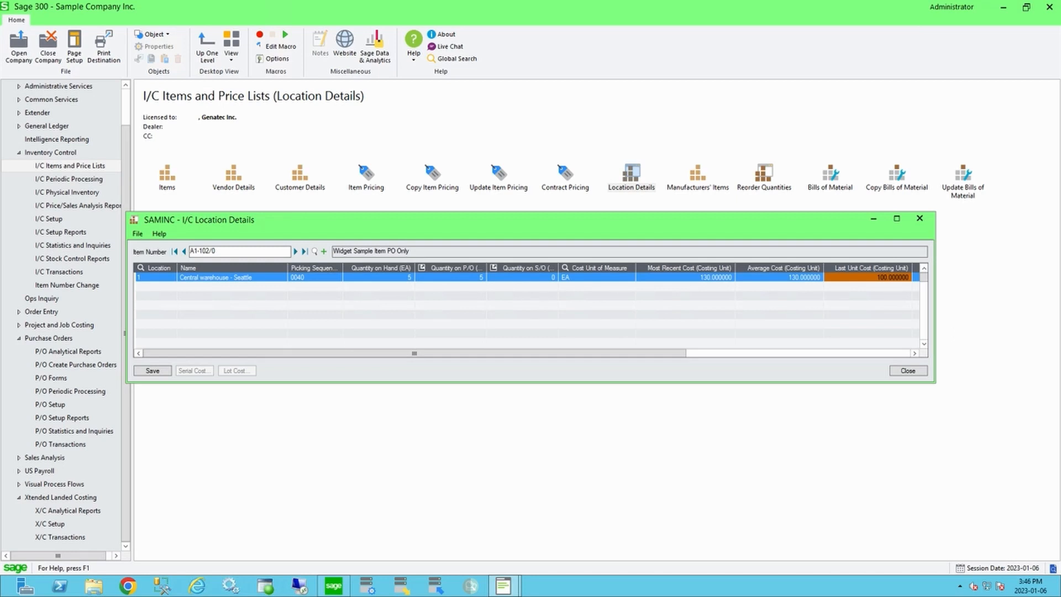
{"action": "left_click", "coordinate": [780, 278]}
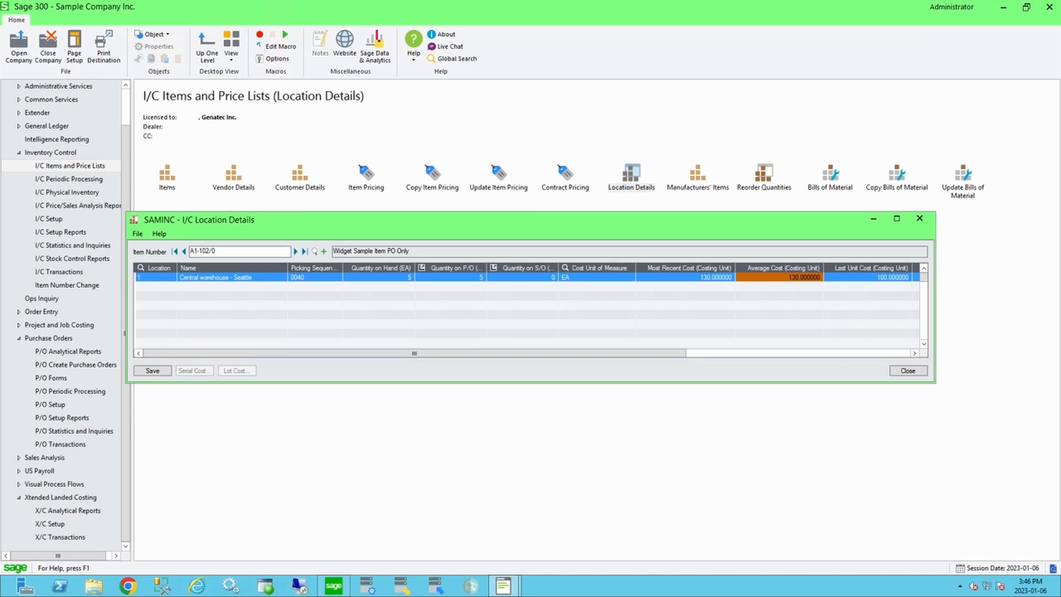
{"action": "left_click", "coordinate": [908, 371]}
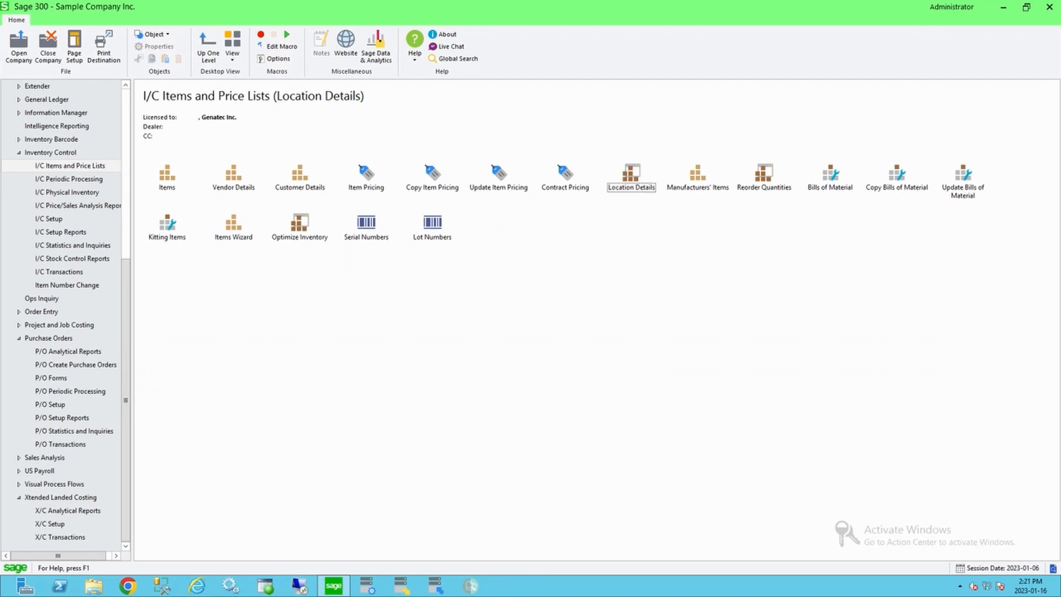
Step: Browse the Xtended Landed Costing transactions and setup screens
{"action": "left_click", "coordinate": [60, 537]}
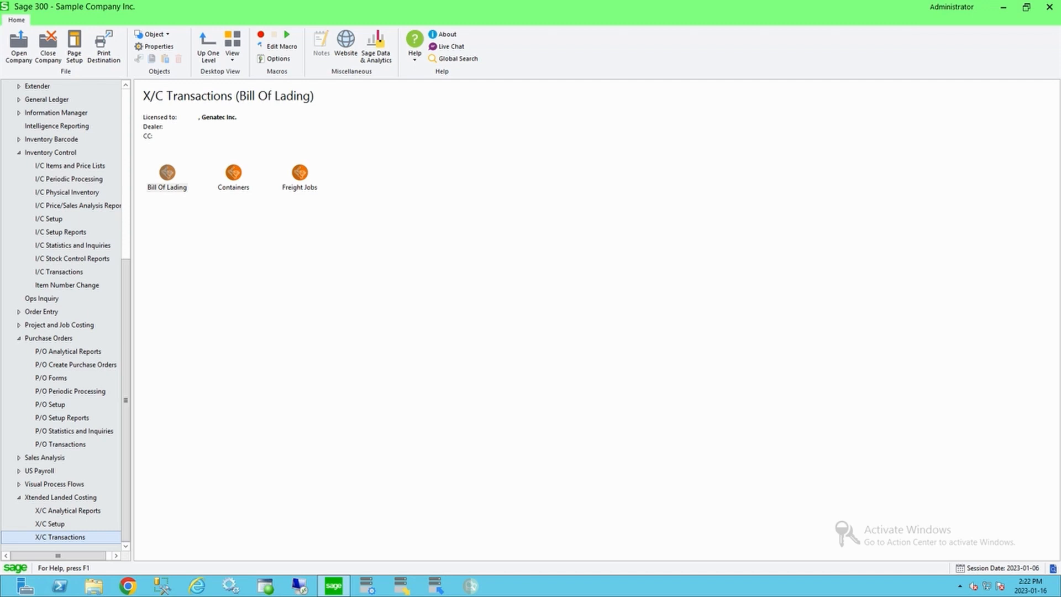
{"action": "left_click", "coordinate": [167, 187]}
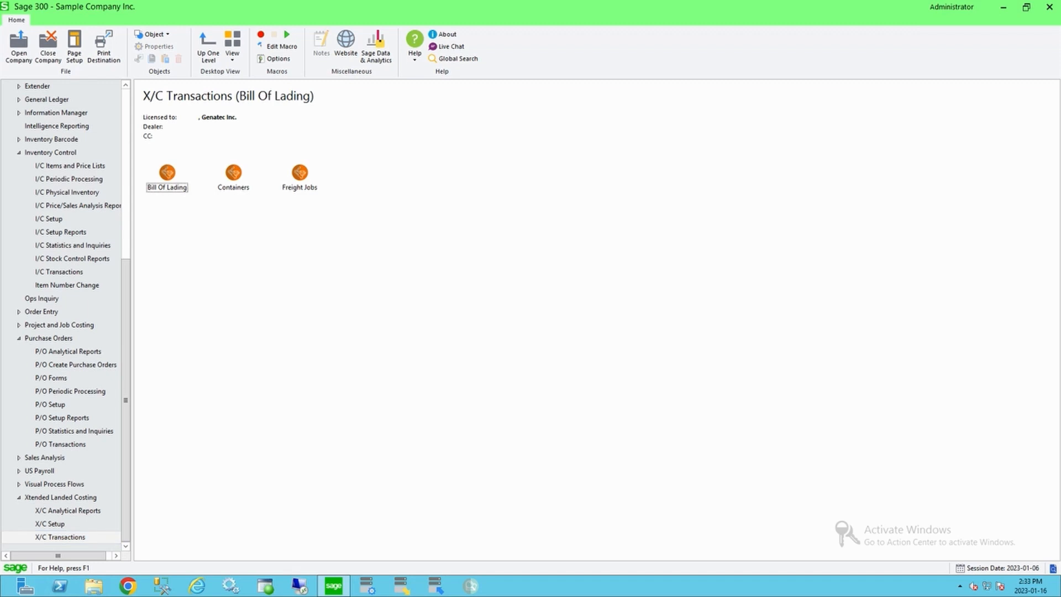
{"action": "left_click", "coordinate": [50, 524]}
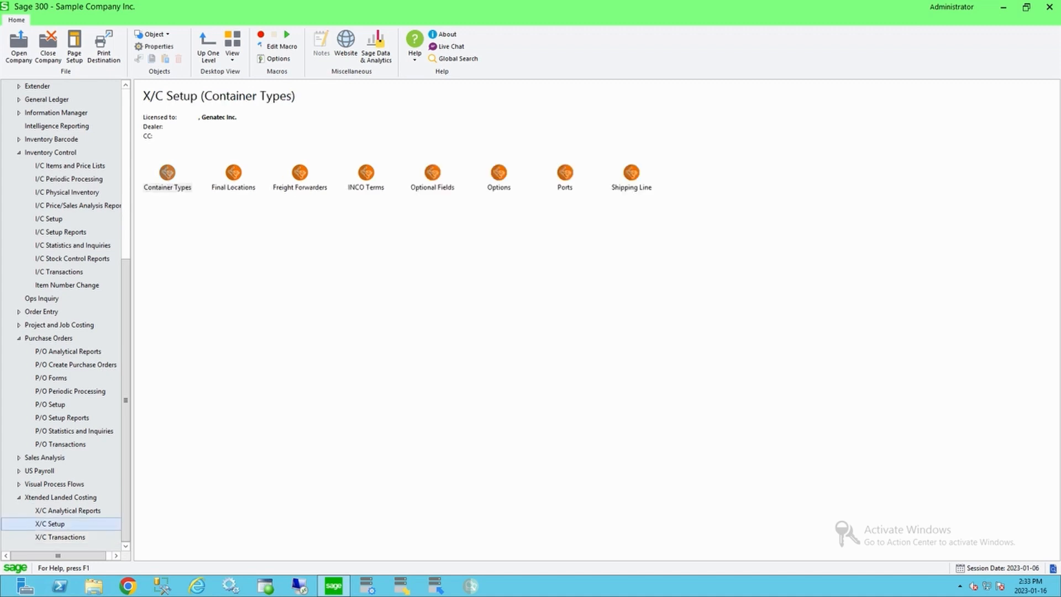
Step: Open the X/C Options, view the IC options, and toggle IC Item CBM Auto Calculation on and off
{"action": "double_click", "coordinate": [499, 173]}
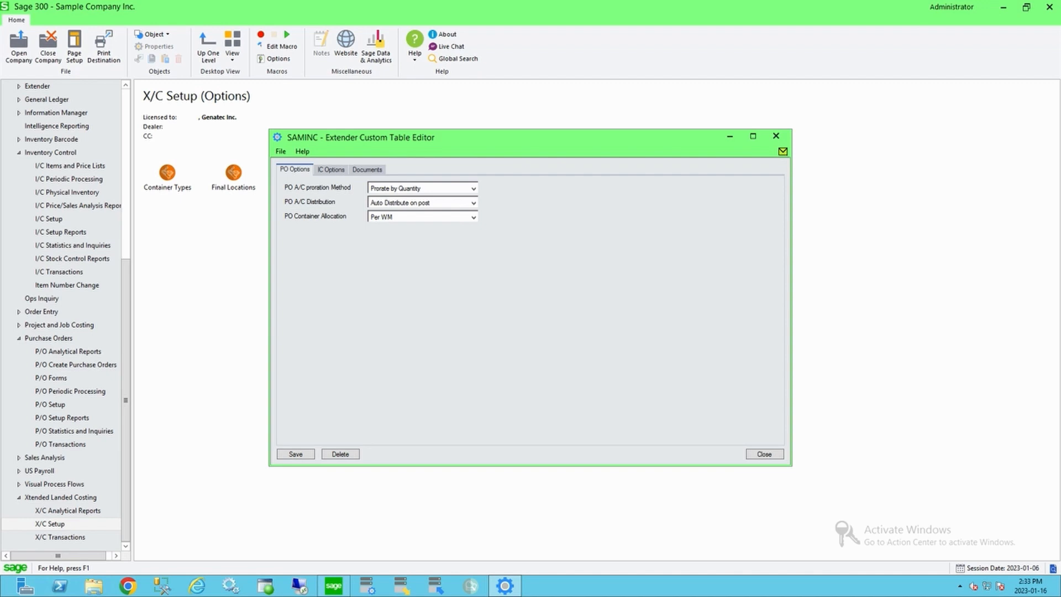
{"action": "left_click", "coordinate": [331, 170]}
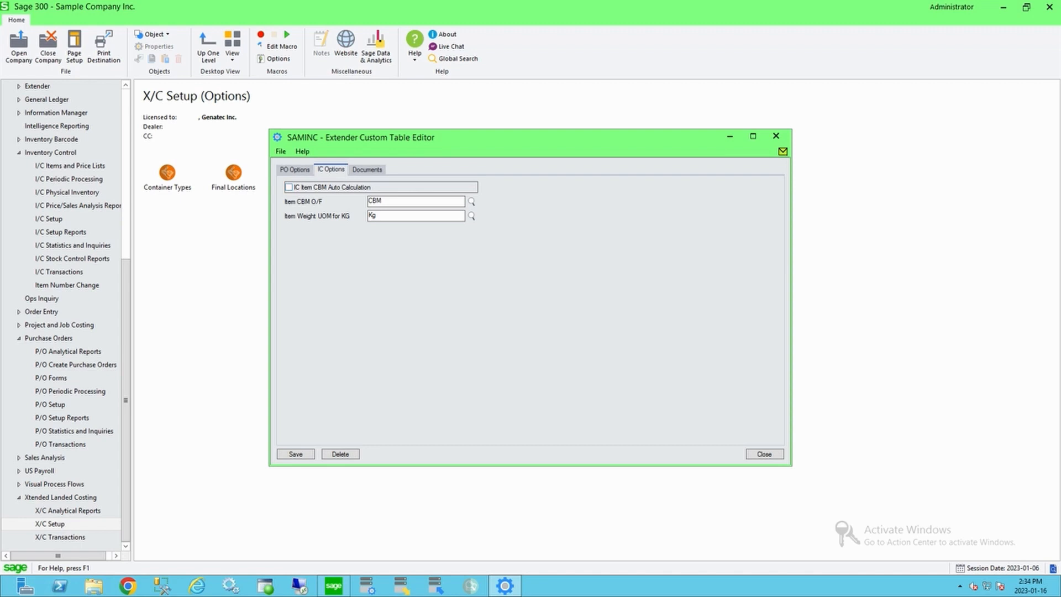
{"action": "left_click", "coordinate": [289, 187]}
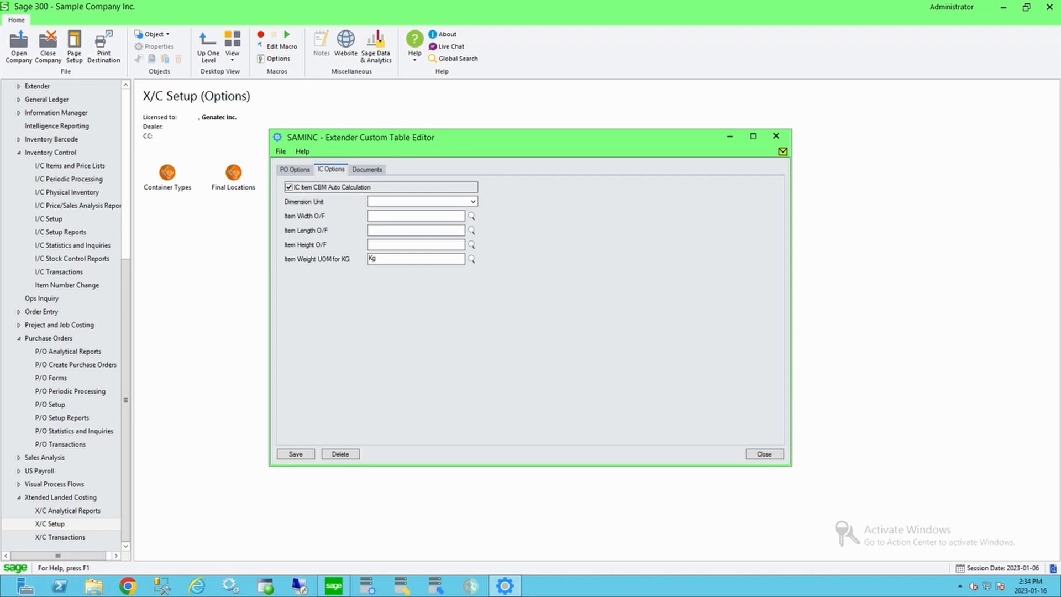
{"action": "left_click", "coordinate": [288, 188]}
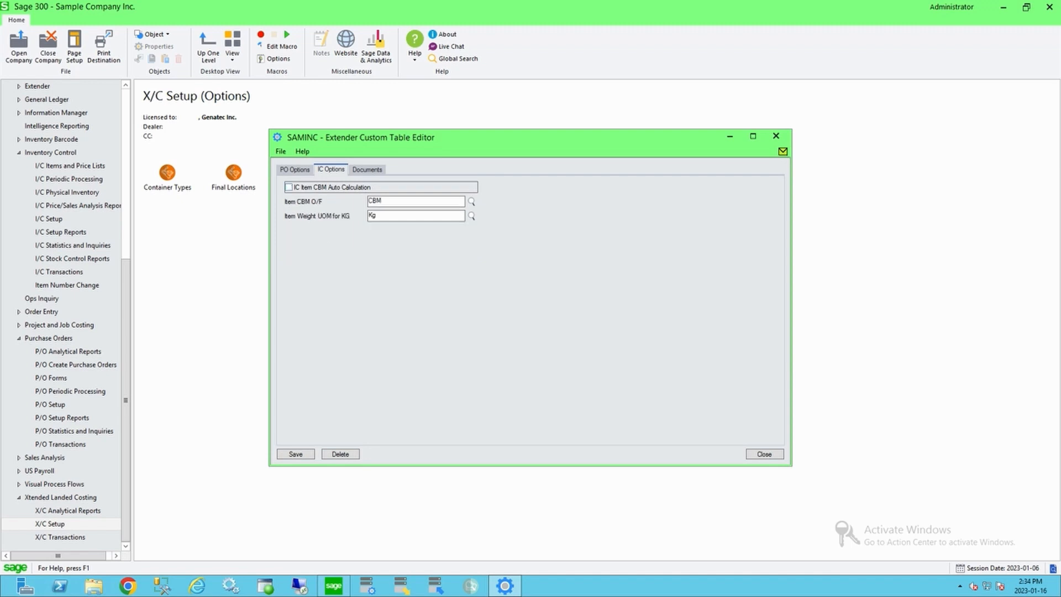
Step: Open item A1-100/0 and examine its CBM optional field and item details, then close it
{"action": "left_click", "coordinate": [70, 166]}
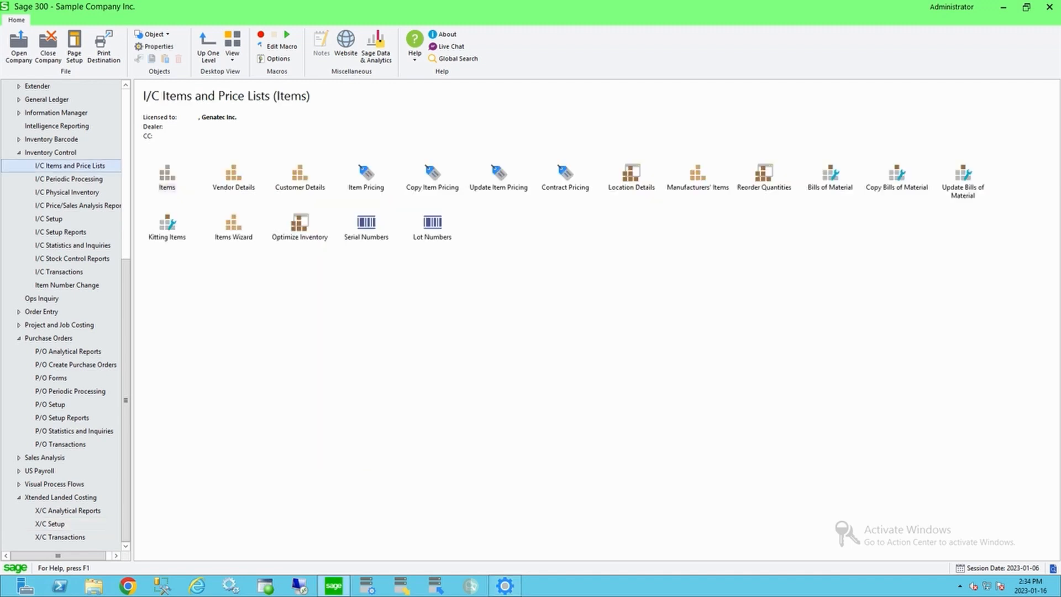
{"action": "double_click", "coordinate": [166, 175]}
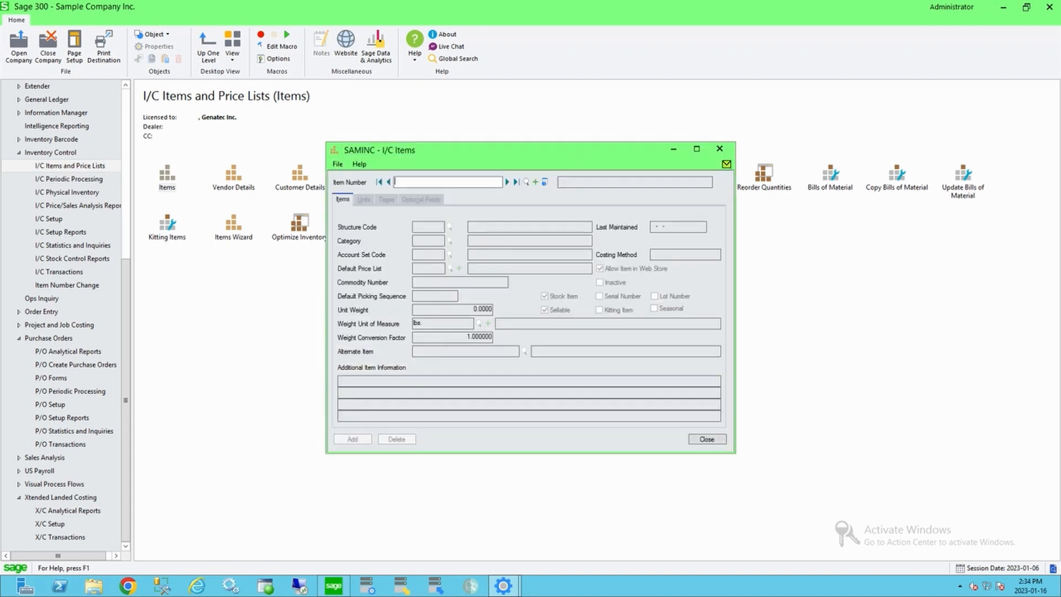
{"action": "left_click", "coordinate": [420, 199]}
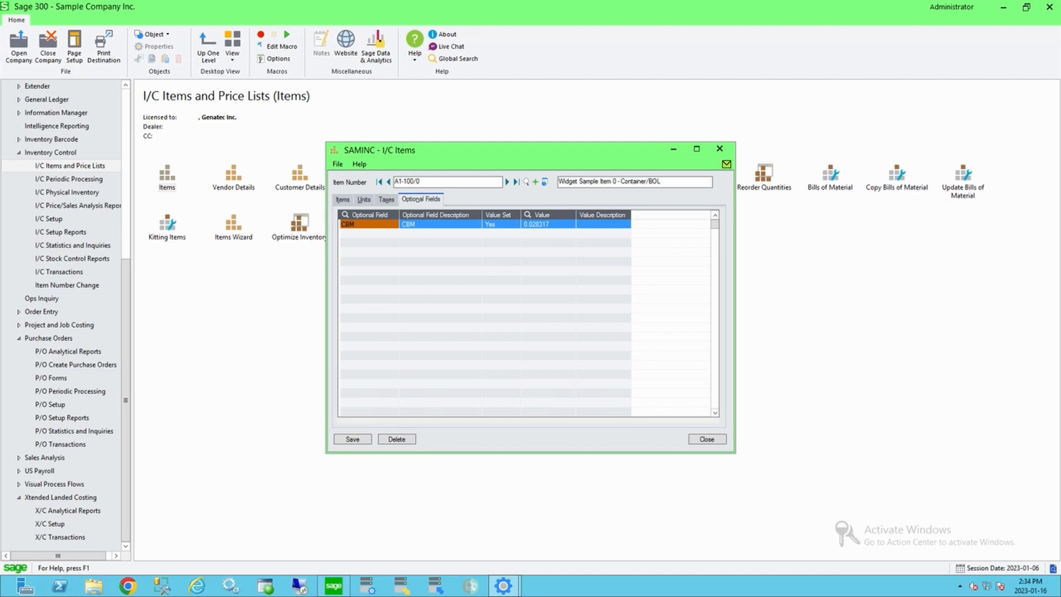
{"action": "double_click", "coordinate": [548, 224]}
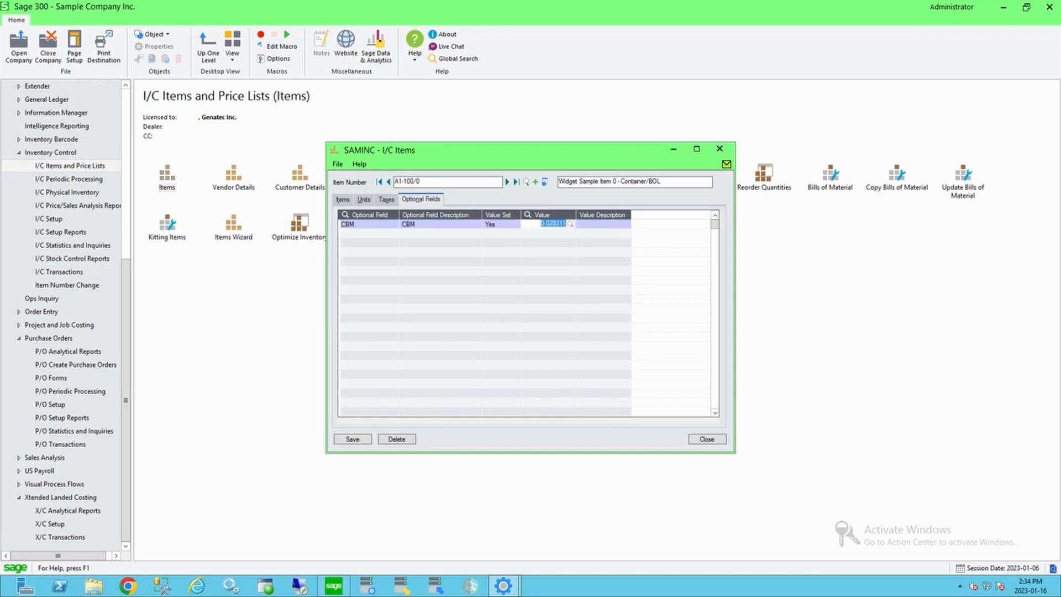
{"action": "key", "text": "Escape"}
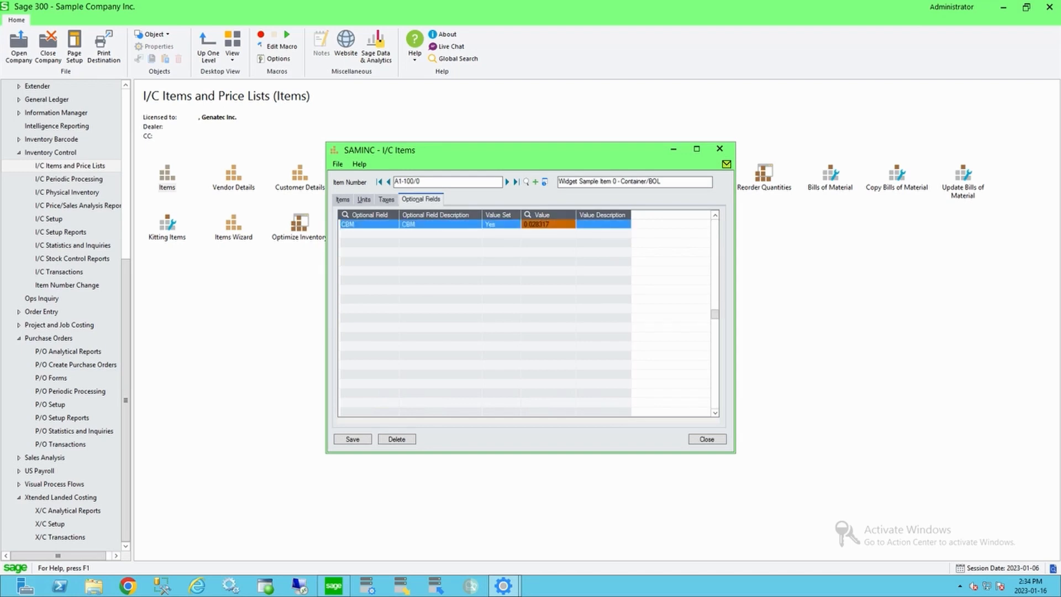
{"action": "left_click", "coordinate": [343, 200]}
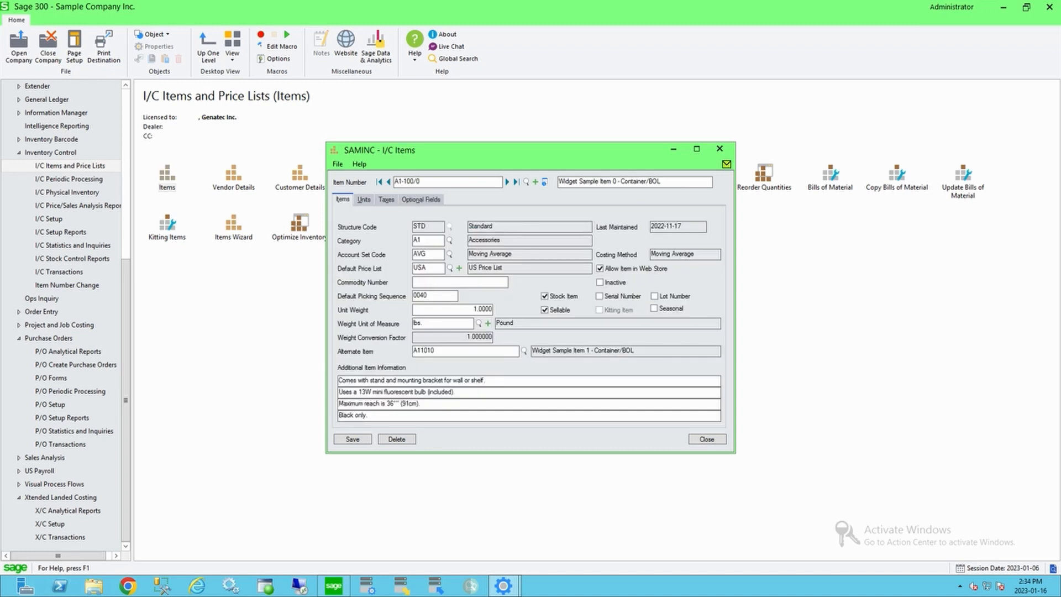
{"action": "double_click", "coordinate": [482, 309]}
{"action": "left_click", "coordinate": [707, 439]}
{"action": "left_click", "coordinate": [504, 586]}
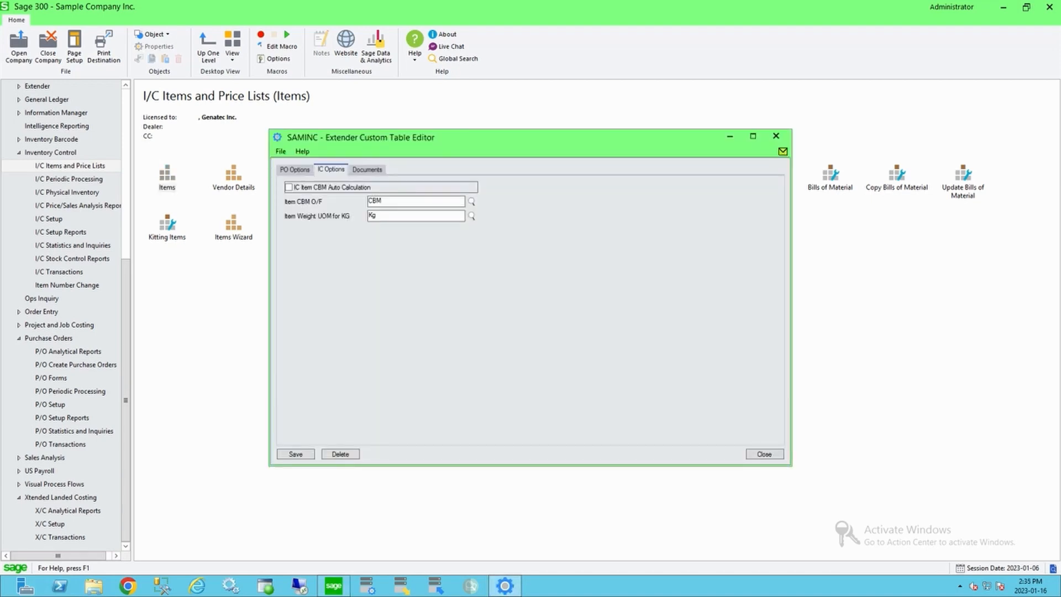
Step: Review the document numbering for freight jobs, BOLs and containers, then close the options editor
{"action": "left_click", "coordinate": [367, 170]}
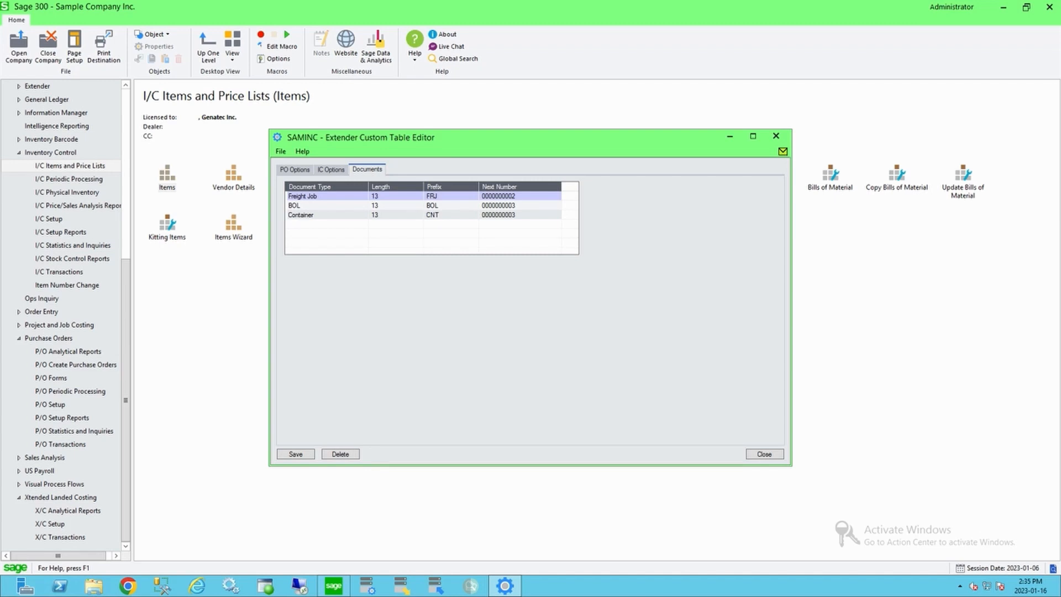
{"action": "left_click", "coordinate": [395, 196]}
{"action": "left_click", "coordinate": [519, 196]}
{"action": "left_click", "coordinate": [519, 206]}
{"action": "left_click", "coordinate": [520, 215]}
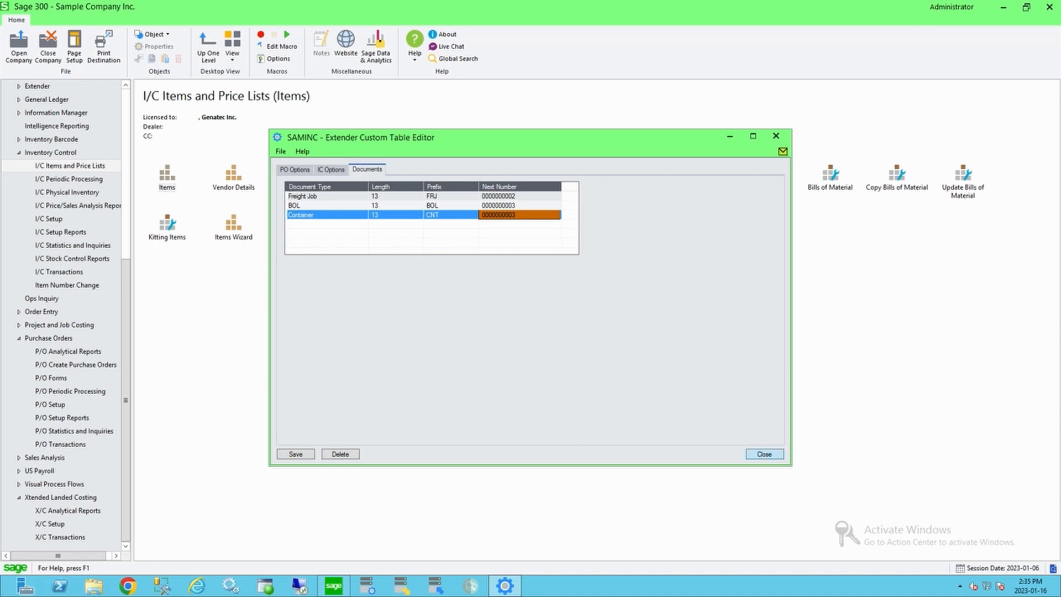
{"action": "left_click", "coordinate": [764, 454]}
{"action": "left_click", "coordinate": [544, 334]}
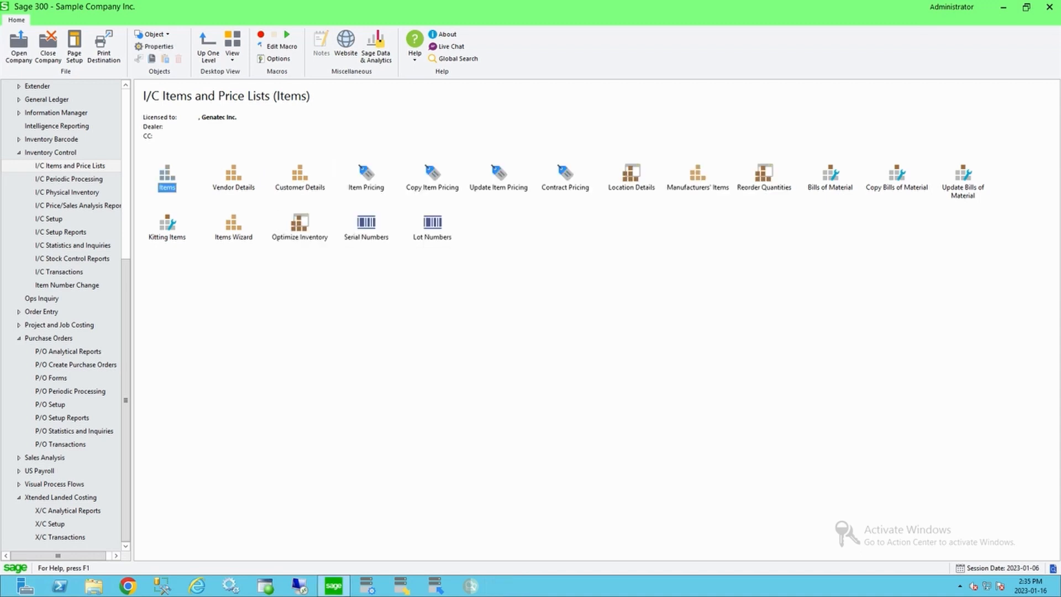
Step: Open Container Types and browse the 20FT and 40FT container definitions, then close it
{"action": "left_click", "coordinate": [50, 524]}
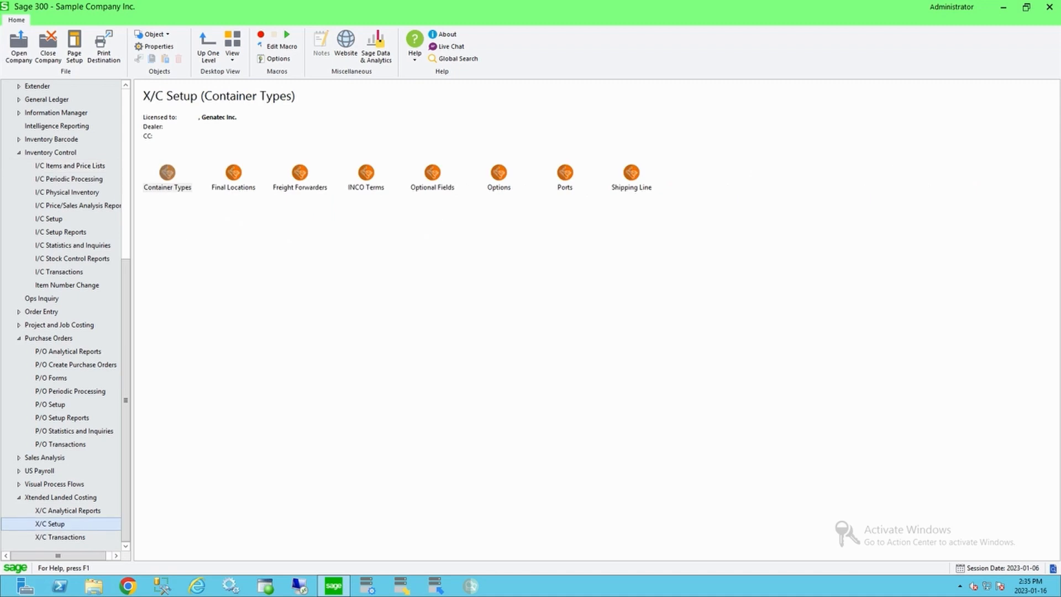
{"action": "double_click", "coordinate": [168, 173]}
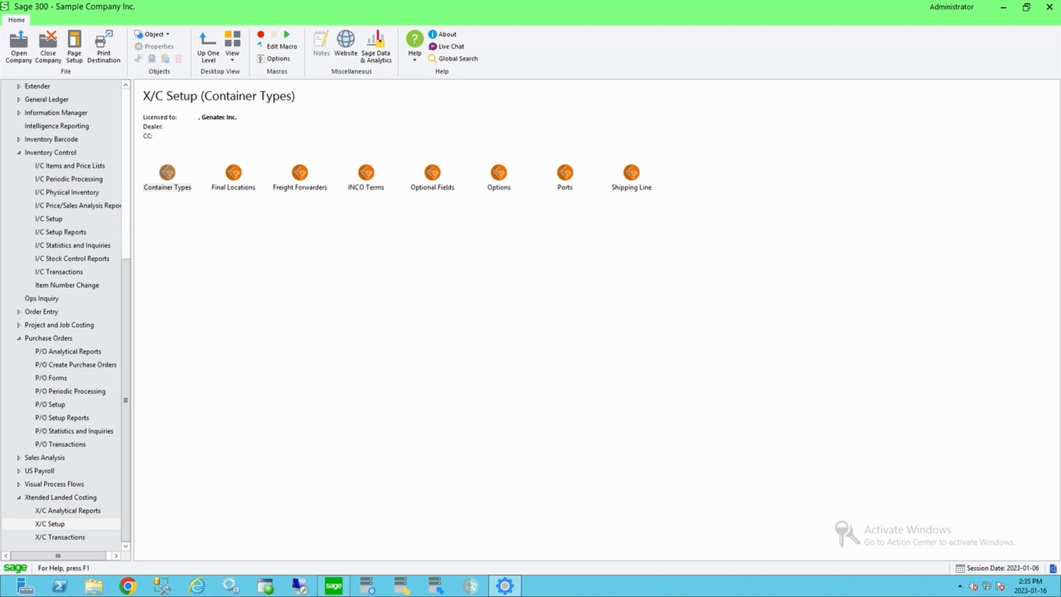
{"action": "left_click", "coordinate": [491, 169]}
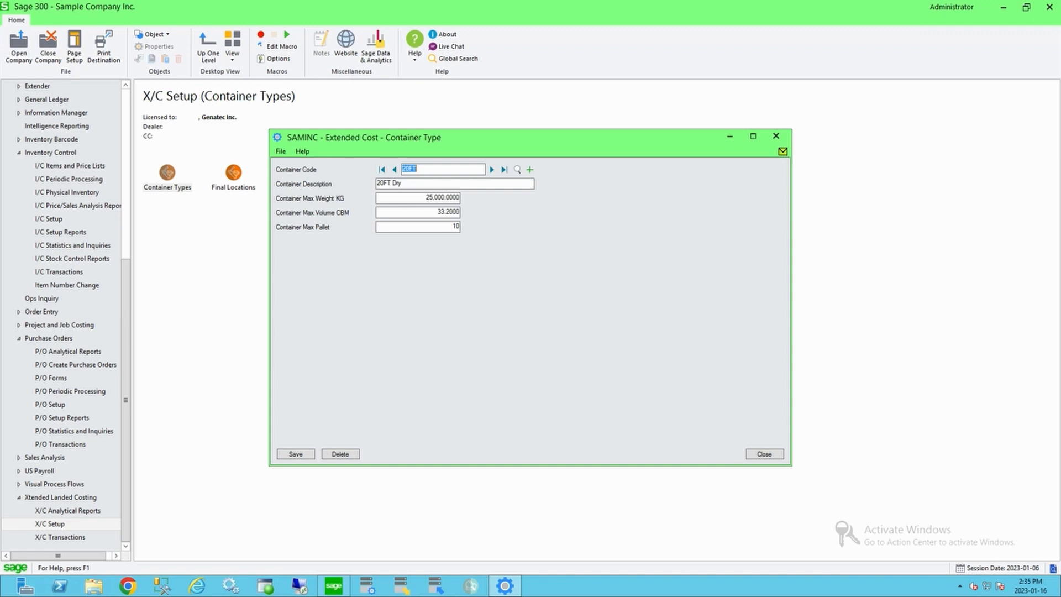
{"action": "left_click", "coordinate": [491, 169]}
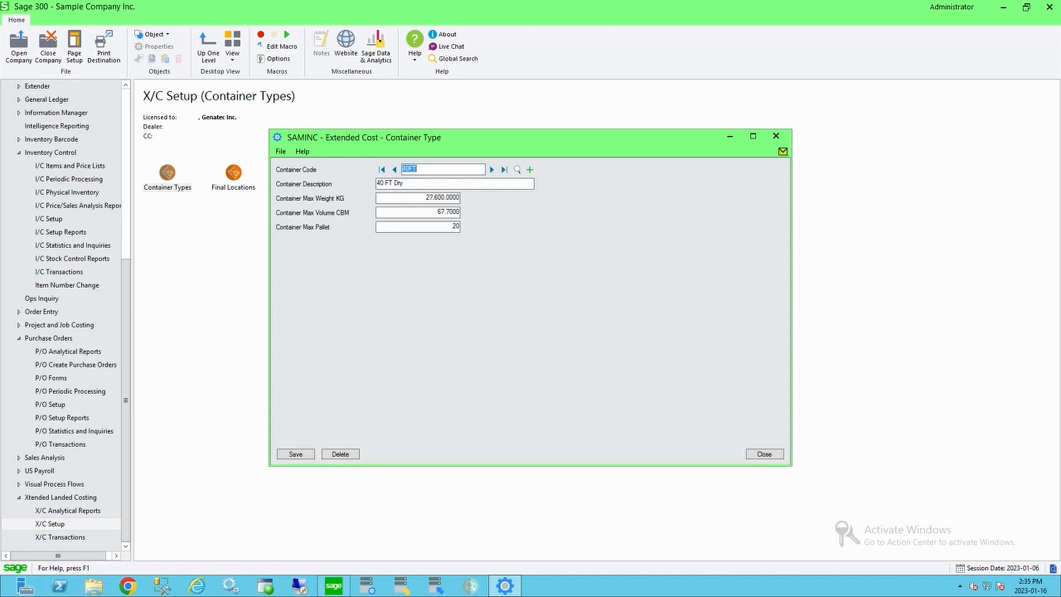
{"action": "left_click", "coordinate": [436, 198]}
{"action": "left_click", "coordinate": [448, 212]}
{"action": "left_click", "coordinate": [442, 197]}
{"action": "double_click", "coordinate": [455, 227]}
{"action": "double_click", "coordinate": [449, 212]}
{"action": "key", "text": "Tab"}
{"action": "left_click", "coordinate": [764, 454]}
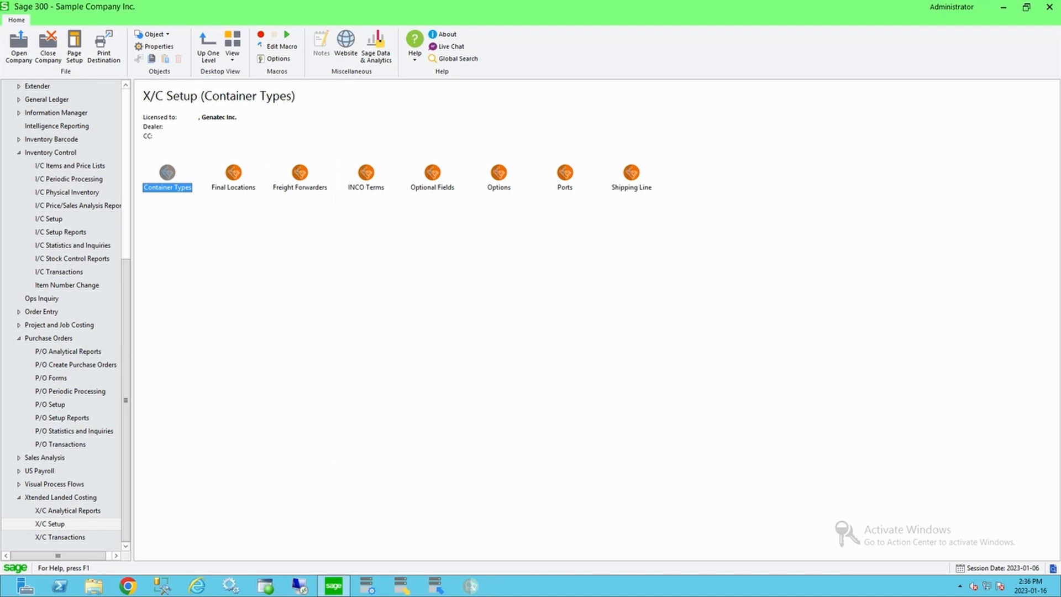
Step: Open Final Locations, browse the list of available locations, and close the window
{"action": "double_click", "coordinate": [234, 174]}
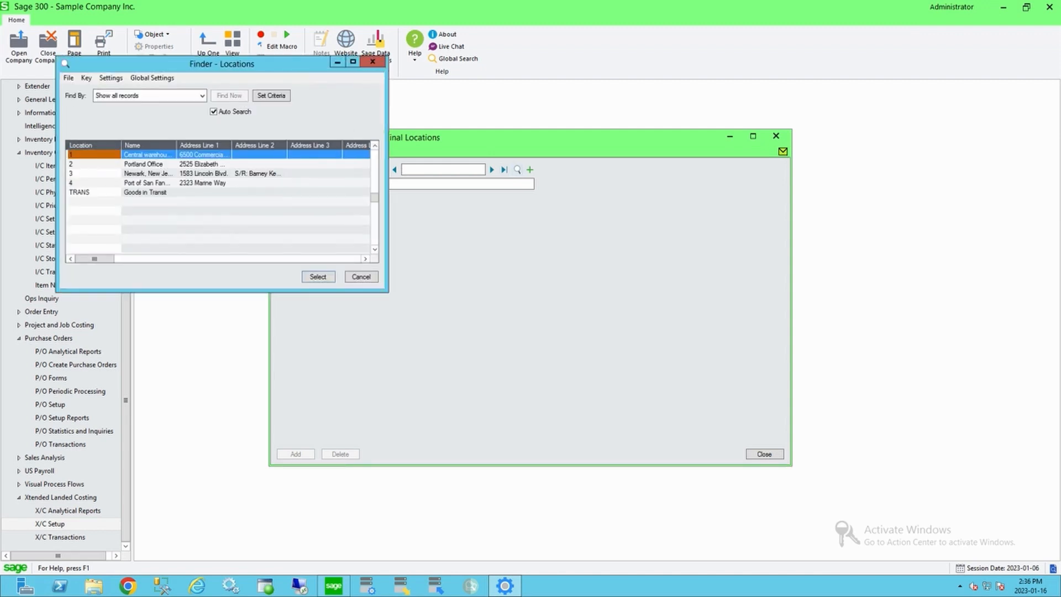
{"action": "key", "text": "Escape"}
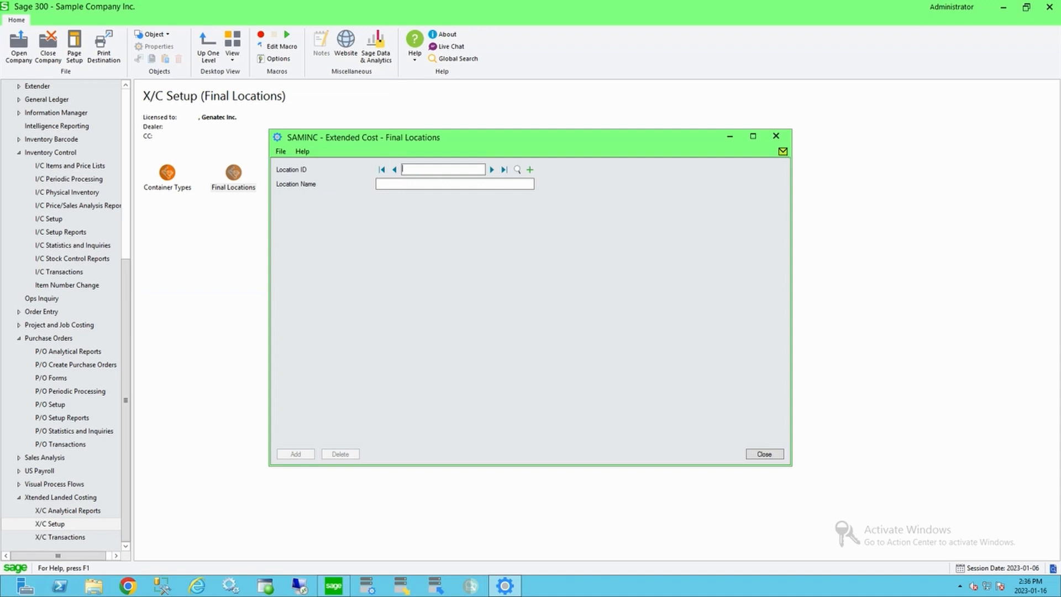
{"action": "left_click", "coordinate": [764, 454]}
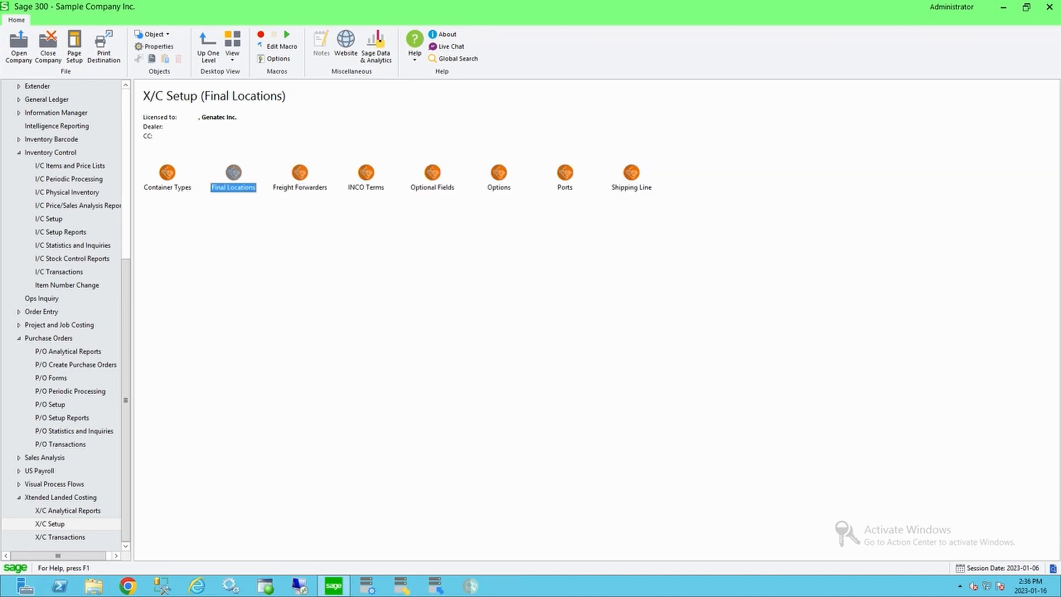
Step: Open INCO Terms, browse the defined INCO term codes, and close the window
{"action": "double_click", "coordinate": [300, 173]}
{"action": "double_click", "coordinate": [365, 173]}
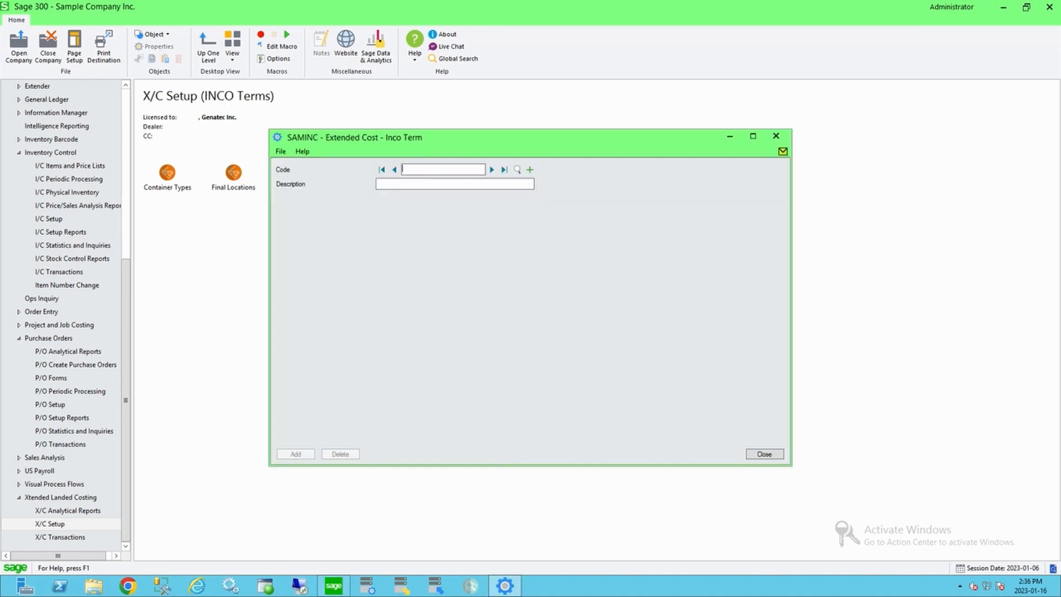
{"action": "left_click", "coordinate": [517, 170]}
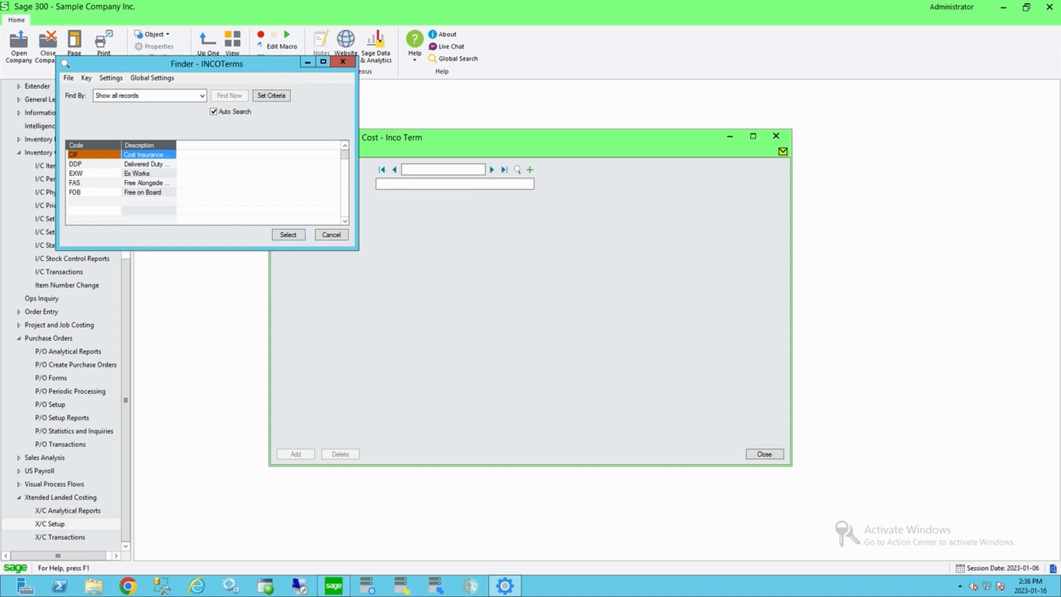
{"action": "left_click", "coordinate": [331, 235]}
{"action": "left_click", "coordinate": [764, 454]}
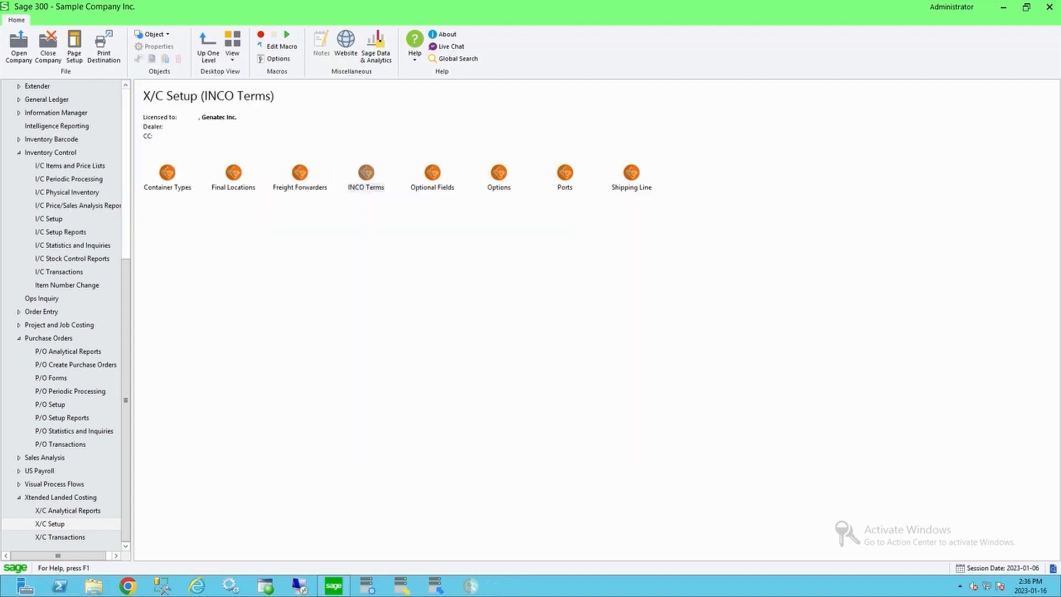
Step: Open the X/C Optional Fields setup, review its location choices, and close it
{"action": "double_click", "coordinate": [432, 174]}
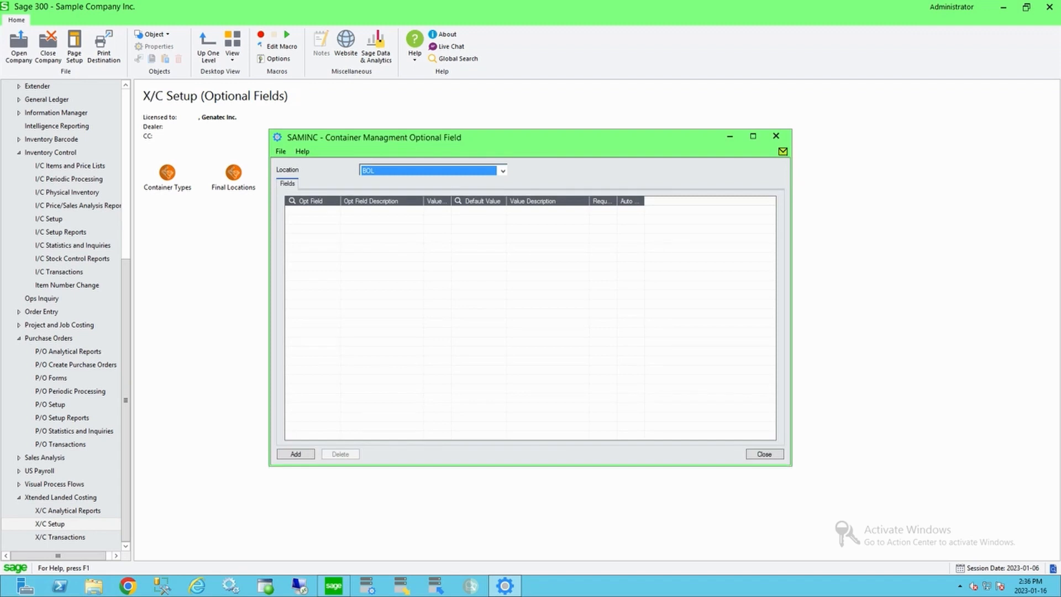
{"action": "left_click", "coordinate": [502, 171]}
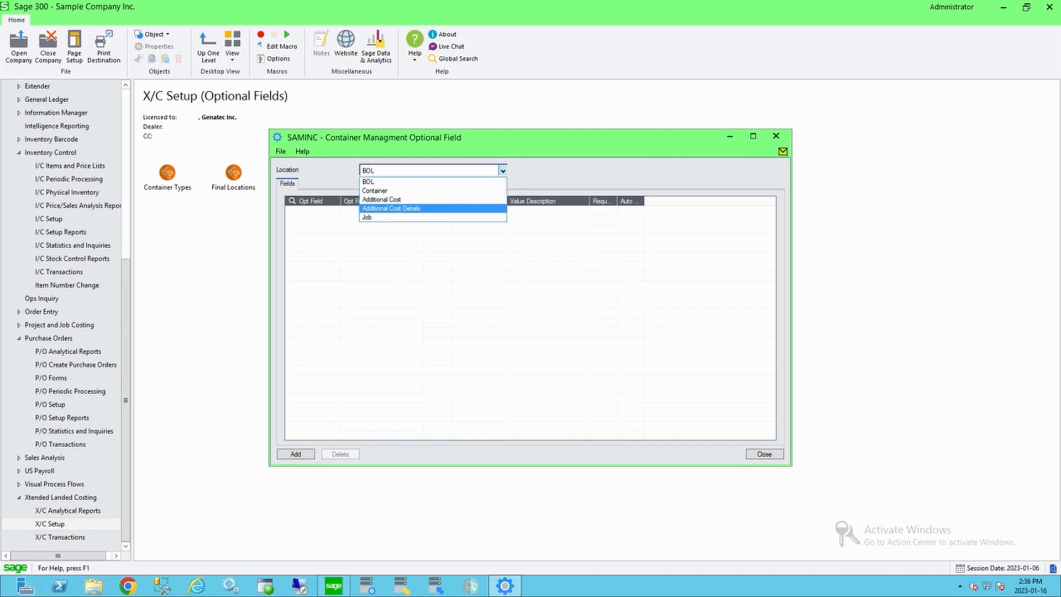
{"action": "key", "text": "Escape"}
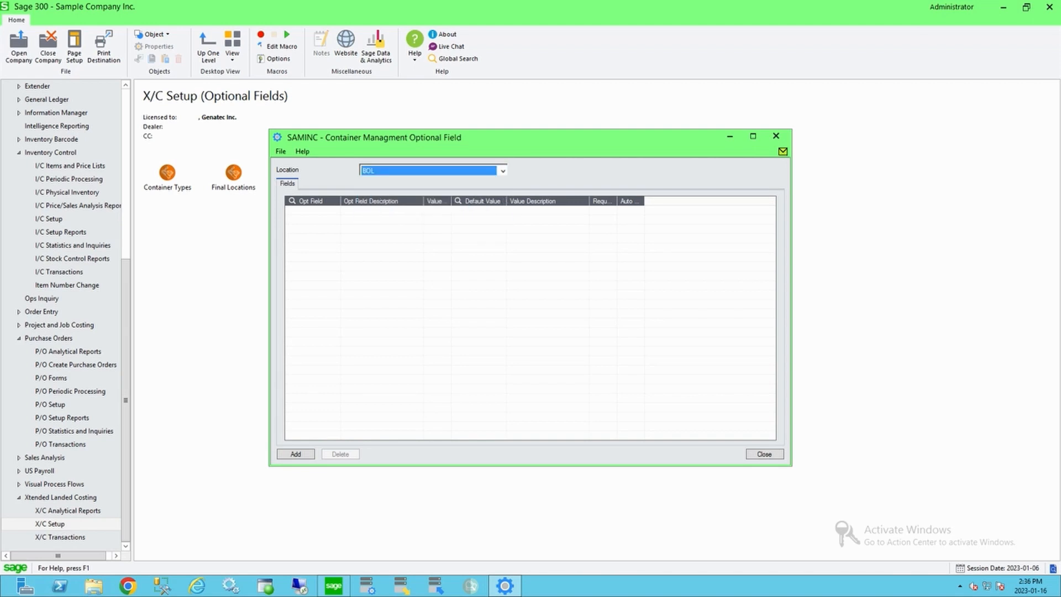
{"action": "key", "text": "Escape"}
Step: Open Ports, browse the defined port records, and close the window
{"action": "double_click", "coordinate": [565, 173]}
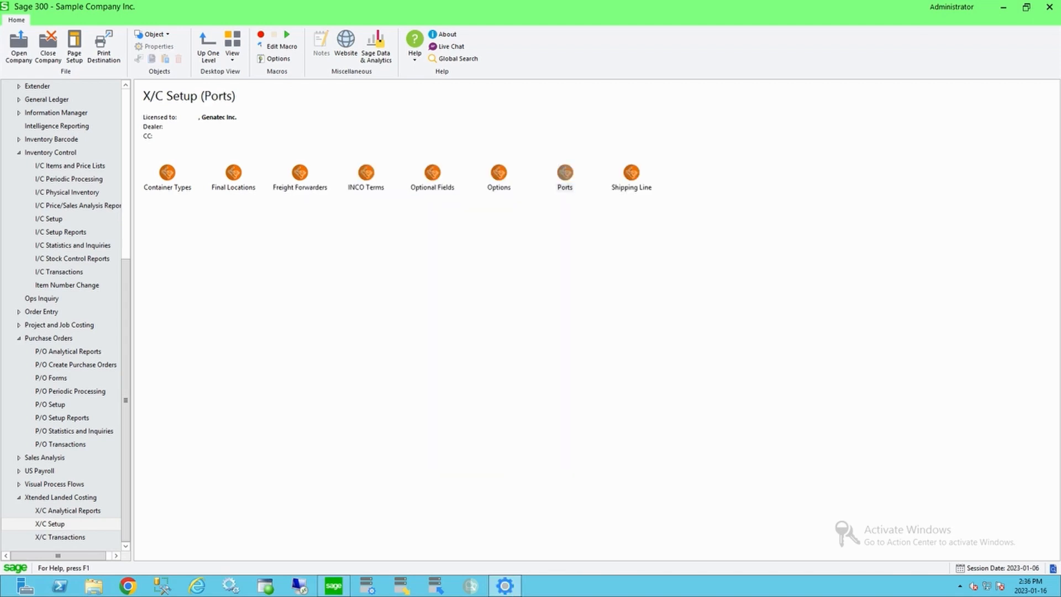
{"action": "left_click", "coordinate": [517, 169]}
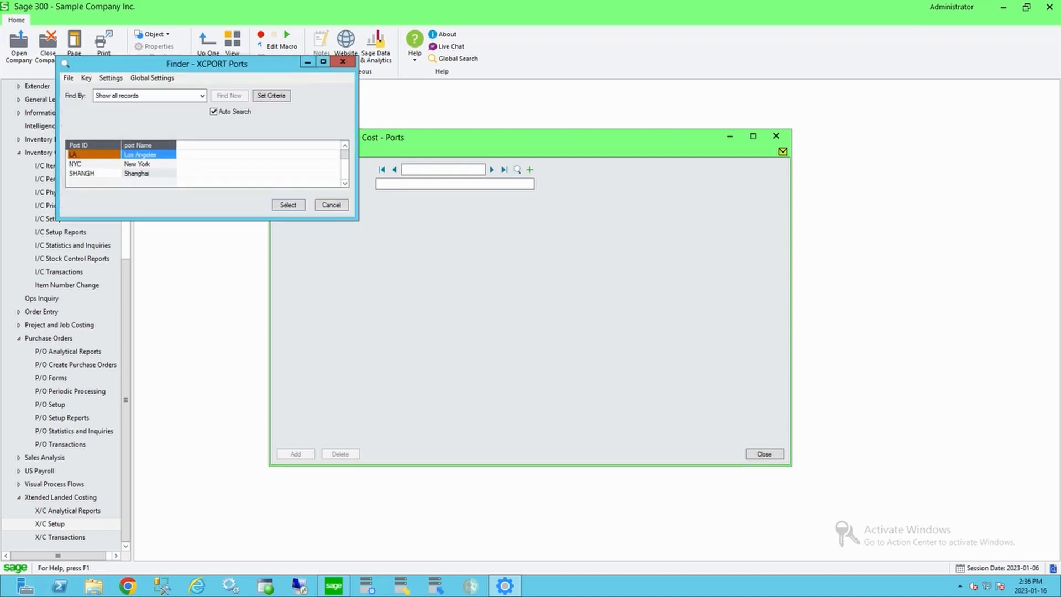
{"action": "key", "text": "Escape"}
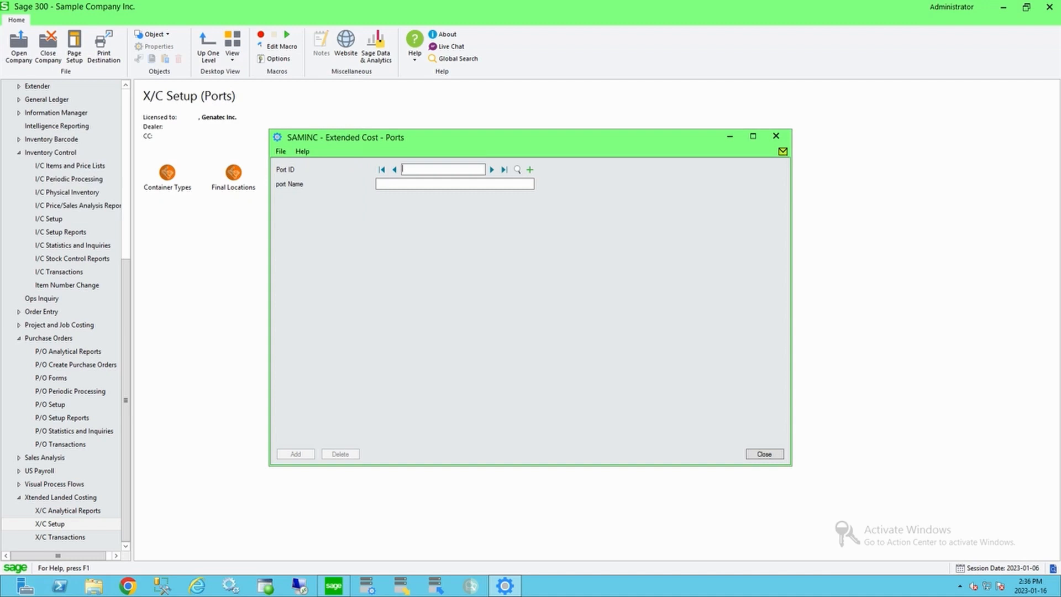
{"action": "left_click", "coordinate": [764, 454]}
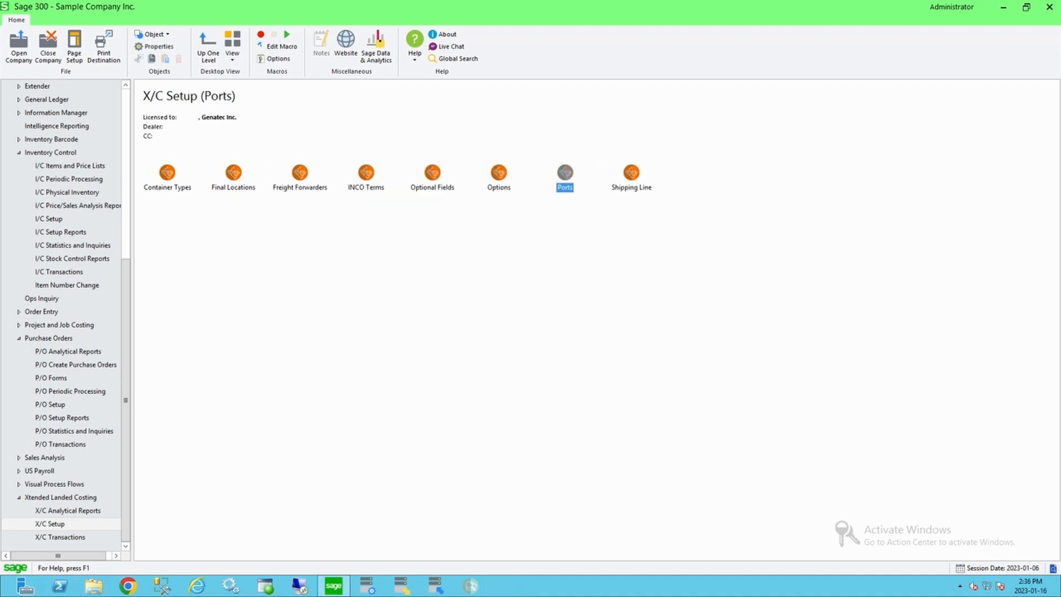
Step: Open Shipping Lines, browse the shipping line records such as Maersk, and close the window
{"action": "double_click", "coordinate": [631, 174]}
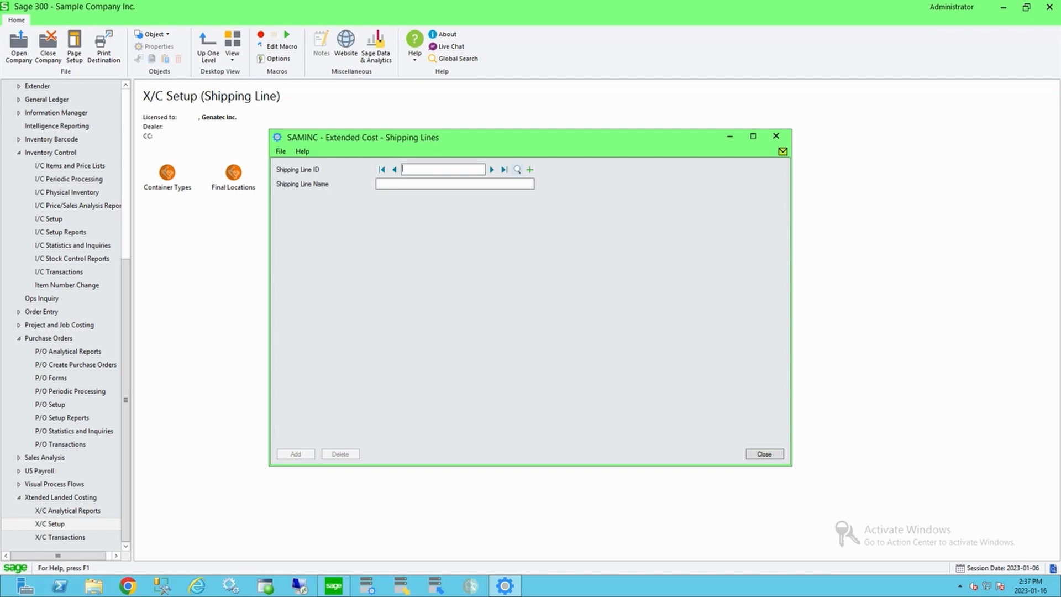
{"action": "left_click", "coordinate": [517, 169]}
{"action": "left_click", "coordinate": [332, 205]}
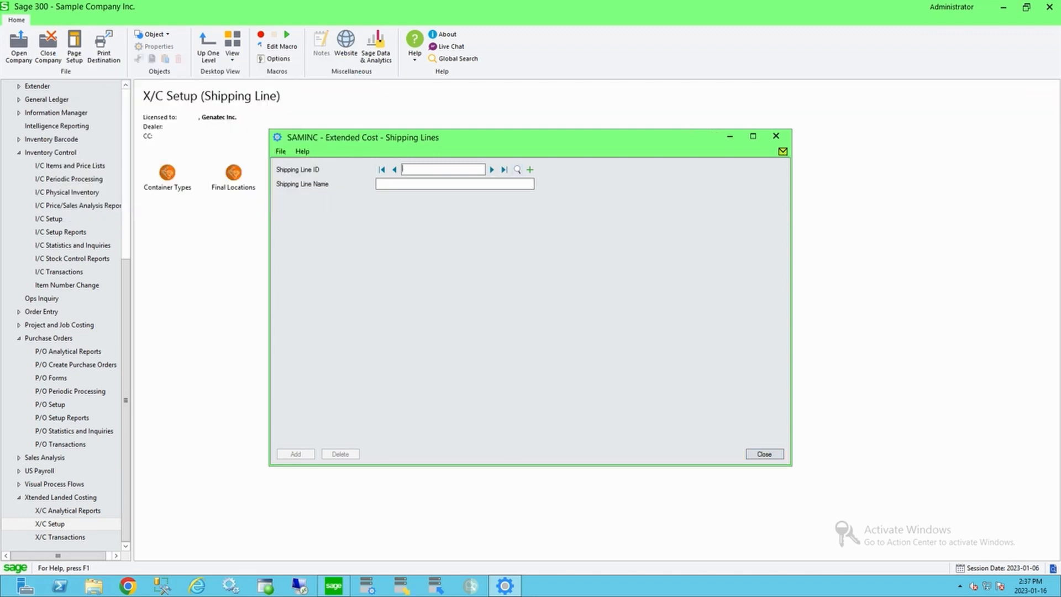
{"action": "left_click", "coordinate": [491, 169]}
{"action": "left_click", "coordinate": [492, 169]}
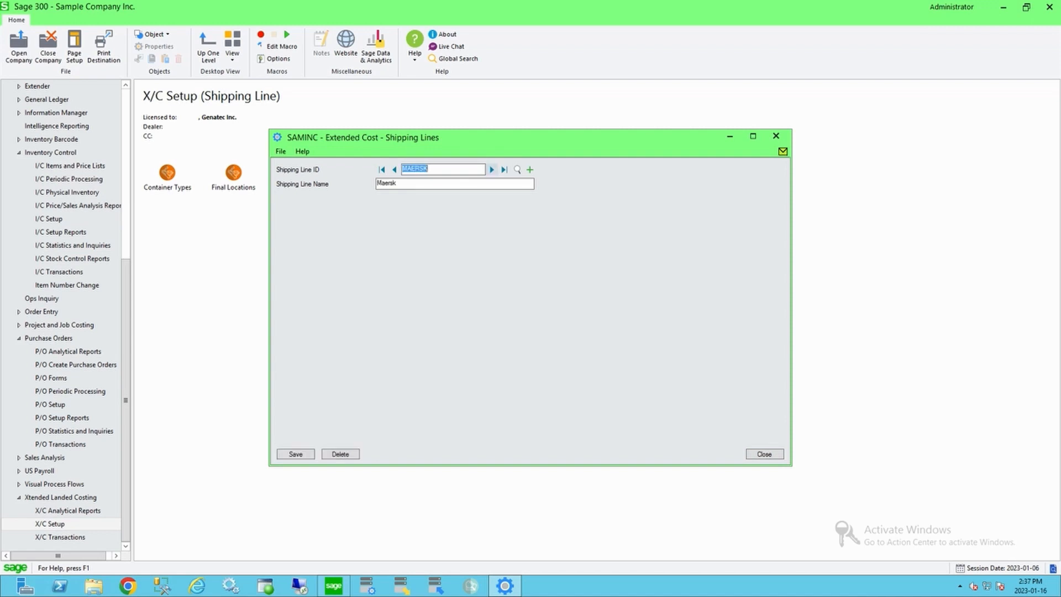
{"action": "left_click", "coordinate": [776, 137]}
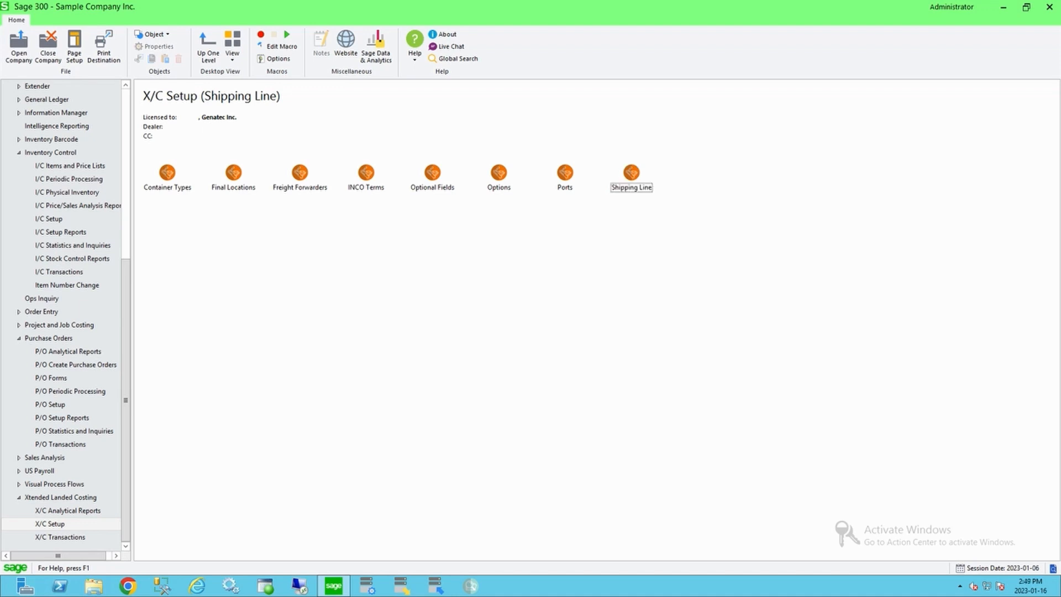
Step: Open purchase order PO000000047 in Purchase Order Entry and examine the line's Total CBM and Chargeable Weight
{"action": "left_click", "coordinate": [60, 444]}
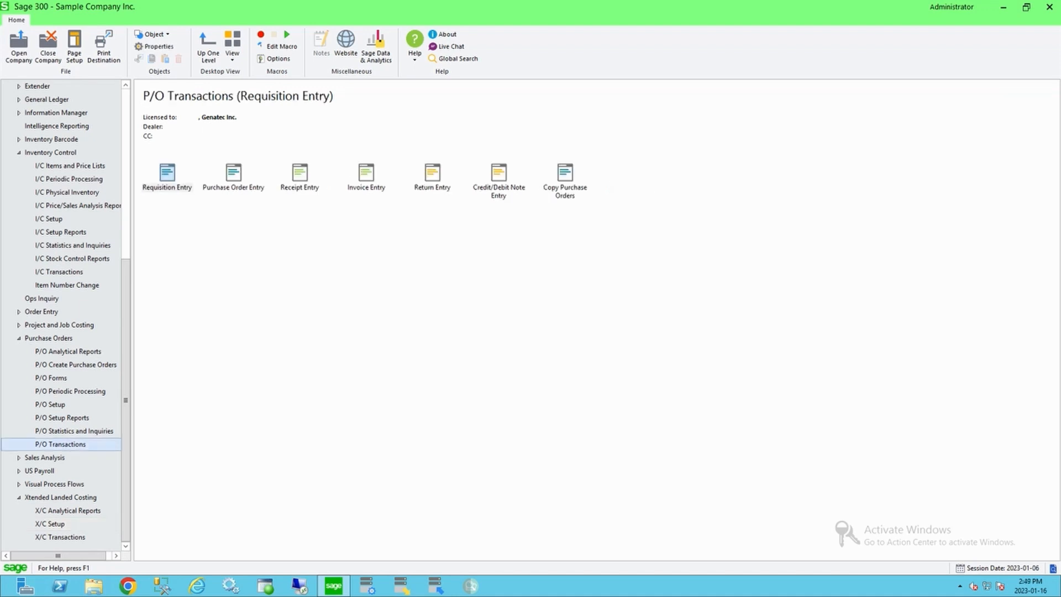
{"action": "double_click", "coordinate": [233, 174]}
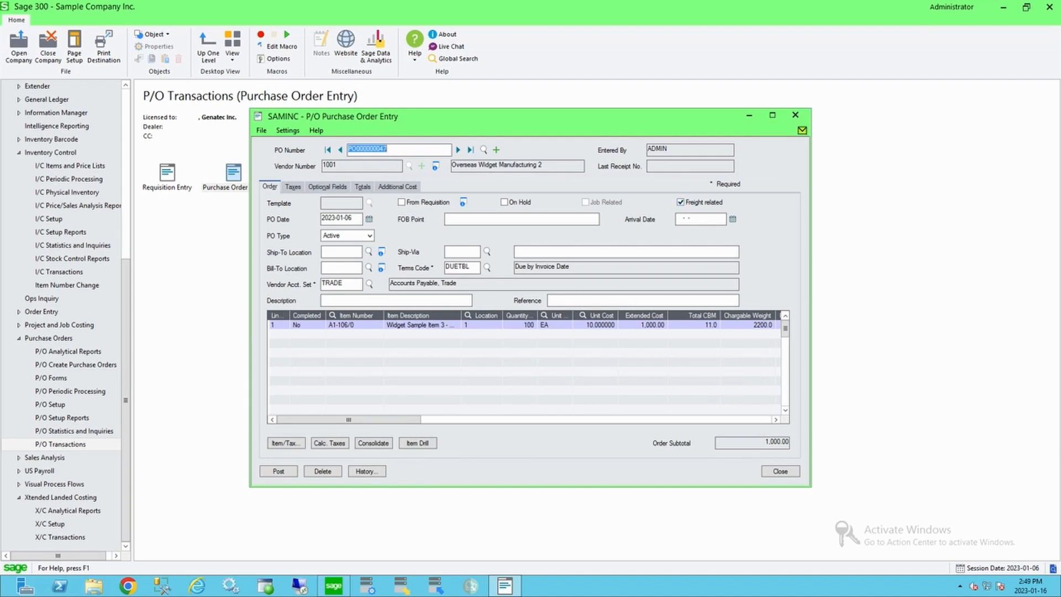
{"action": "left_click", "coordinate": [694, 325]}
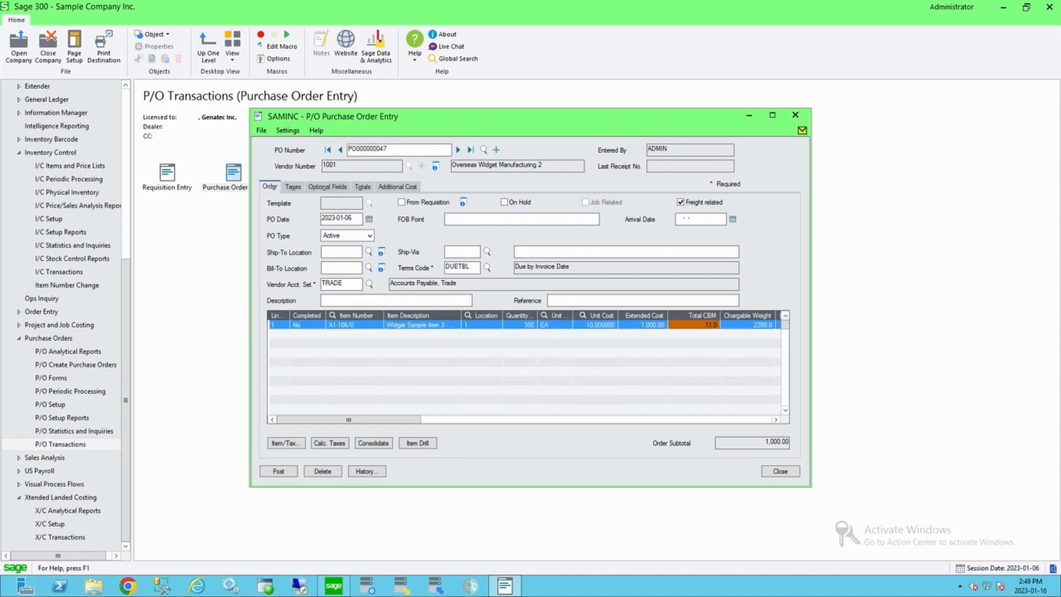
{"action": "left_click", "coordinate": [748, 325]}
{"action": "left_click", "coordinate": [694, 325]}
Step: Open item A1-106/0 in I/C Items, examine its unit weight and CBM optional field, then close it
{"action": "left_click", "coordinate": [69, 166]}
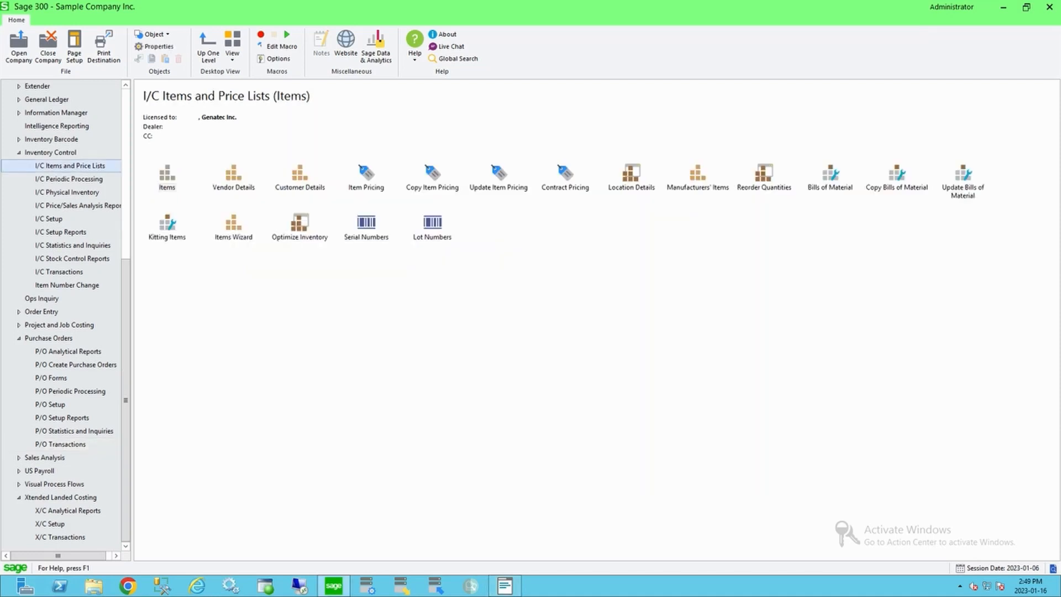
{"action": "double_click", "coordinate": [167, 177]}
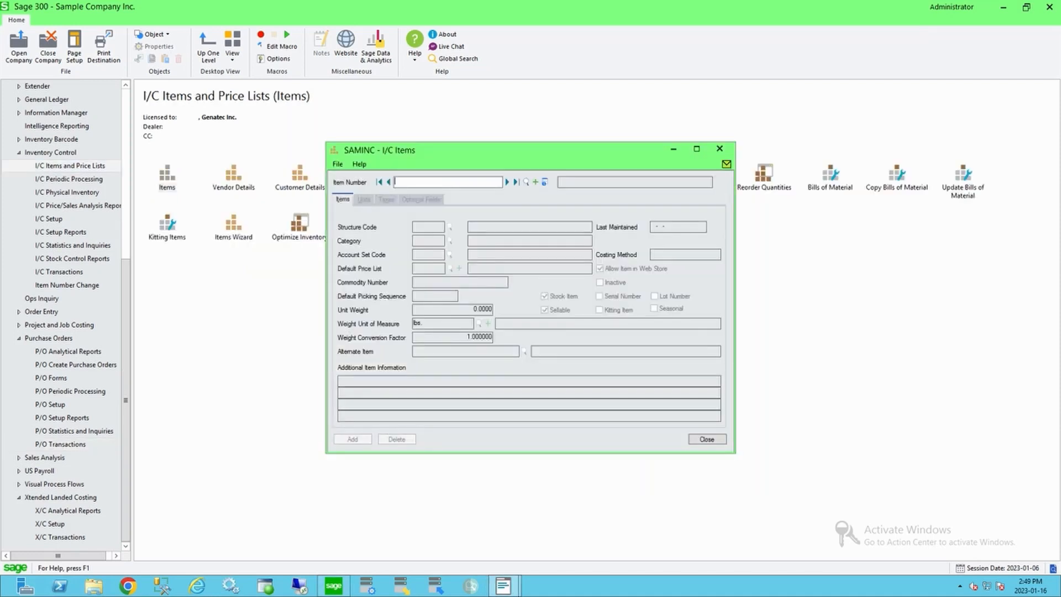
{"action": "left_click", "coordinate": [525, 182]}
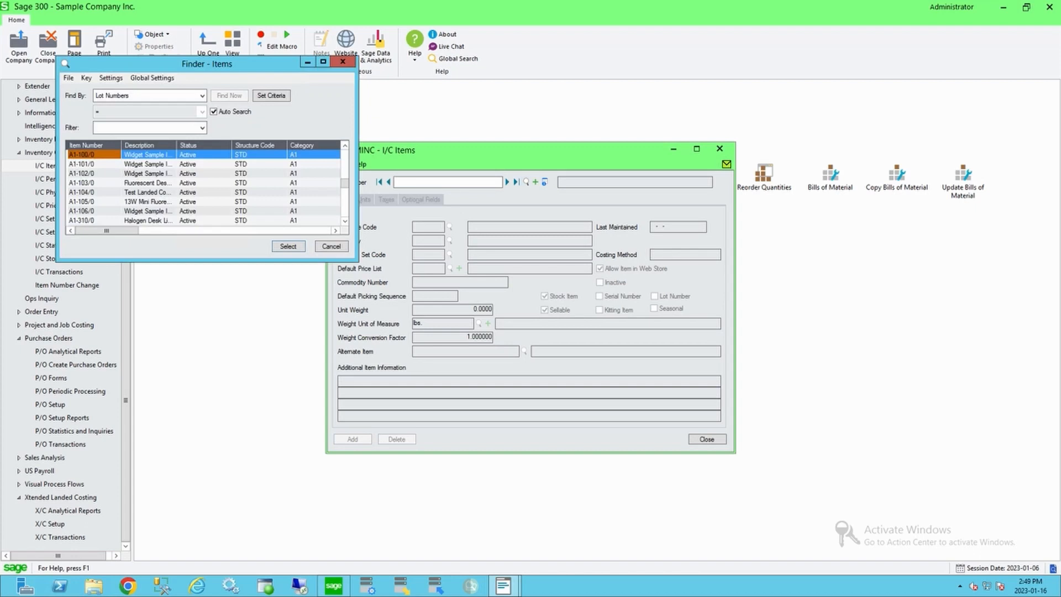
{"action": "double_click", "coordinate": [81, 211]}
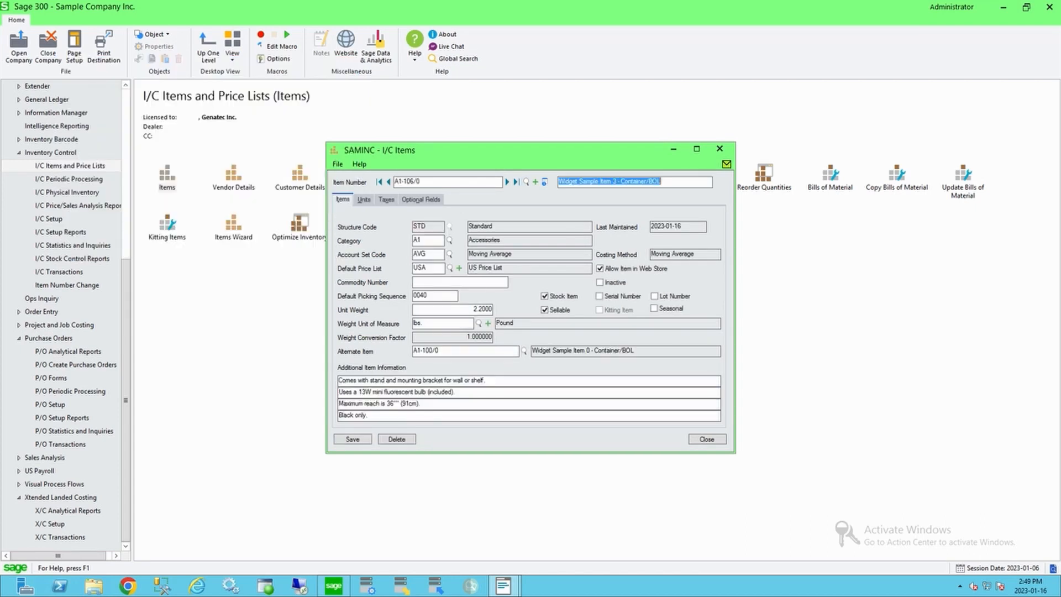
{"action": "left_click", "coordinate": [482, 310]}
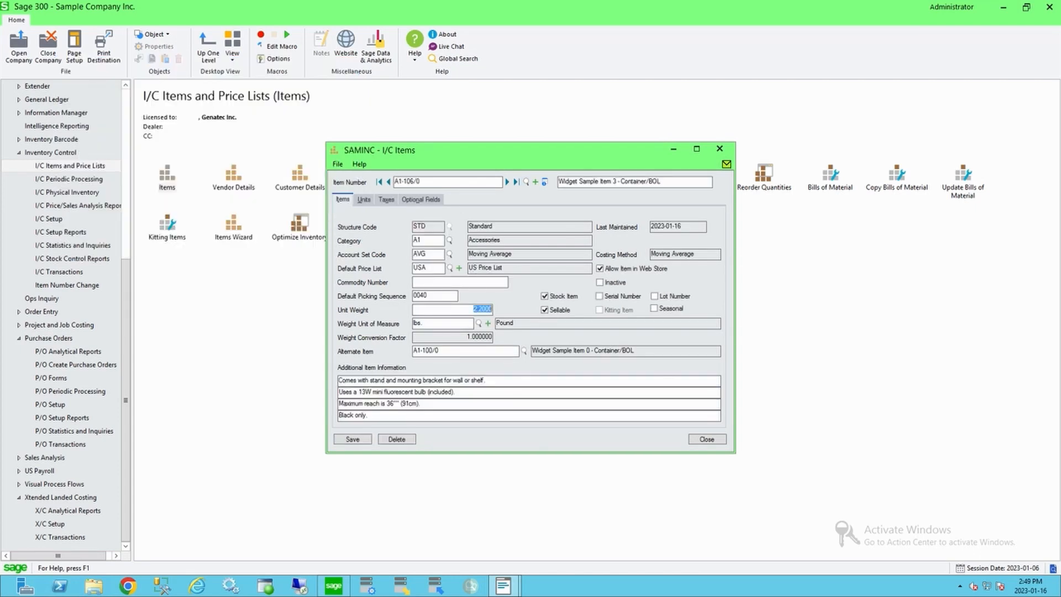
{"action": "left_click", "coordinate": [421, 199]}
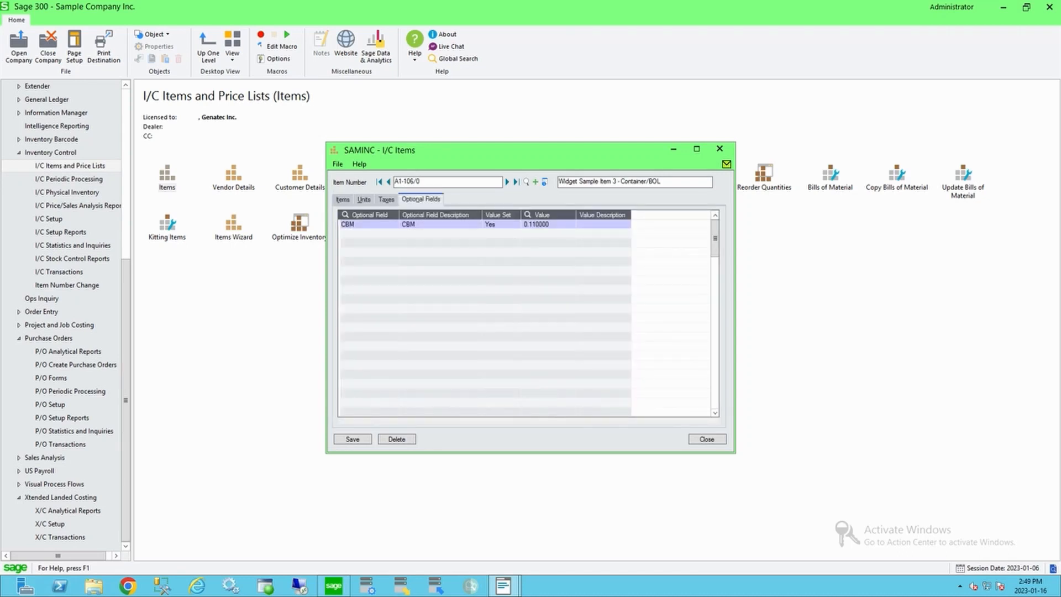
{"action": "left_click", "coordinate": [547, 225]}
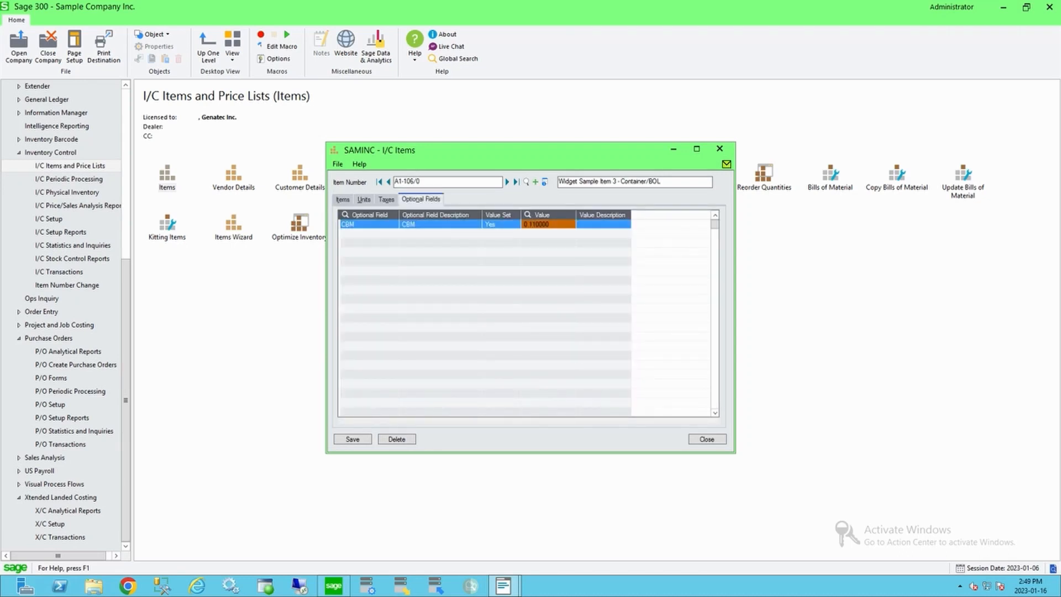
{"action": "left_click", "coordinate": [707, 439]}
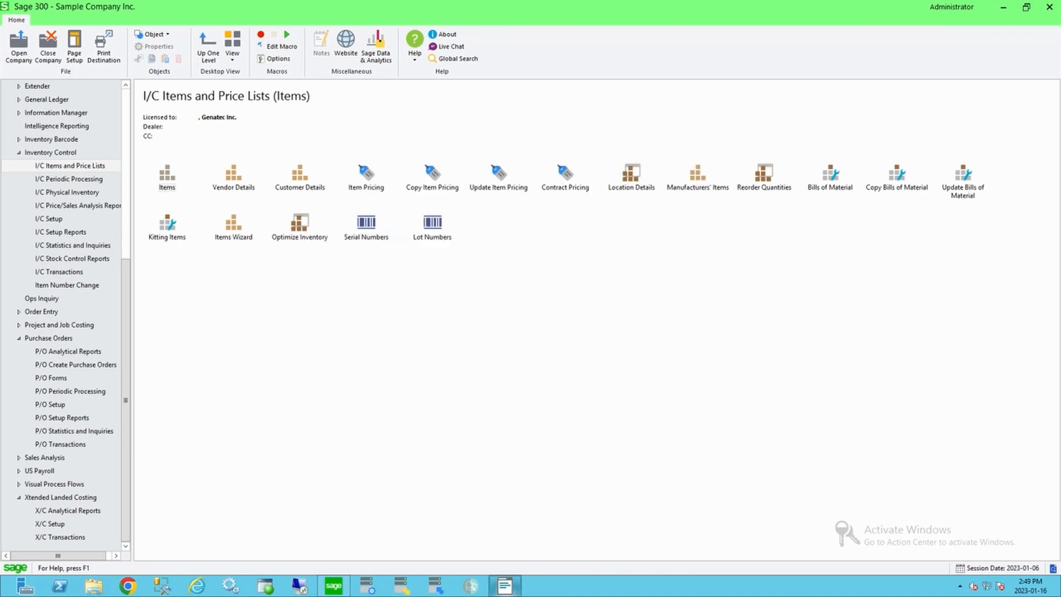
Step: Change the PO line quantity to 500 and inspect the recalculated Total CBM and Chargeable Weight
{"action": "left_click", "coordinate": [504, 586]}
{"action": "left_click", "coordinate": [520, 325]}
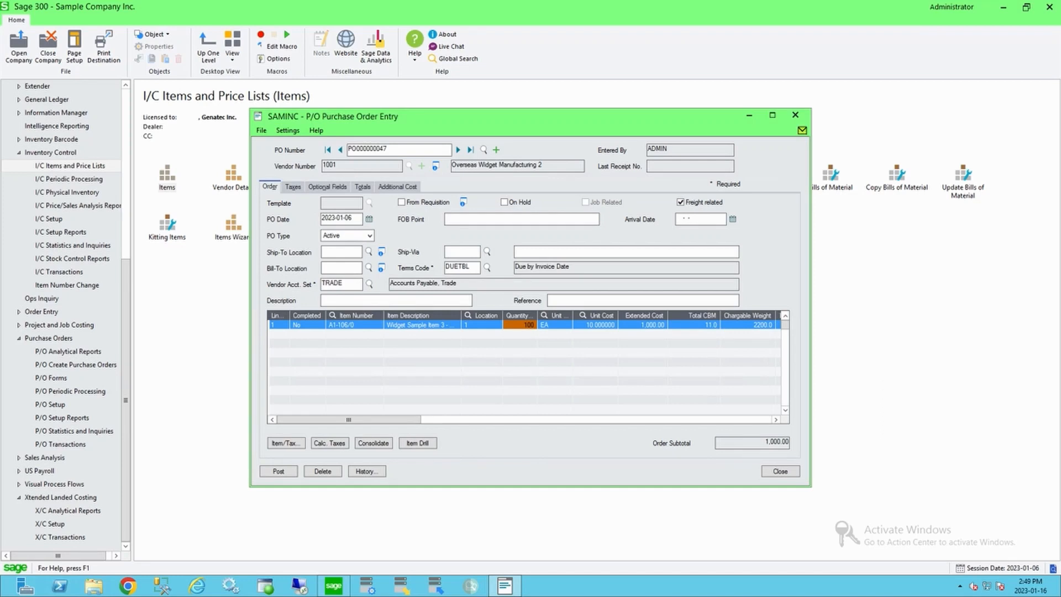
{"action": "type", "text": "500"}
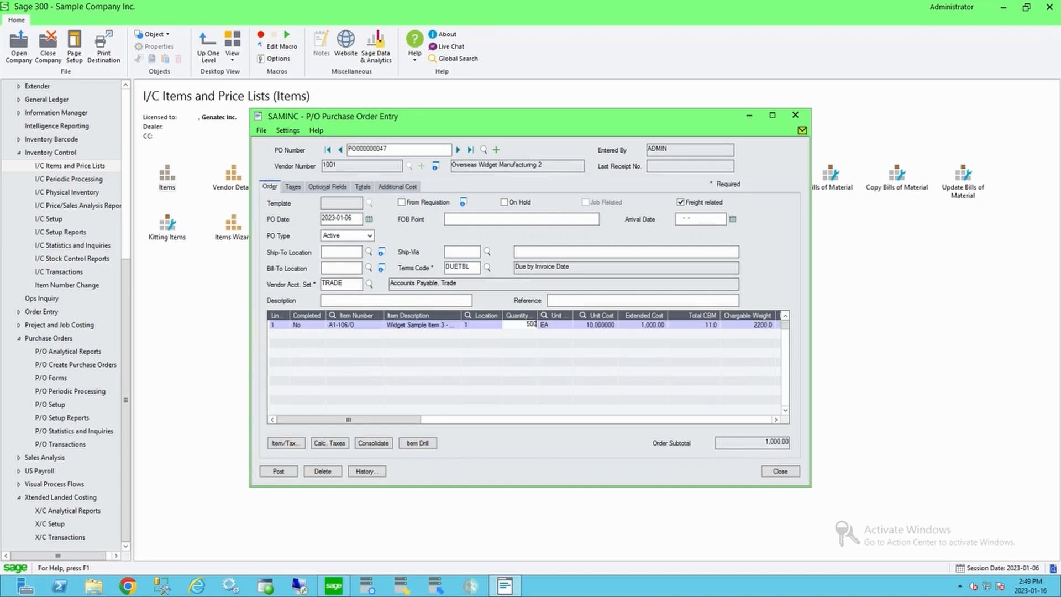
{"action": "key", "text": "Tab"}
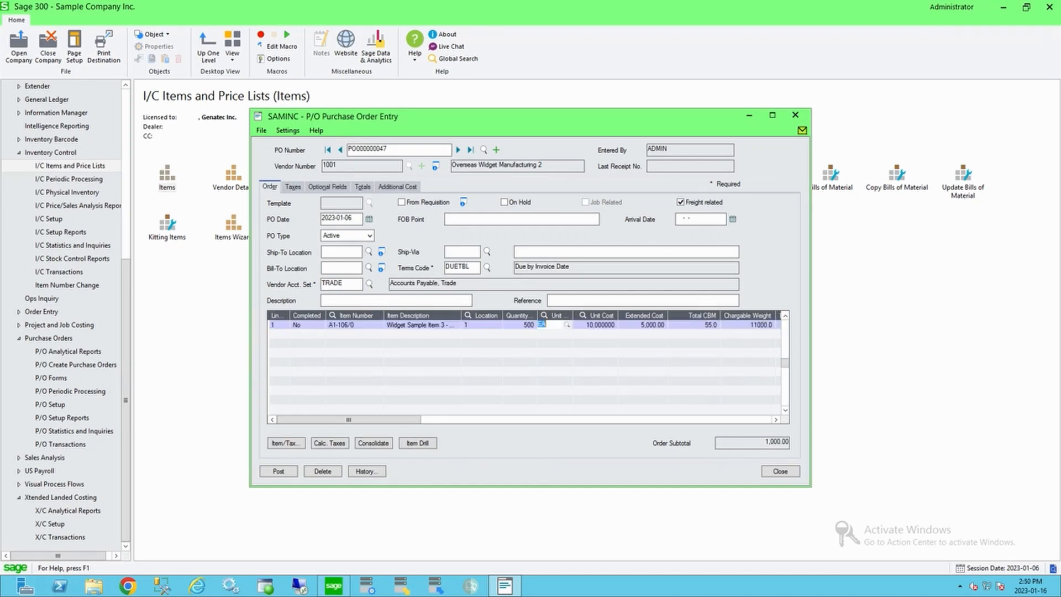
{"action": "left_click", "coordinate": [694, 325]}
{"action": "left_click", "coordinate": [749, 325]}
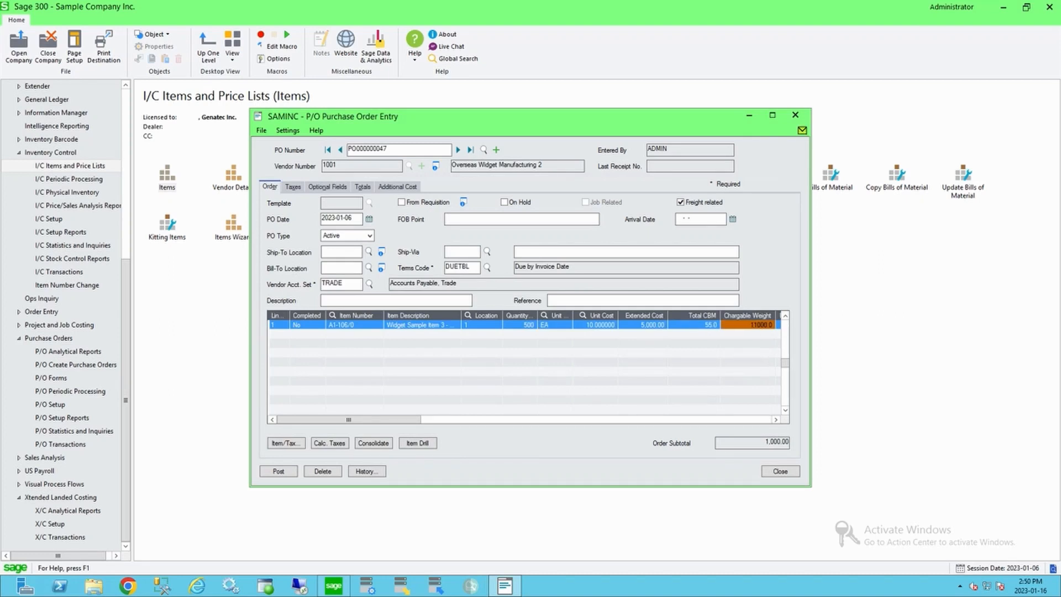
{"action": "left_click", "coordinate": [694, 325]}
{"action": "double_click", "coordinate": [749, 325]}
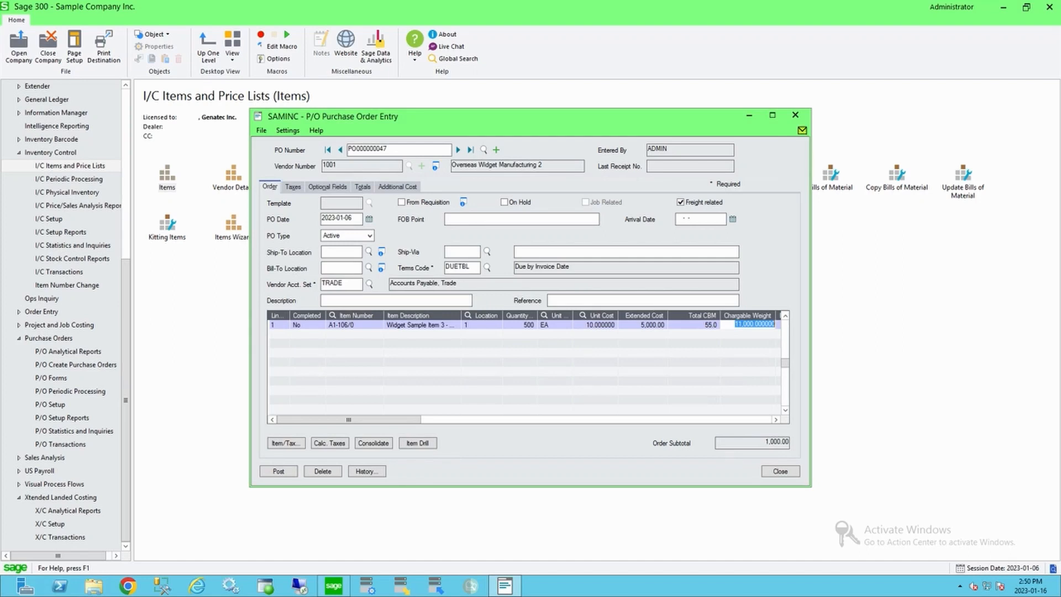
Step: Set the PO line quantity back to 100
{"action": "left_click", "coordinate": [520, 325]}
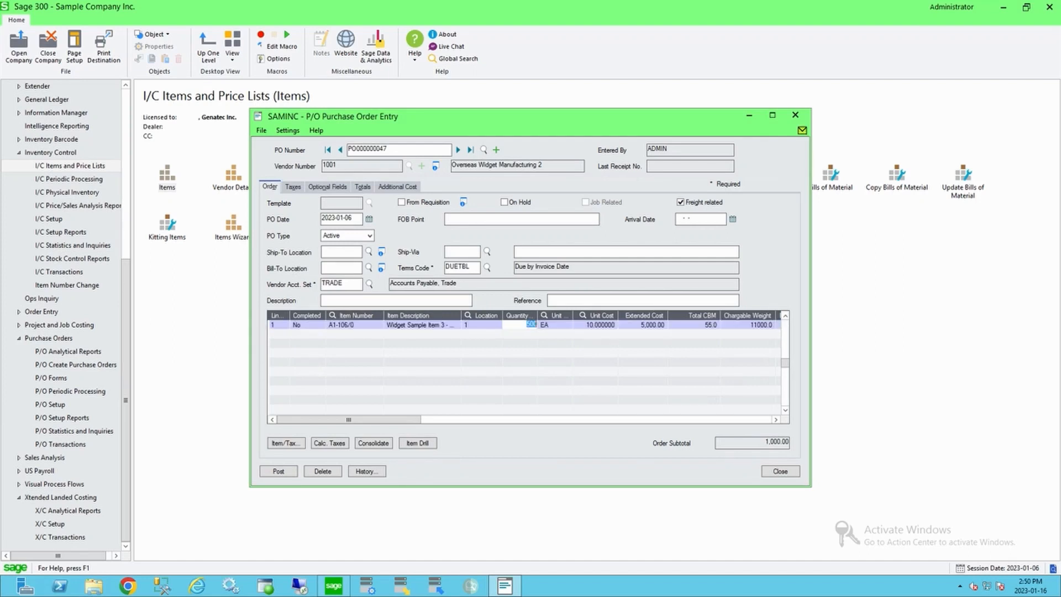
{"action": "type", "text": "100"}
{"action": "key", "text": "Tab"}
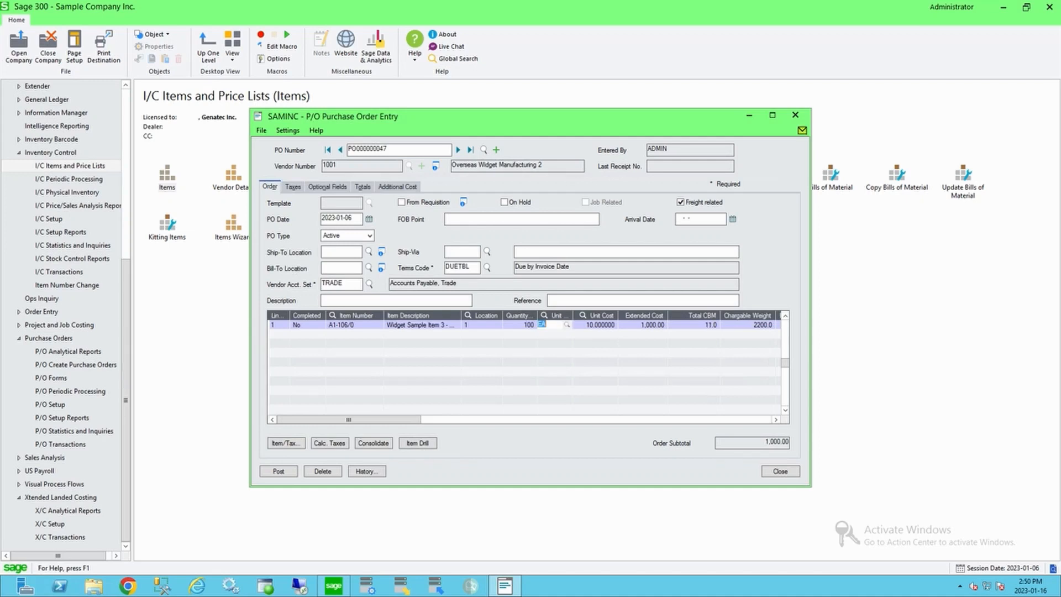
Step: Compare the PO line's Total CBM and Chargeable Weight with the 20FT Dry container type's maximum weight and volume, then close it
{"action": "left_click", "coordinate": [695, 325]}
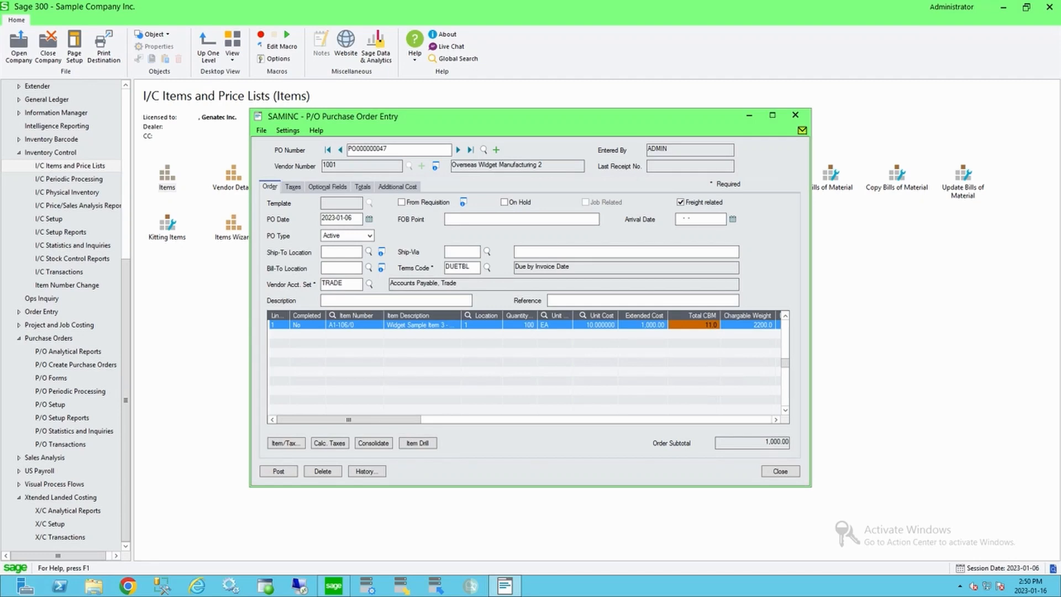
{"action": "left_click", "coordinate": [747, 325]}
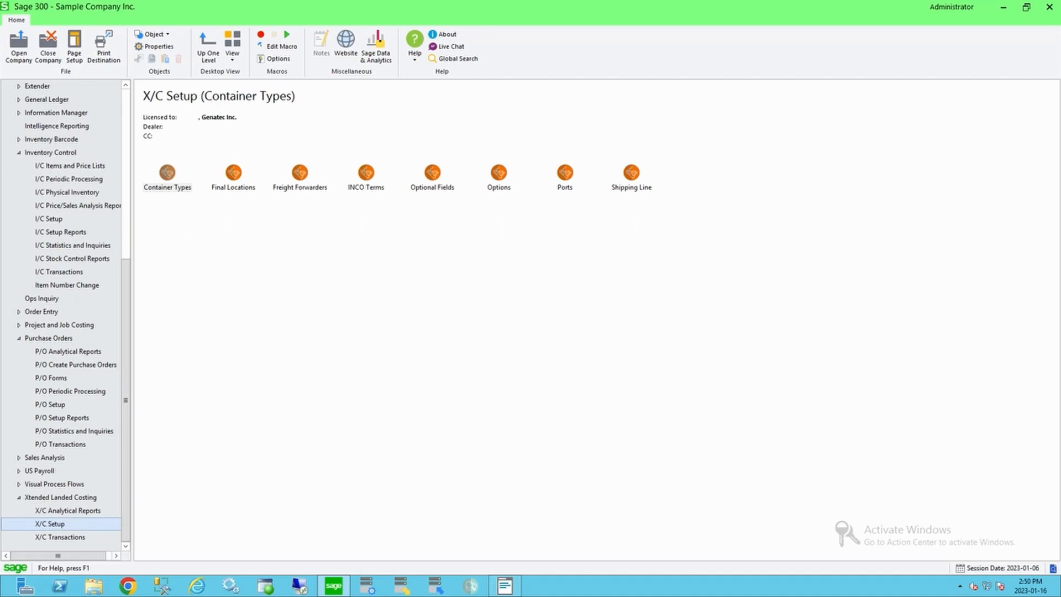
{"action": "double_click", "coordinate": [168, 173]}
{"action": "left_click", "coordinate": [491, 170]}
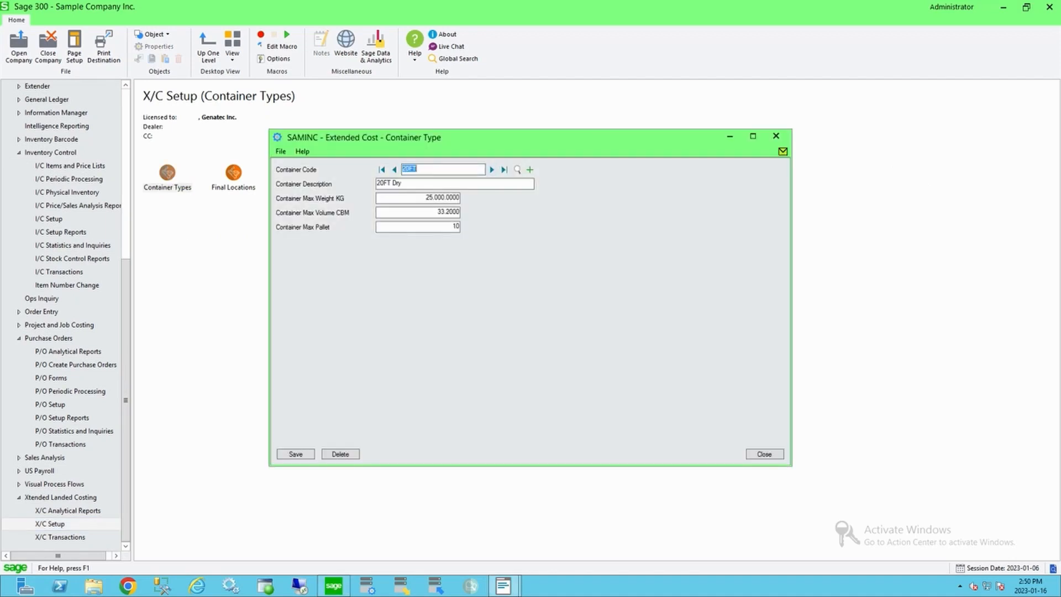
{"action": "left_click", "coordinate": [442, 212]}
{"action": "left_click", "coordinate": [442, 198]}
{"action": "left_click", "coordinate": [764, 454]}
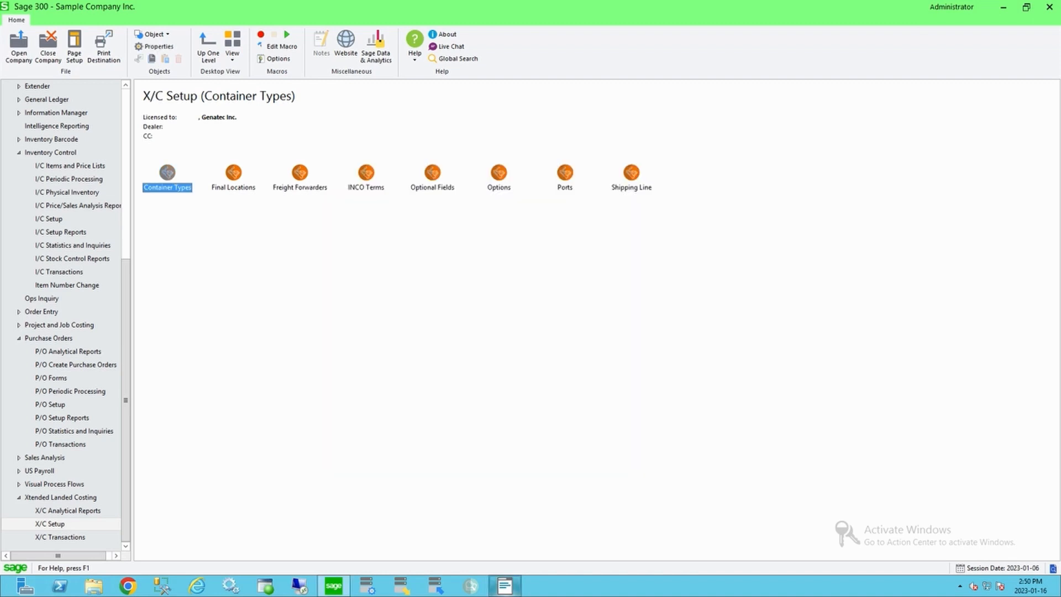
Step: Post purchase order PO000000047 and dismiss the print prompt
{"action": "left_click", "coordinate": [504, 586]}
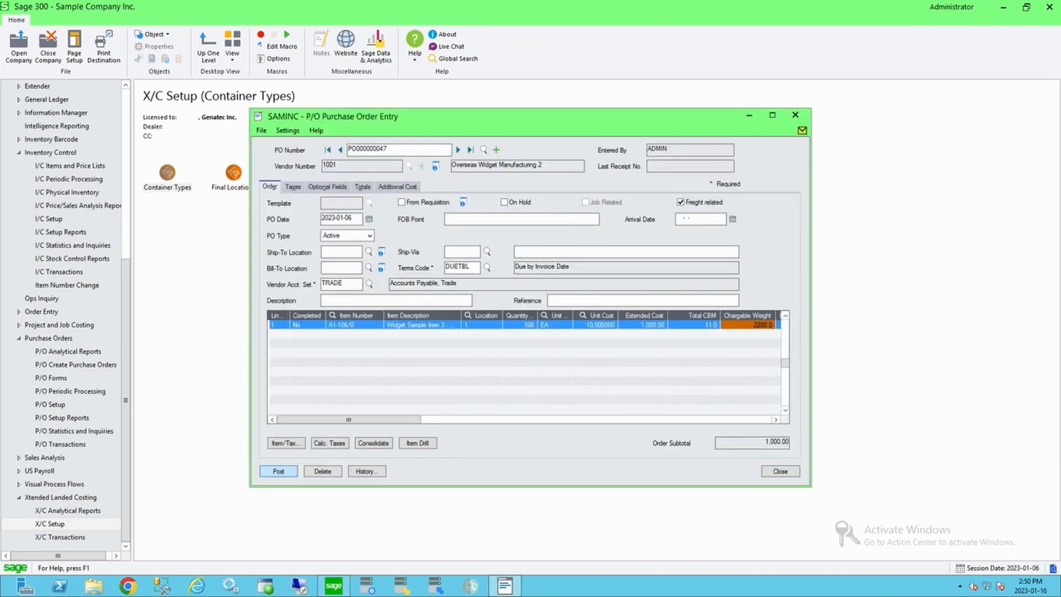
{"action": "left_click", "coordinate": [279, 472]}
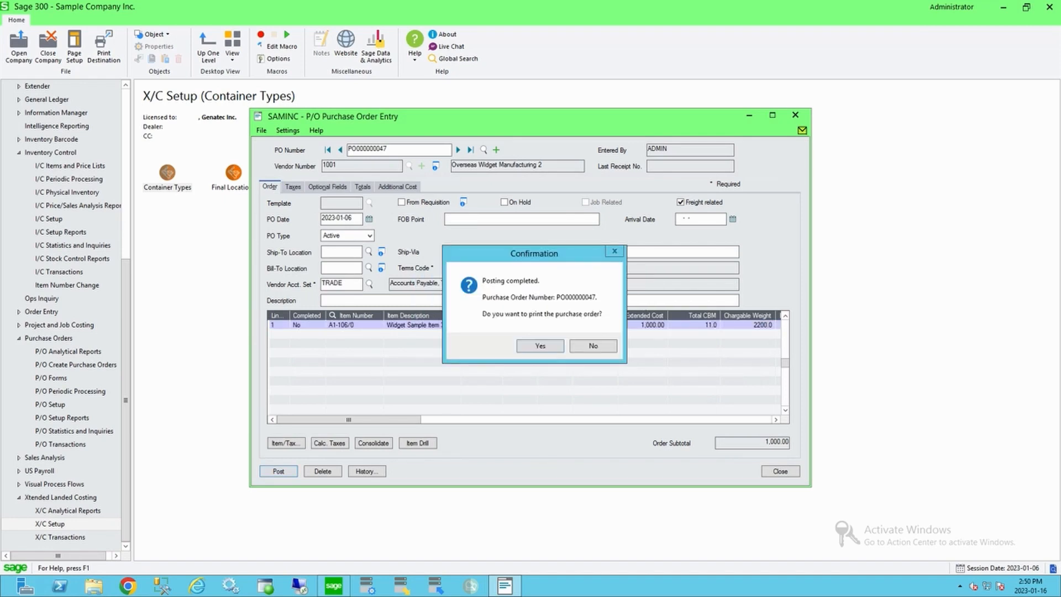
{"action": "key", "text": "Return"}
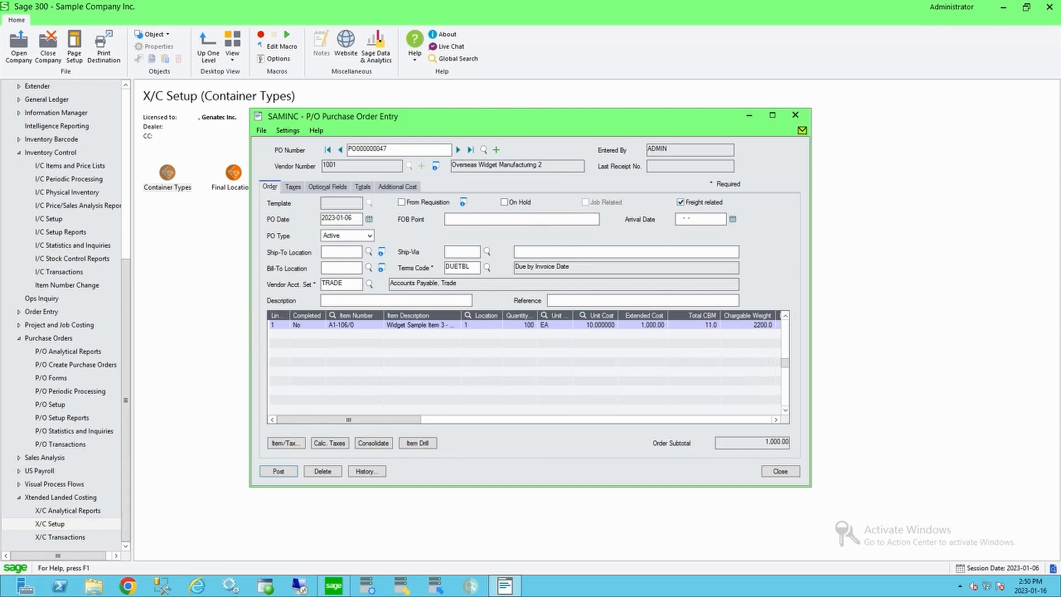
Step: Recheck the posted line's Total CBM and Chargeable Weight, then close Purchase Order Entry
{"action": "left_click", "coordinate": [749, 325]}
{"action": "left_click", "coordinate": [694, 325]}
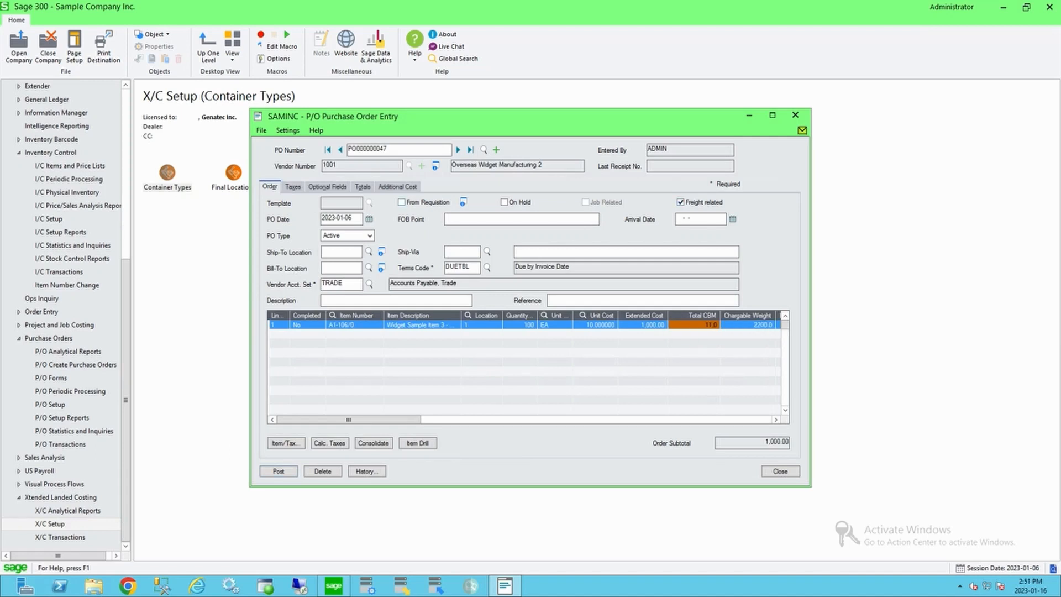
{"action": "left_click_drag", "start_coordinate": [388, 149], "coordinate": [347, 149]}
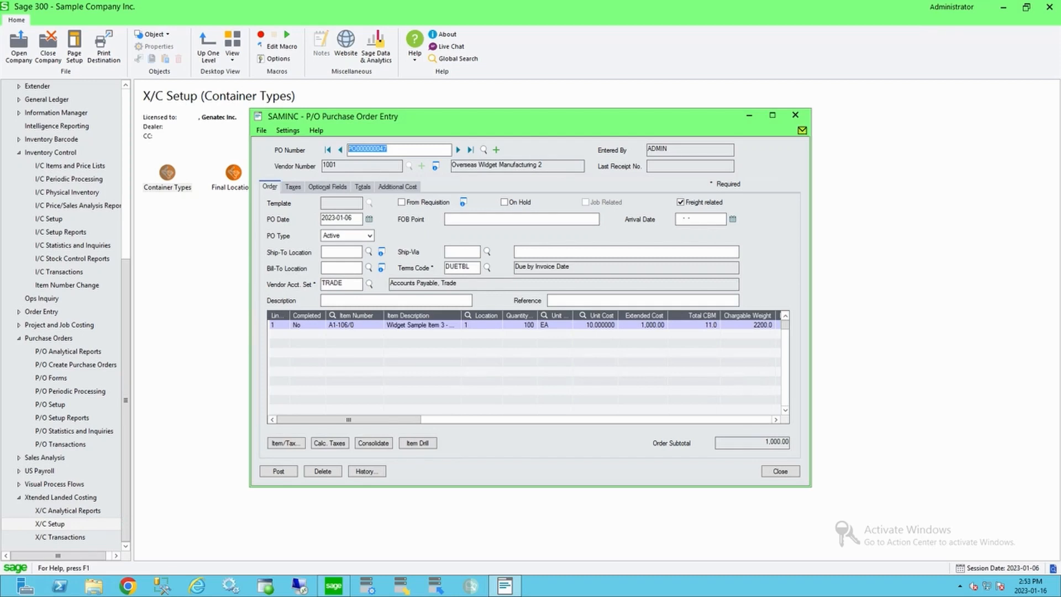
{"action": "key", "text": "Escape"}
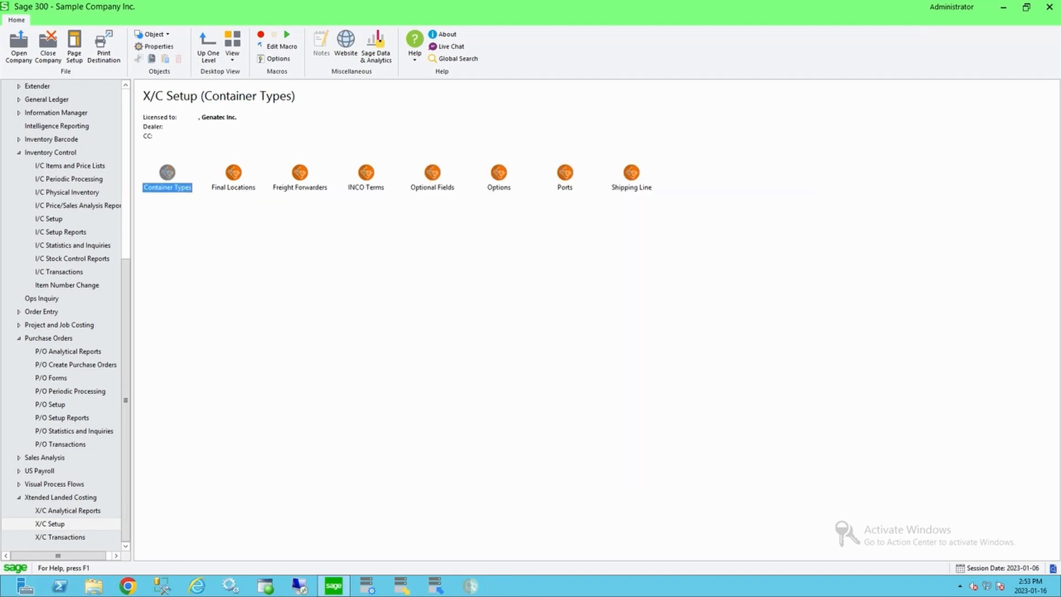
{"action": "left_click", "coordinate": [60, 537]}
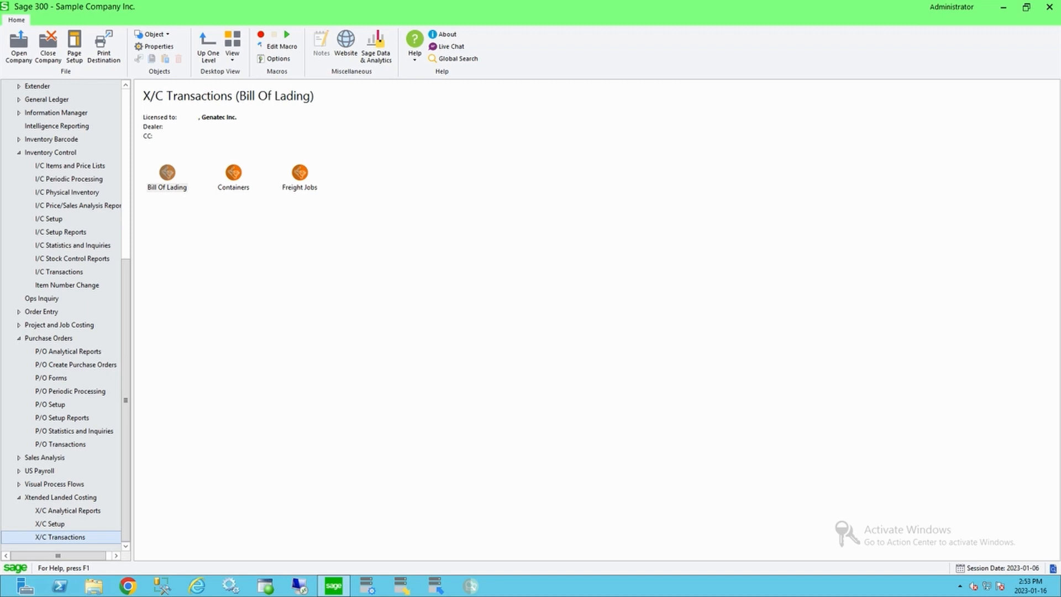
{"action": "left_click", "coordinate": [233, 174]}
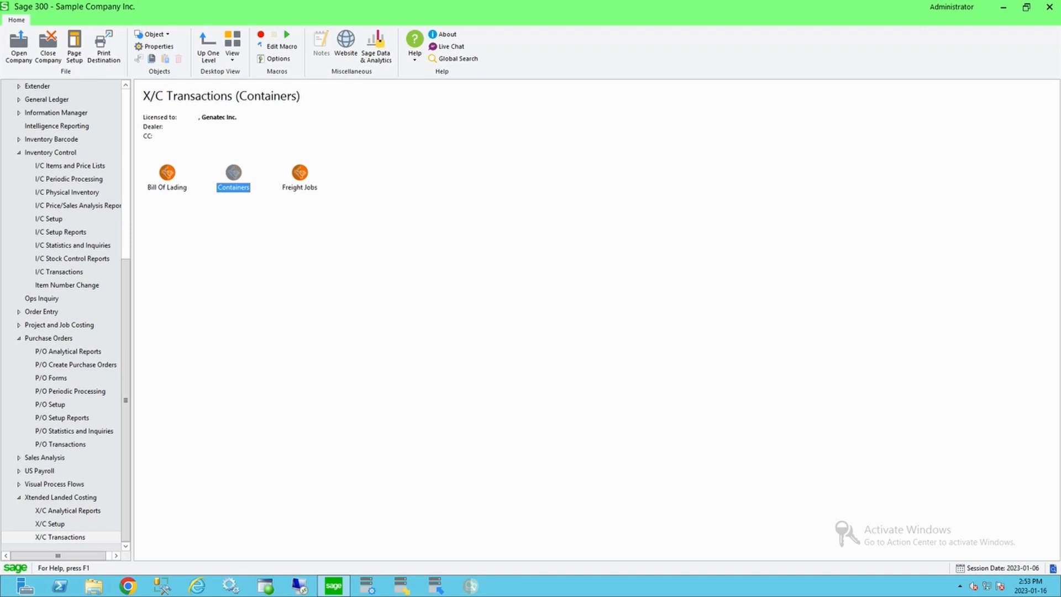
{"action": "left_click", "coordinate": [167, 174]}
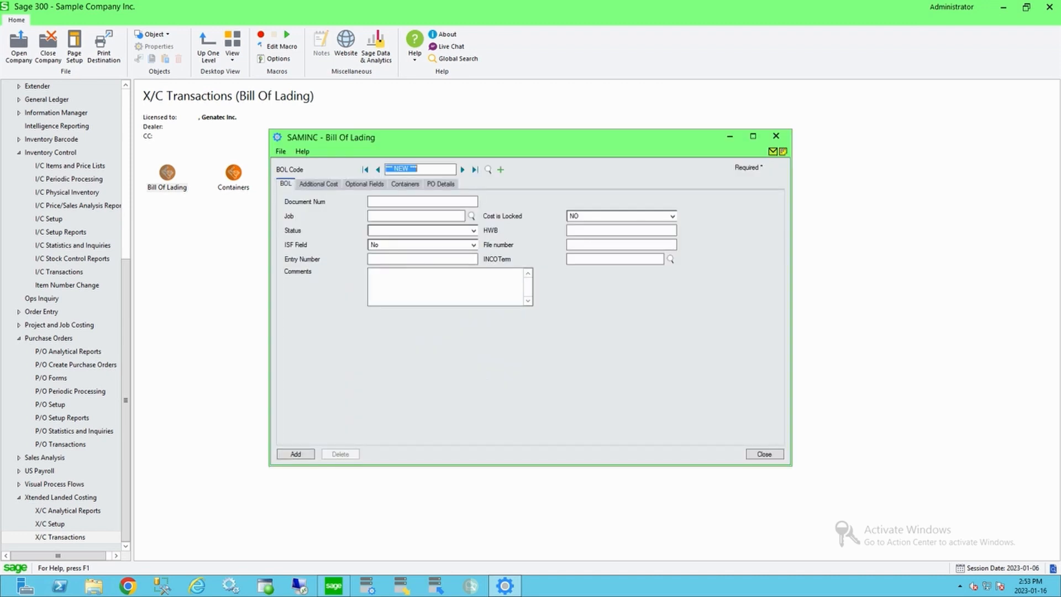
{"action": "left_click", "coordinate": [463, 169]}
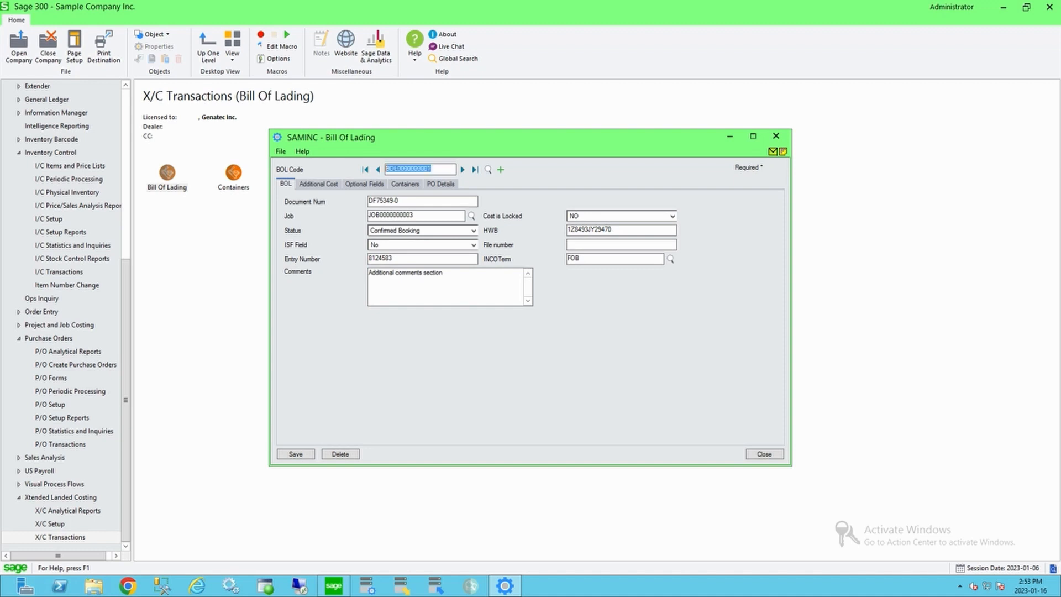
Step: Review the bill of lading's job, status options, optional fields and INCO terms list
{"action": "key", "text": "Tab"}
{"action": "key", "text": "Tab"}
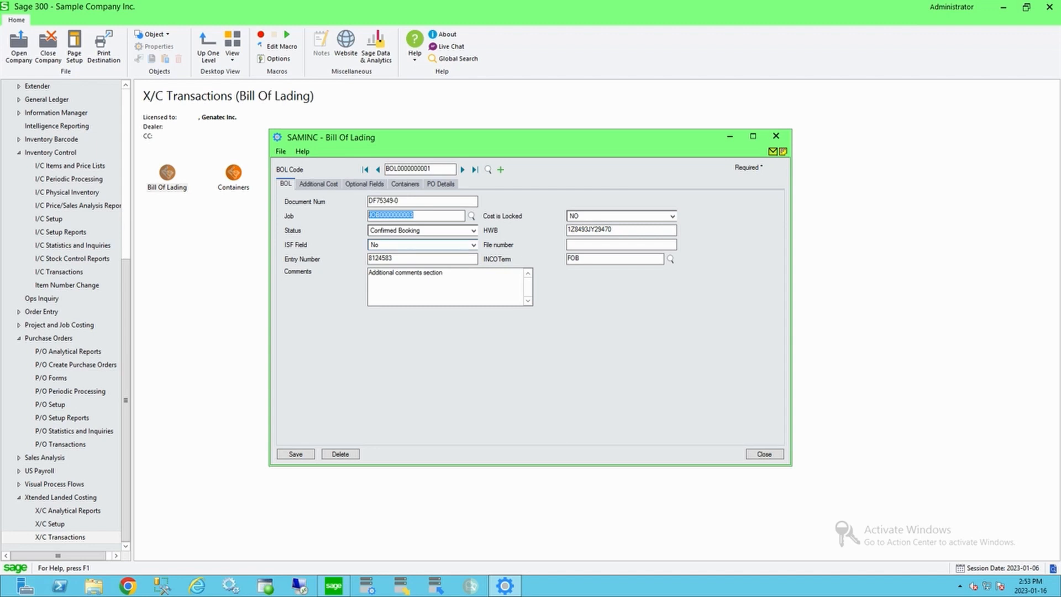
{"action": "left_click", "coordinate": [474, 231]}
{"action": "left_click", "coordinate": [473, 231]}
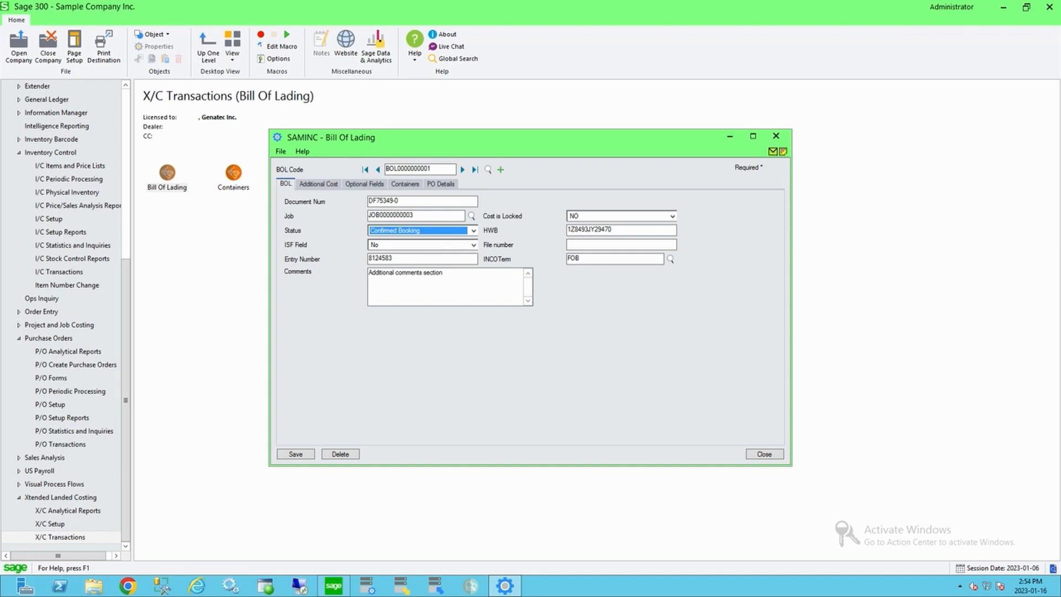
{"action": "left_click", "coordinate": [365, 184]}
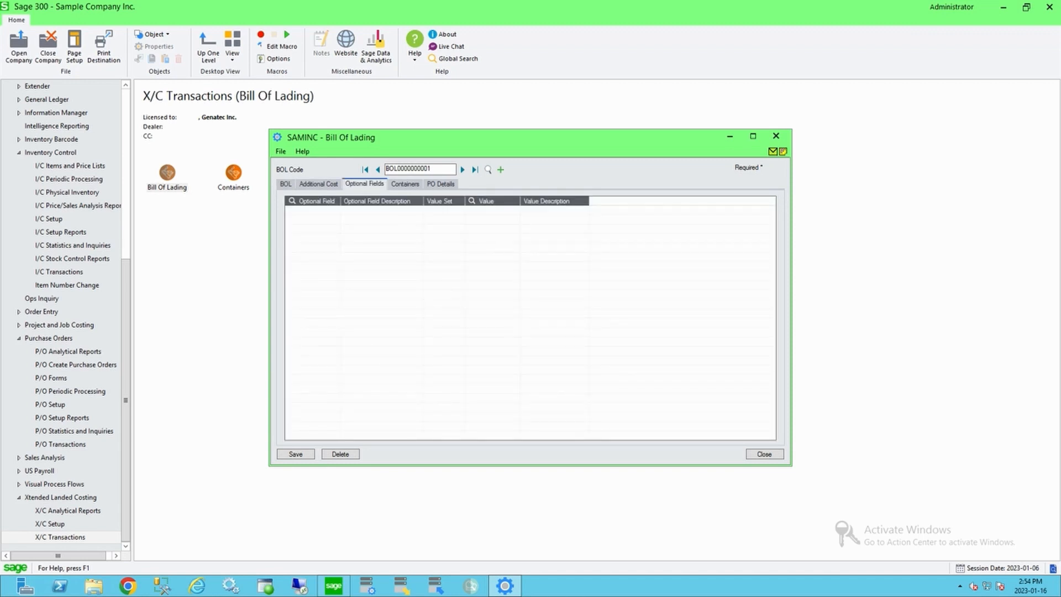
{"action": "left_click", "coordinate": [286, 184]}
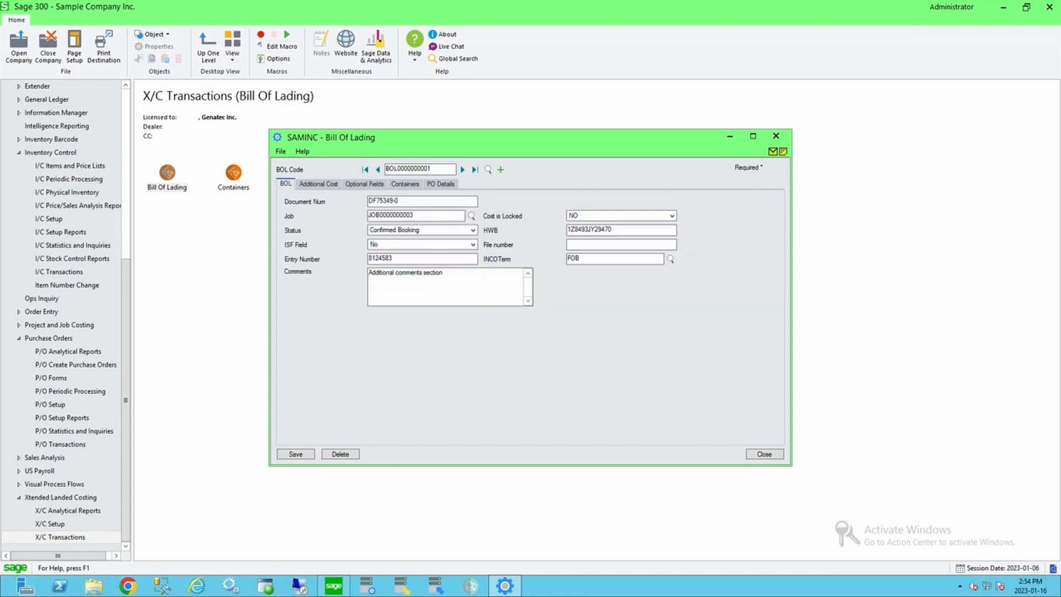
{"action": "left_click", "coordinate": [670, 259]}
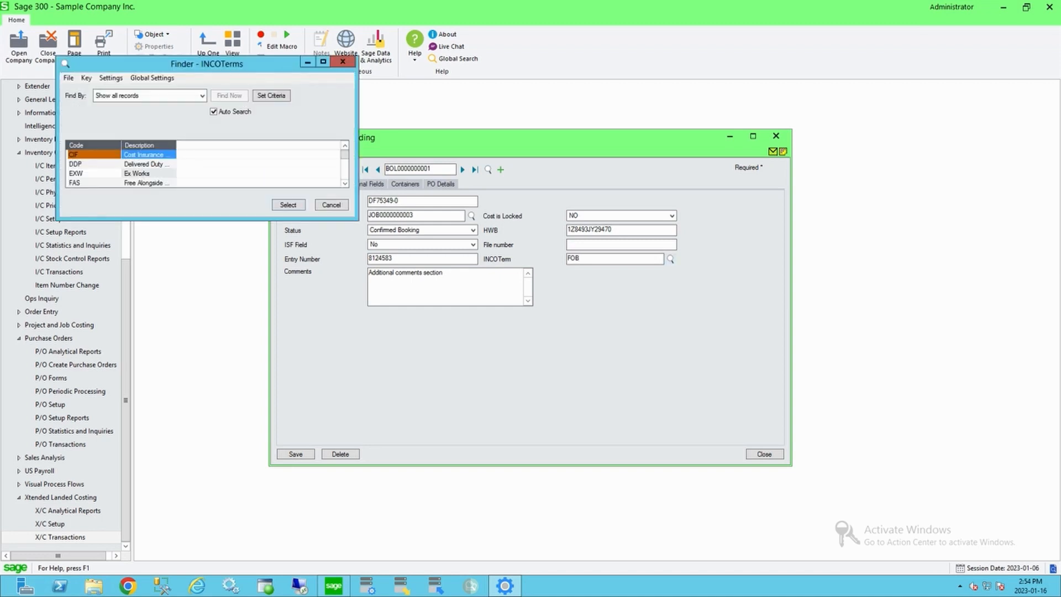
{"action": "key", "text": "Escape"}
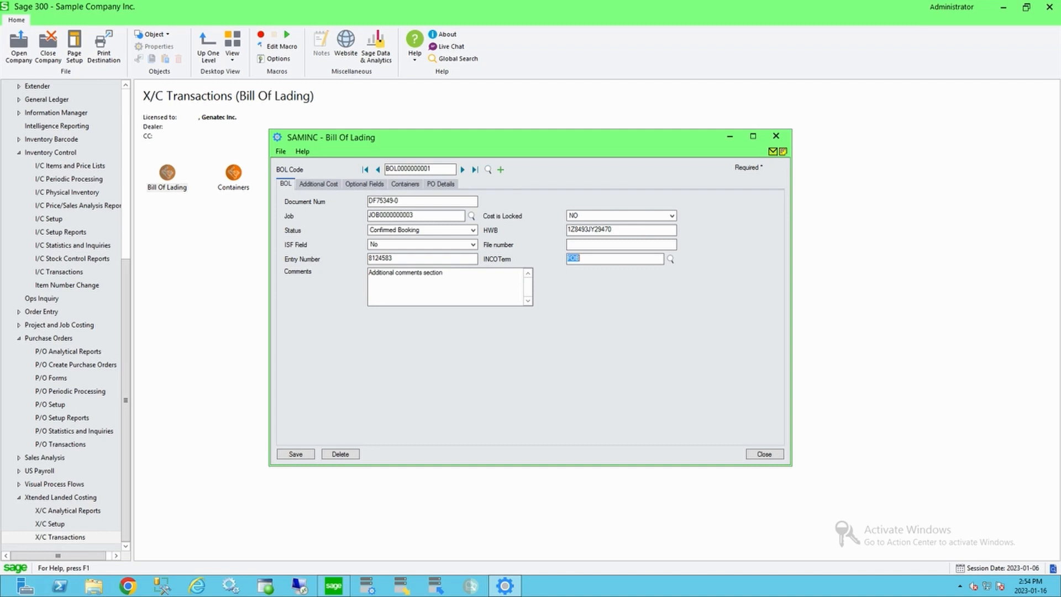
Step: Review the bill of lading's additional vendor costs and its PO details
{"action": "left_click", "coordinate": [318, 184]}
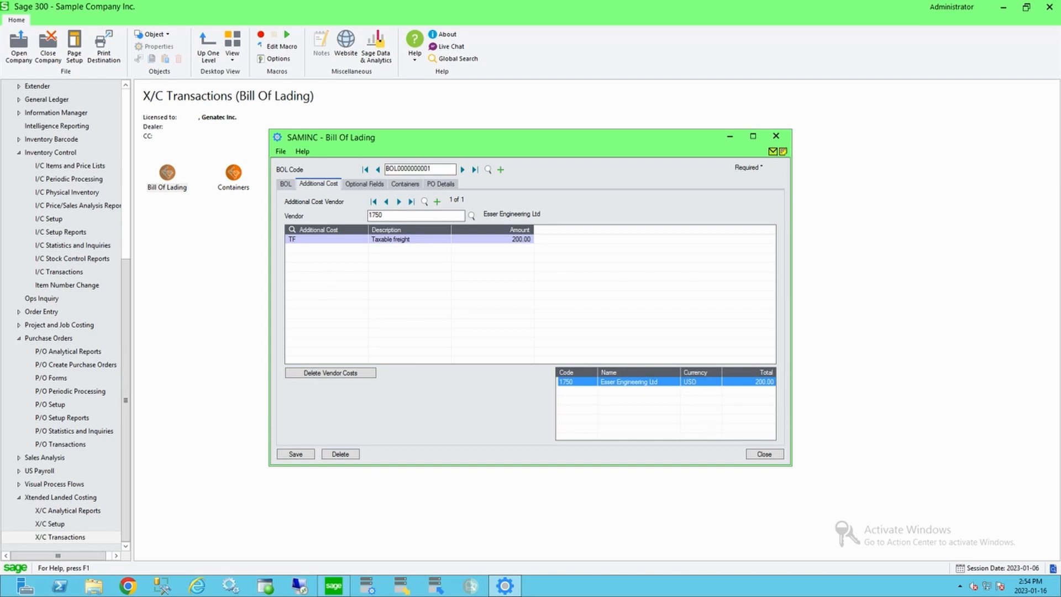
{"action": "left_click", "coordinate": [327, 239]}
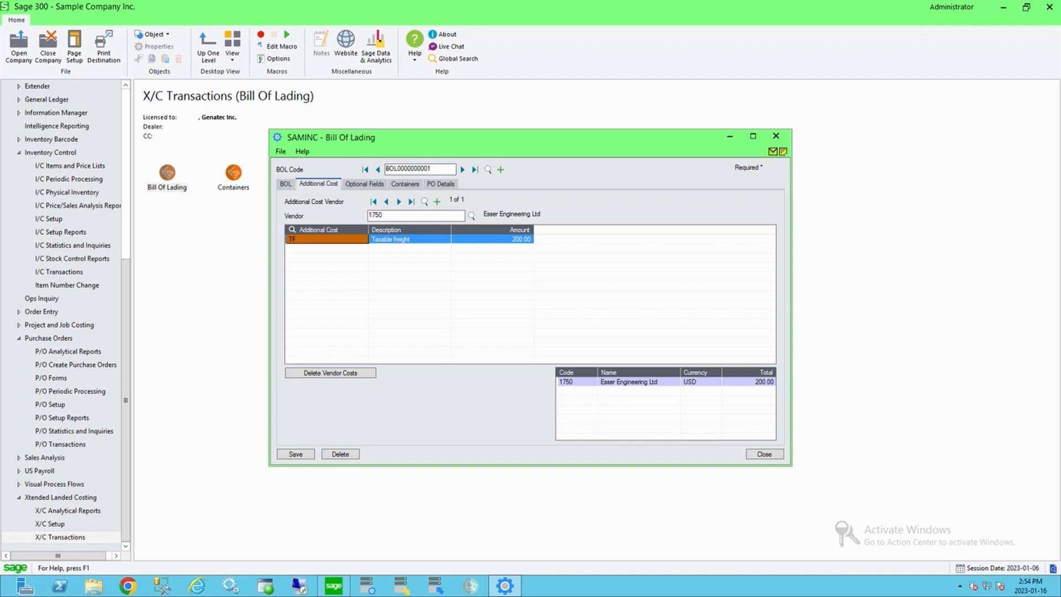
{"action": "left_click", "coordinate": [576, 382]}
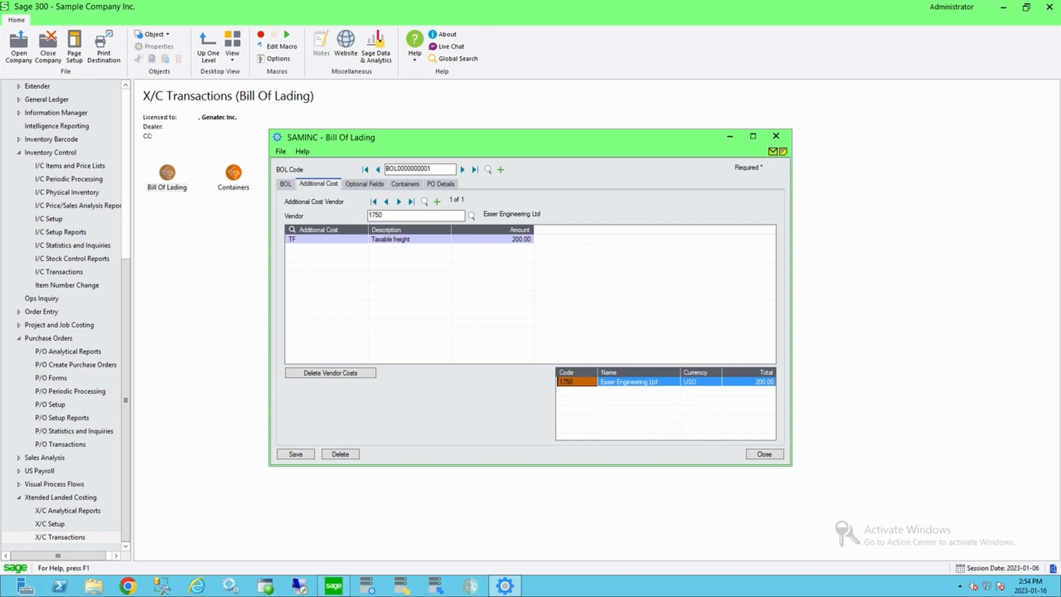
{"action": "left_click", "coordinate": [440, 184]}
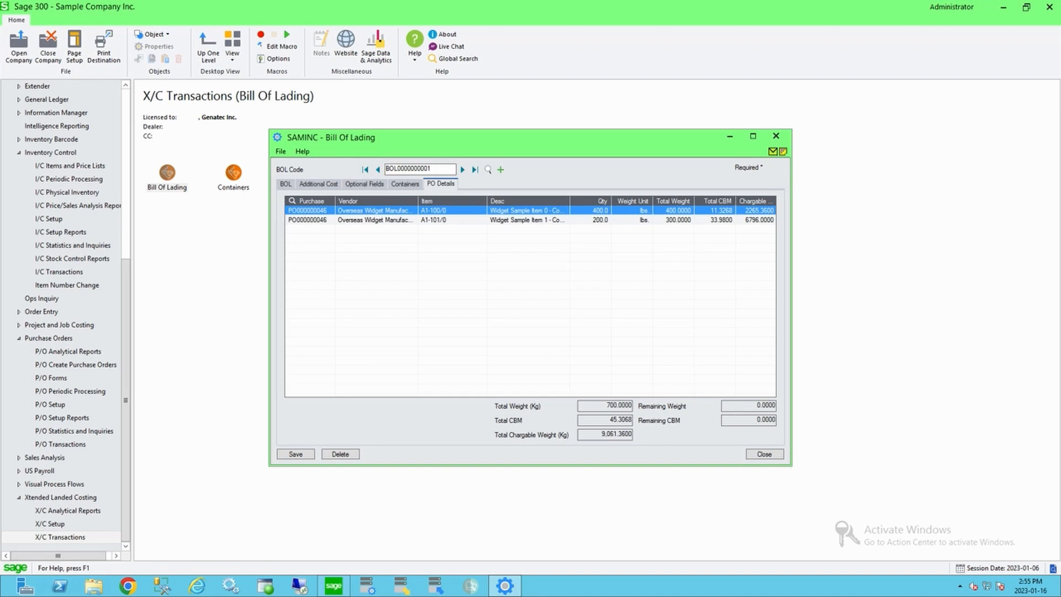
{"action": "left_click", "coordinate": [319, 184]}
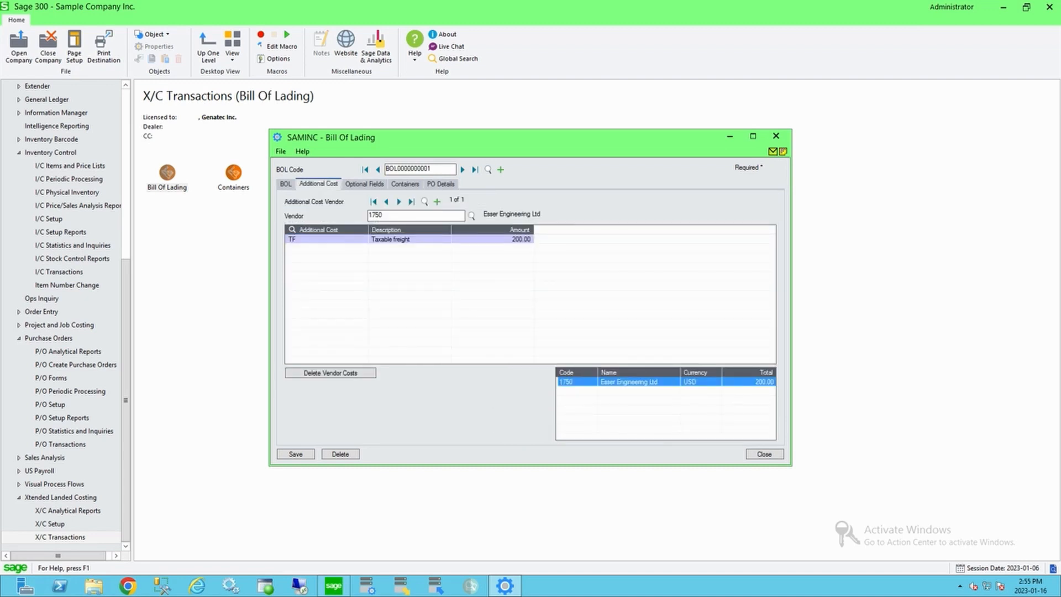
Step: View the bill of lading's attached document list, then close the attachments and bill of lading windows
{"action": "left_click", "coordinate": [286, 184]}
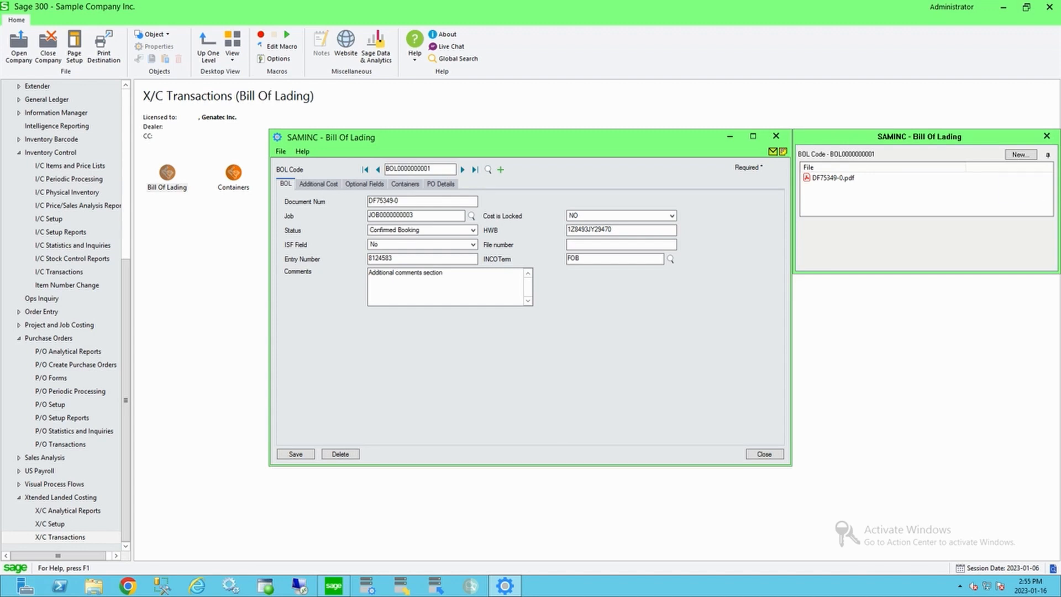
{"action": "mouse_move", "coordinate": [926, 190]}
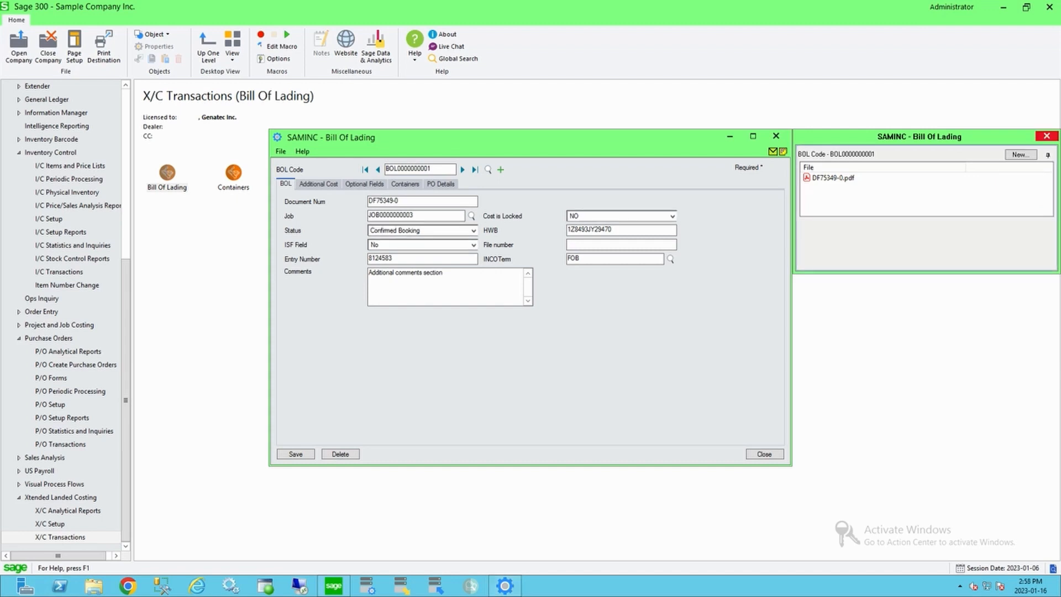
{"action": "left_click", "coordinate": [1045, 135]}
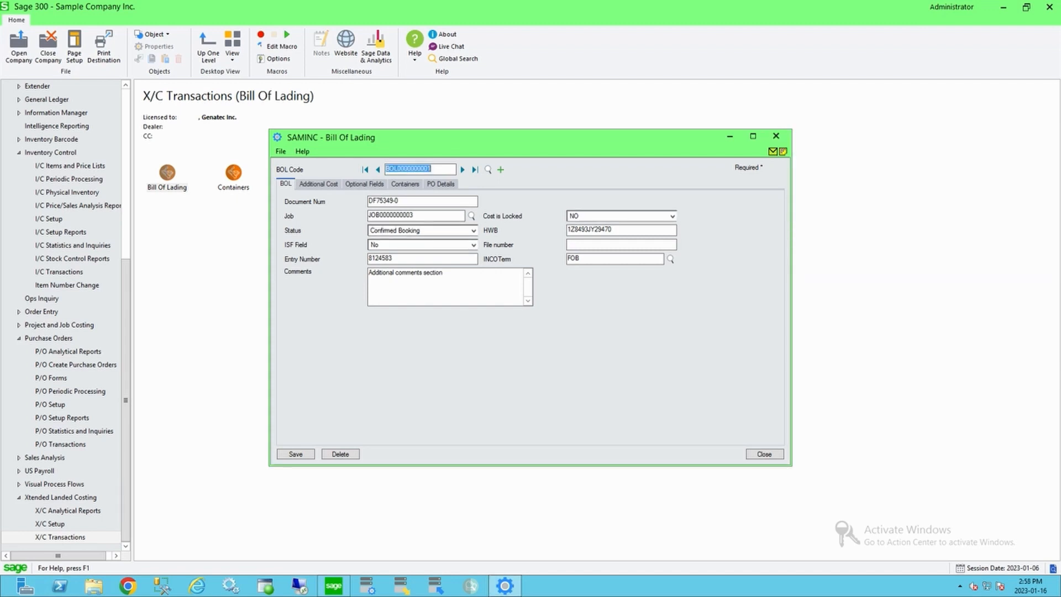
{"action": "left_click", "coordinate": [776, 136]}
{"action": "double_click", "coordinate": [233, 173]}
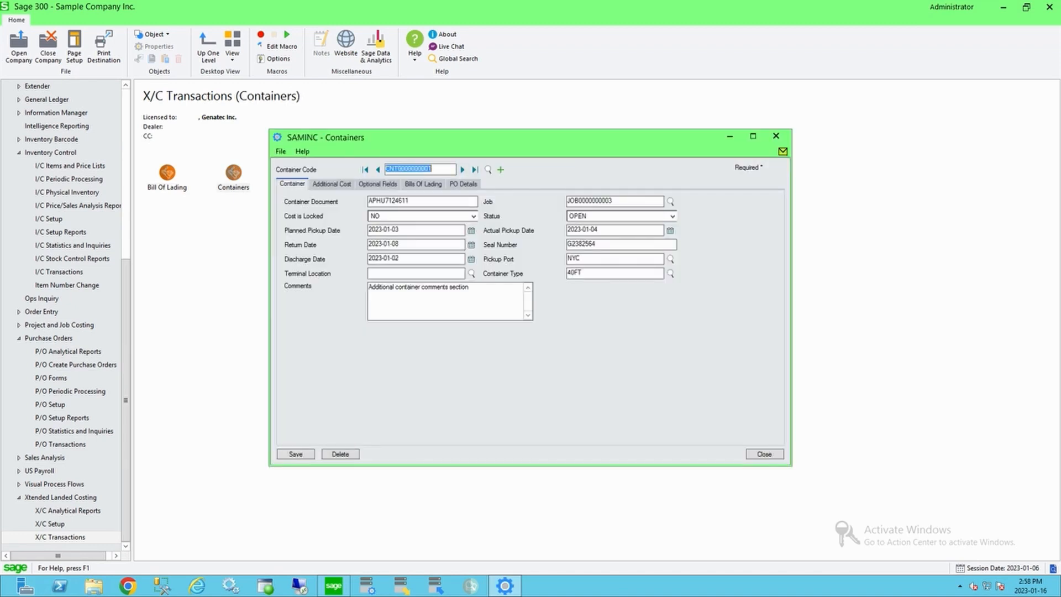
{"action": "key", "text": "Tab"}
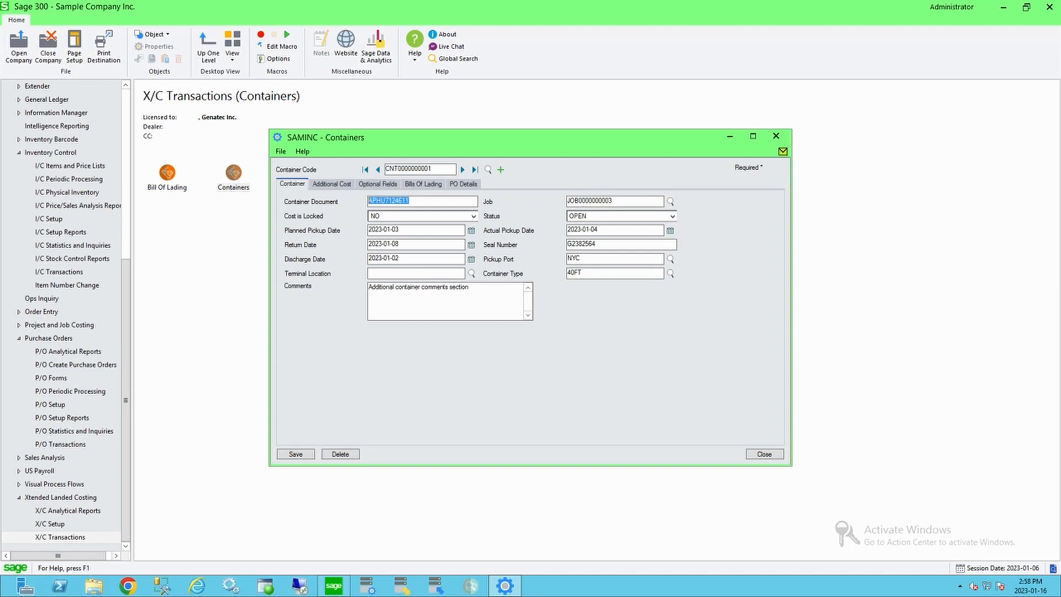
{"action": "key", "text": "Tab"}
{"action": "left_click", "coordinate": [331, 183]}
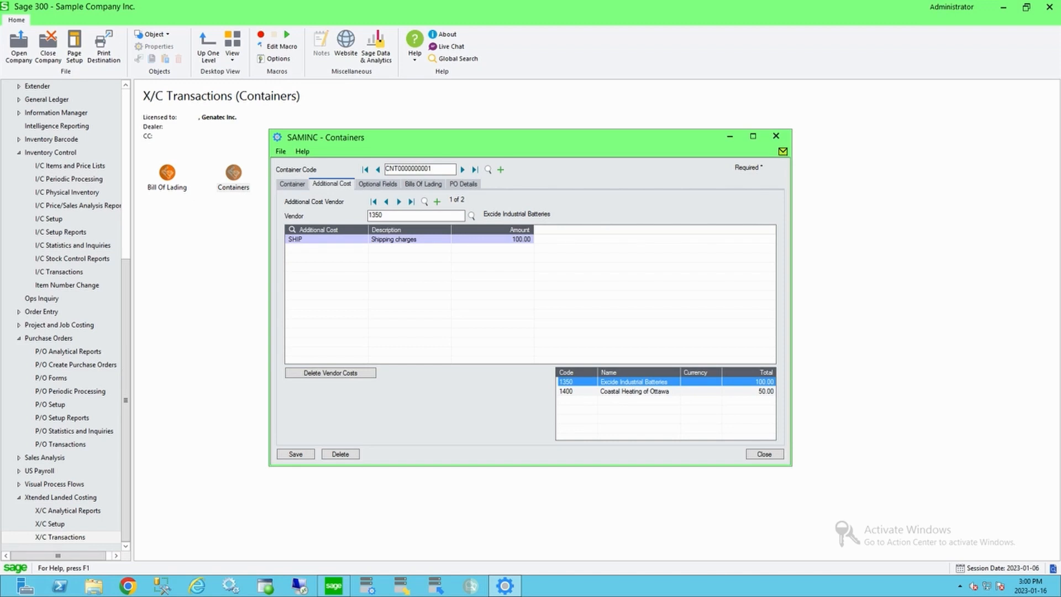
{"action": "left_click", "coordinate": [378, 184]}
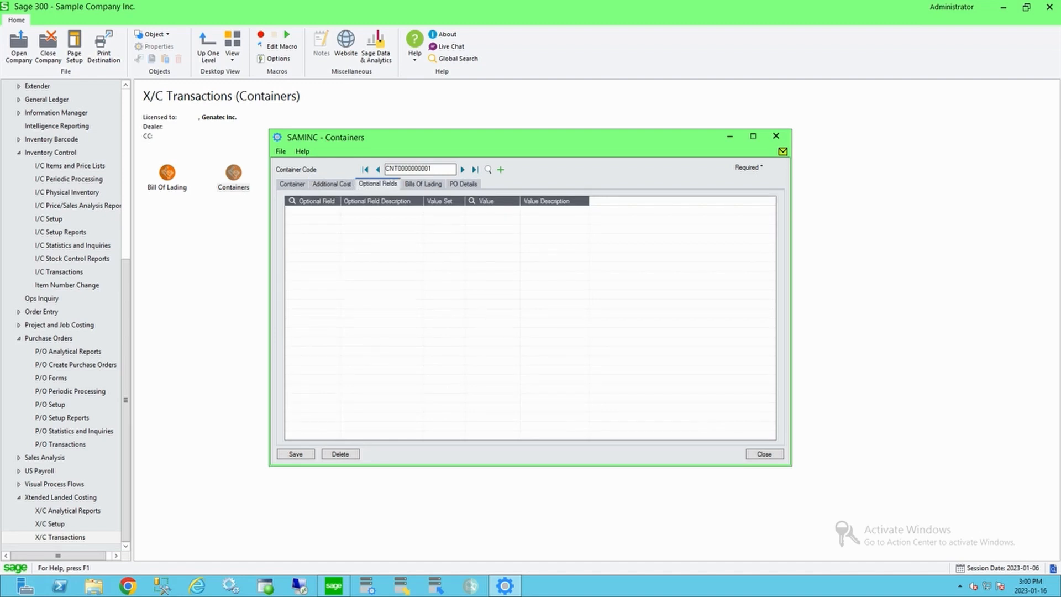
{"action": "left_click", "coordinate": [423, 184]}
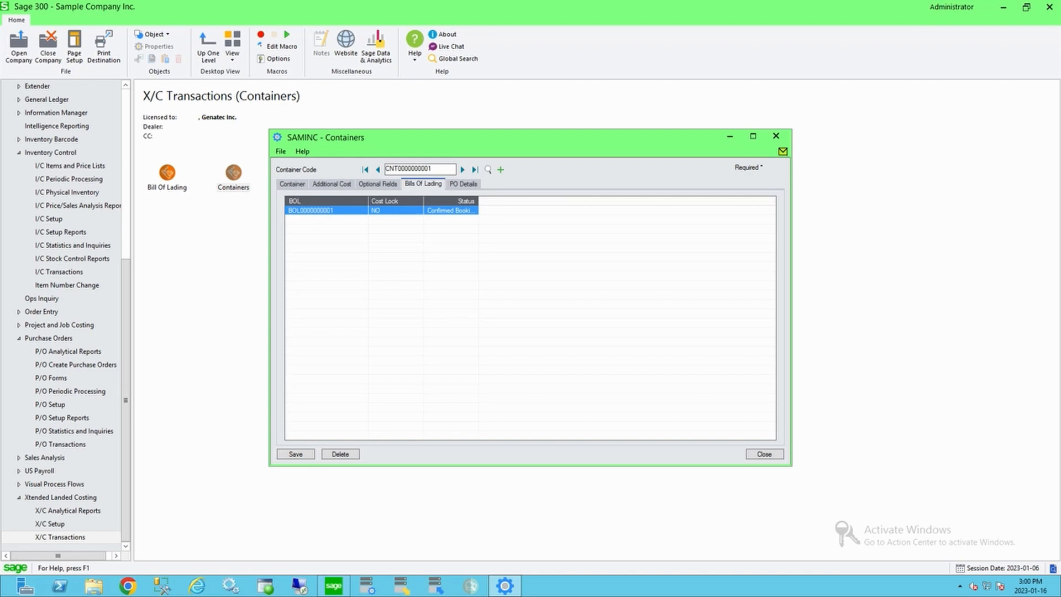
{"action": "left_click", "coordinate": [463, 184]}
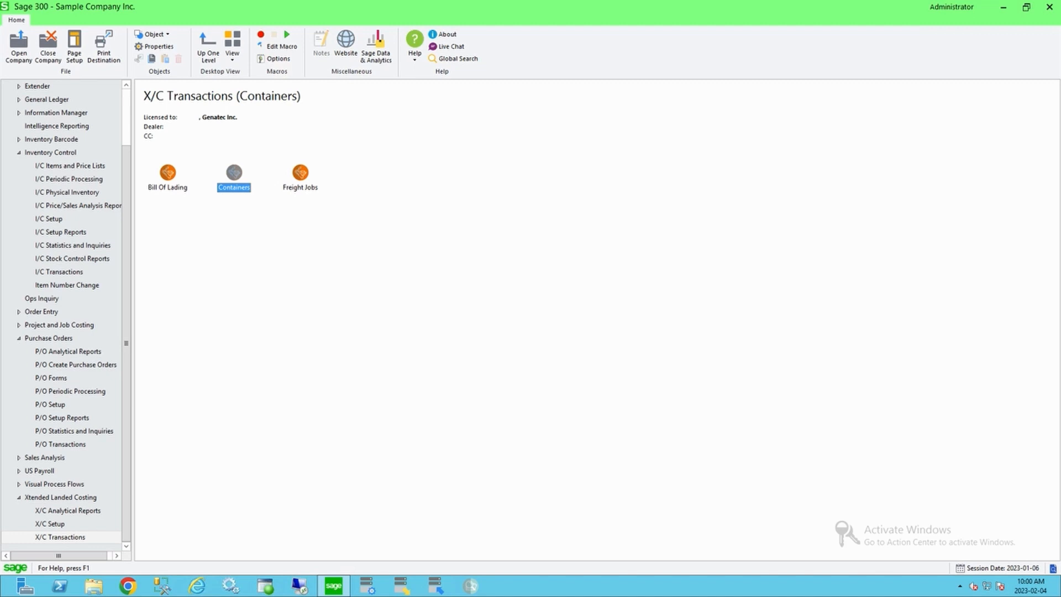
{"action": "left_click", "coordinate": [60, 445]}
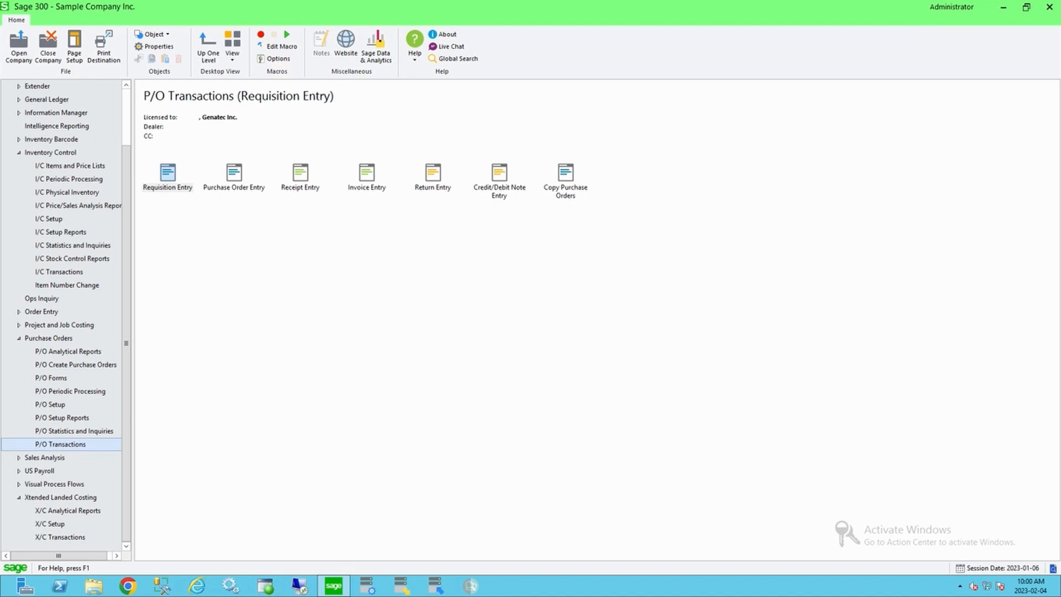
{"action": "double_click", "coordinate": [234, 177]}
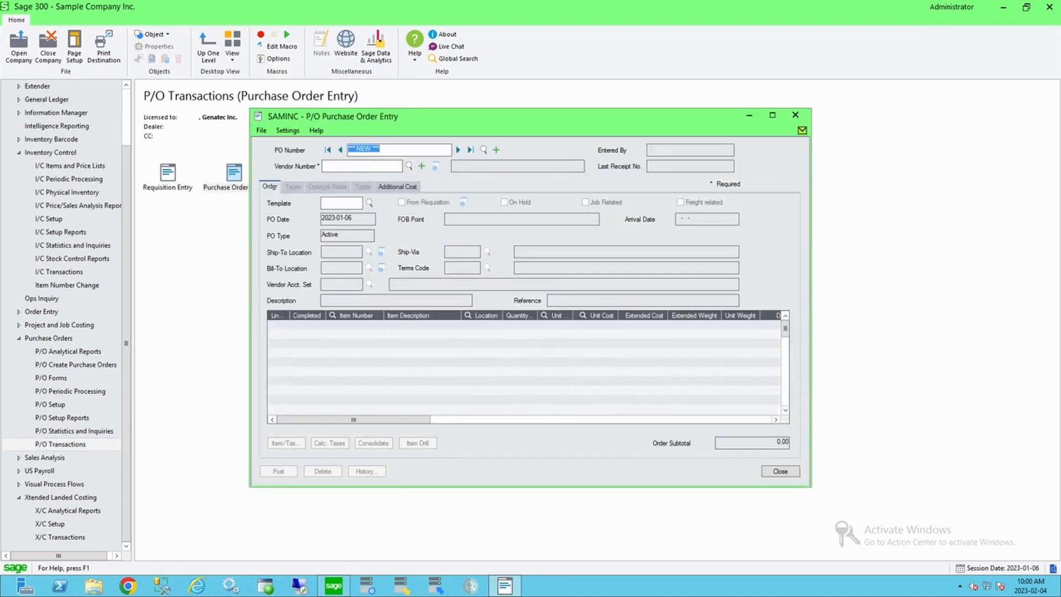
{"action": "left_click", "coordinate": [483, 150]}
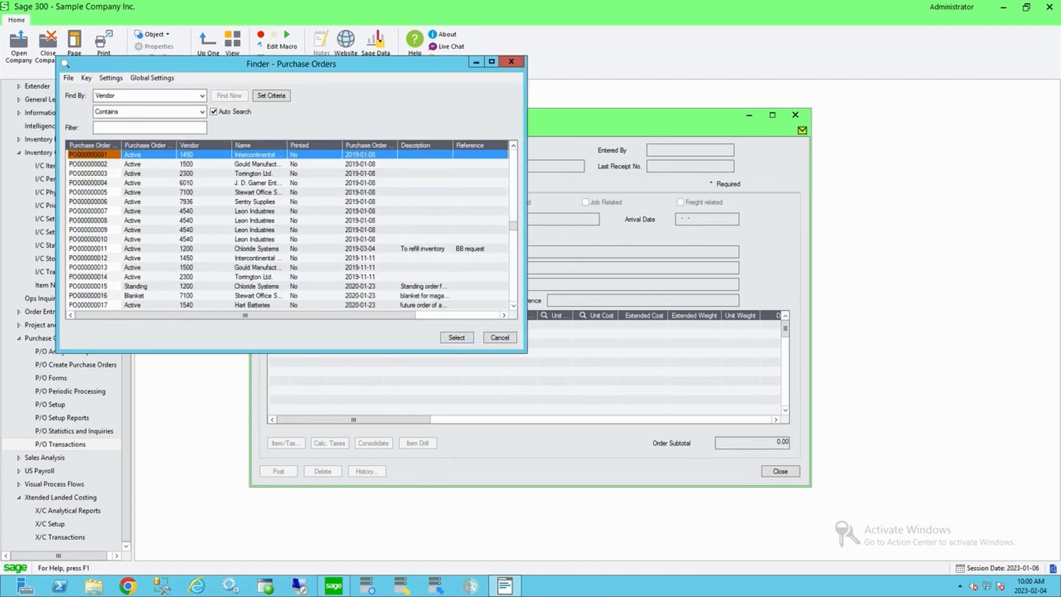
{"action": "scroll", "coordinate": [287, 229], "scroll_direction": "down", "scroll_amount": 15}
{"action": "double_click", "coordinate": [93, 258]}
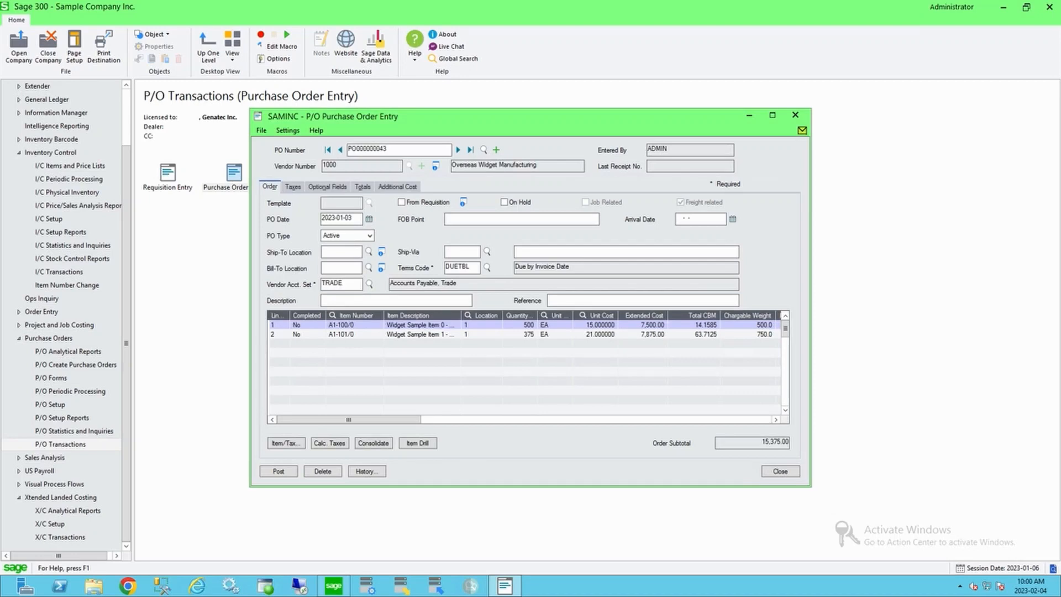
Step: Review the PO's line quantities, total CBM and chargeable weight, and its additional cost tab
{"action": "left_click_drag", "start_coordinate": [461, 316], "coordinate": [481, 316]}
{"action": "left_click", "coordinate": [432, 325]}
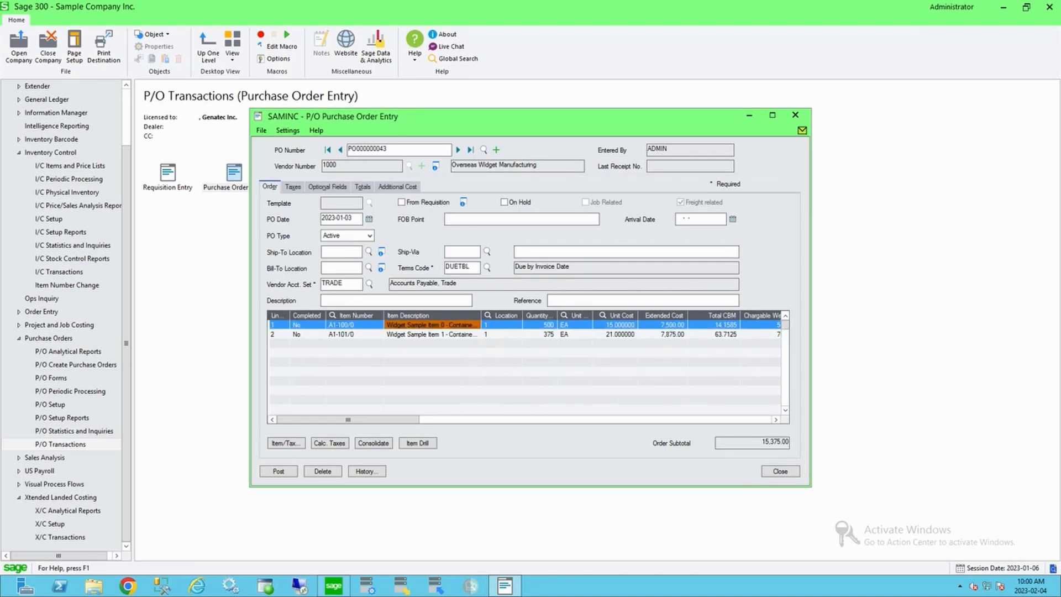
{"action": "left_click", "coordinate": [432, 335]}
{"action": "left_click", "coordinate": [540, 325]}
{"action": "left_click", "coordinate": [540, 334]}
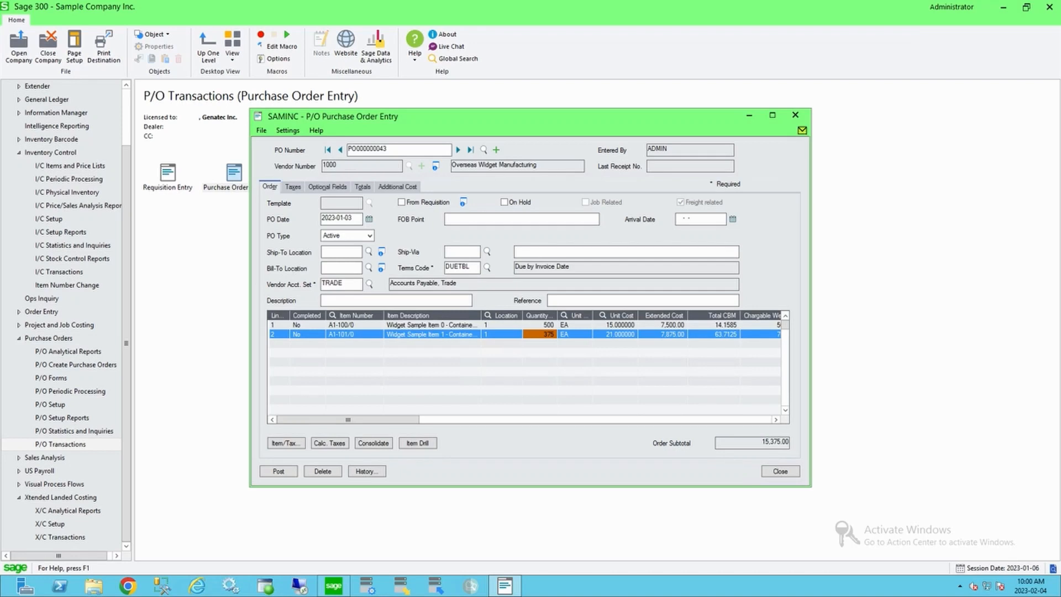
{"action": "left_click", "coordinate": [714, 325]}
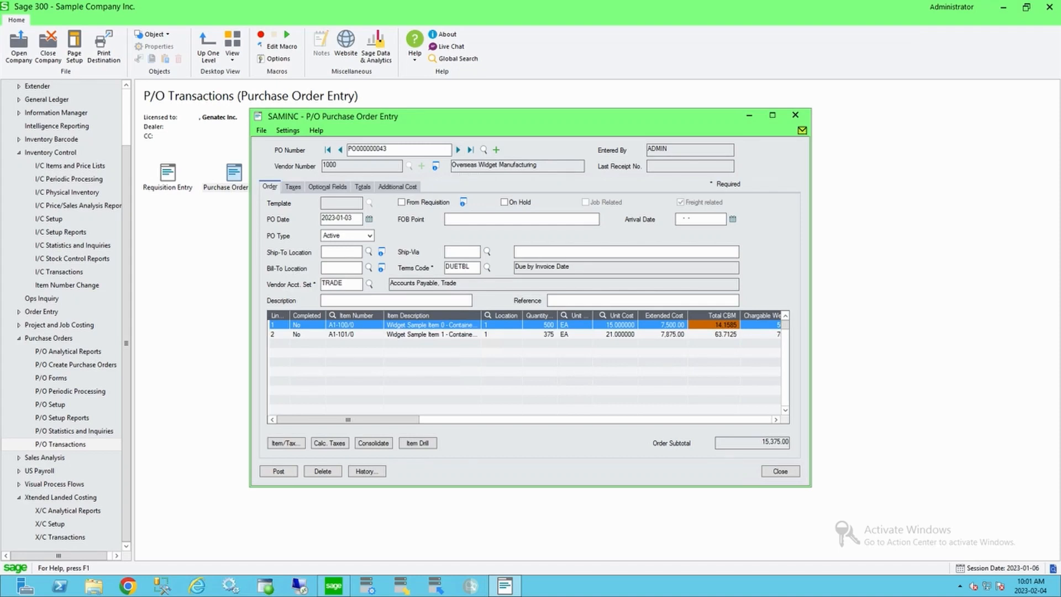
{"action": "left_click", "coordinate": [397, 187]}
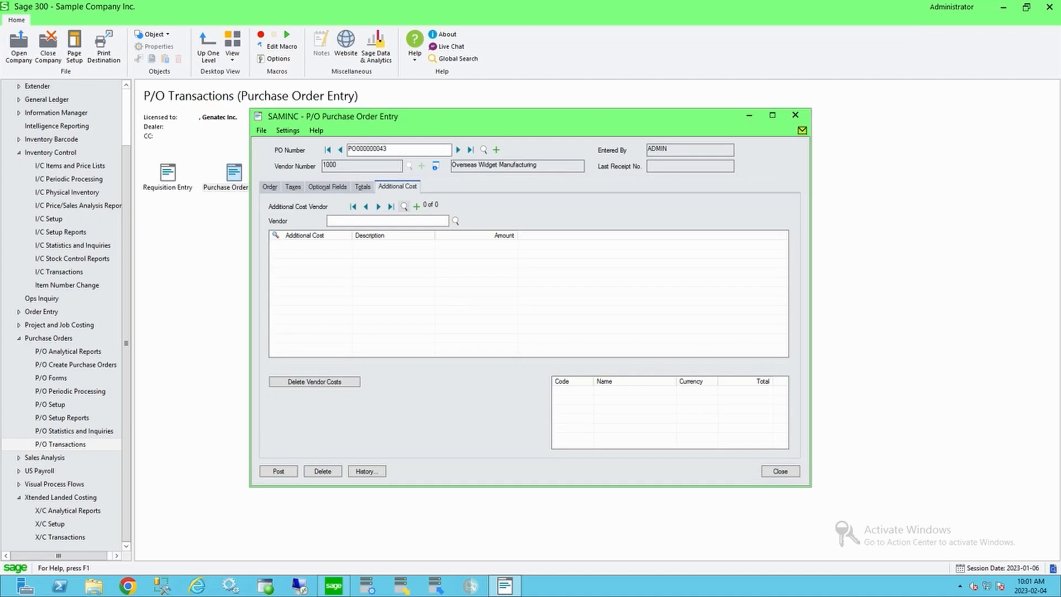
{"action": "left_click", "coordinate": [270, 187]}
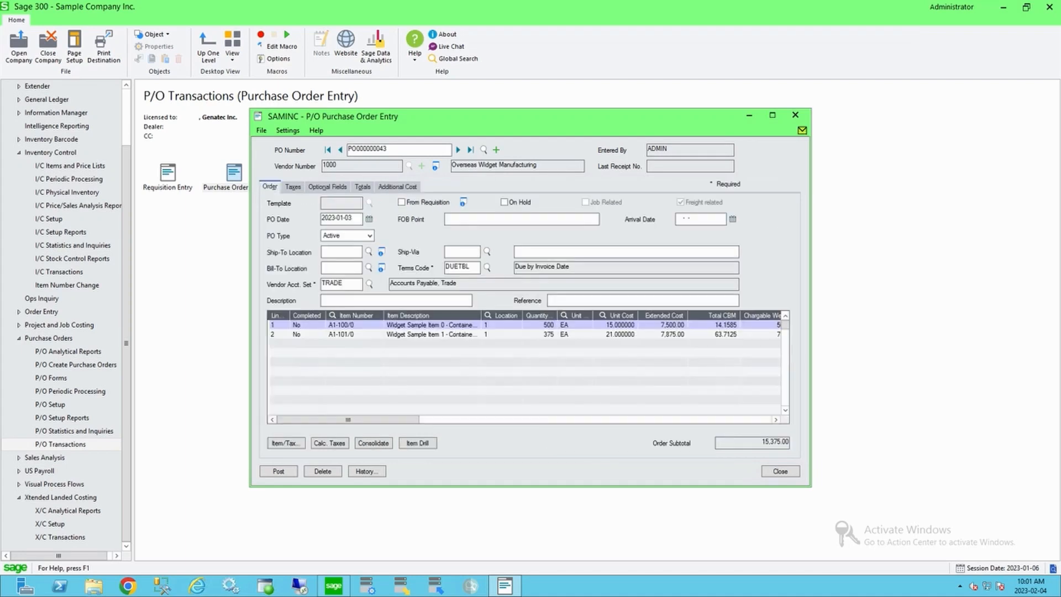
{"action": "left_click", "coordinate": [458, 149]}
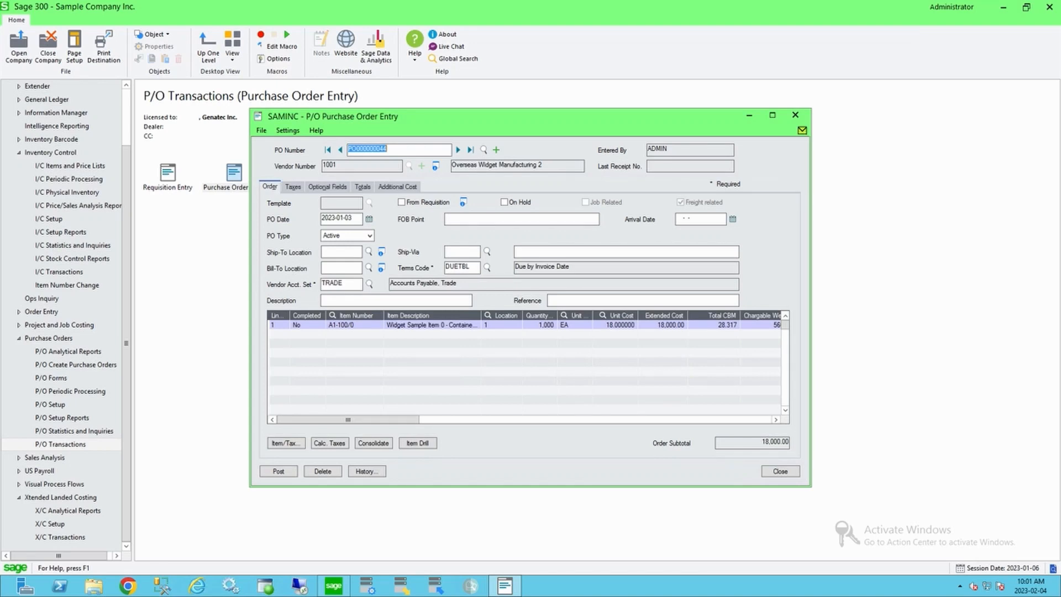
{"action": "left_click", "coordinate": [354, 325]}
{"action": "left_click", "coordinate": [713, 325]}
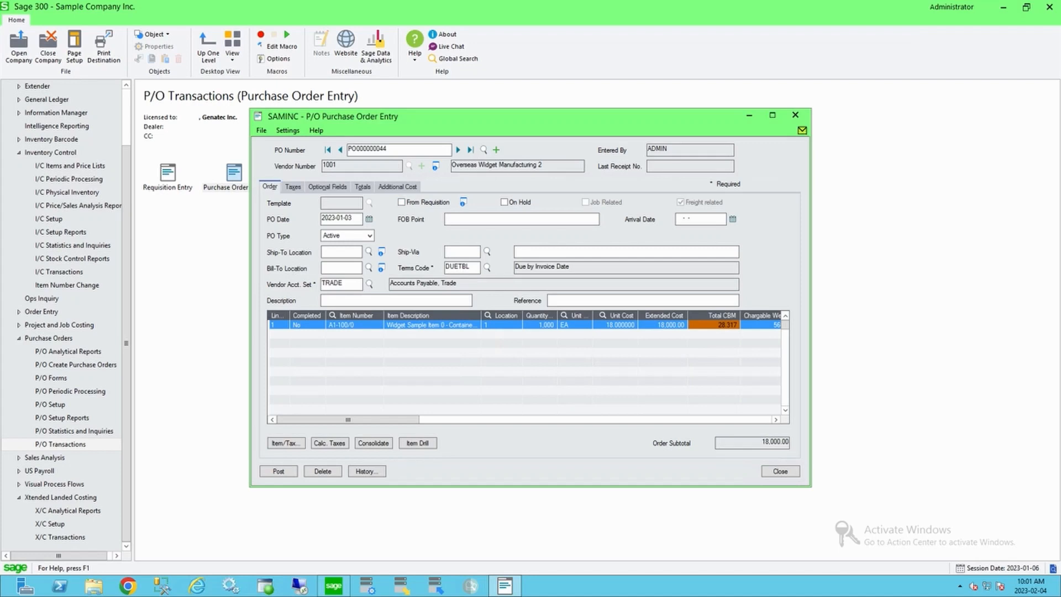
{"action": "left_click", "coordinate": [397, 187]}
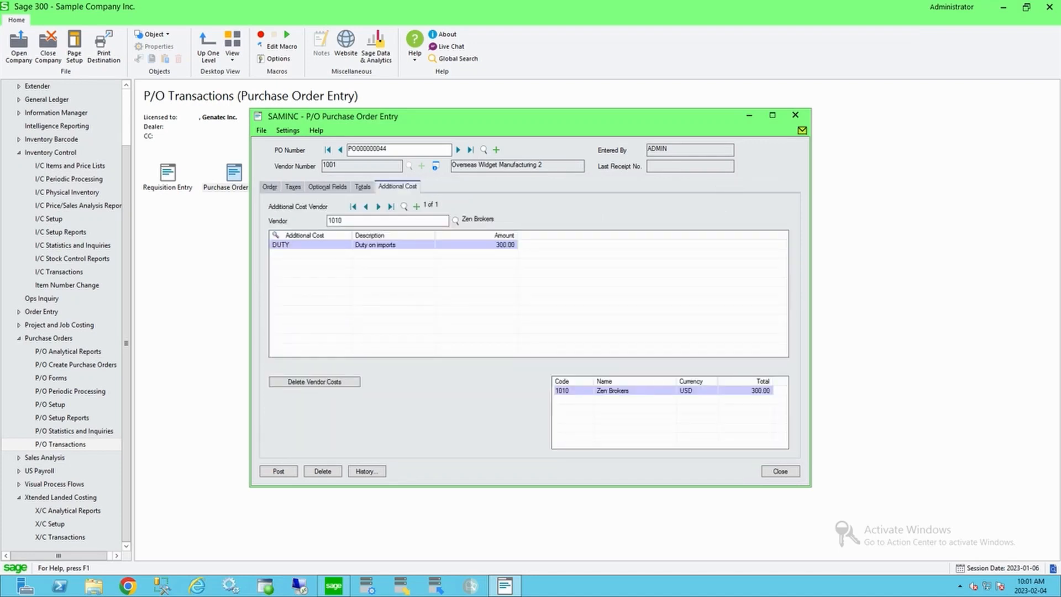
{"action": "left_click", "coordinate": [310, 245]}
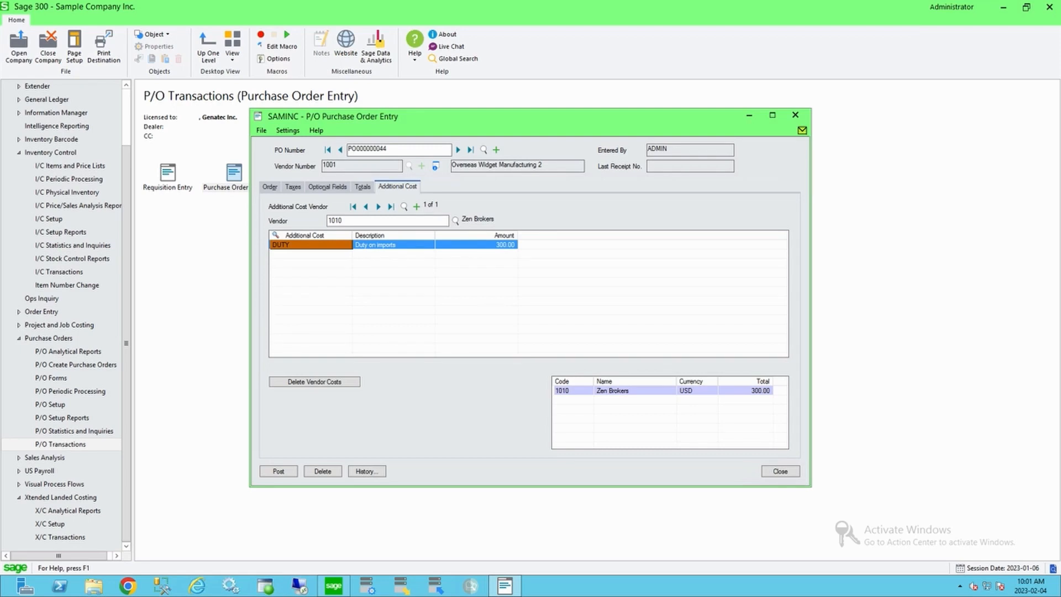
{"action": "left_click", "coordinate": [476, 245]}
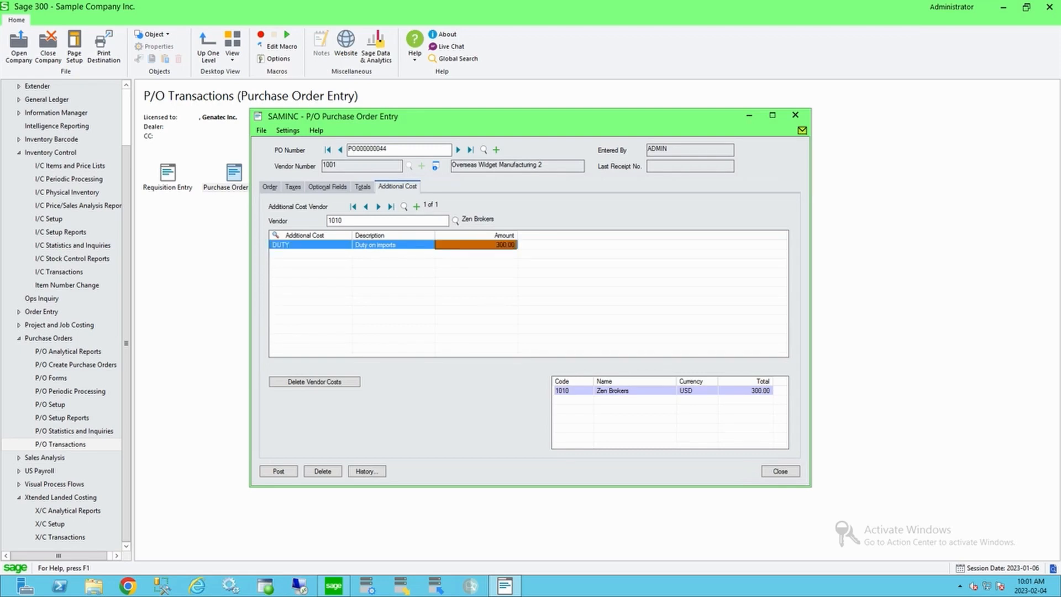
{"action": "left_click", "coordinate": [269, 187]}
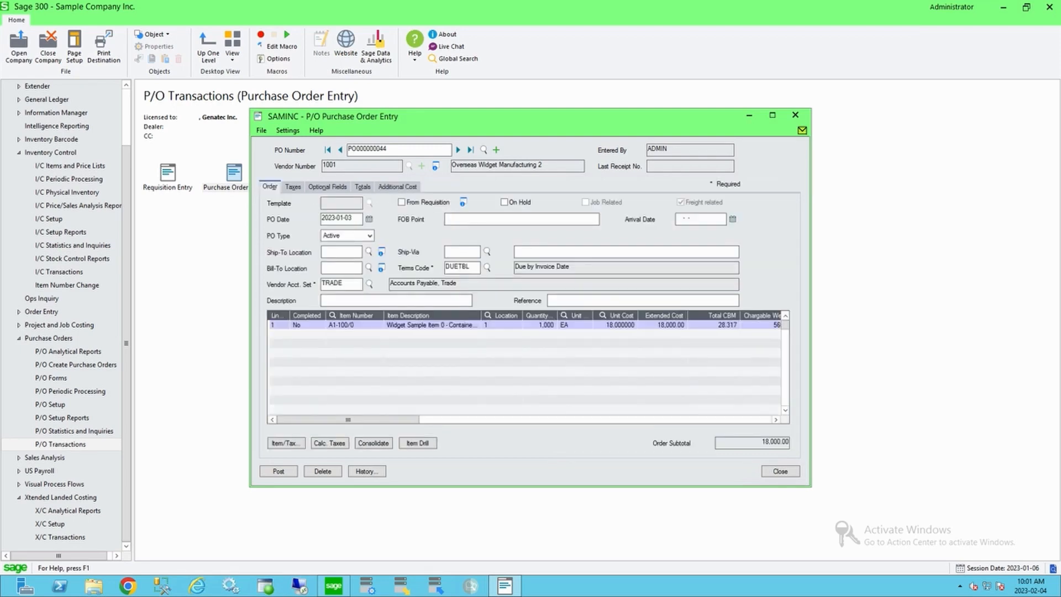
{"action": "left_click", "coordinate": [354, 325]}
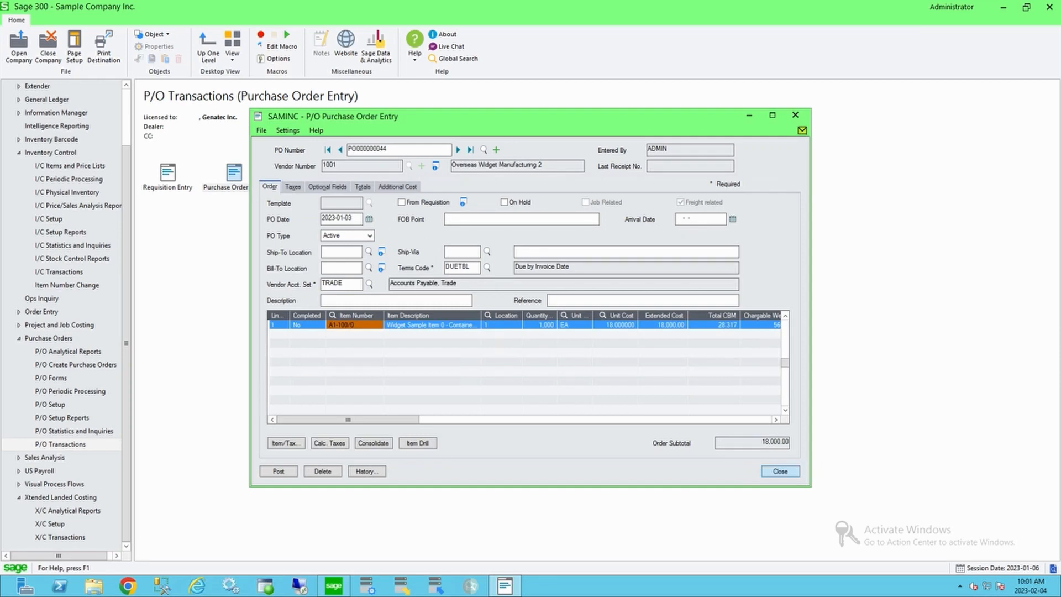
{"action": "left_click", "coordinate": [780, 471]}
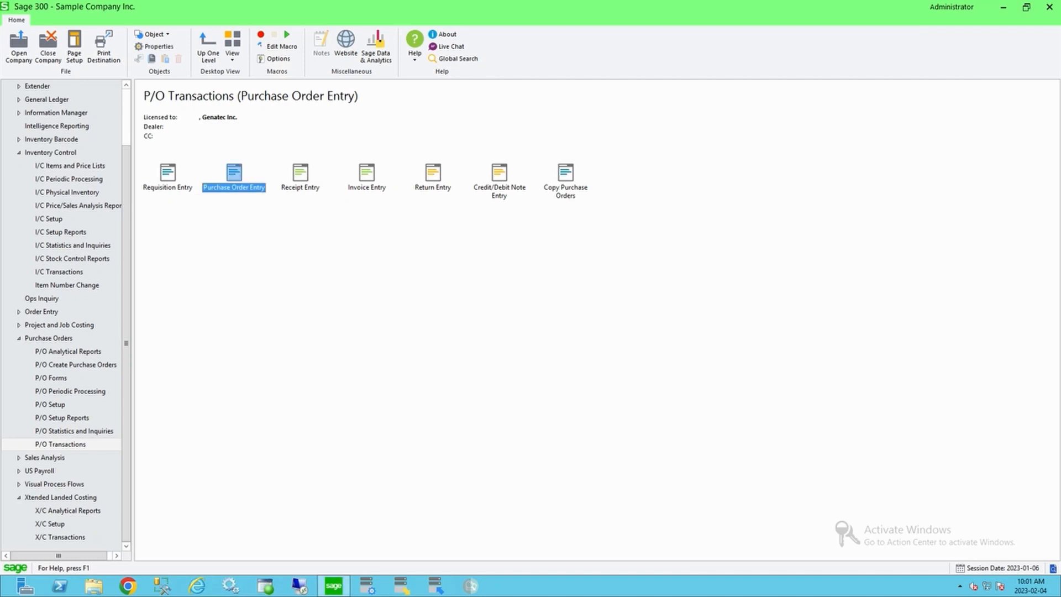
{"action": "left_click", "coordinate": [60, 537]}
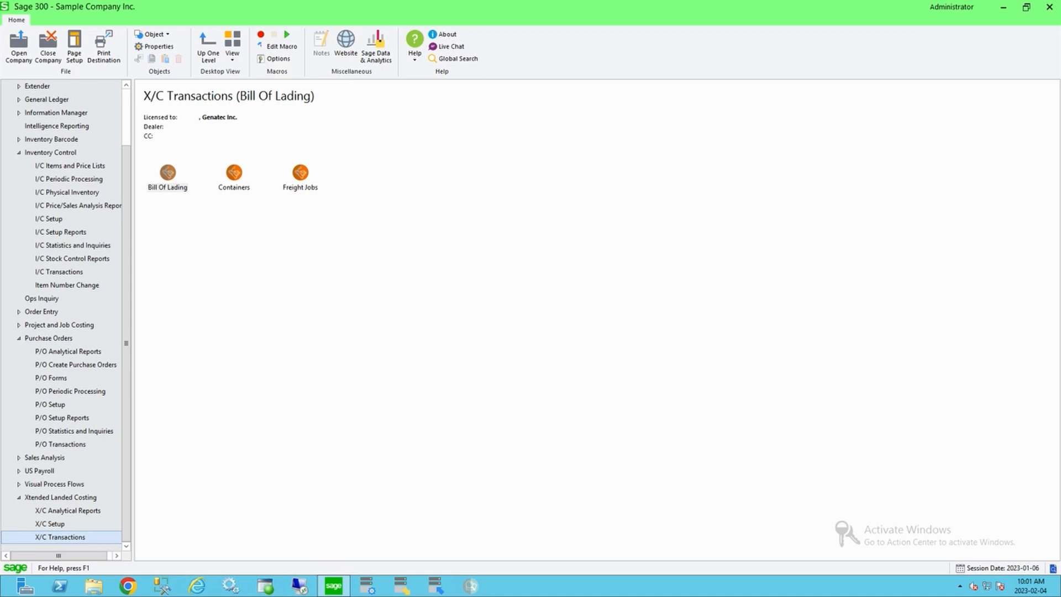
{"action": "left_click", "coordinate": [300, 173]}
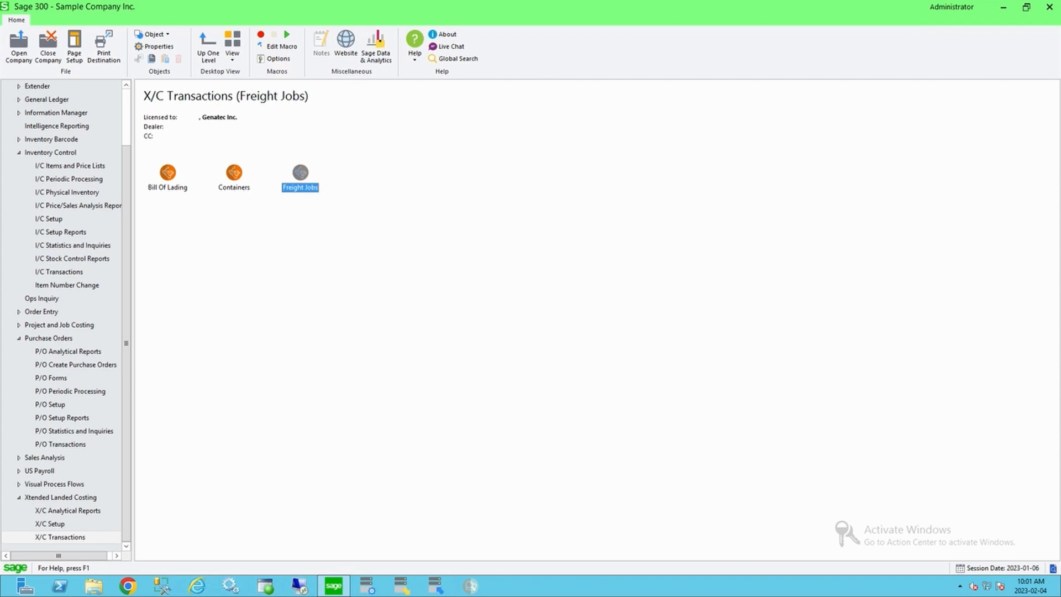
{"action": "left_click", "coordinate": [168, 173]}
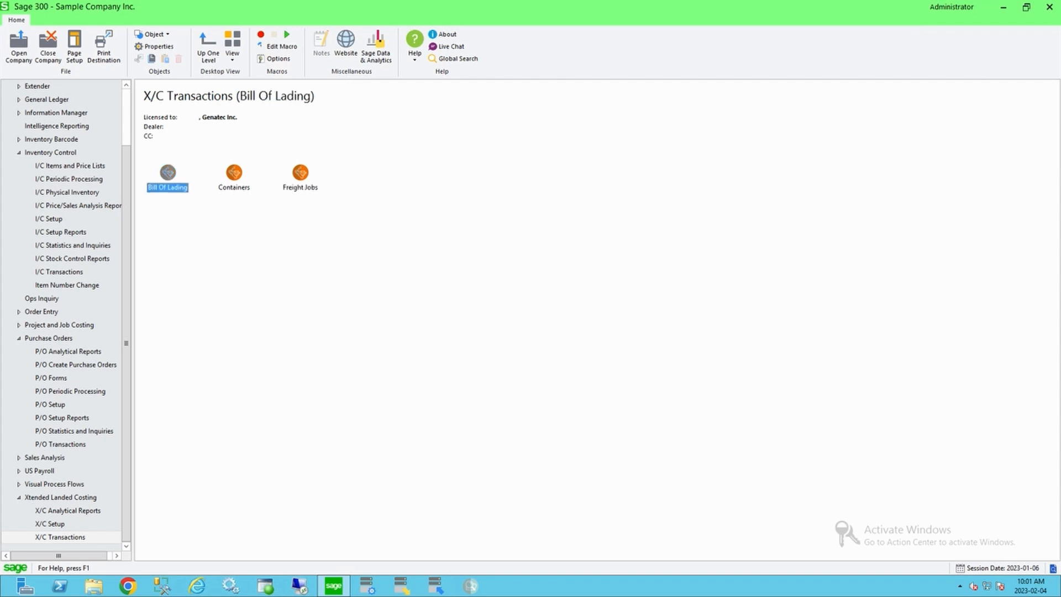
{"action": "left_click", "coordinate": [234, 174]}
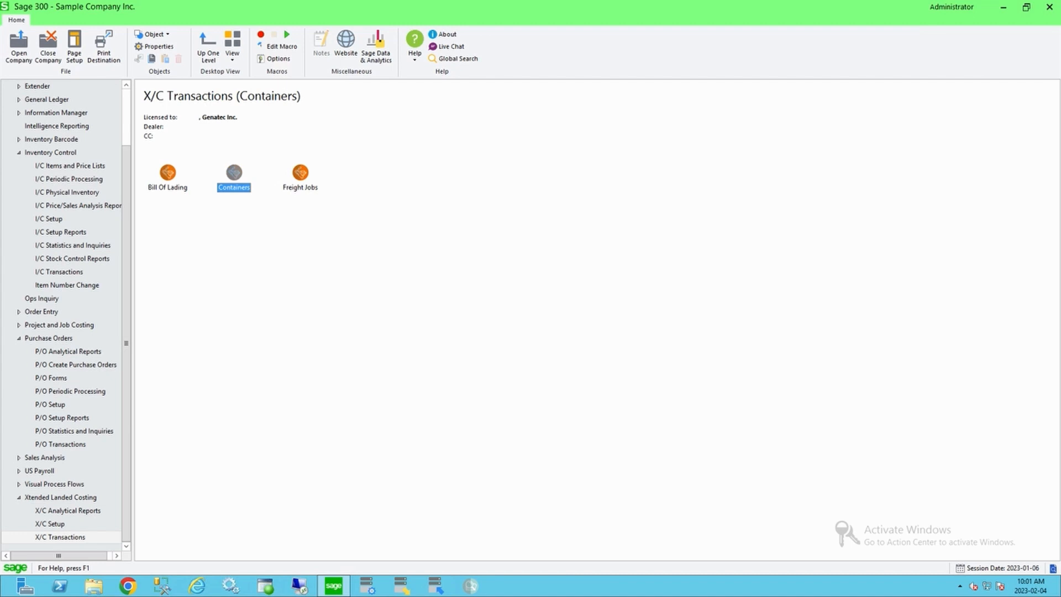
{"action": "left_click", "coordinate": [300, 173]}
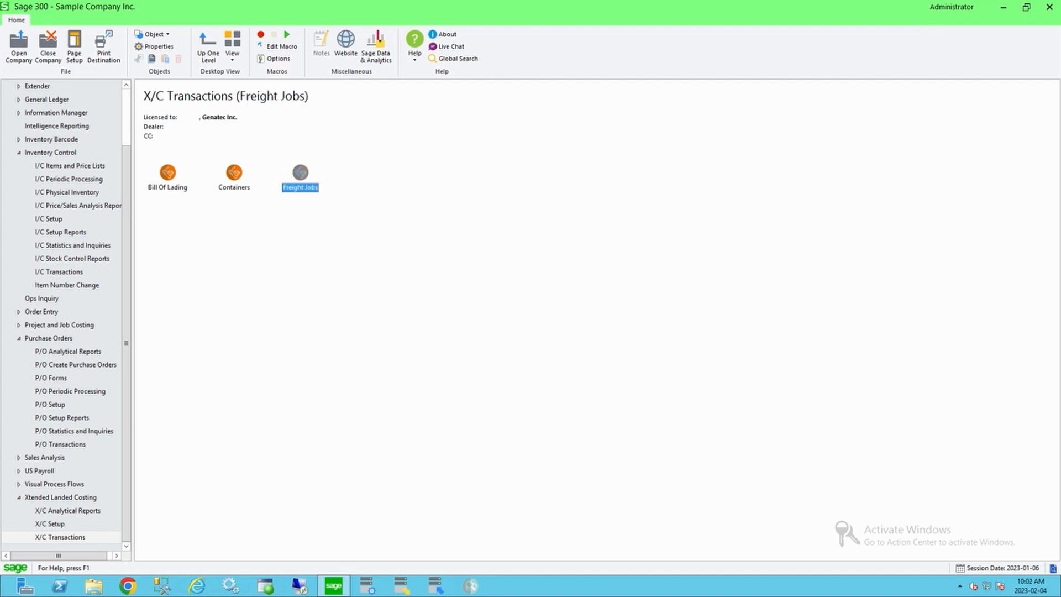
{"action": "double_click", "coordinate": [300, 173]}
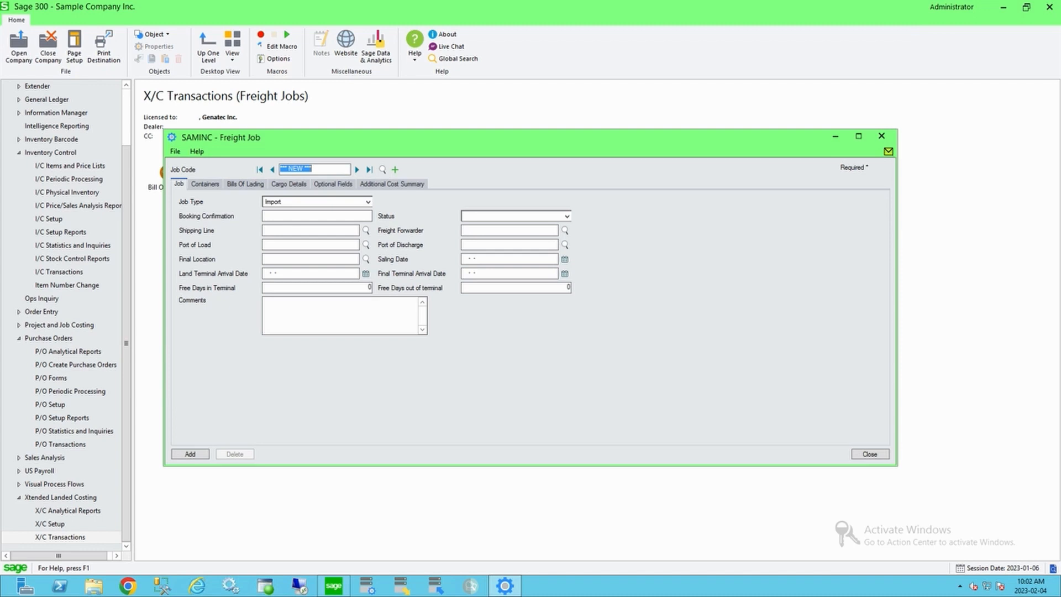
{"action": "left_click", "coordinate": [357, 169]}
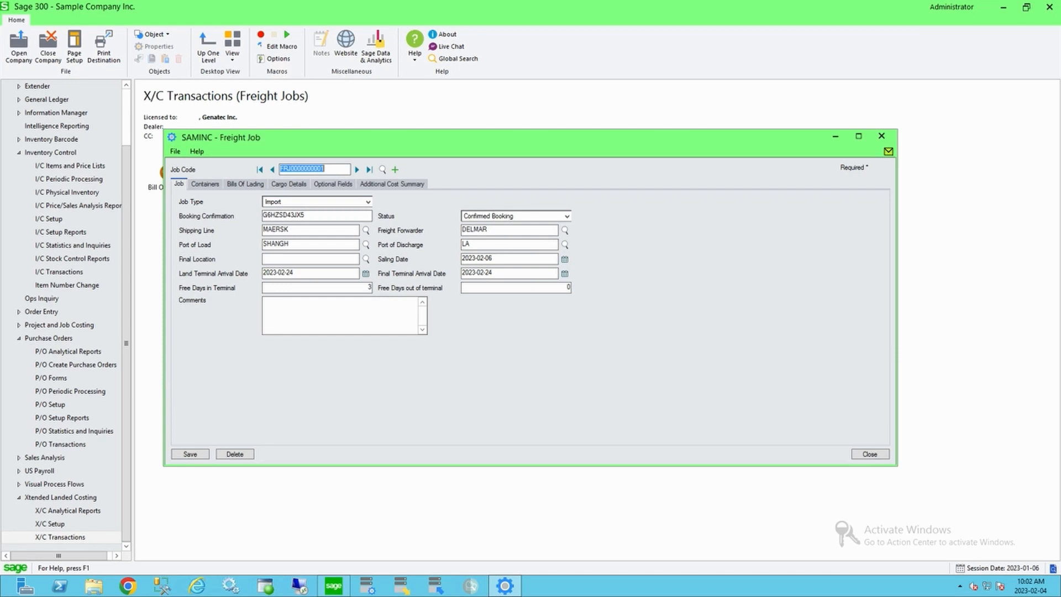
Step: Review the freight job's booking confirmation, status options, and its containers, bills of lading and cargo details
{"action": "double_click", "coordinate": [303, 216]}
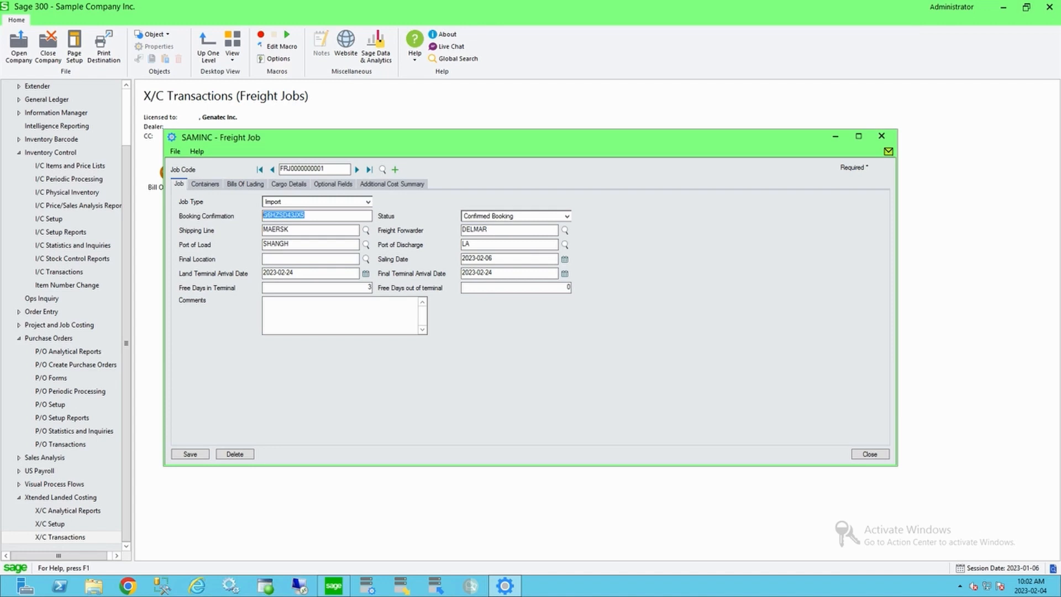
{"action": "left_click", "coordinate": [567, 216]}
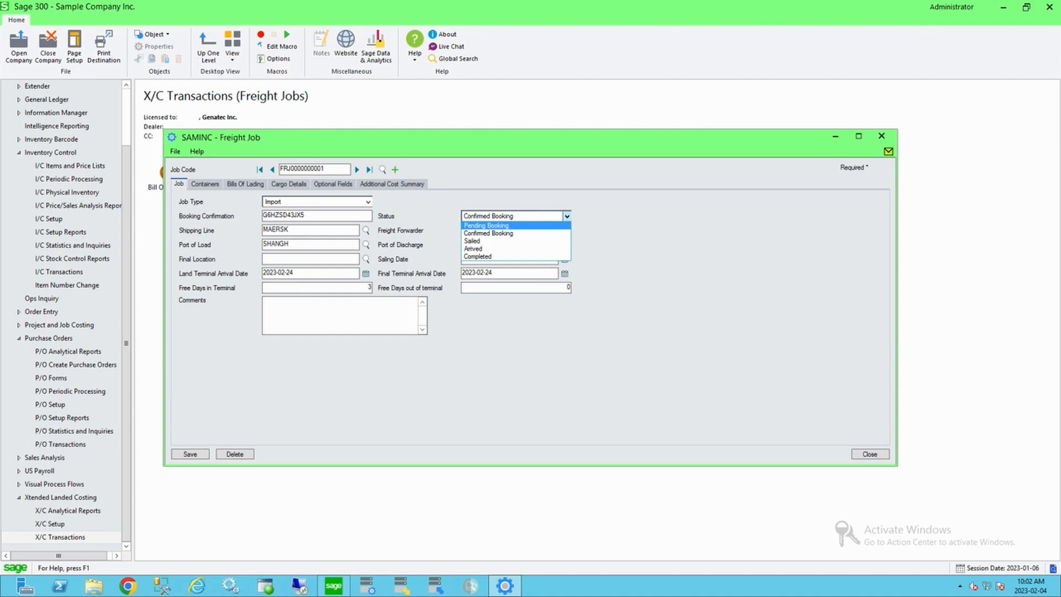
{"action": "left_click", "coordinate": [567, 216]}
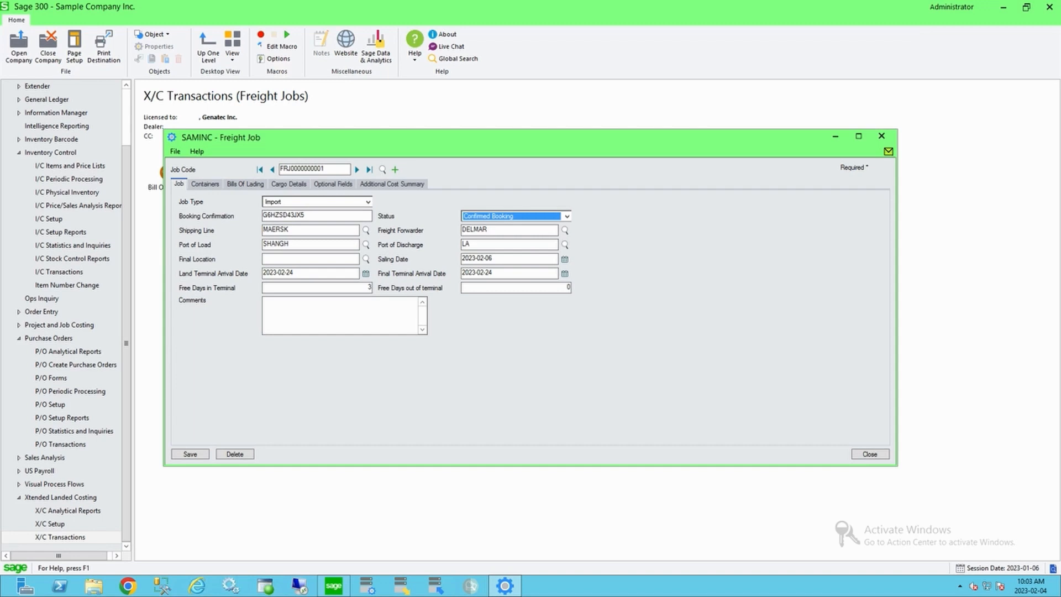
{"action": "left_click", "coordinate": [205, 184]}
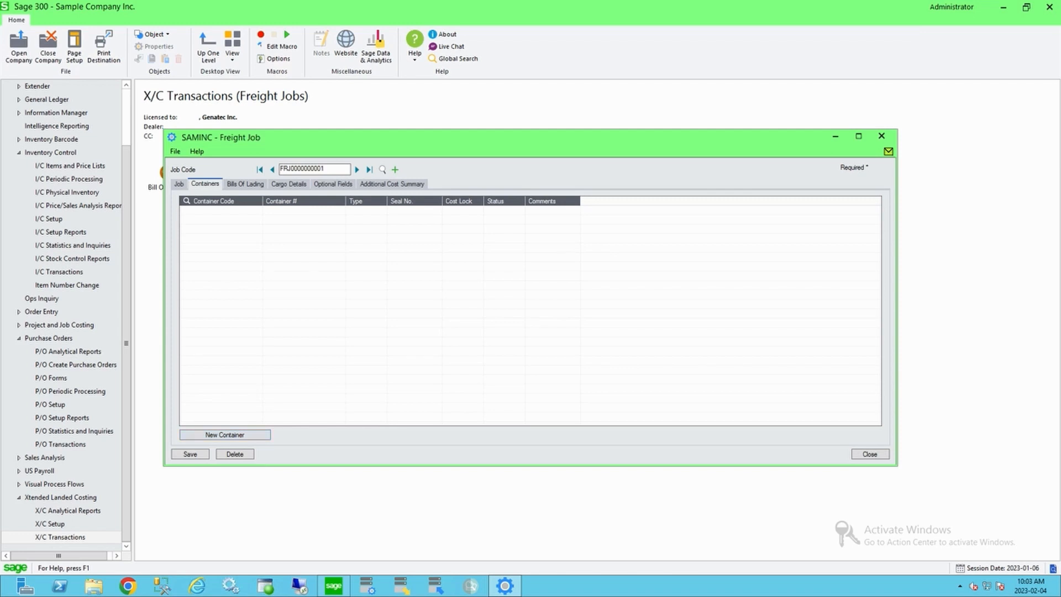
{"action": "left_click", "coordinate": [244, 184]}
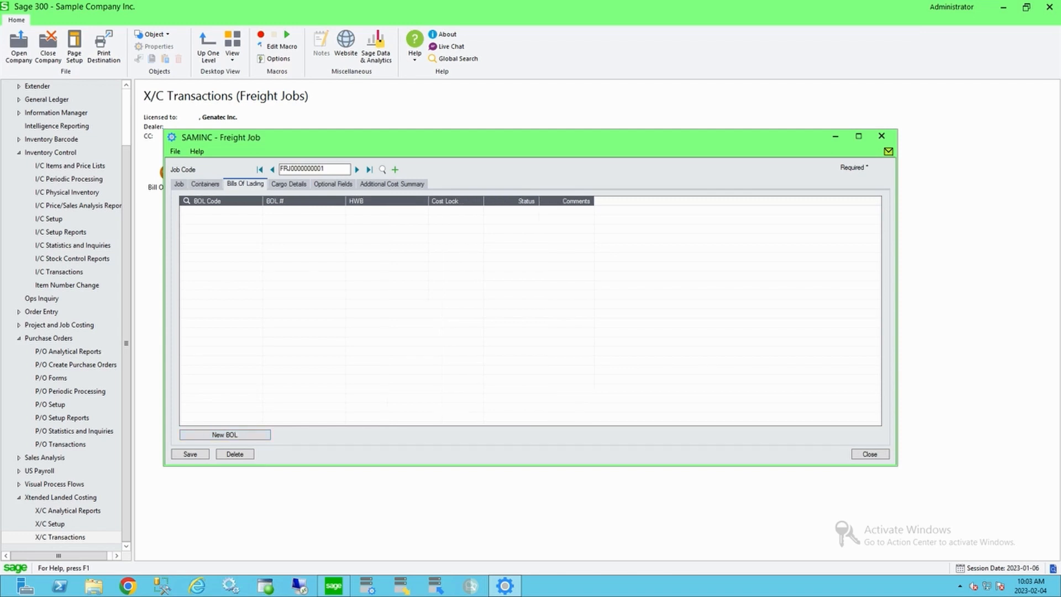
{"action": "left_click", "coordinate": [205, 184]}
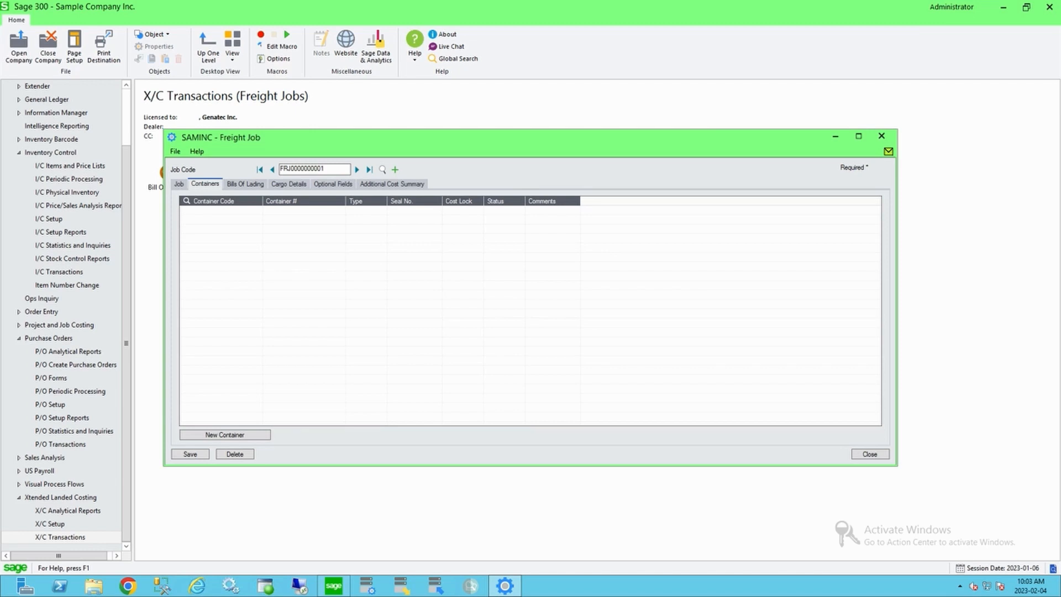
{"action": "left_click", "coordinate": [288, 184]}
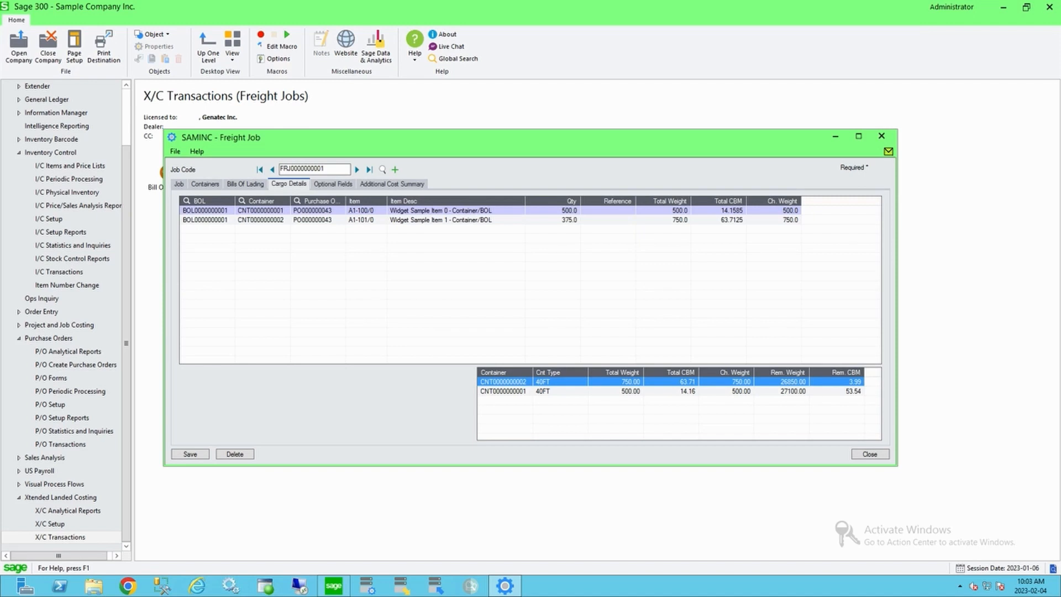
{"action": "left_click", "coordinate": [317, 211]}
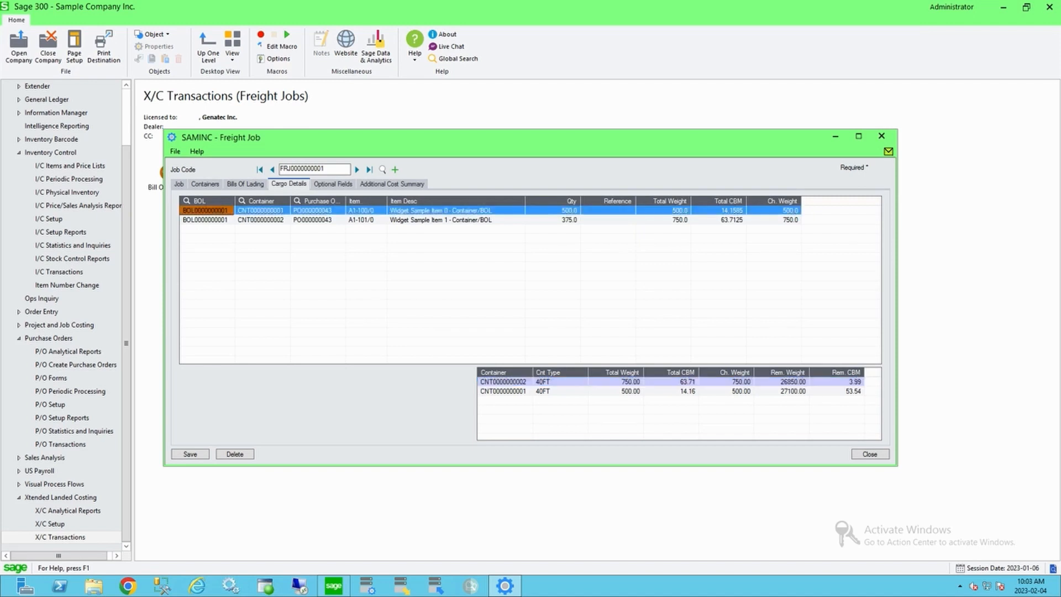
{"action": "key", "text": "Delete"}
{"action": "key", "text": "Delete"}
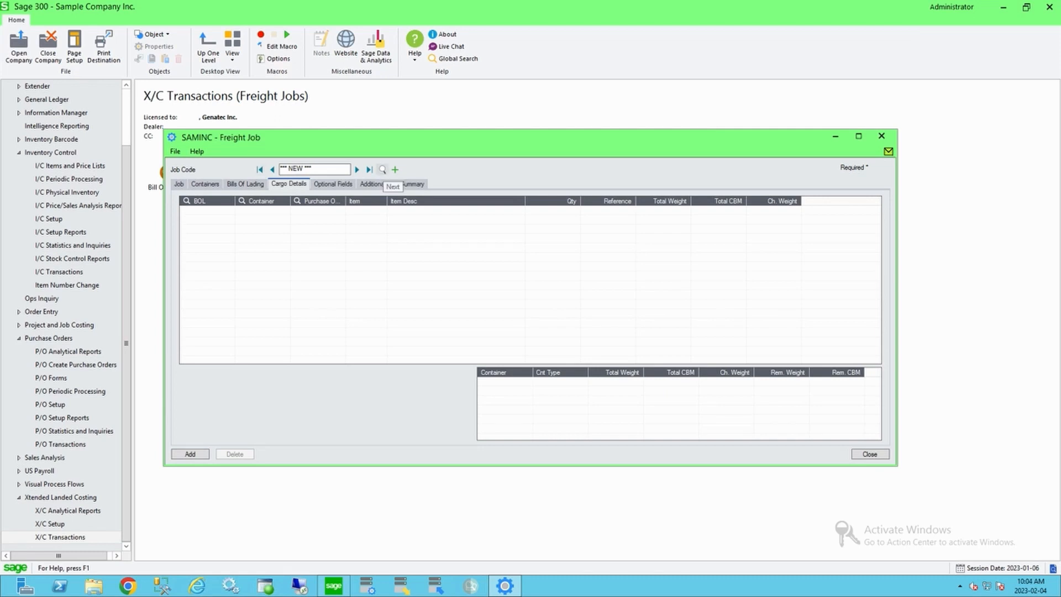
{"action": "left_click", "coordinate": [382, 170]}
{"action": "key", "text": "Return"}
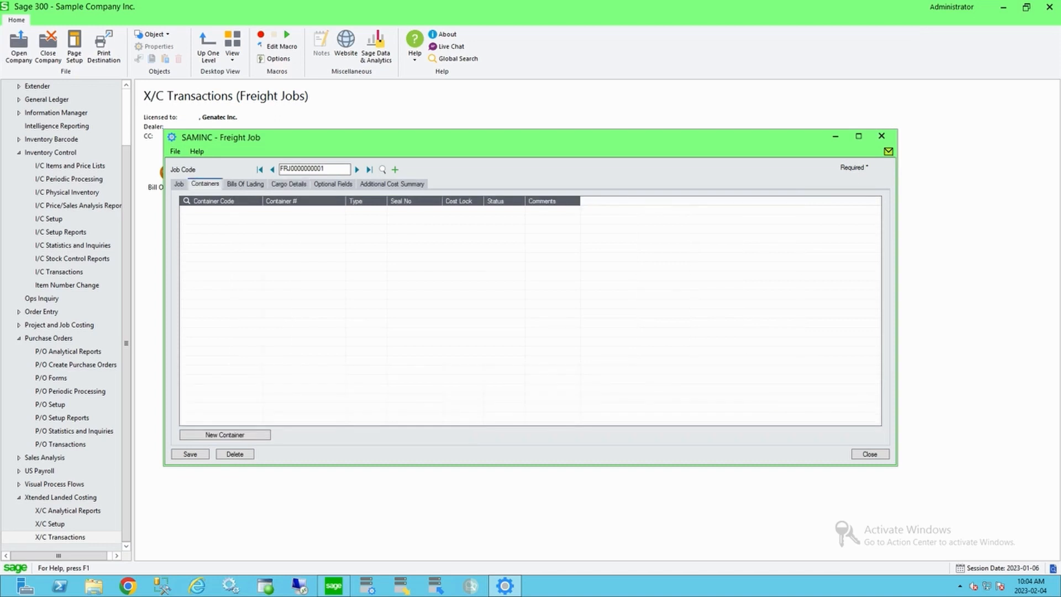
{"action": "left_click", "coordinate": [205, 184]}
{"action": "left_click", "coordinate": [245, 184]}
{"action": "left_click", "coordinate": [289, 184]}
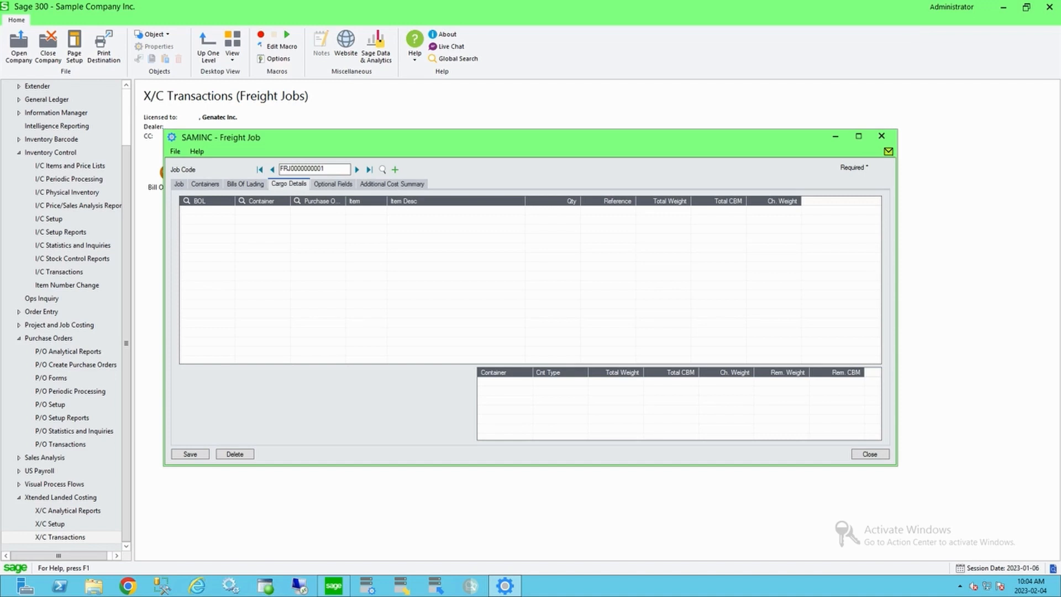
Step: Open the purchase order line selection from a new cargo detail line of the freight job
{"action": "left_click", "coordinate": [208, 211]}
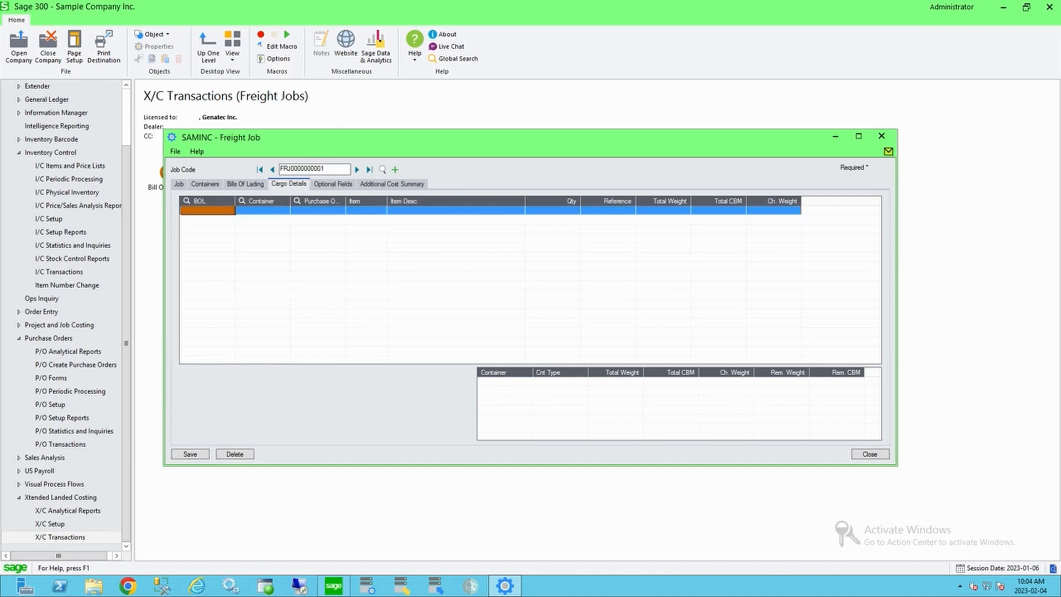
{"action": "left_click", "coordinate": [316, 210]}
{"action": "left_click", "coordinate": [339, 211]}
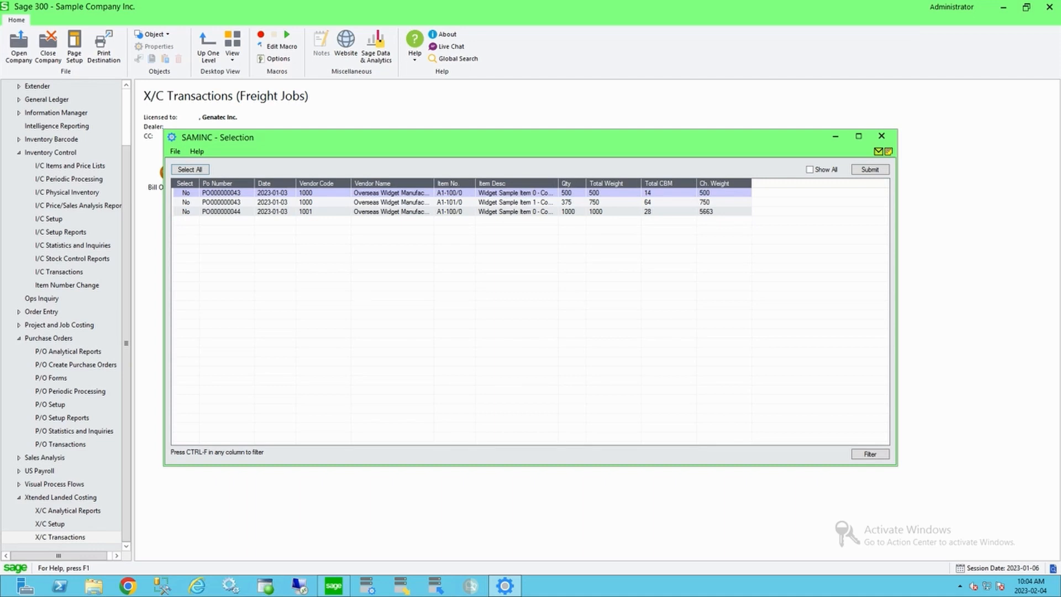
{"action": "left_click", "coordinate": [60, 444]}
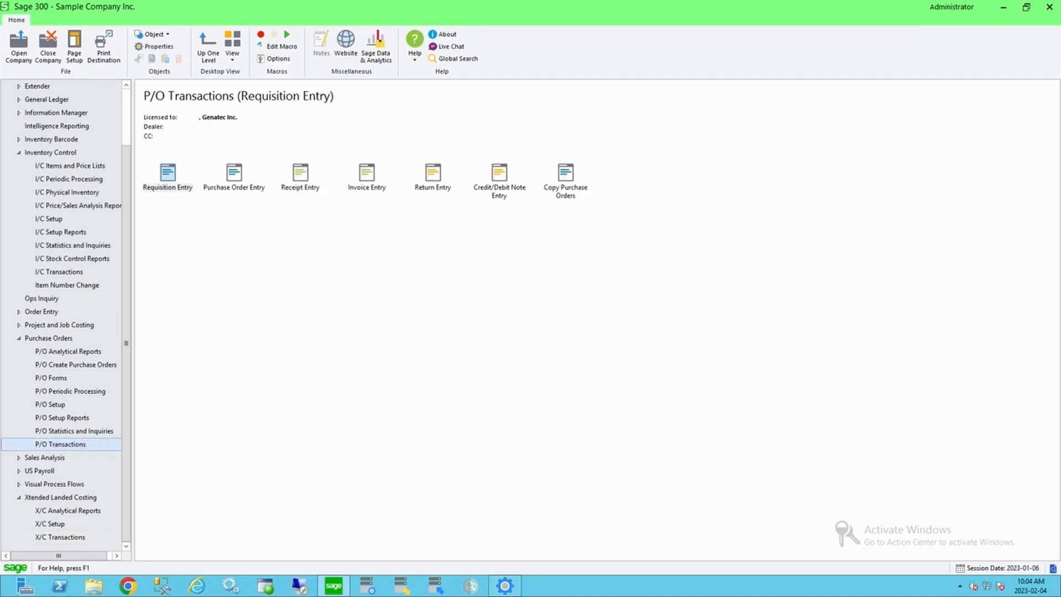
{"action": "double_click", "coordinate": [234, 175]}
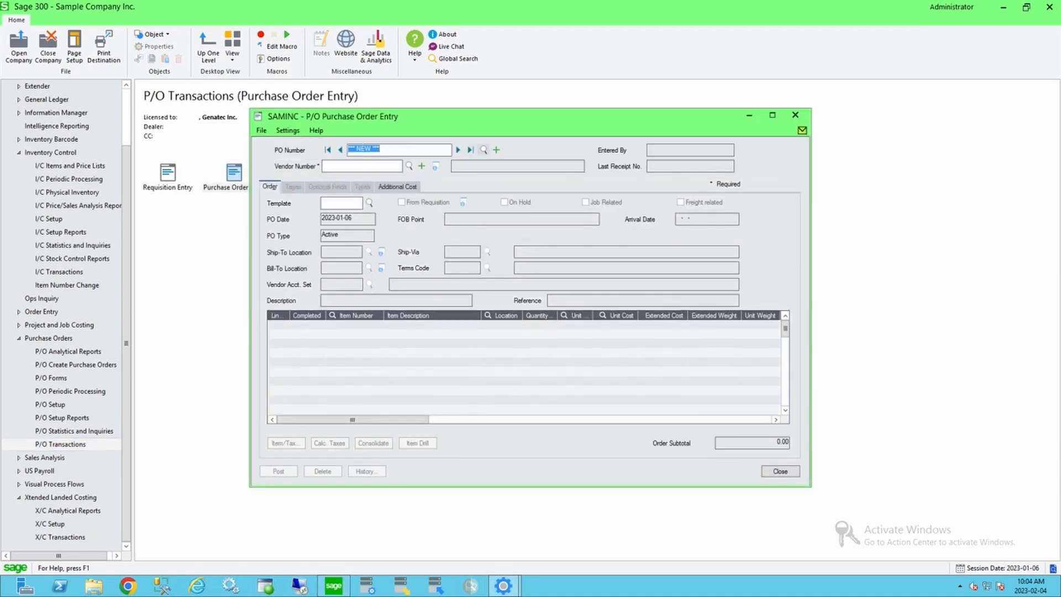
{"action": "left_click", "coordinate": [484, 150]}
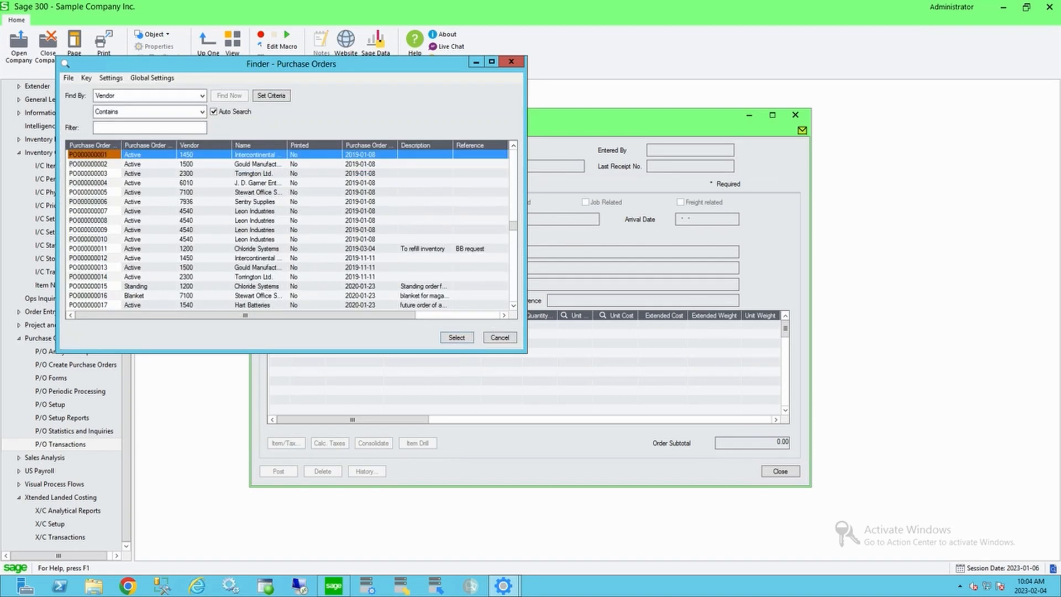
{"action": "left_click", "coordinate": [287, 165]}
{"action": "key", "text": "End"}
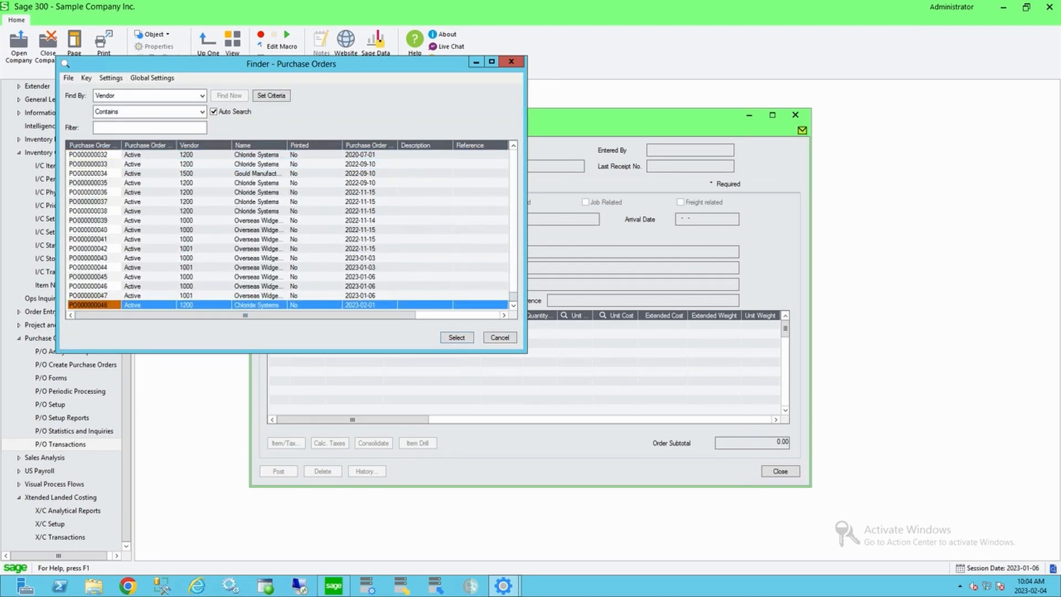
{"action": "double_click", "coordinate": [256, 258]}
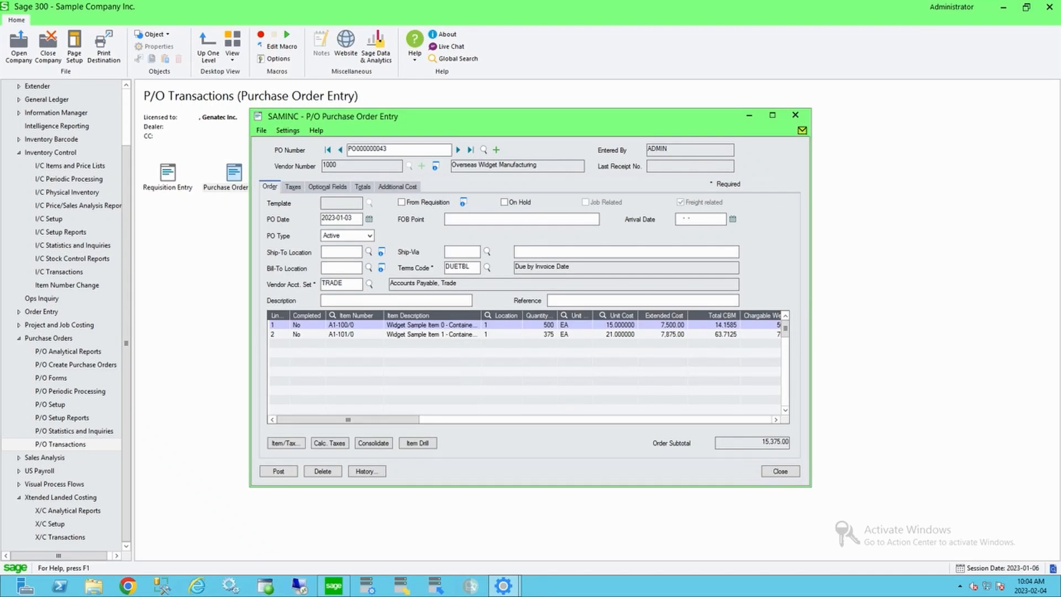
{"action": "left_click", "coordinate": [340, 150]}
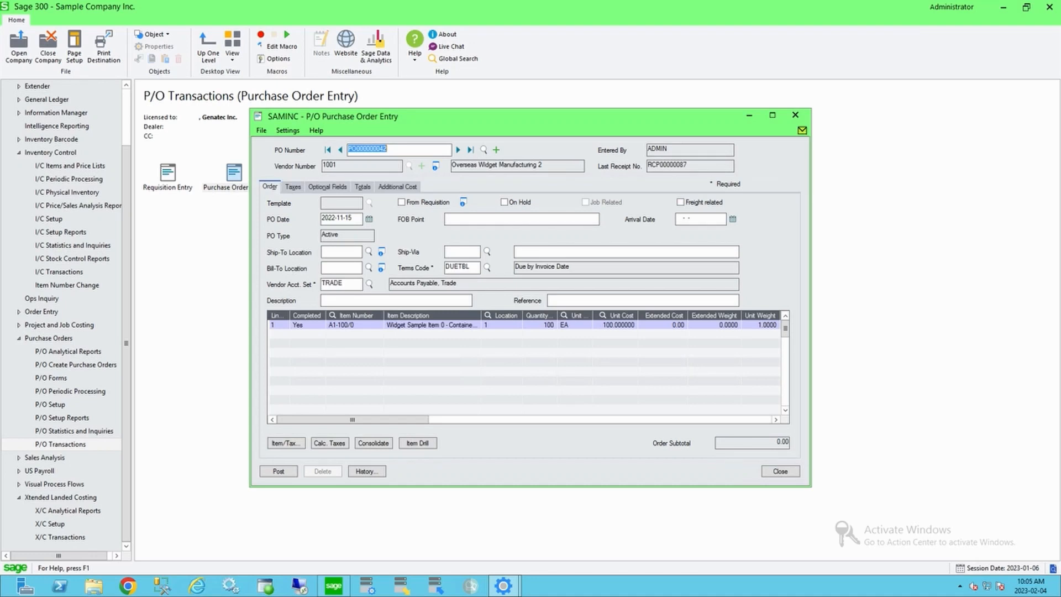
{"action": "left_click", "coordinate": [458, 150]}
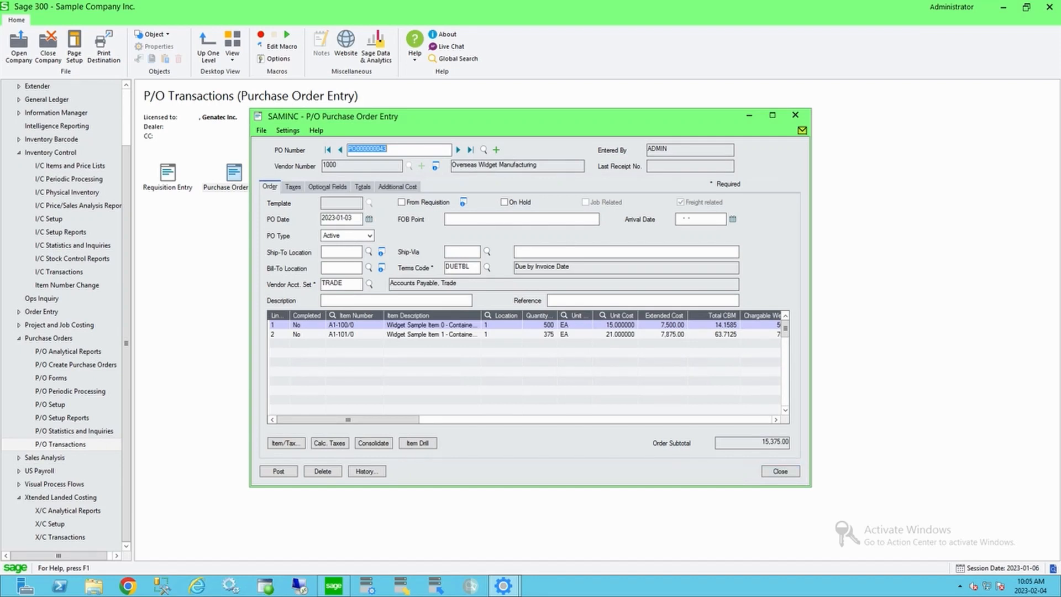
{"action": "left_click", "coordinate": [781, 472]}
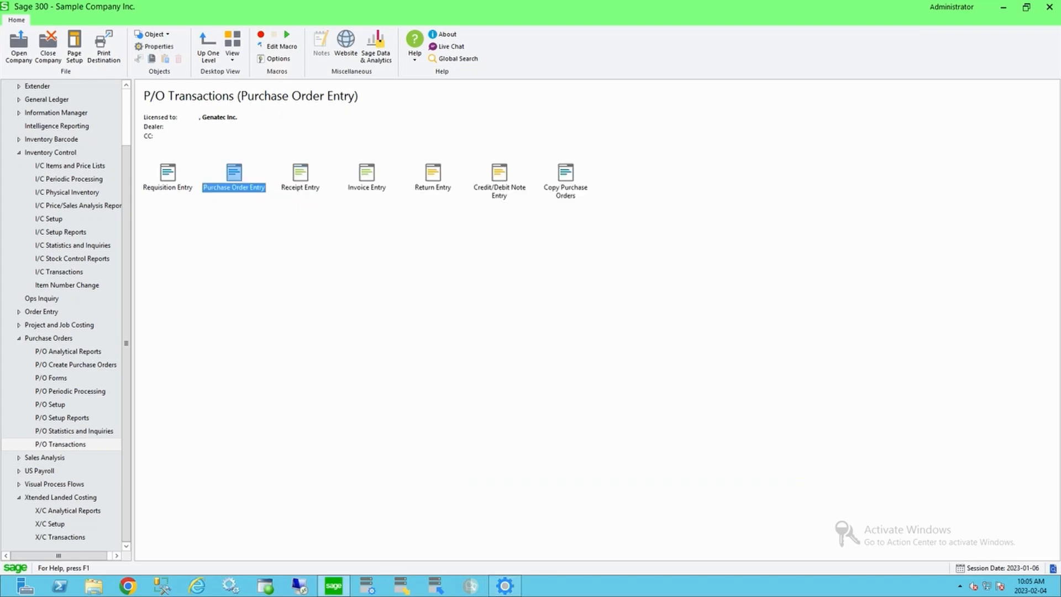
Step: Return to the selection list, select all purchase order lines and submit them to the cargo details
{"action": "left_click", "coordinate": [505, 586]}
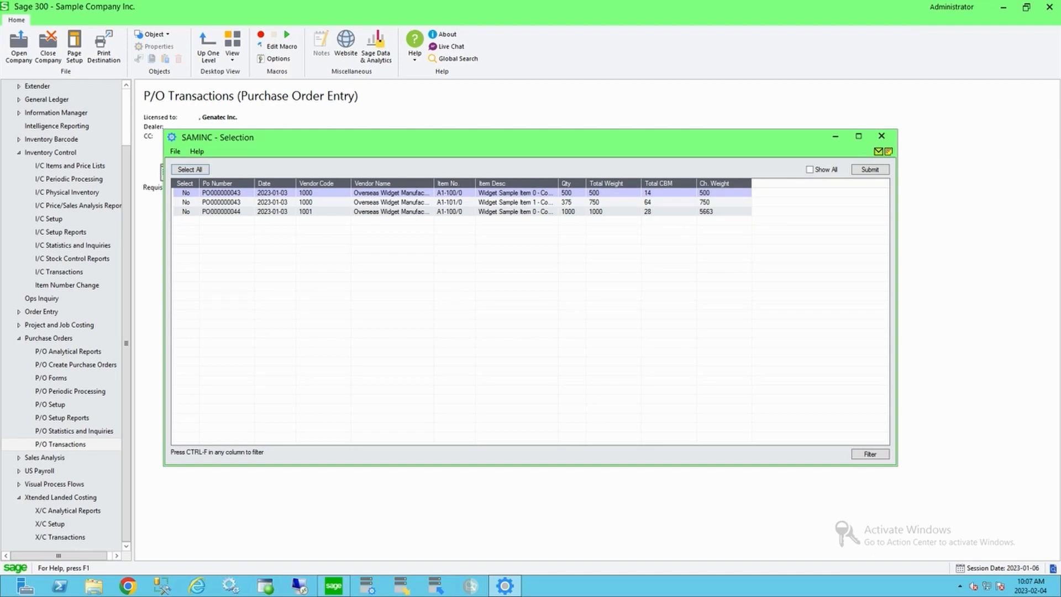
{"action": "left_click", "coordinate": [190, 169]}
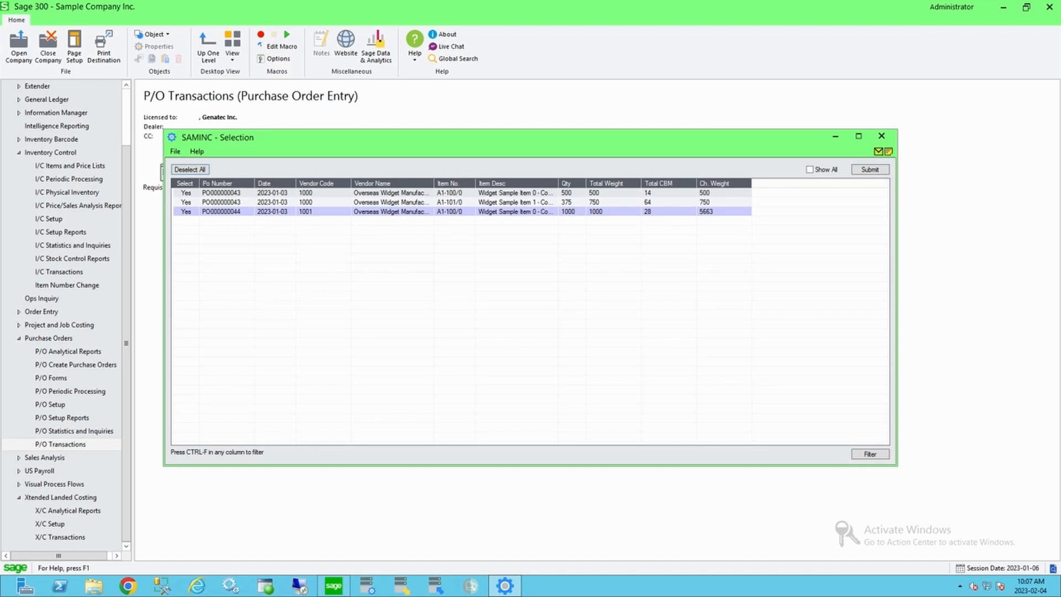
{"action": "left_click", "coordinate": [870, 169]}
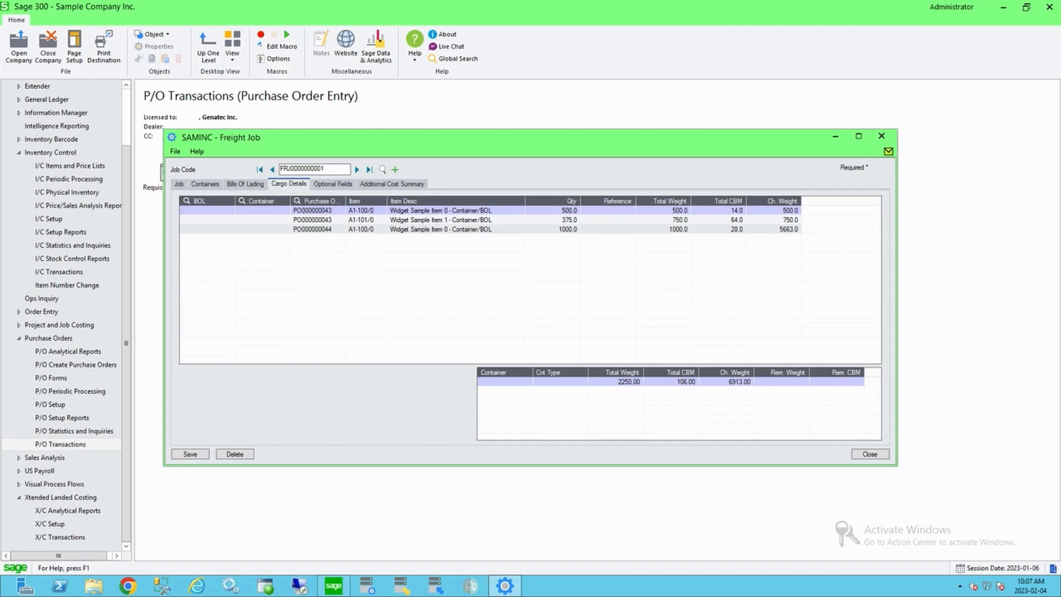
Step: Reopen the purchase order selection list and examine the column filter options for vendor code
{"action": "left_click", "coordinate": [317, 210]}
{"action": "left_click", "coordinate": [297, 201]}
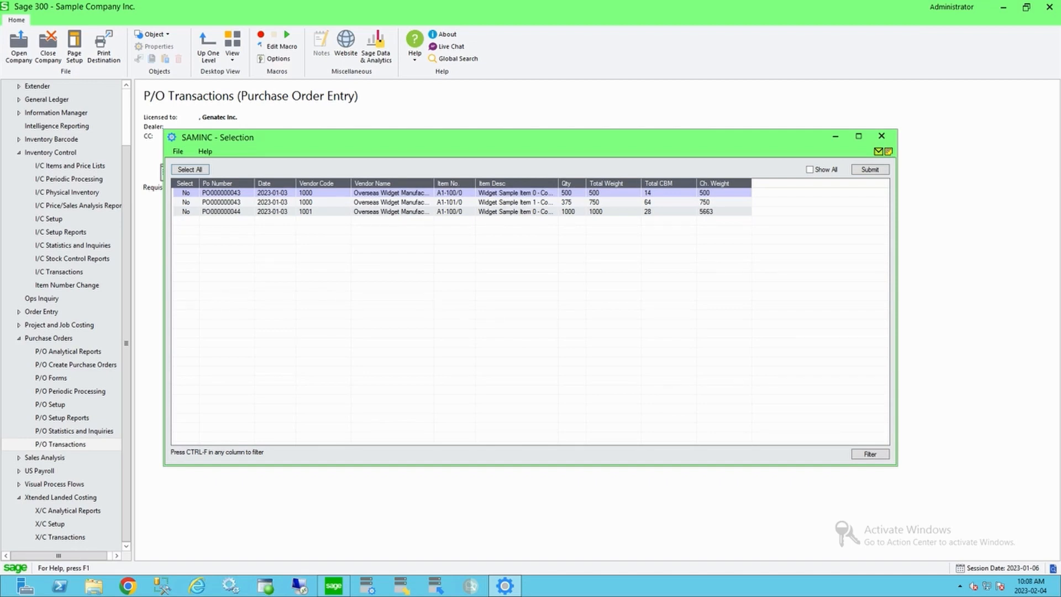
{"action": "left_click", "coordinate": [323, 193]}
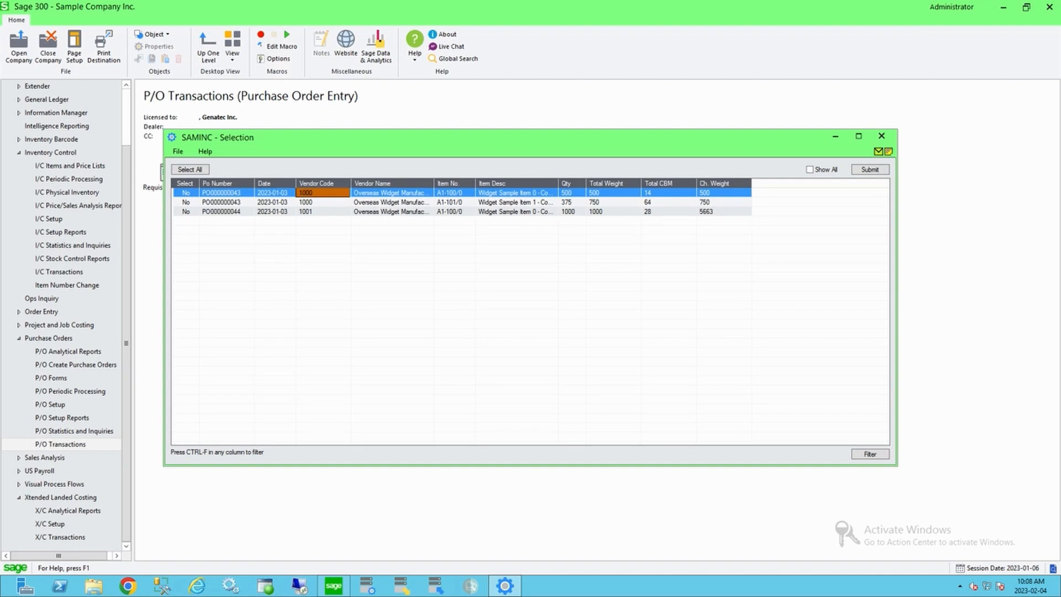
{"action": "right_click", "coordinate": [326, 194]}
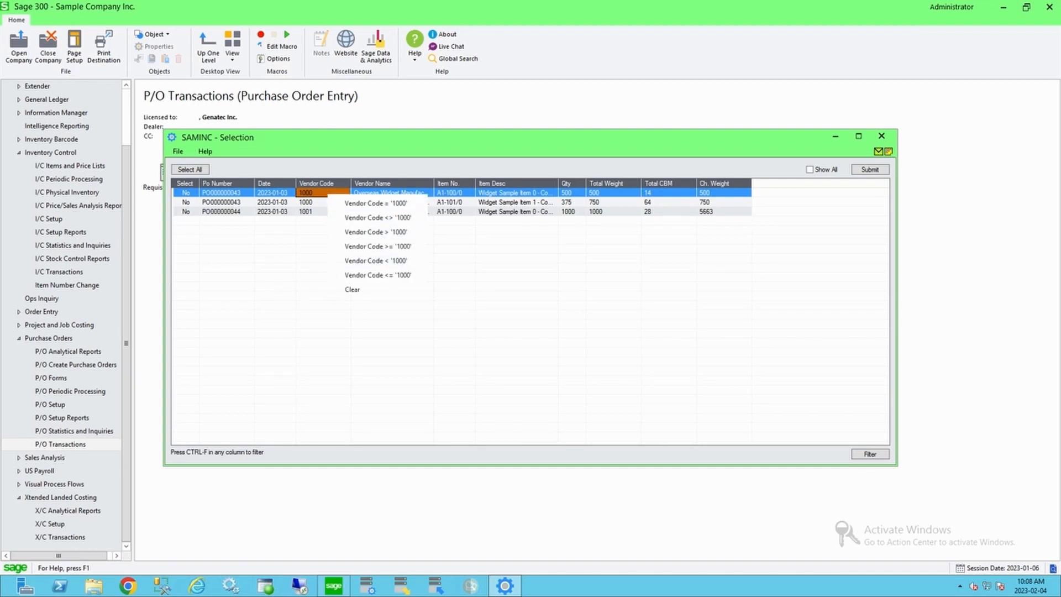
{"action": "left_click", "coordinate": [516, 193]}
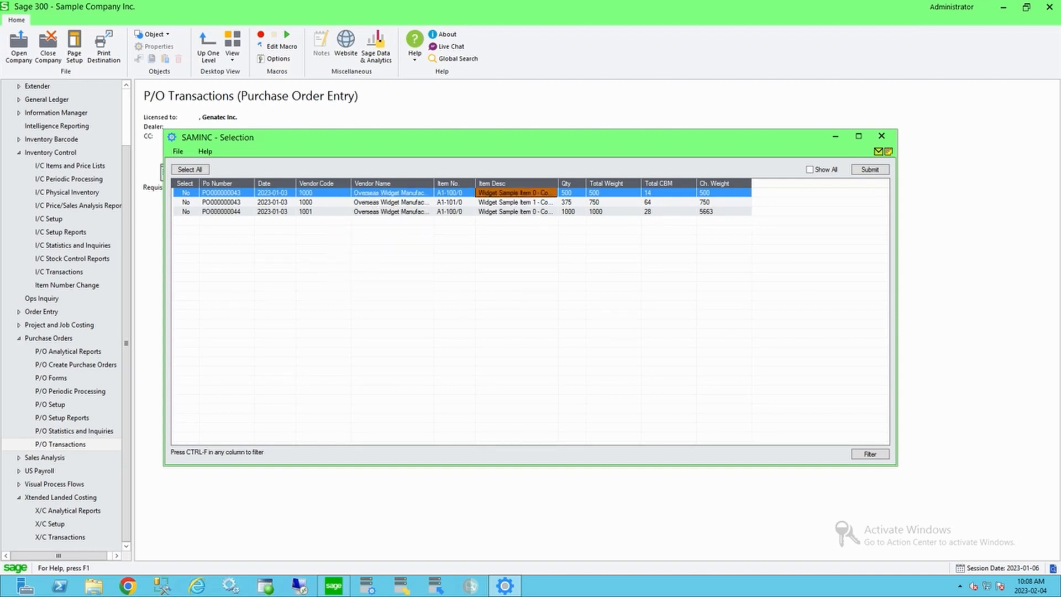
{"action": "left_click", "coordinate": [882, 137]}
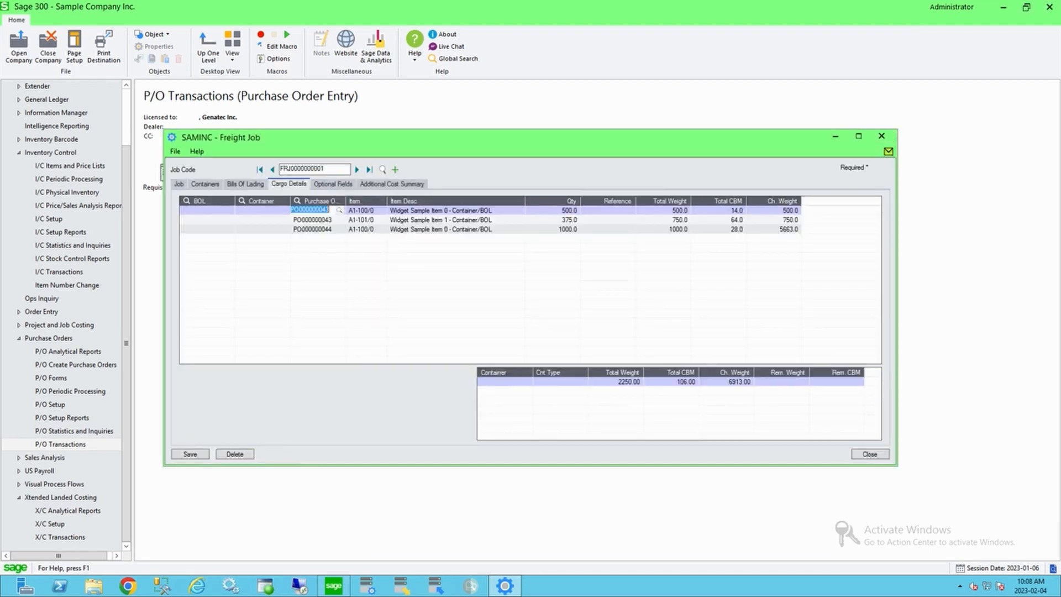
{"action": "key", "text": "Tab"}
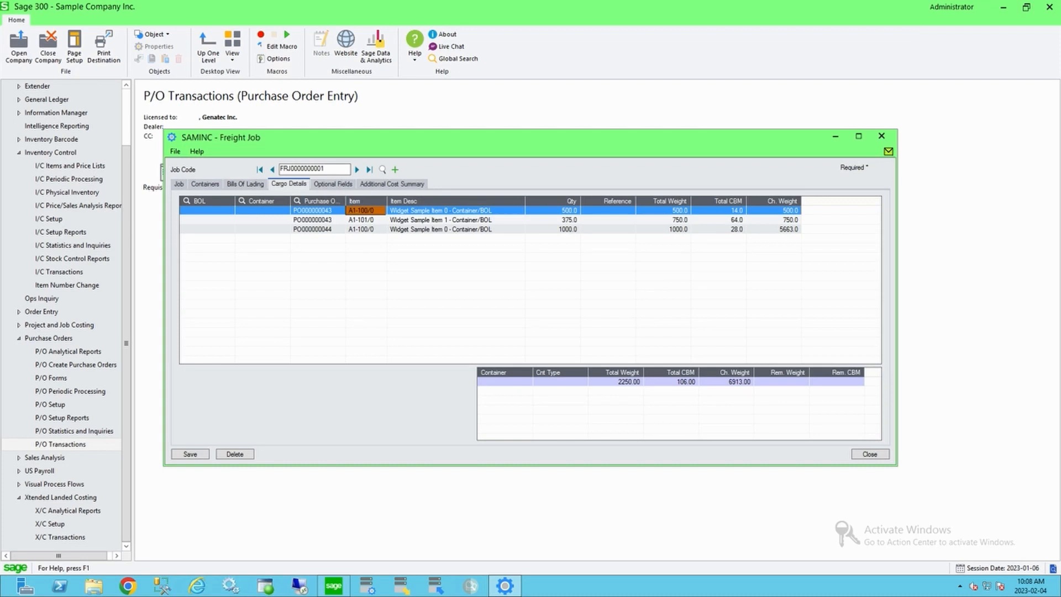
{"action": "left_click", "coordinate": [261, 210]}
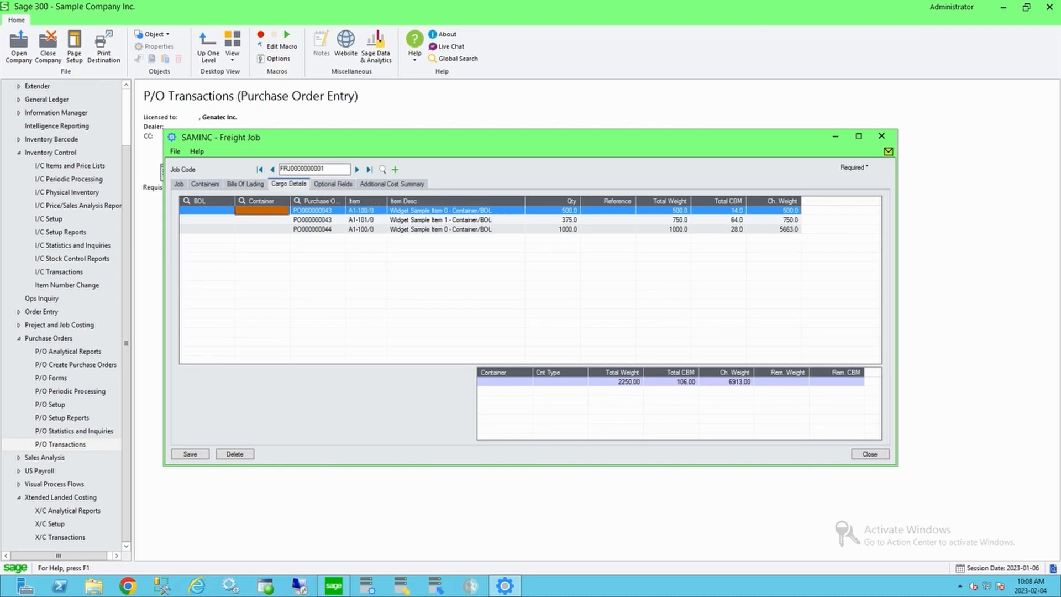
{"action": "key", "text": "F5"}
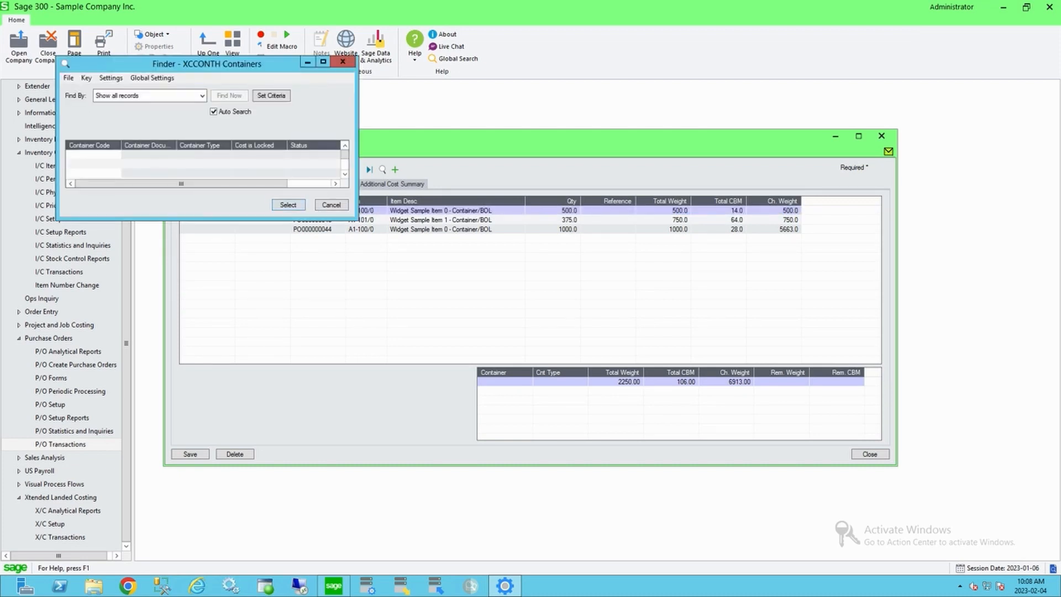
{"action": "key", "text": "Escape"}
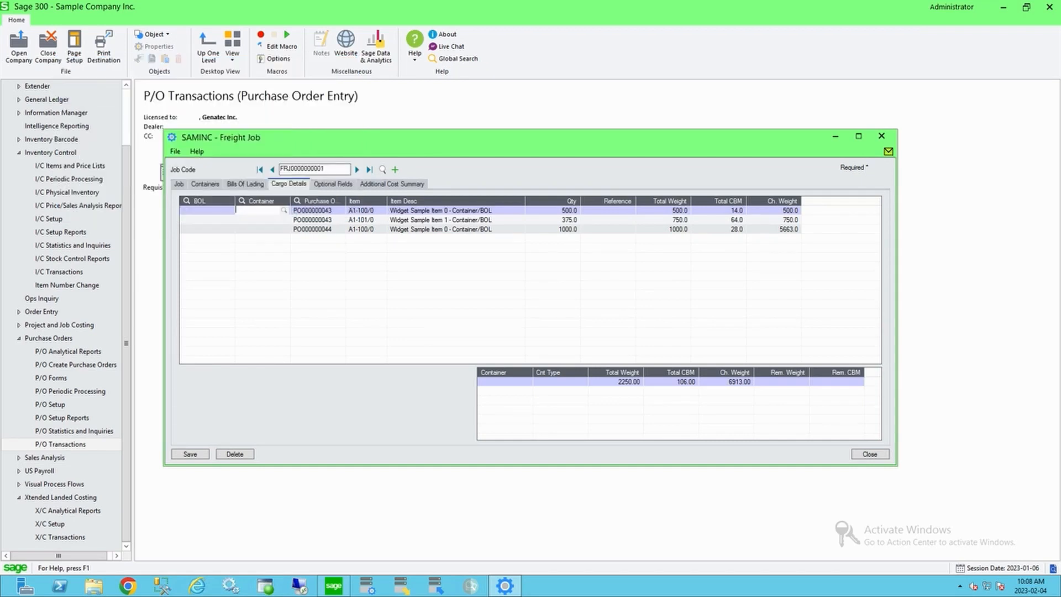
{"action": "left_click", "coordinate": [205, 184]}
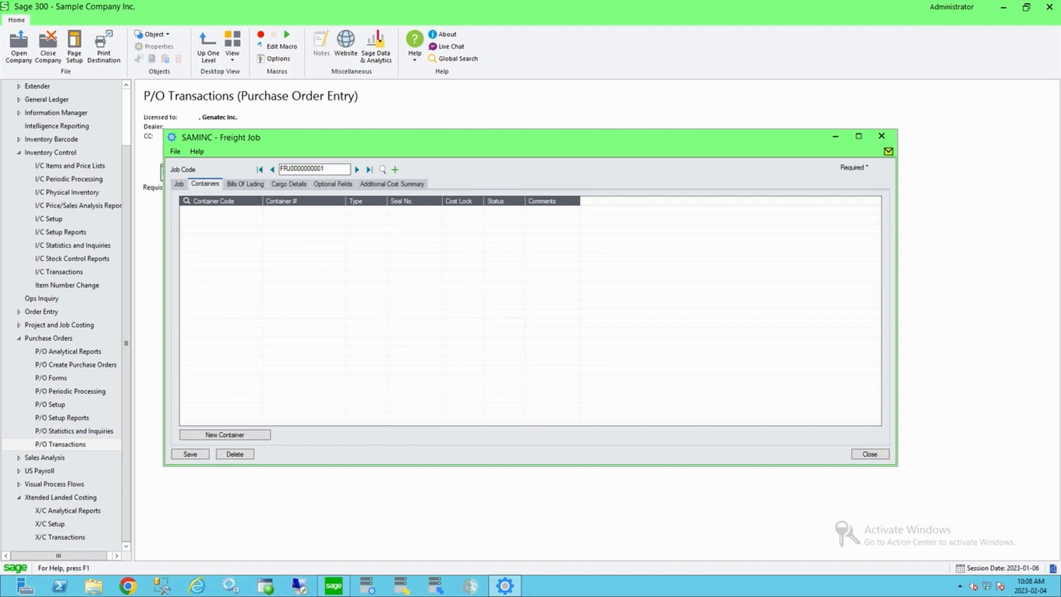
{"action": "left_click", "coordinate": [221, 210]}
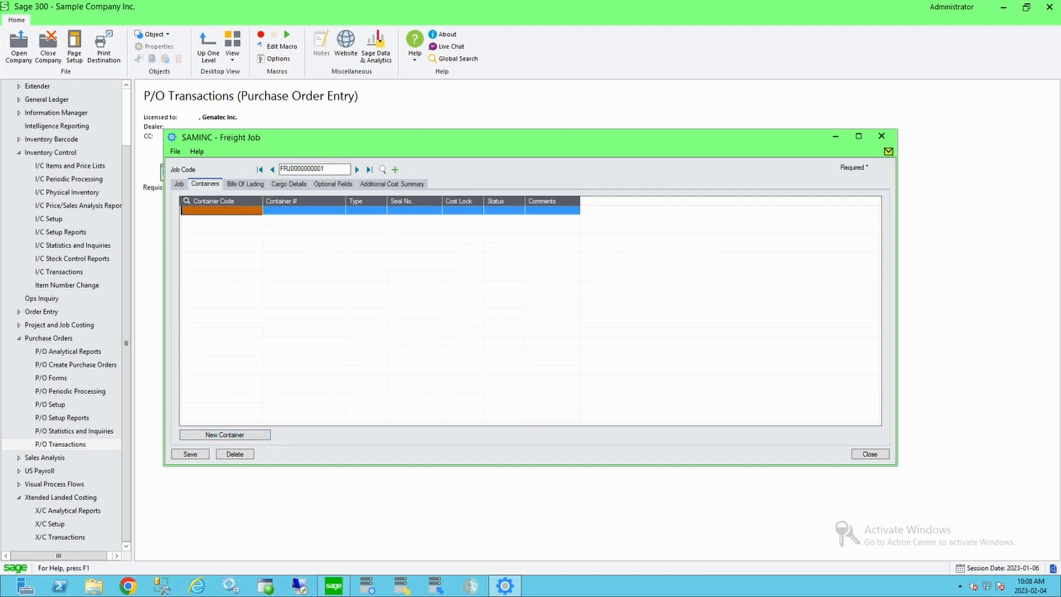
{"action": "key", "text": "F5"}
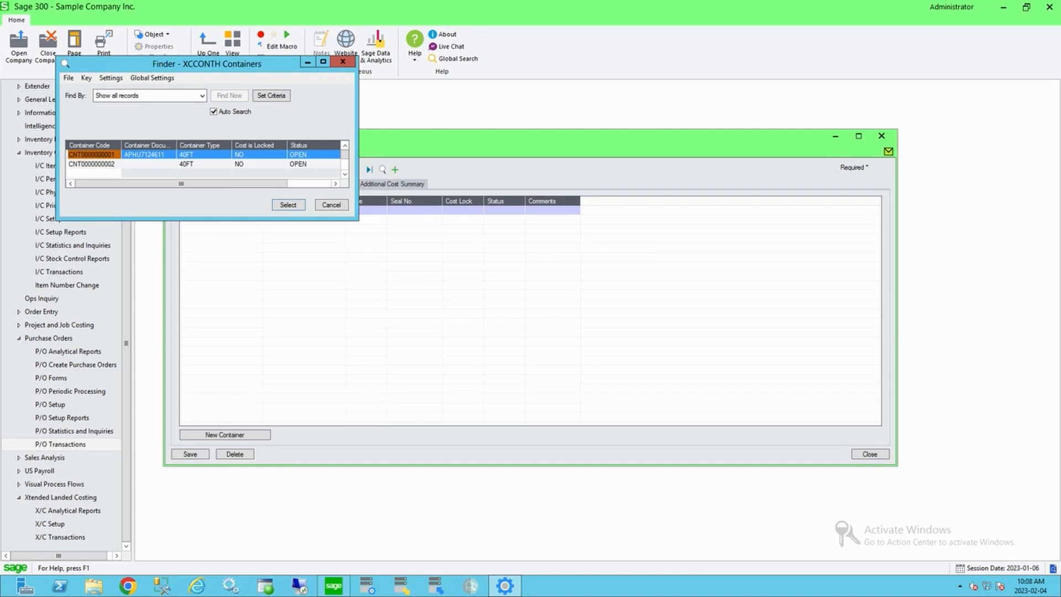
{"action": "key", "text": "Return"}
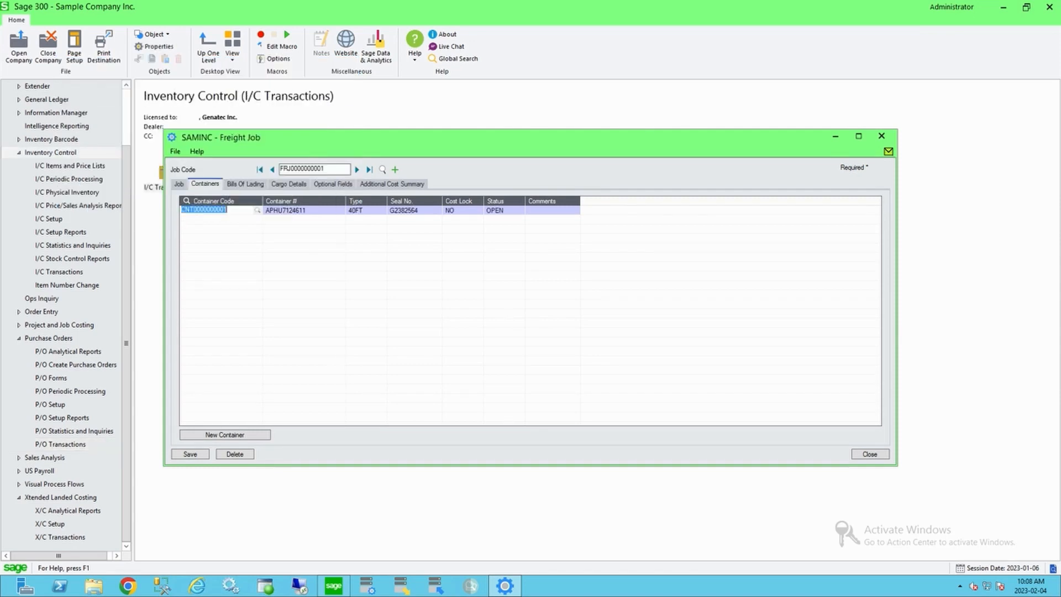
{"action": "left_click", "coordinate": [366, 210]}
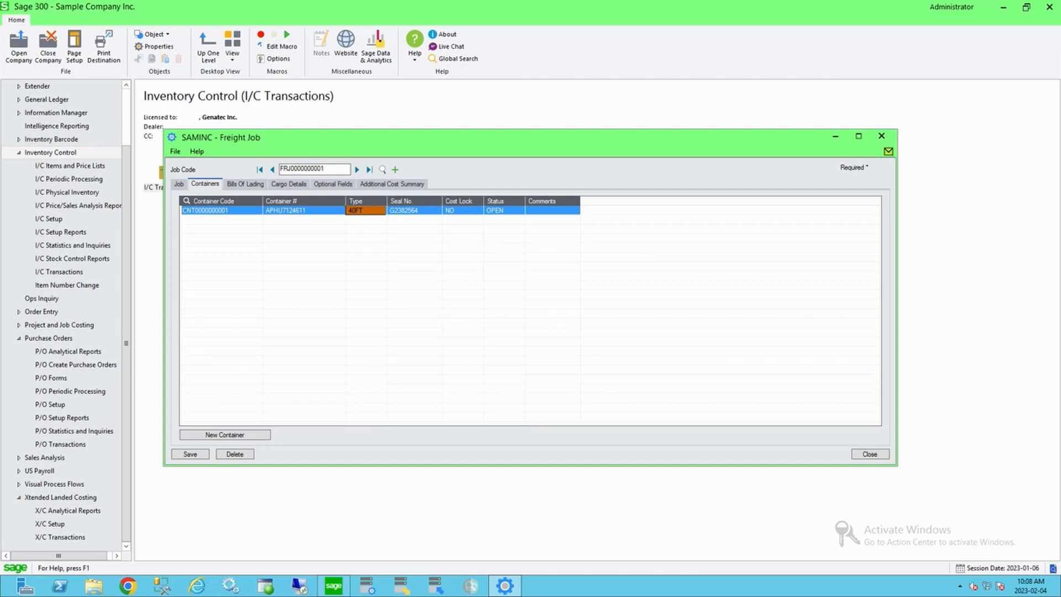
{"action": "left_click", "coordinate": [206, 210]}
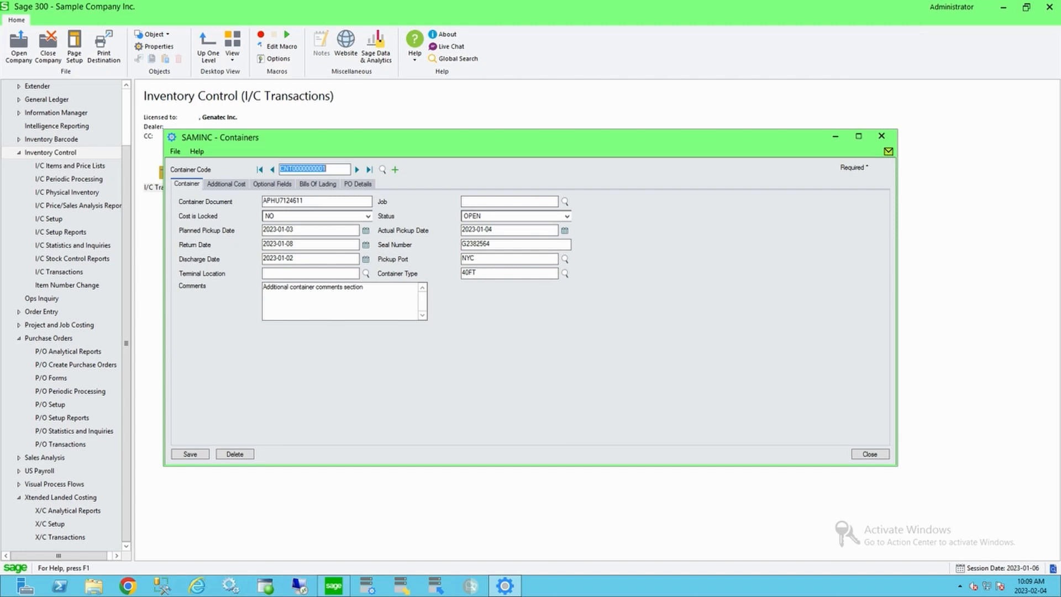
{"action": "left_click", "coordinate": [226, 184]}
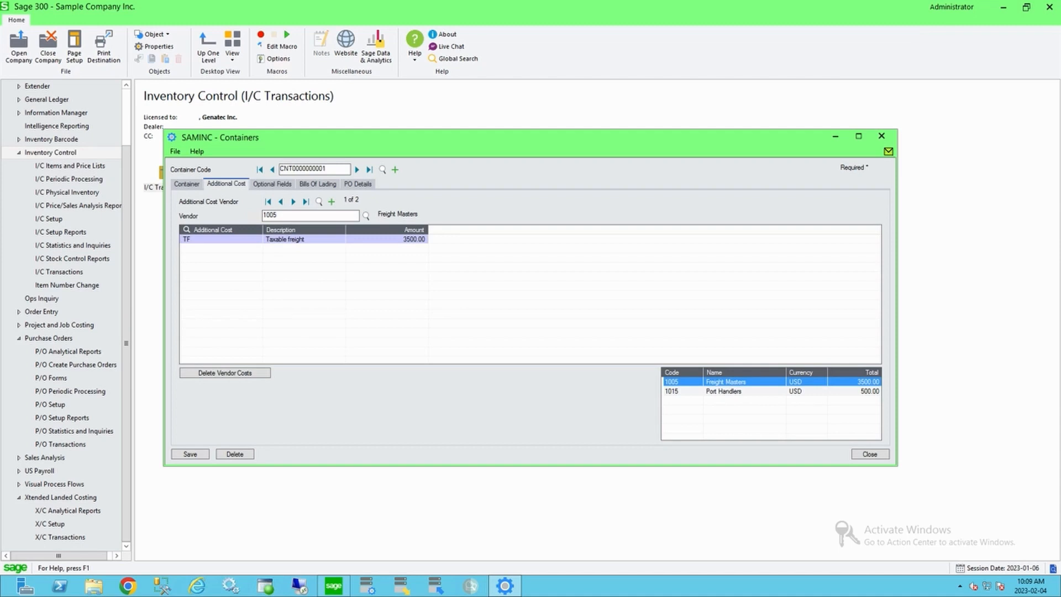
{"action": "left_click", "coordinate": [187, 184]}
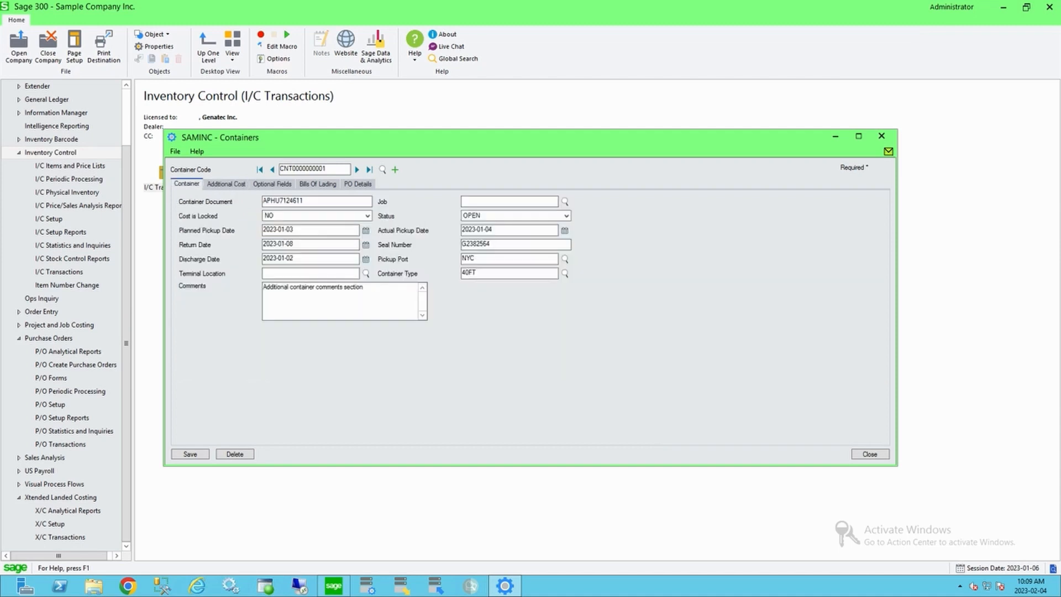
{"action": "left_click", "coordinate": [870, 454]}
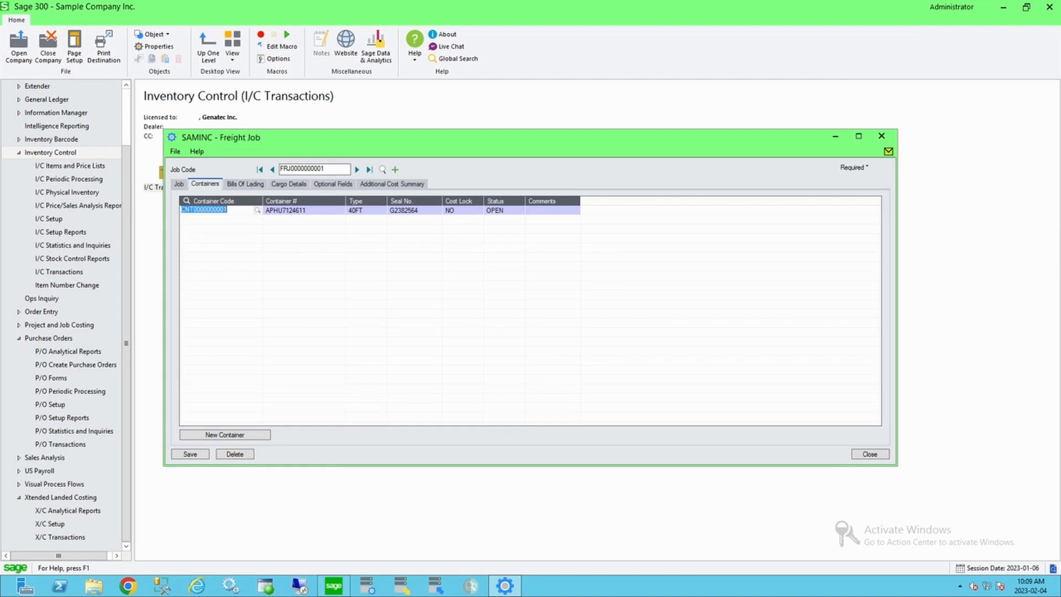
Step: Review the cargo detail lines' purchase orders, quantities, weights and CBM values
{"action": "left_click", "coordinate": [303, 210]}
{"action": "left_click", "coordinate": [289, 184]}
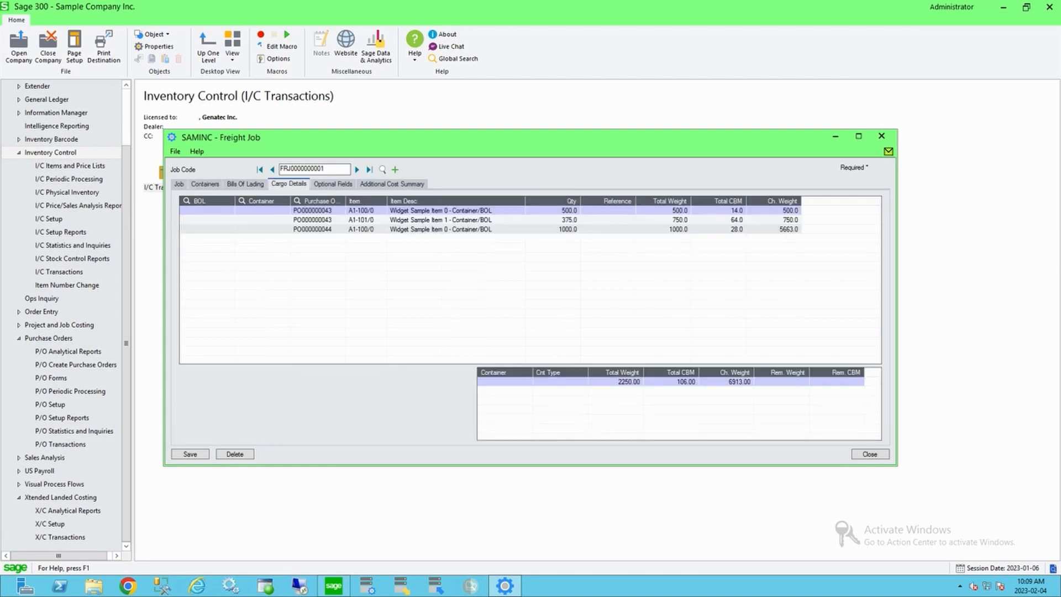
{"action": "left_click", "coordinate": [261, 210]}
{"action": "left_click", "coordinate": [365, 210]}
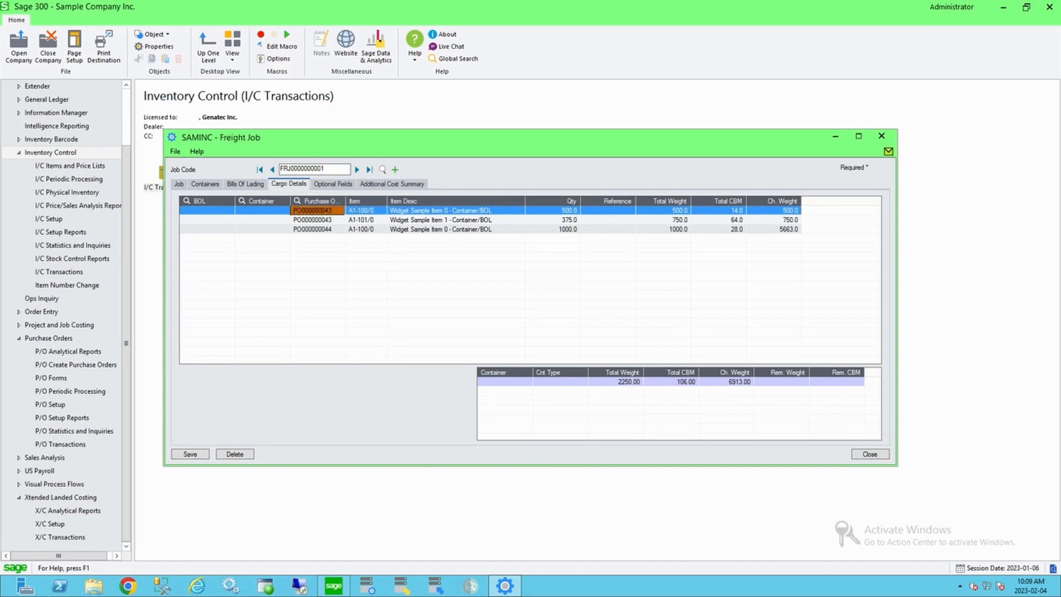
{"action": "left_click", "coordinate": [552, 211]}
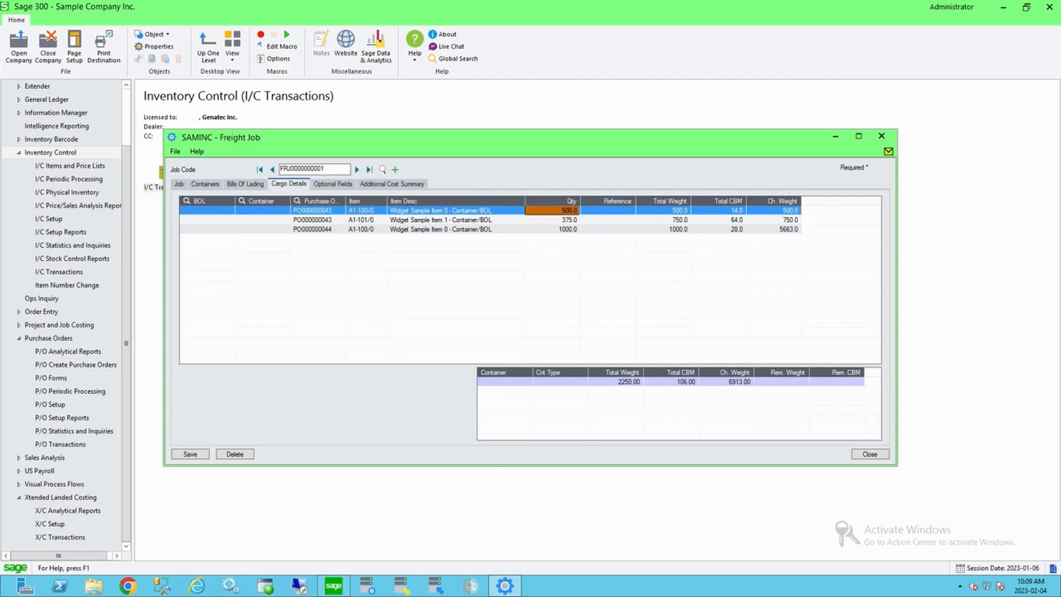
{"action": "left_click", "coordinate": [718, 210]}
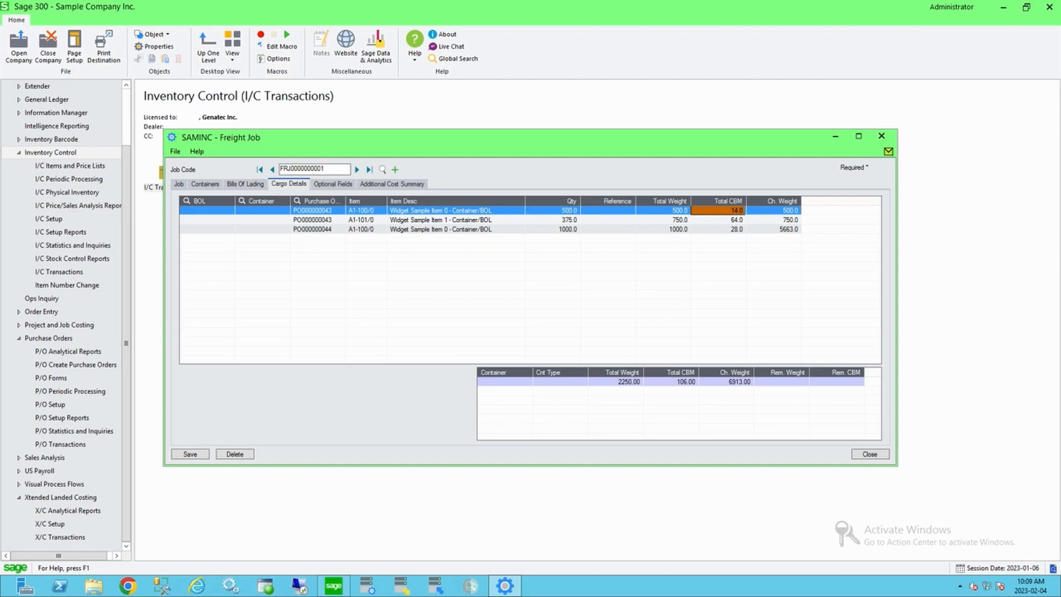
{"action": "left_click", "coordinate": [663, 211]}
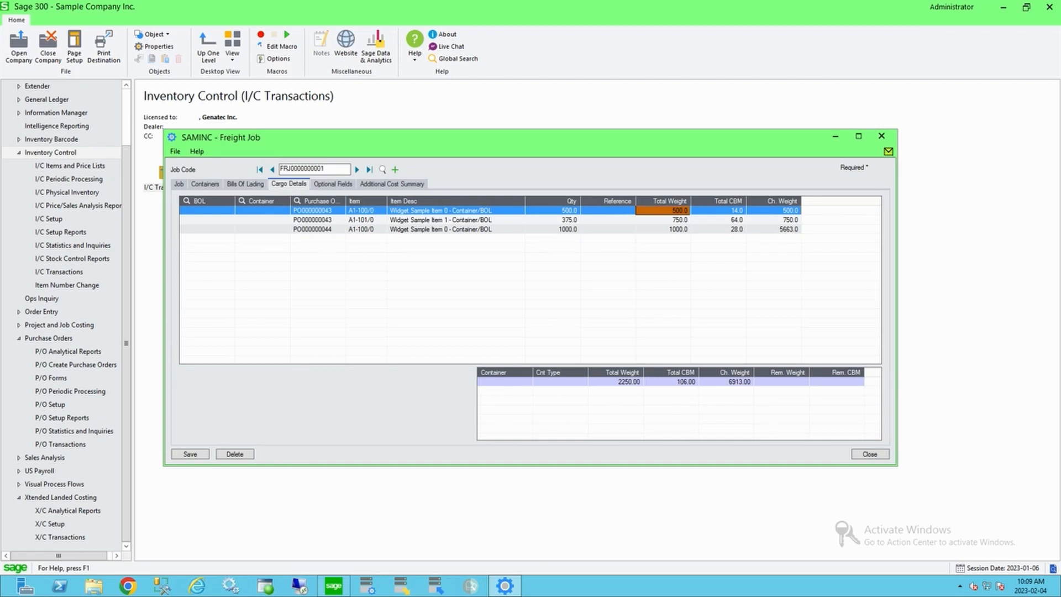
{"action": "left_click", "coordinate": [718, 211]}
{"action": "left_click", "coordinate": [663, 210]}
{"action": "left_click", "coordinate": [242, 201]}
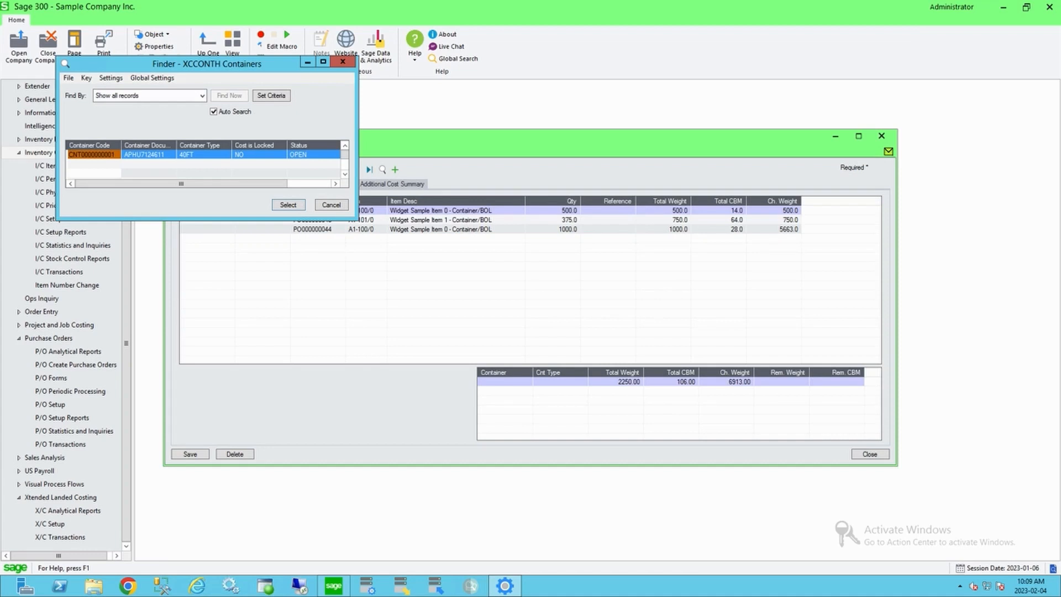
{"action": "key", "text": "Return"}
{"action": "left_click", "coordinate": [257, 220]}
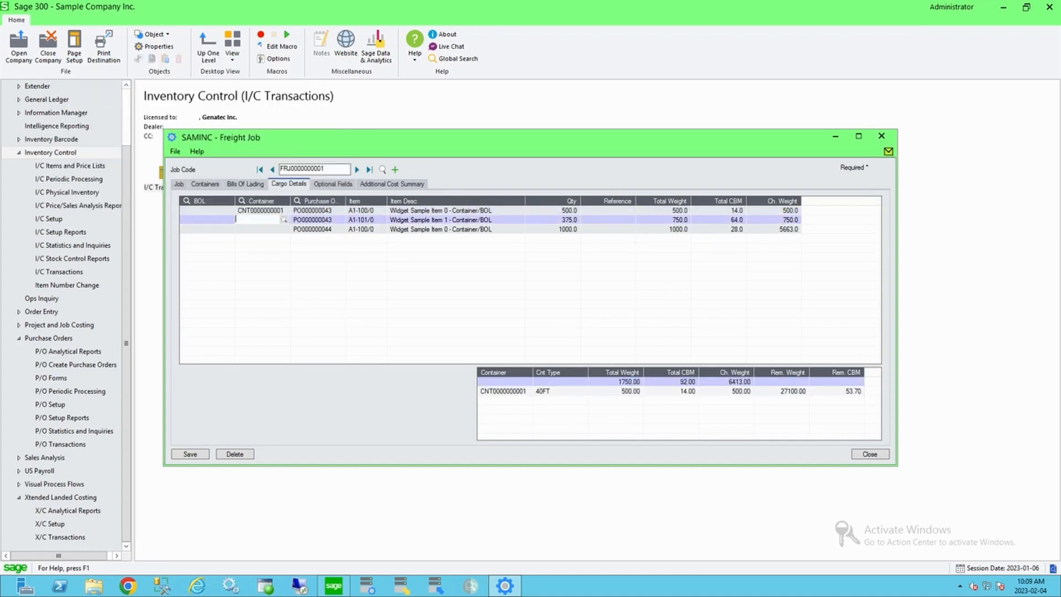
{"action": "key", "text": "F5"}
{"action": "key", "text": "Return"}
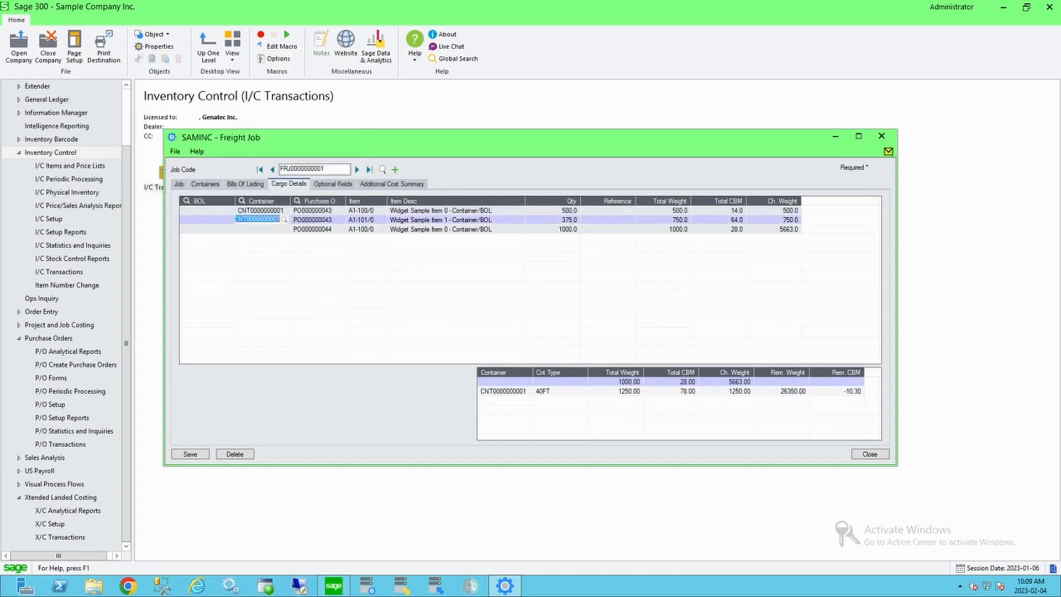
Step: Examine the container summary's totals, remaining weight and remaining CBM for the assigned cargo lines
{"action": "left_click", "coordinate": [366, 220]}
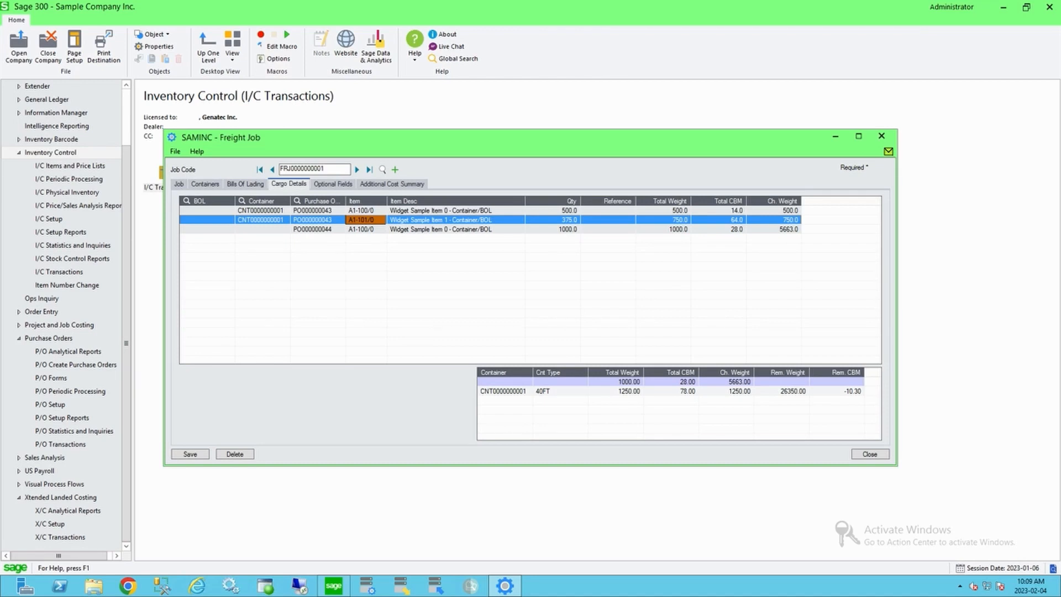
{"action": "left_click", "coordinate": [505, 382]}
{"action": "left_click", "coordinate": [262, 229]}
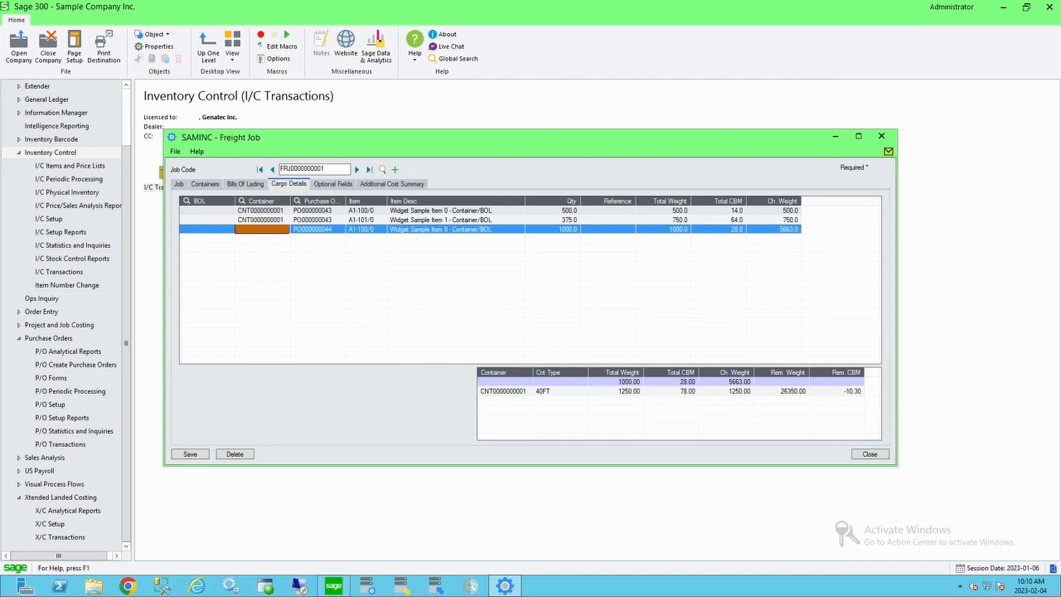
{"action": "left_click", "coordinate": [505, 382]}
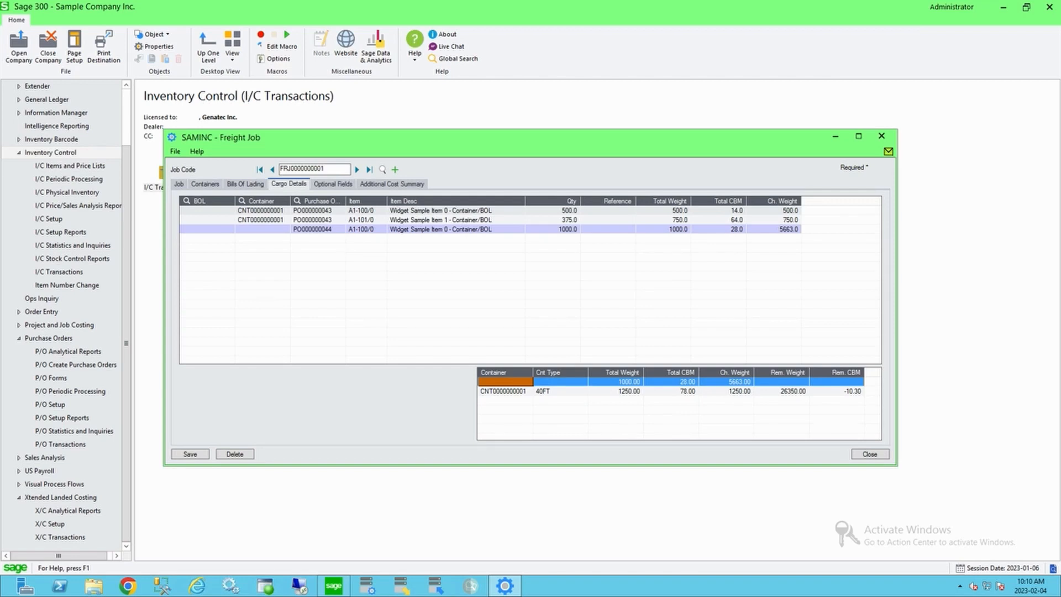
{"action": "left_click", "coordinate": [505, 392]}
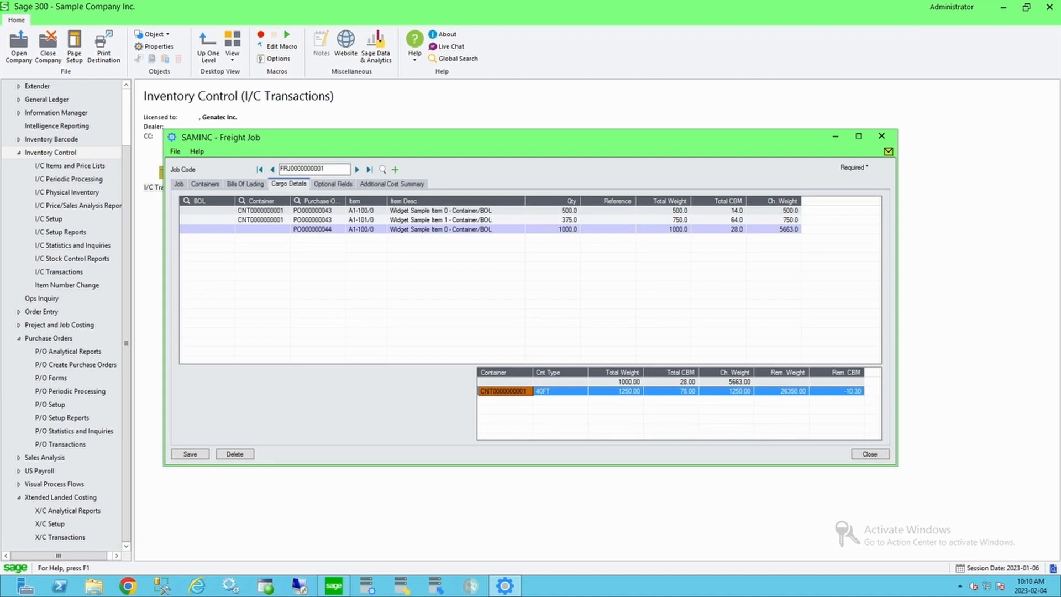
{"action": "left_click", "coordinate": [262, 210]}
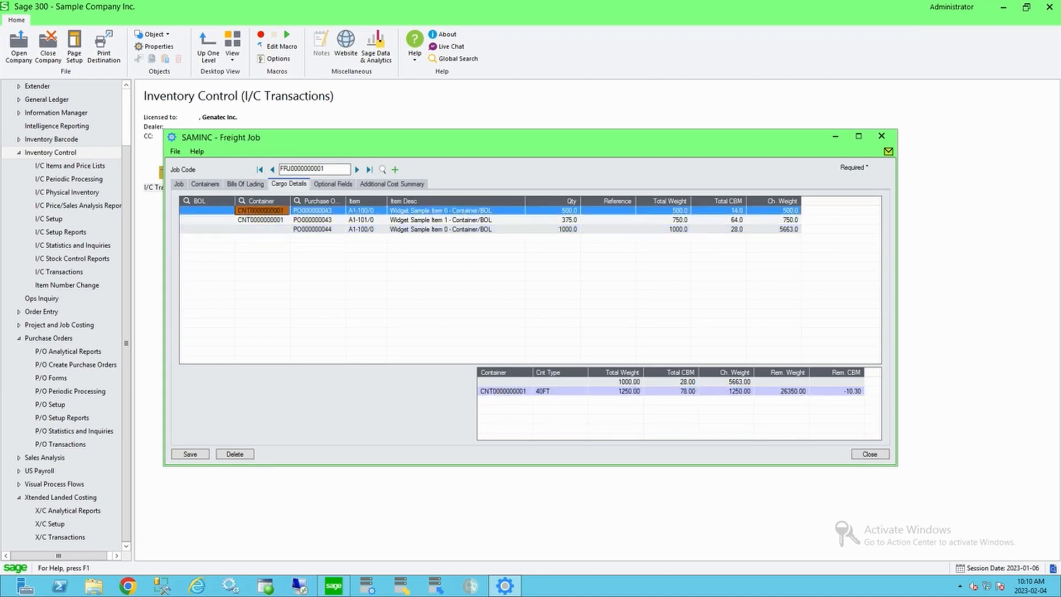
{"action": "left_click", "coordinate": [261, 220]}
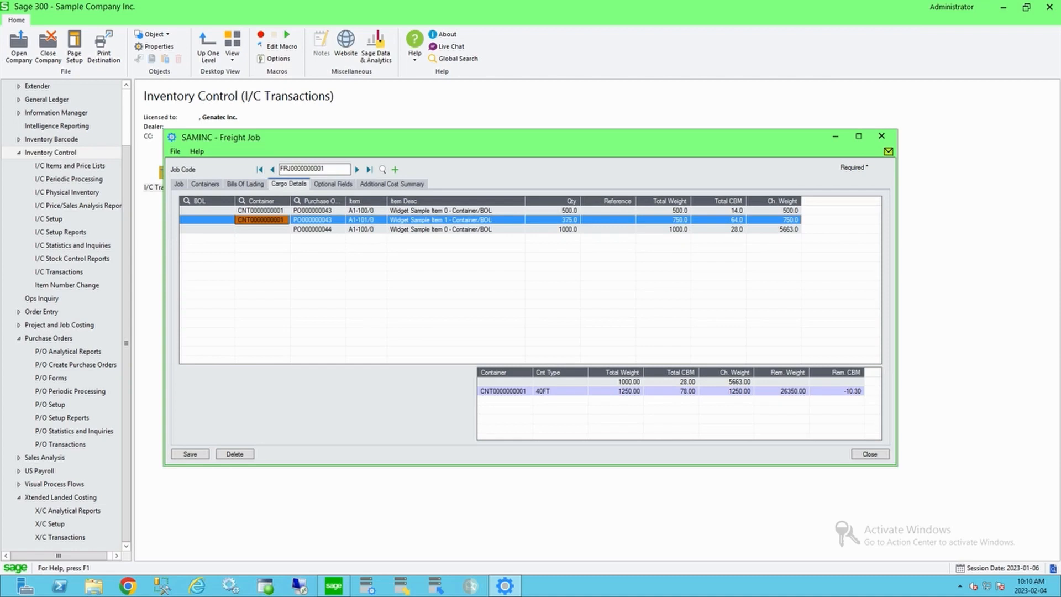
{"action": "left_click", "coordinate": [782, 391]}
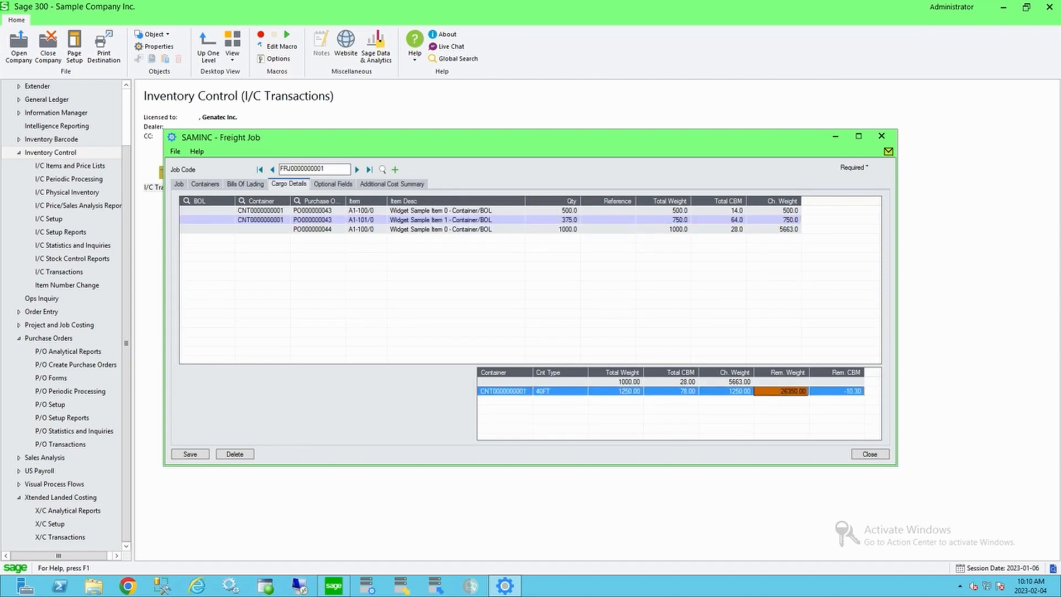
{"action": "left_click", "coordinate": [837, 391]}
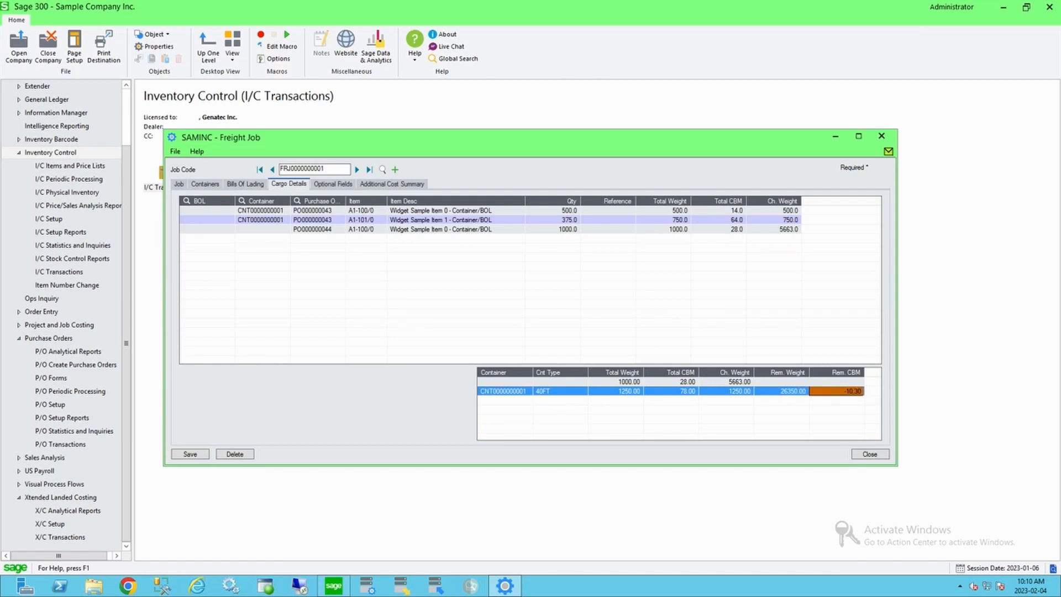
{"action": "left_click", "coordinate": [205, 184]}
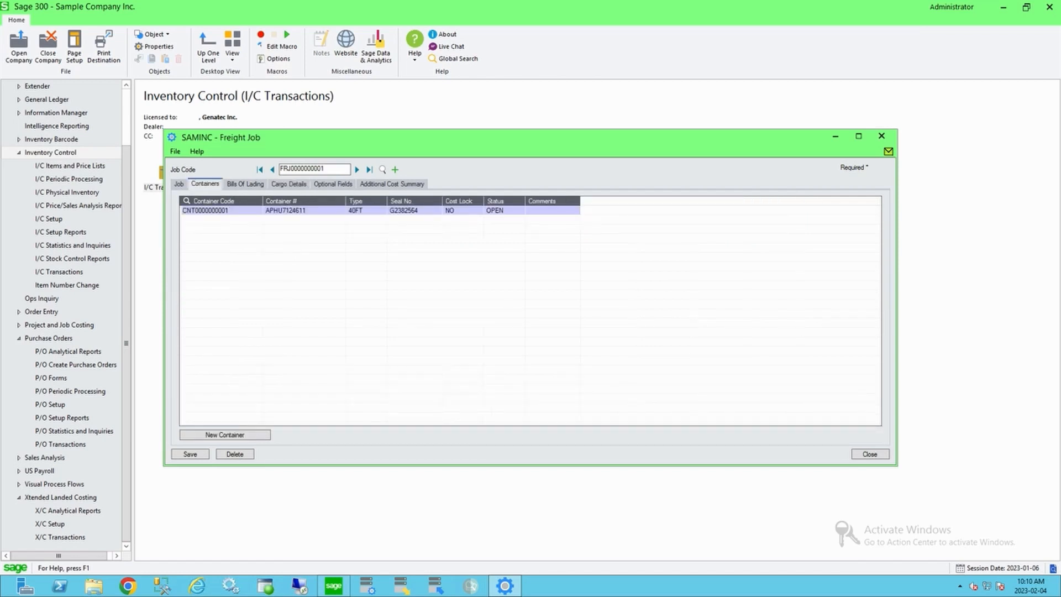
{"action": "left_click", "coordinate": [221, 210]}
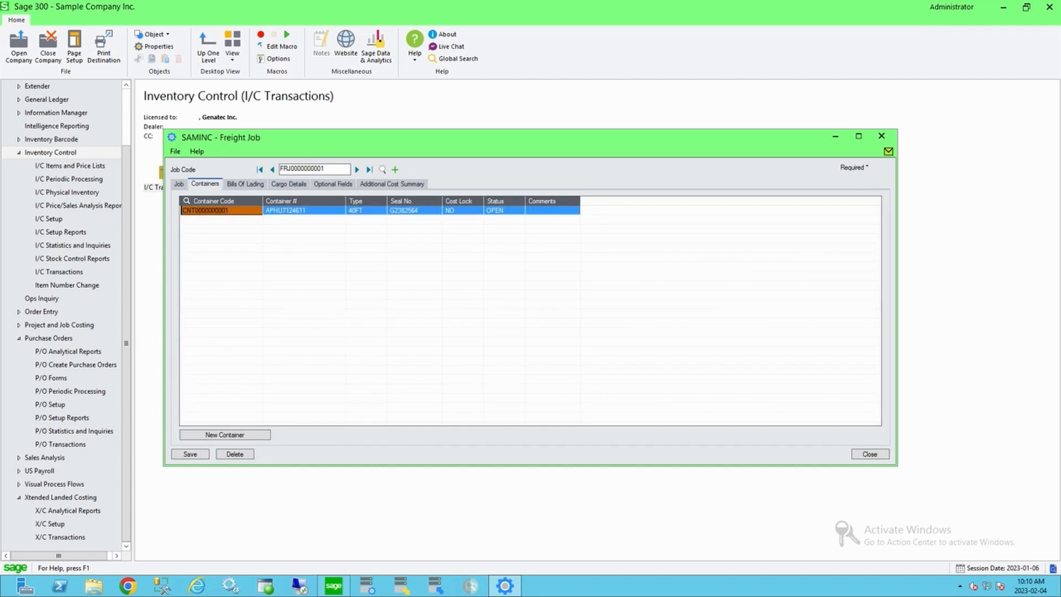
{"action": "key", "text": "Insert"}
{"action": "key", "text": "F5"}
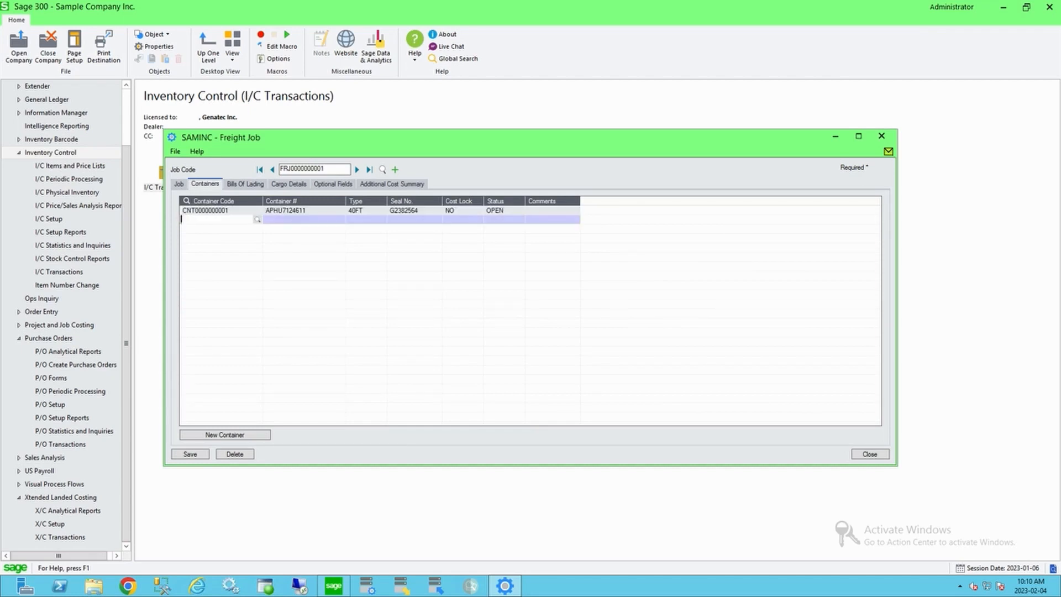
{"action": "key", "text": "Down"}
{"action": "key", "text": "Return"}
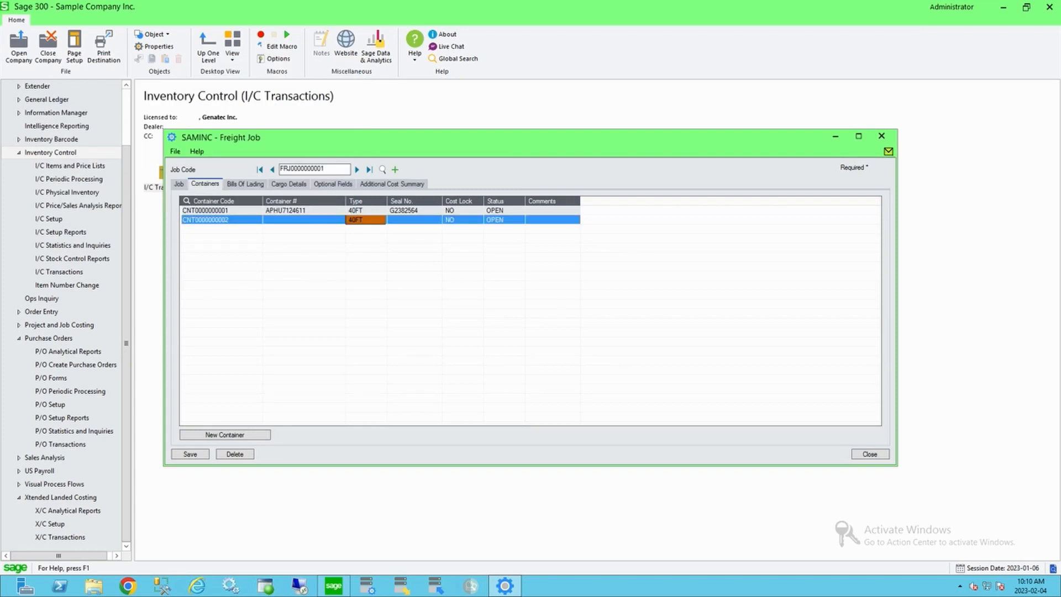
{"action": "left_click", "coordinate": [289, 184]}
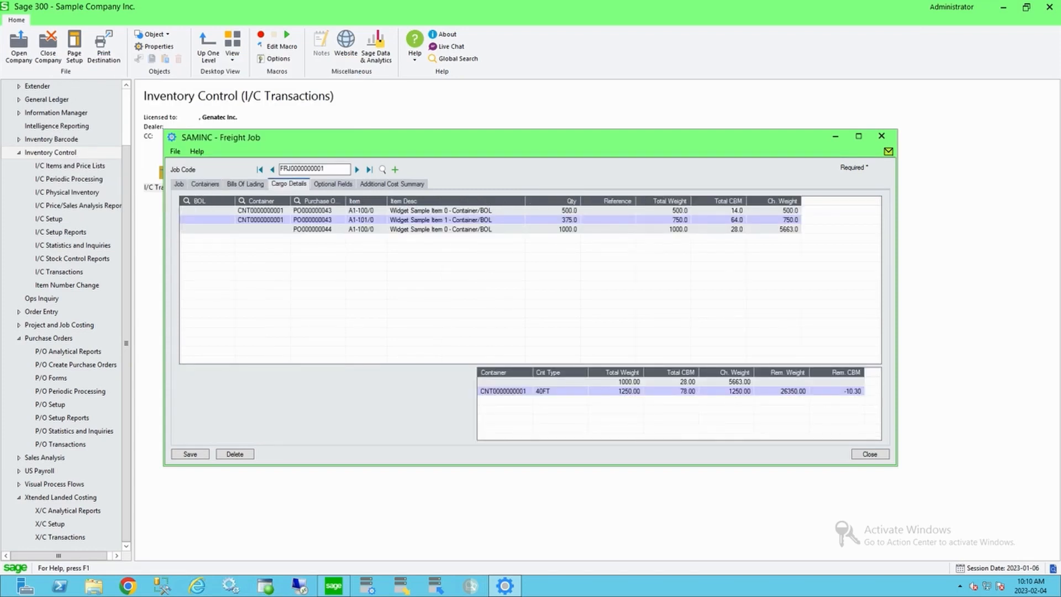
{"action": "left_click", "coordinate": [718, 220]}
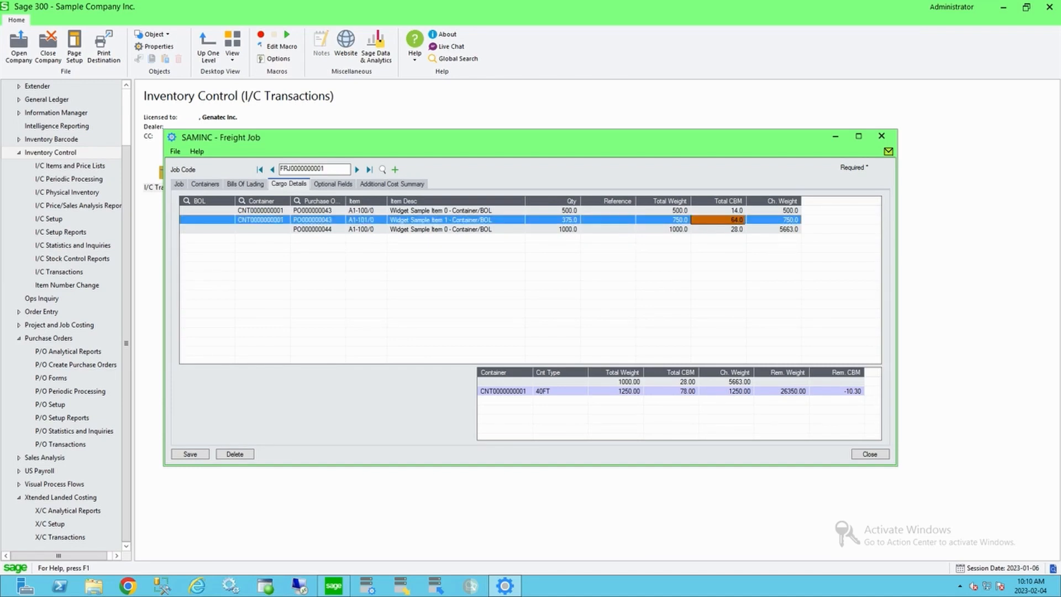
{"action": "left_click", "coordinate": [259, 219]}
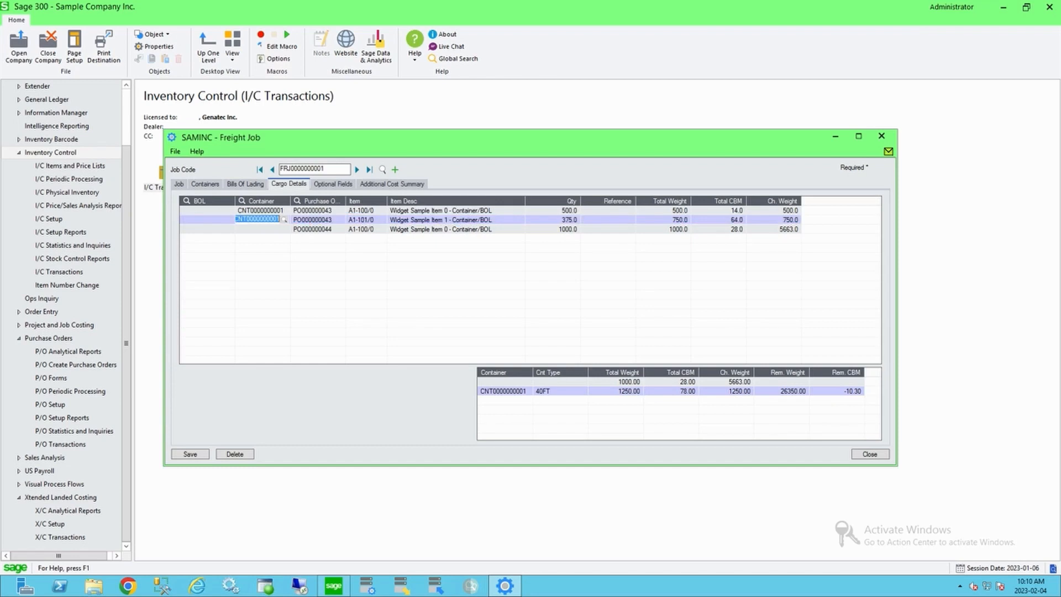
{"action": "left_click", "coordinate": [284, 220]}
{"action": "key", "text": "Down"}
{"action": "key", "text": "Return"}
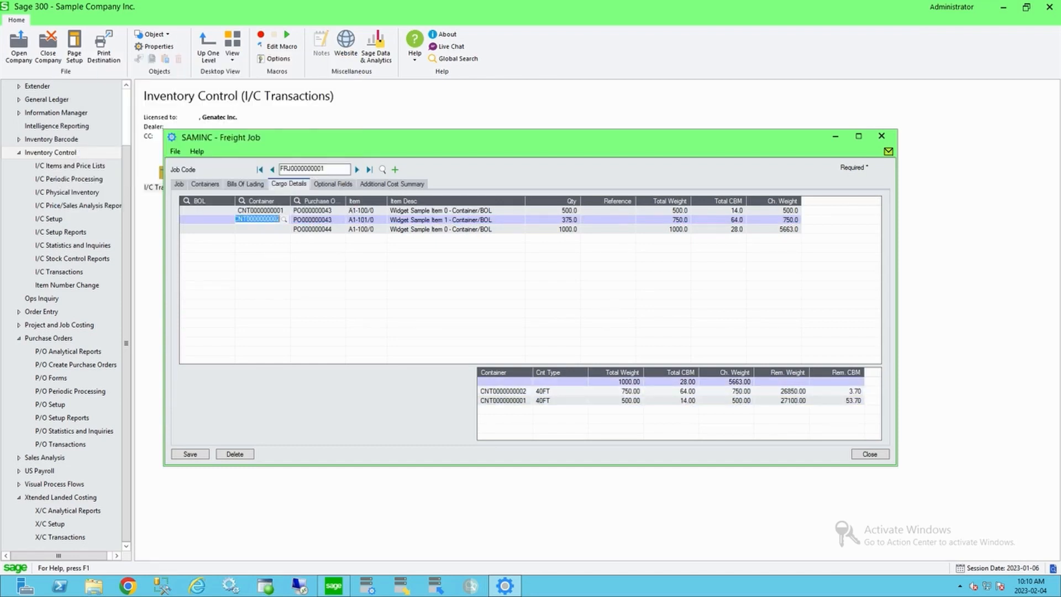
{"action": "left_click", "coordinate": [259, 230]}
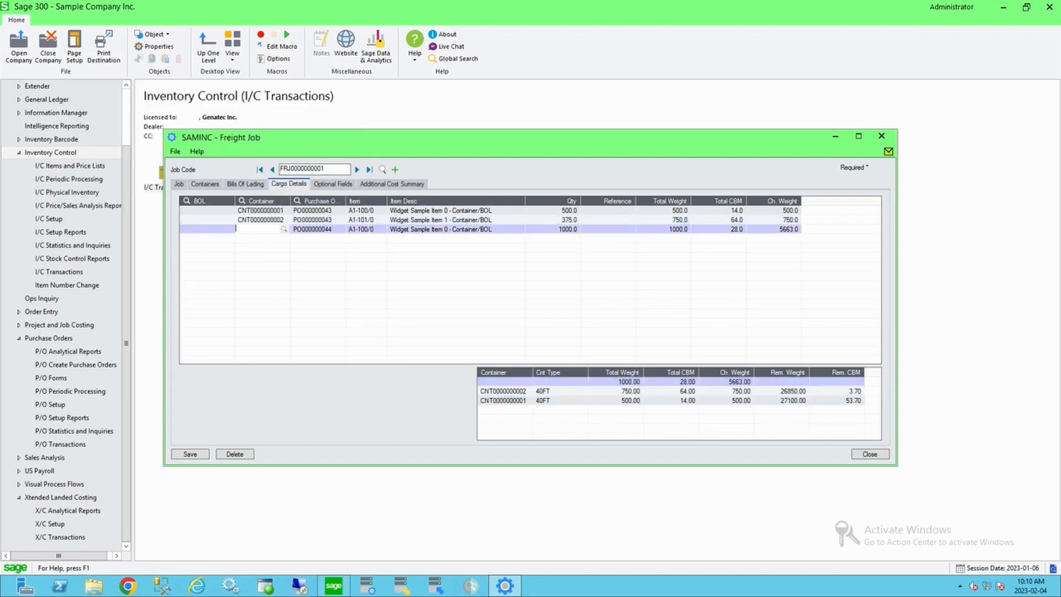
{"action": "left_click", "coordinate": [284, 229]}
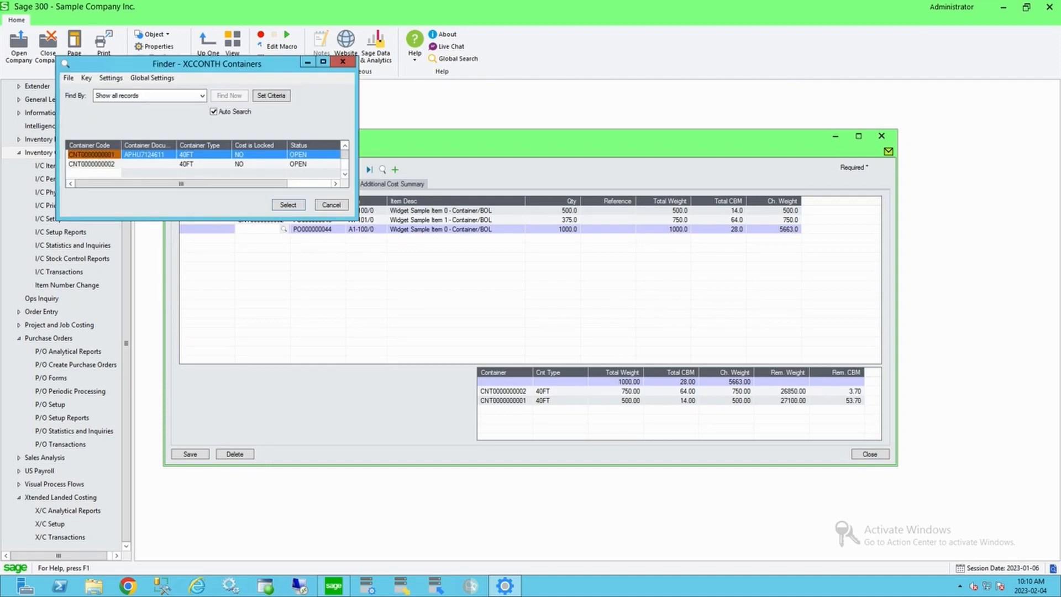
{"action": "key", "text": "Return"}
{"action": "key", "text": "Tab"}
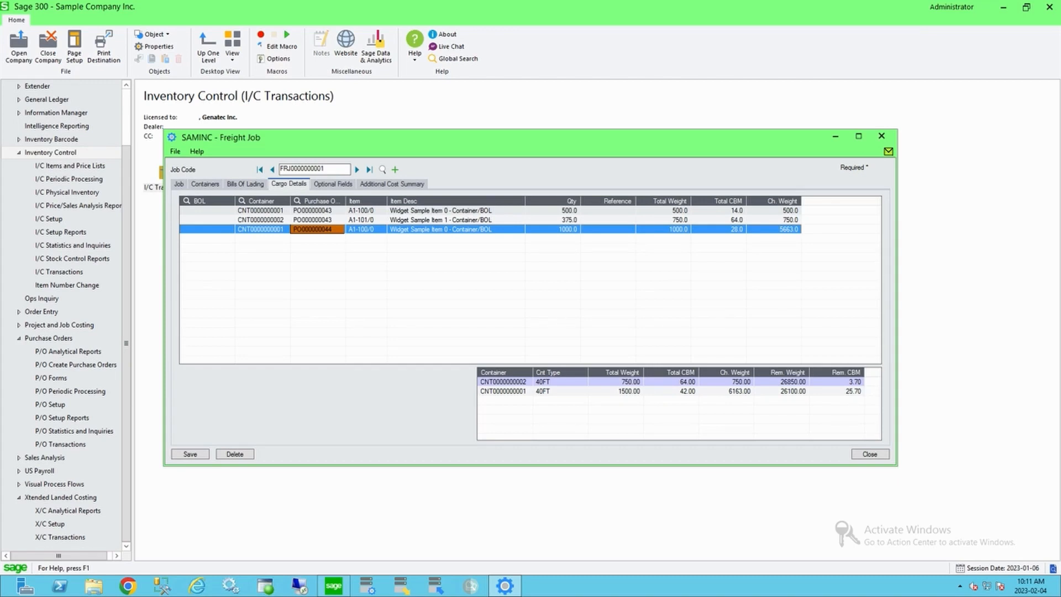
Step: Compare the remaining weight and remaining CBM of both containers in the container summary
{"action": "left_click", "coordinate": [261, 210]}
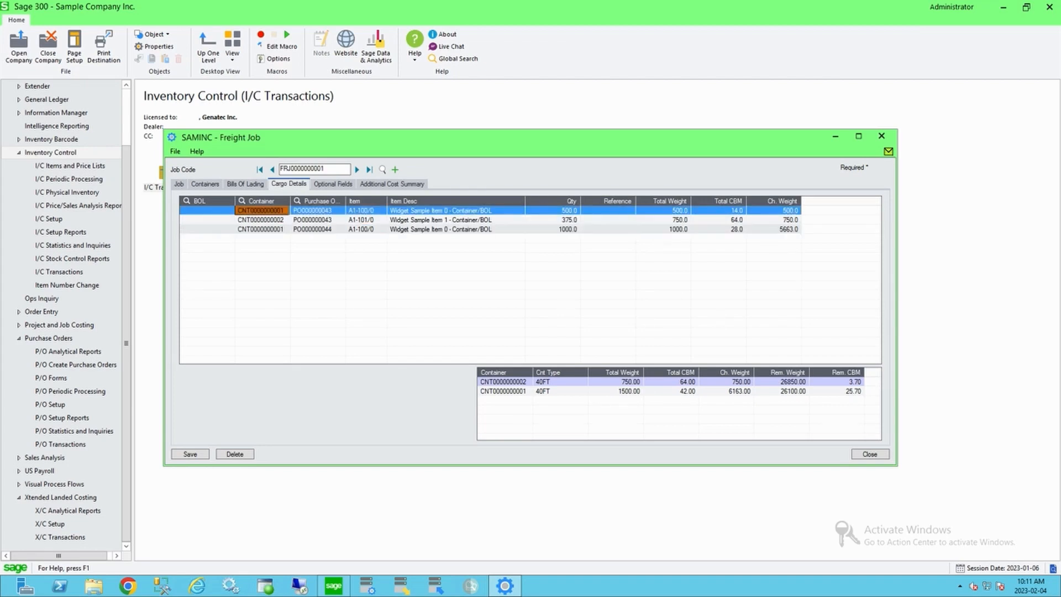
{"action": "left_click", "coordinate": [504, 391]}
{"action": "left_click", "coordinate": [837, 391]}
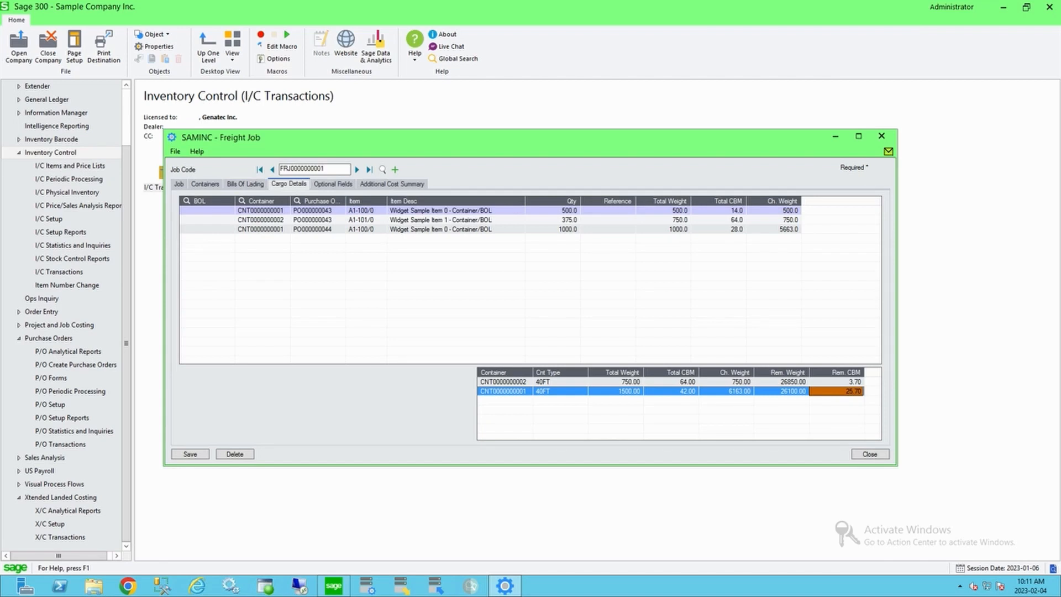
{"action": "left_click", "coordinate": [504, 382]}
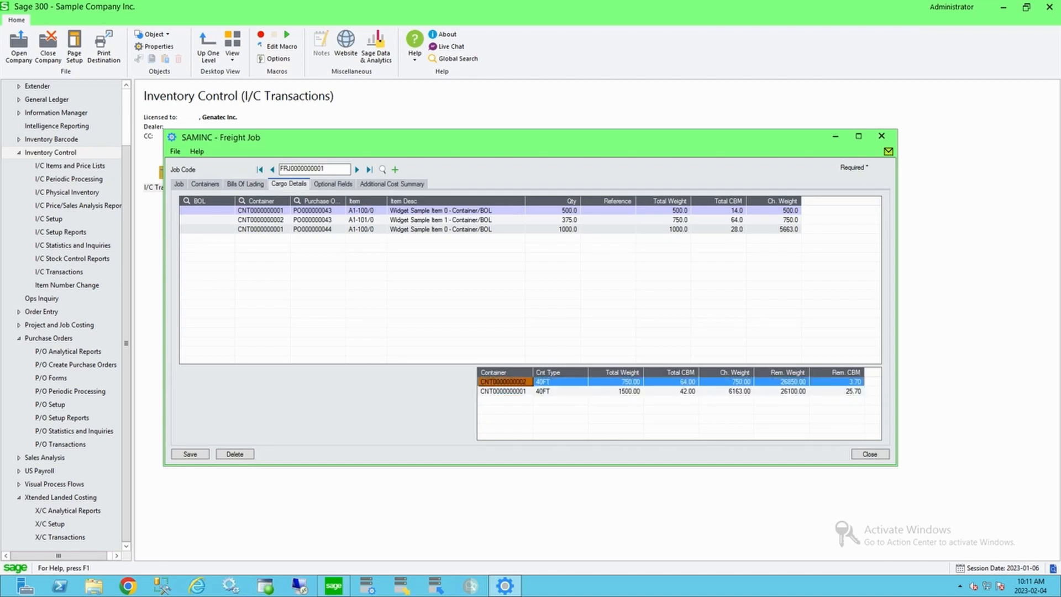
{"action": "left_click", "coordinate": [837, 382]}
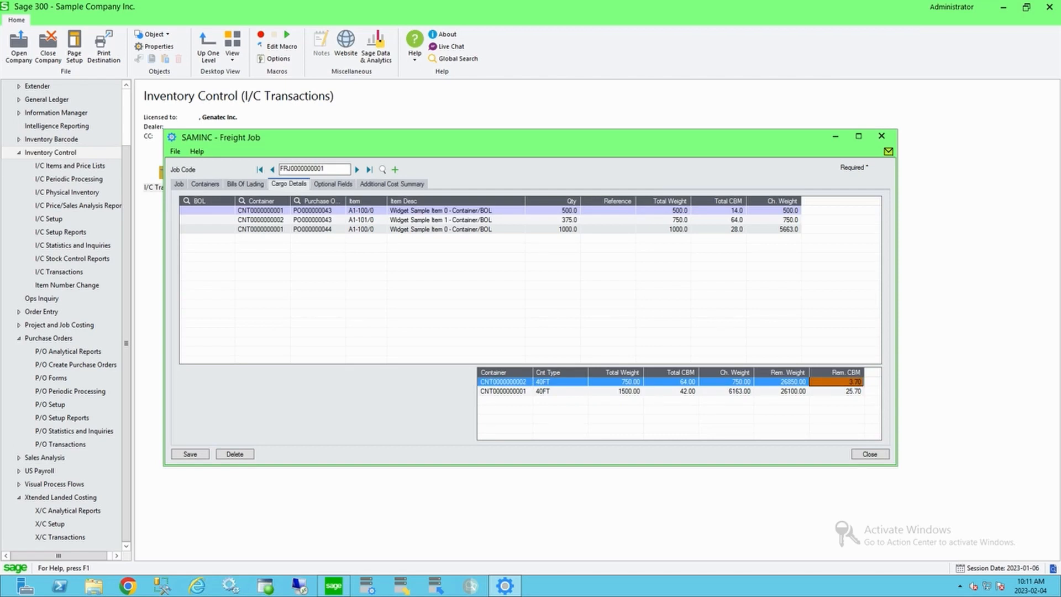
{"action": "left_click", "coordinate": [782, 392]}
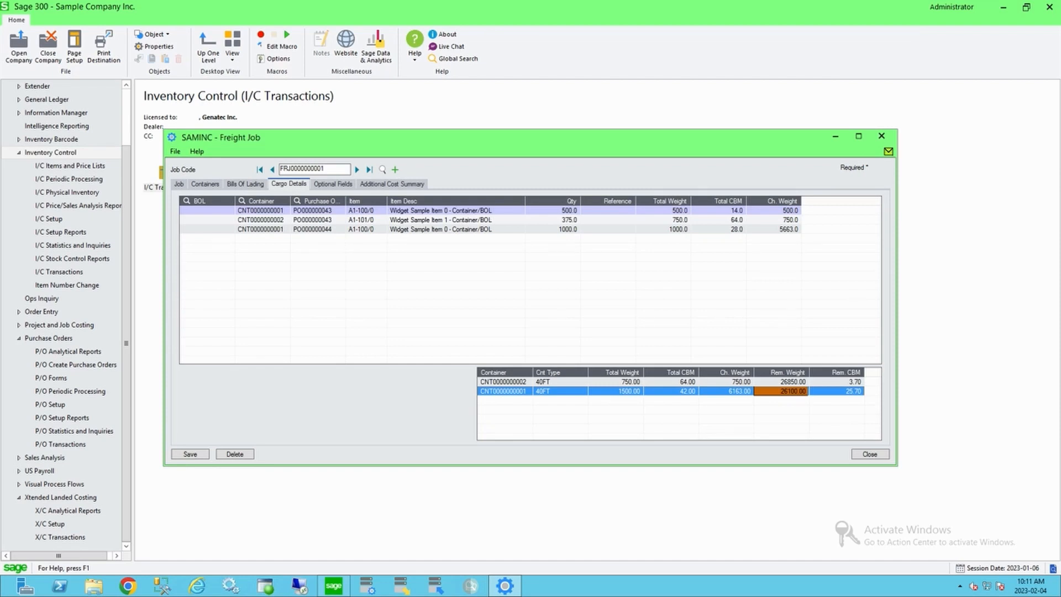
{"action": "left_click", "coordinate": [246, 184]}
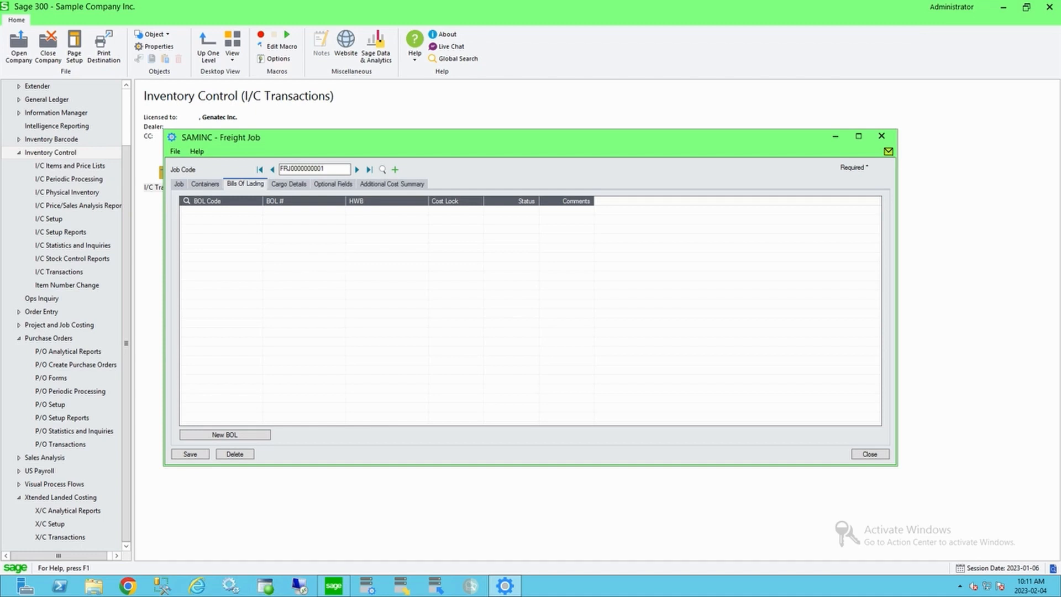
{"action": "left_click", "coordinate": [221, 210]}
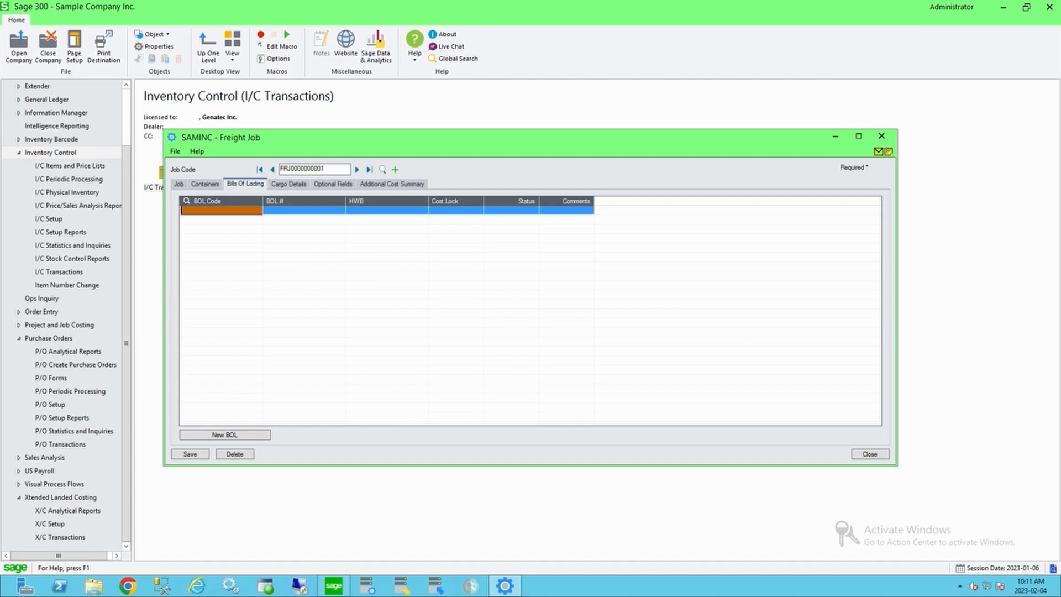
{"action": "left_click", "coordinate": [221, 210]}
{"action": "left_click", "coordinate": [257, 210]}
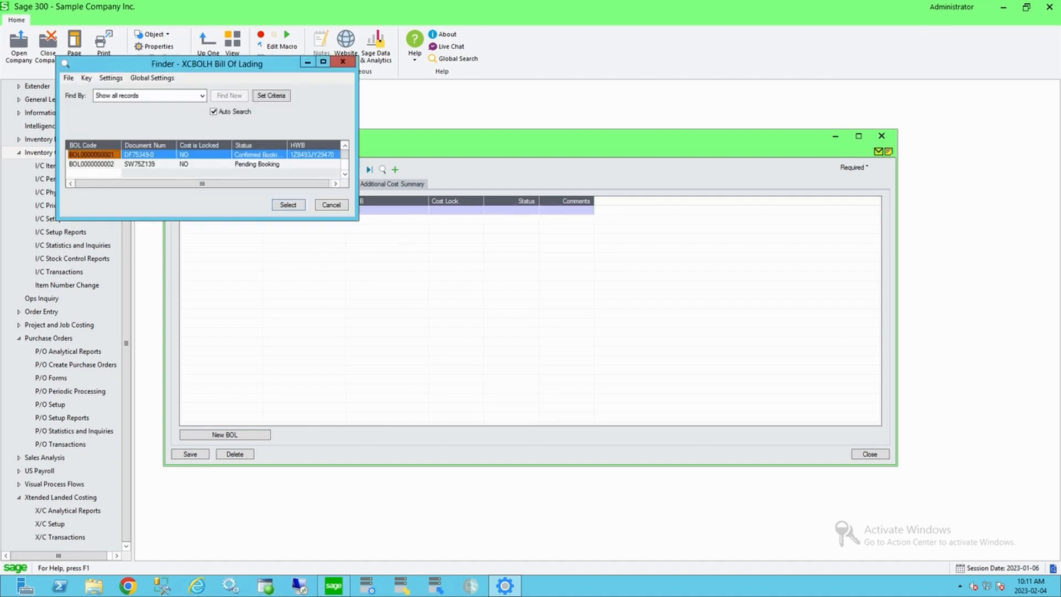
{"action": "key", "text": "Return"}
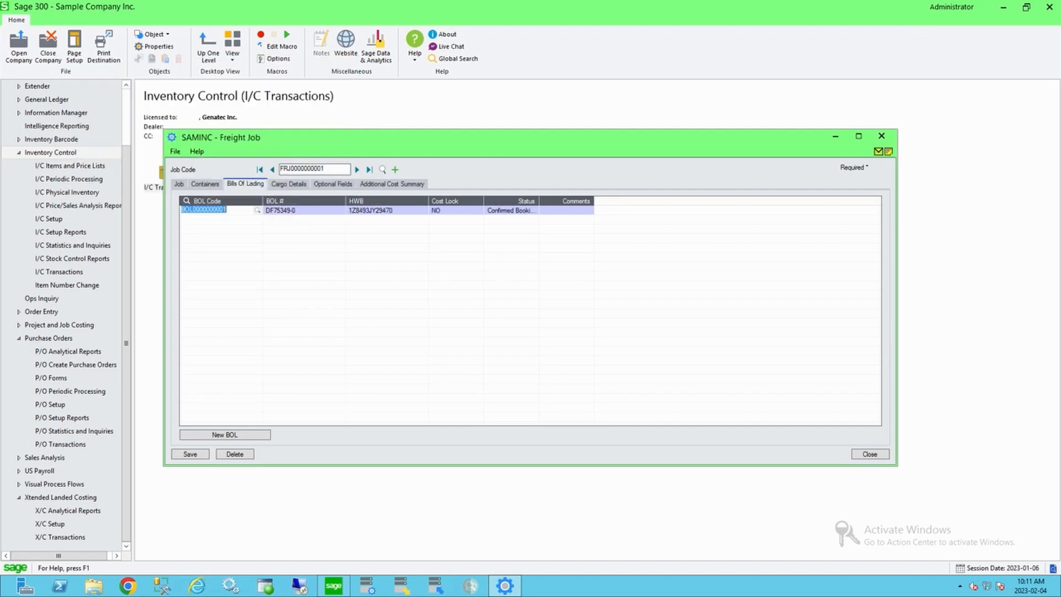
{"action": "key", "text": "Return"}
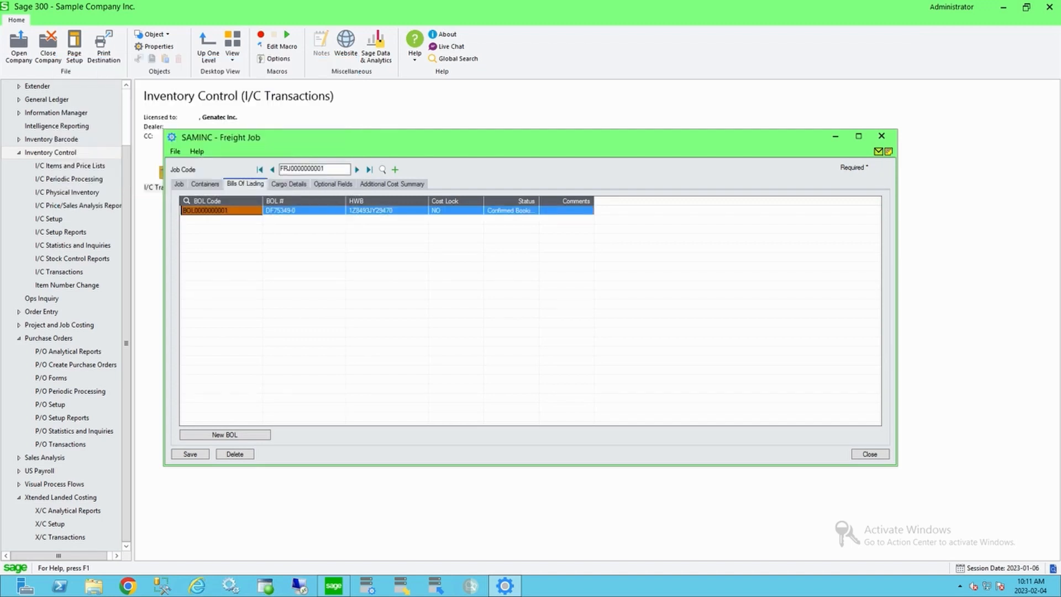
{"action": "left_click", "coordinate": [289, 184]}
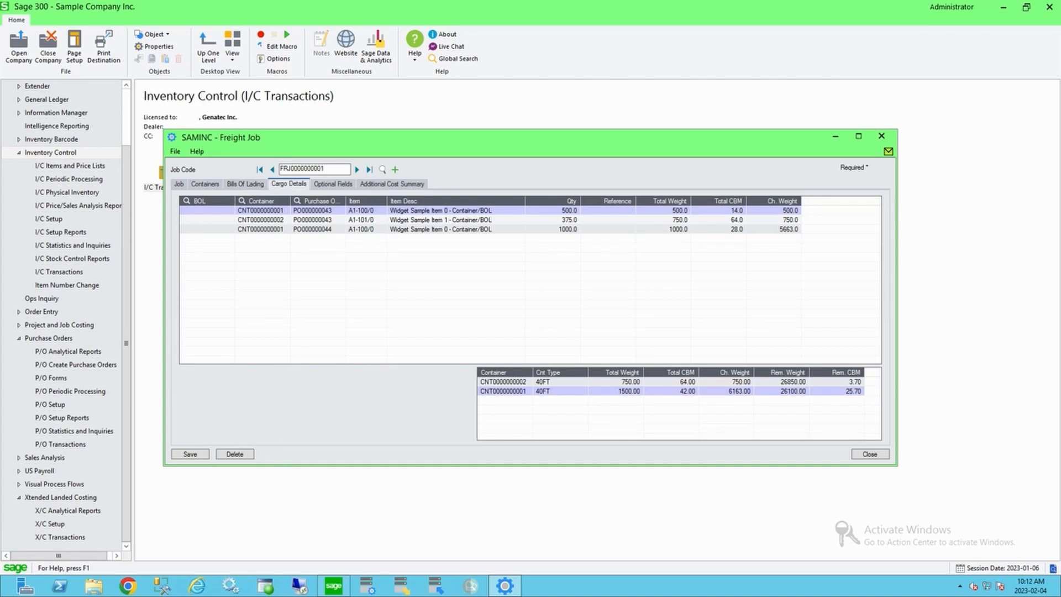
{"action": "left_click", "coordinate": [187, 201]}
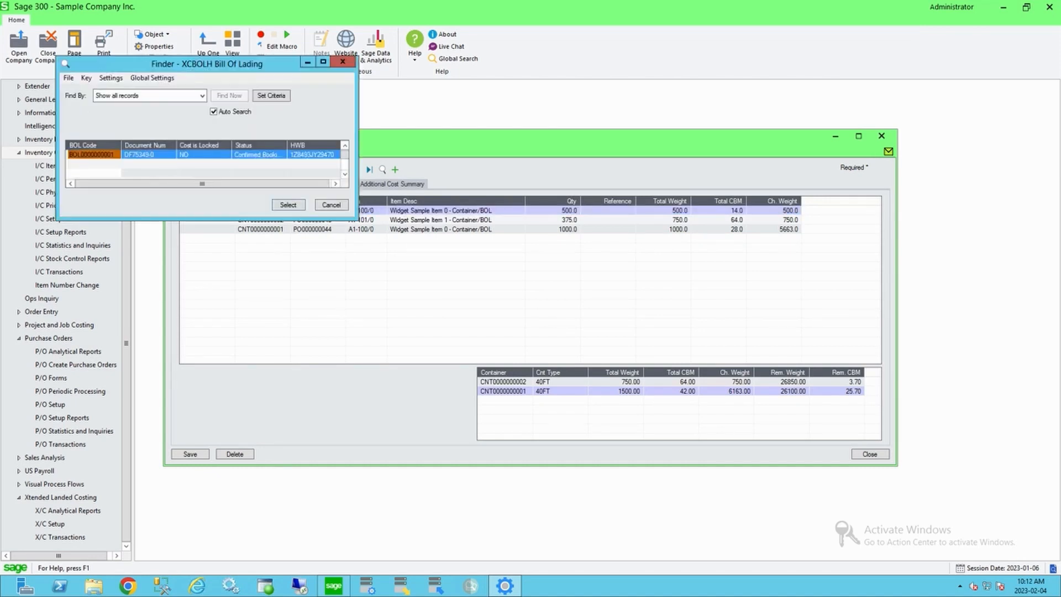
{"action": "key", "text": "Return"}
{"action": "left_click", "coordinate": [203, 220]}
{"action": "left_click", "coordinate": [229, 220]}
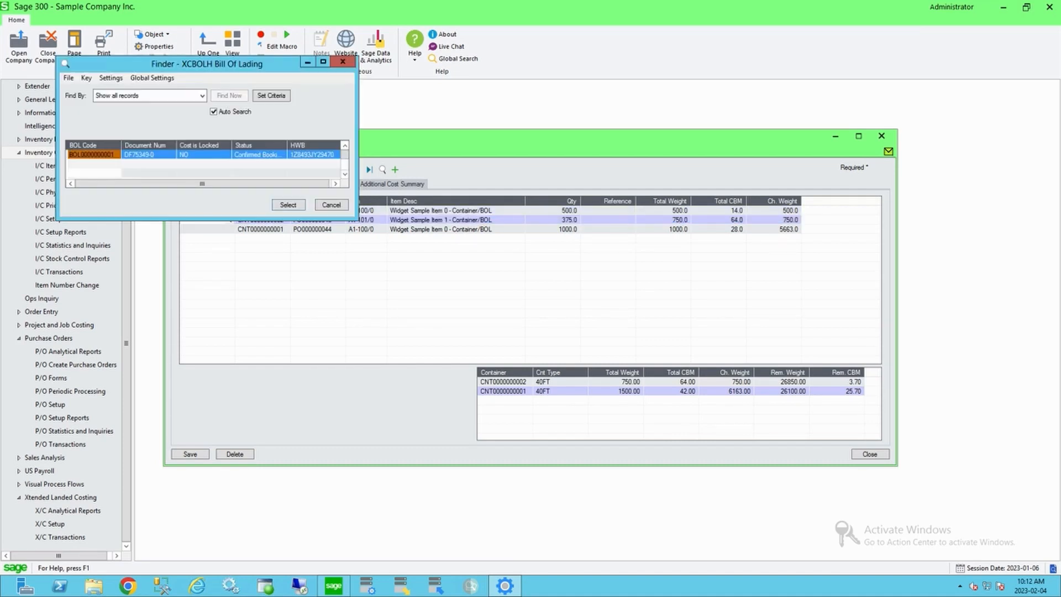
{"action": "key", "text": "Return"}
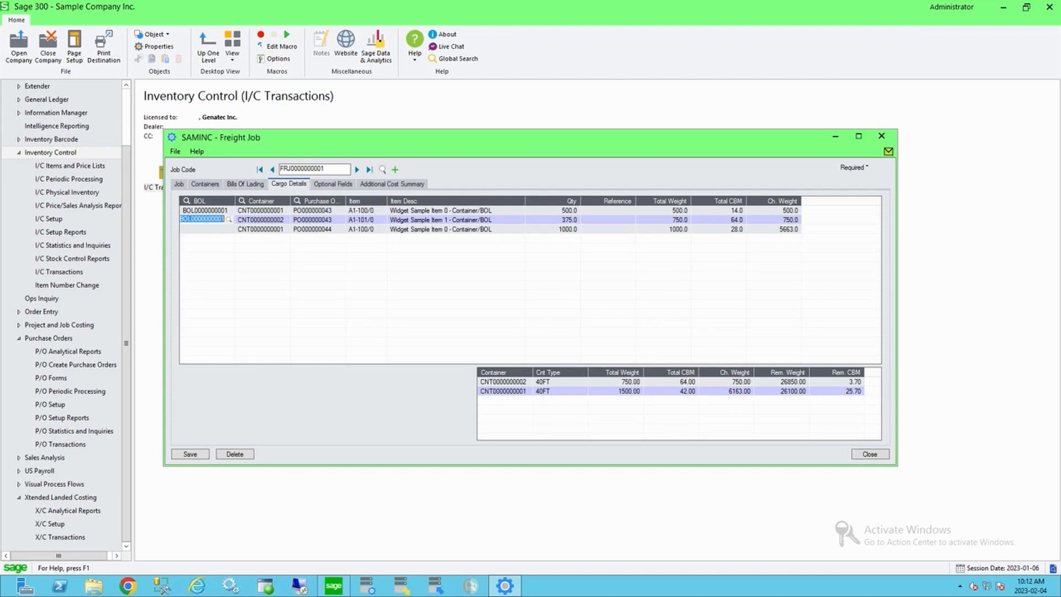
{"action": "left_click", "coordinate": [205, 184]}
{"action": "left_click", "coordinate": [245, 184]}
{"action": "left_click", "coordinate": [221, 211]}
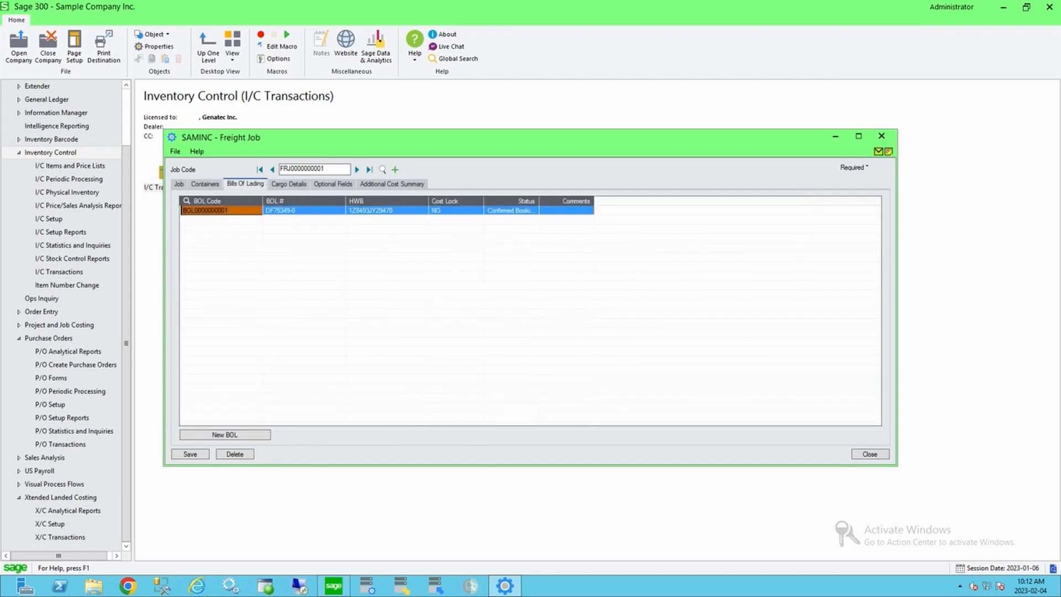
{"action": "key", "text": "Insert"}
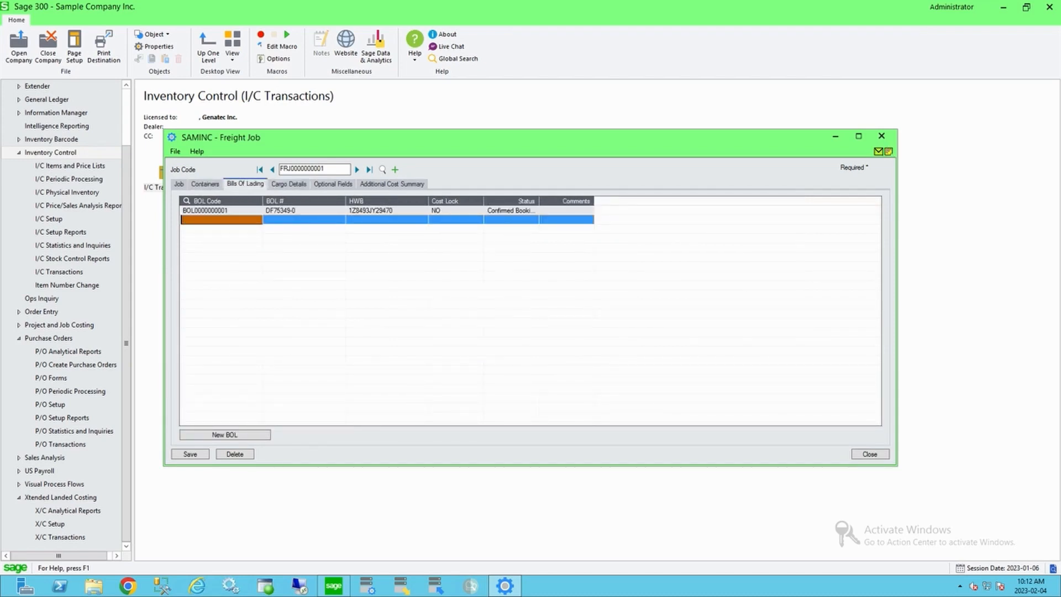
{"action": "key", "text": "F5"}
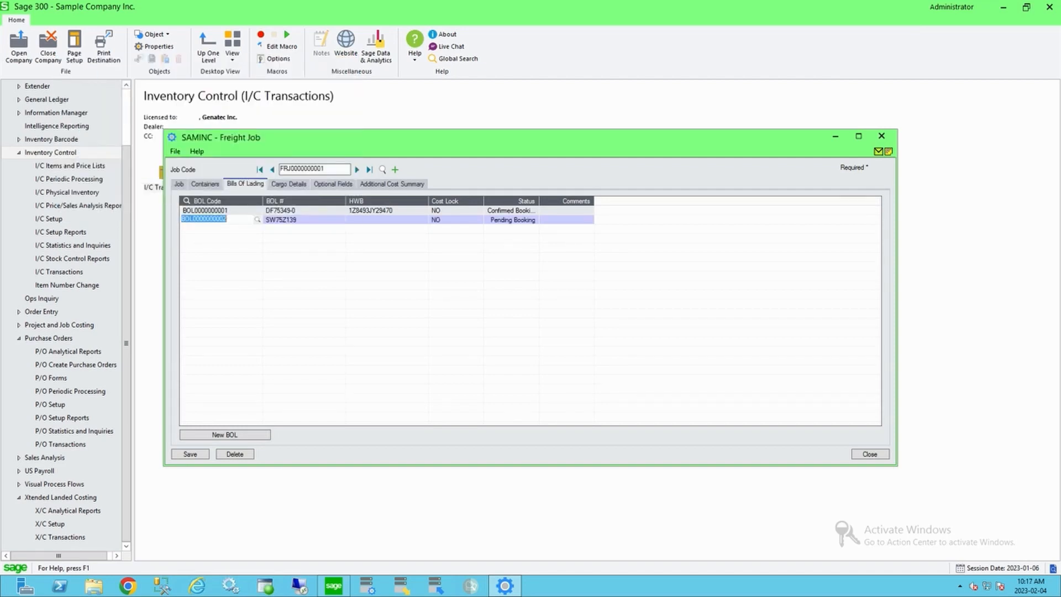
{"action": "left_click", "coordinate": [289, 184]}
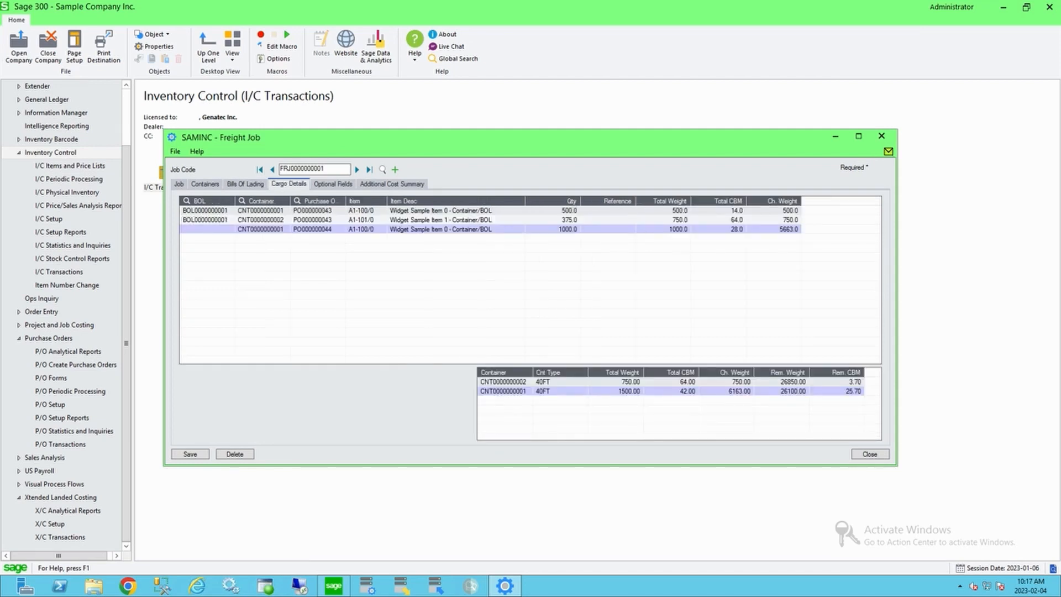
{"action": "double_click", "coordinate": [207, 229]}
{"action": "left_click", "coordinate": [229, 230]}
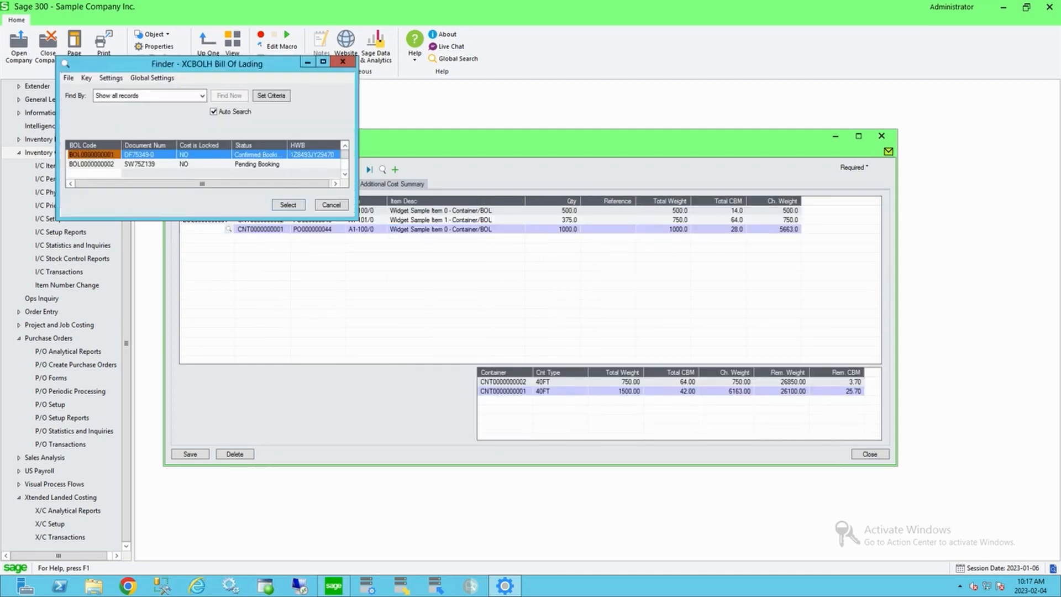
{"action": "key", "text": "Down"}
{"action": "key", "text": "Return"}
{"action": "left_click", "coordinate": [317, 229]}
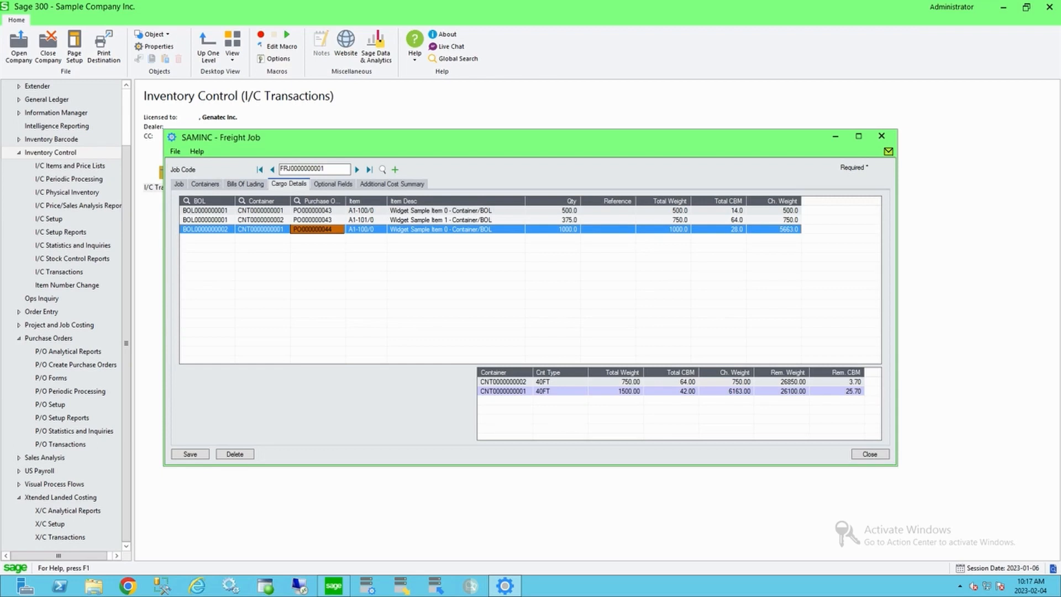
Step: Review the container summary and the cargo lines' bill of lading and container assignments
{"action": "left_click", "coordinate": [503, 381]}
{"action": "left_click", "coordinate": [503, 391]}
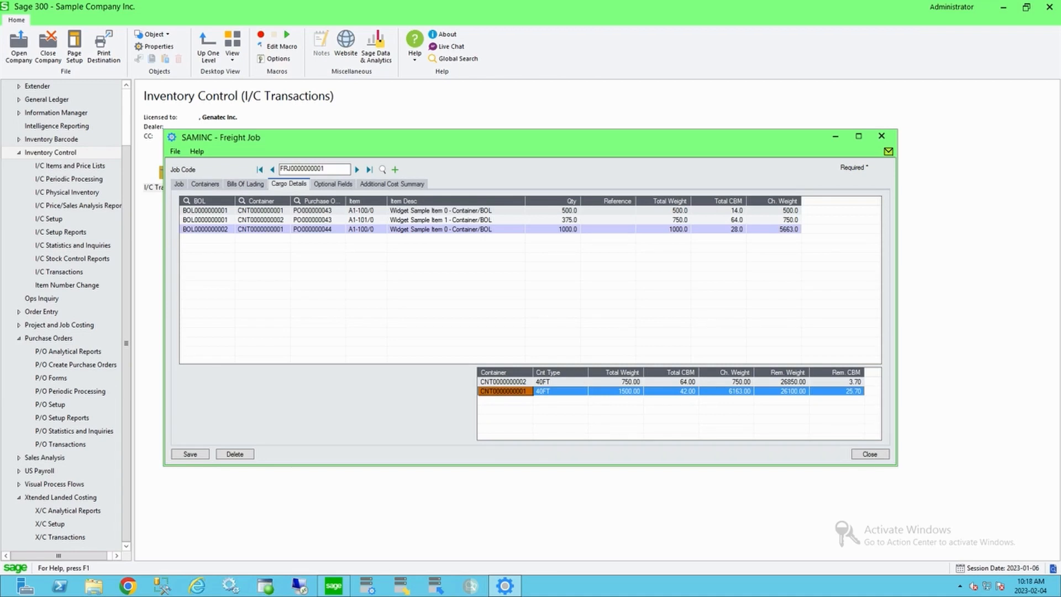
{"action": "left_click", "coordinate": [261, 211]}
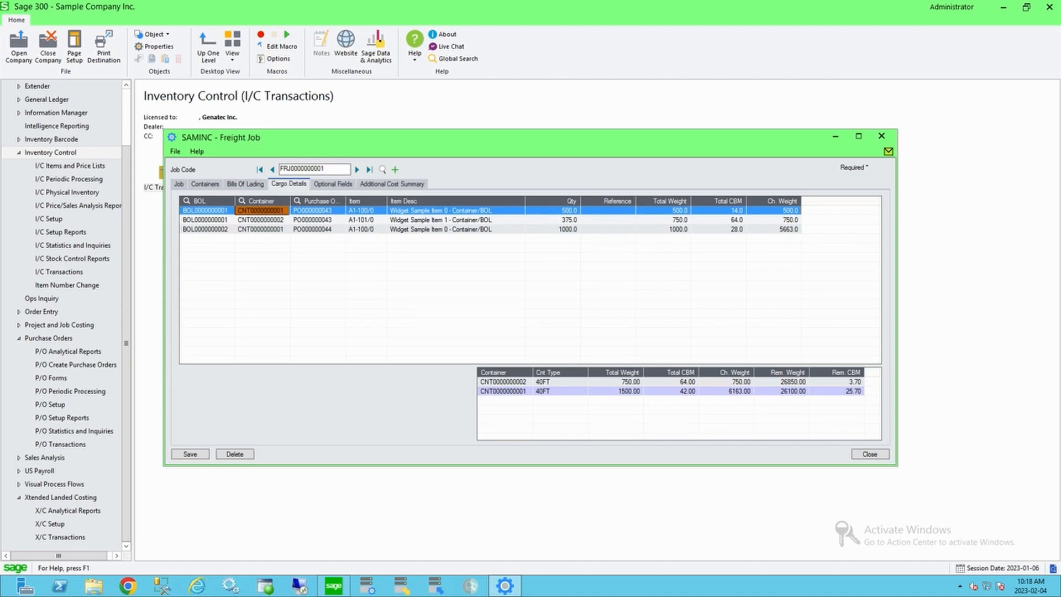
{"action": "left_click", "coordinate": [205, 210]}
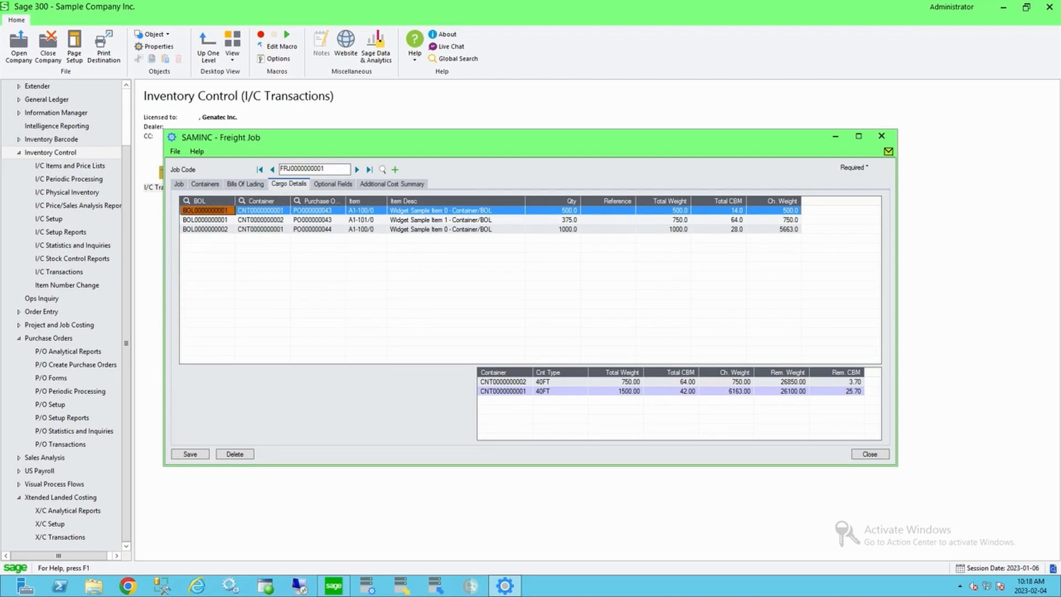
{"action": "left_click", "coordinate": [204, 184]}
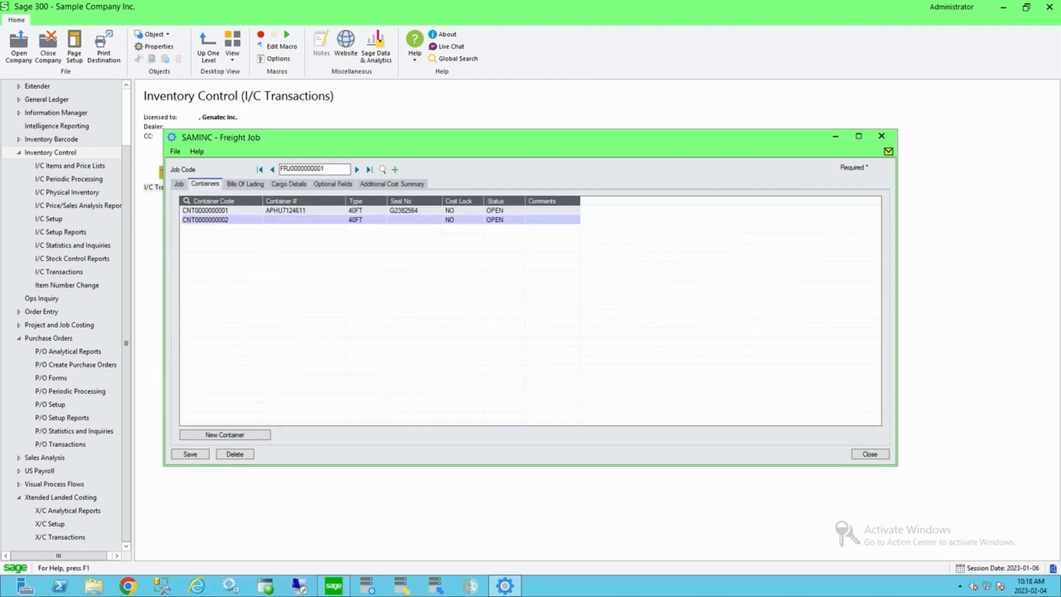
{"action": "left_click", "coordinate": [213, 211]}
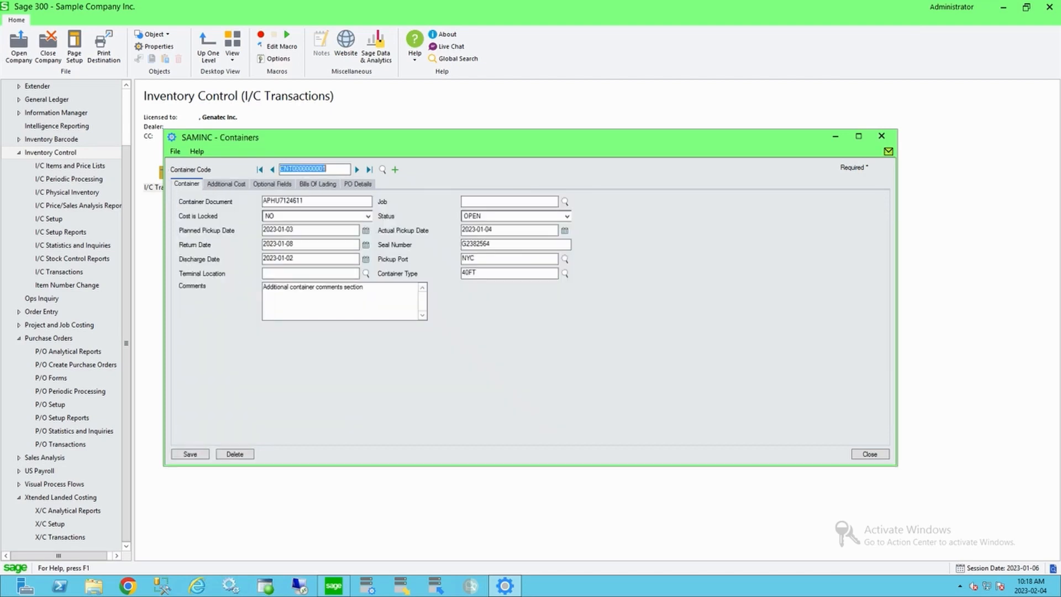
{"action": "left_click", "coordinate": [226, 184]}
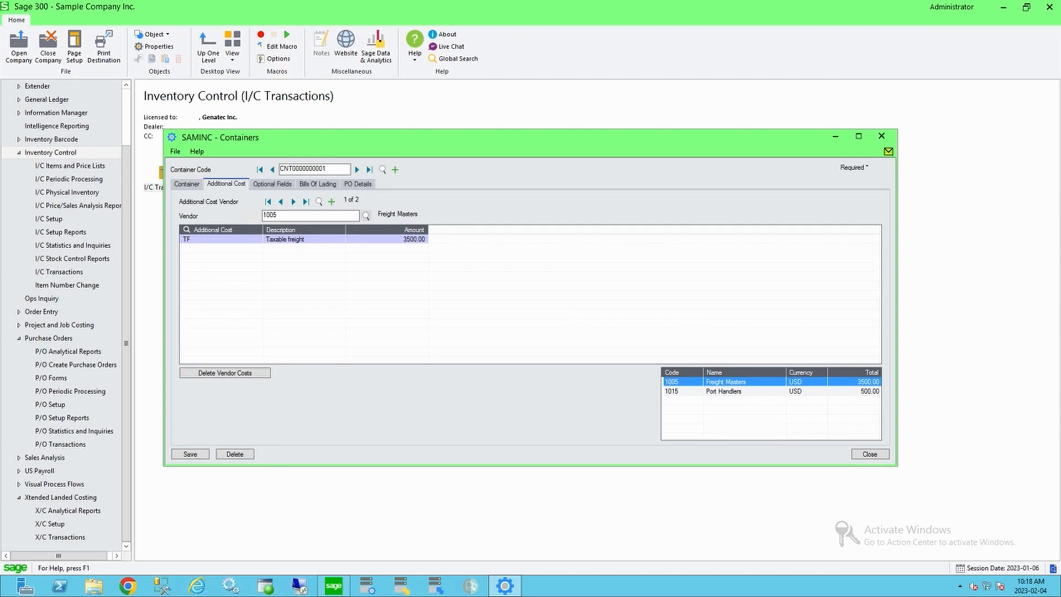
{"action": "left_click", "coordinate": [387, 239]}
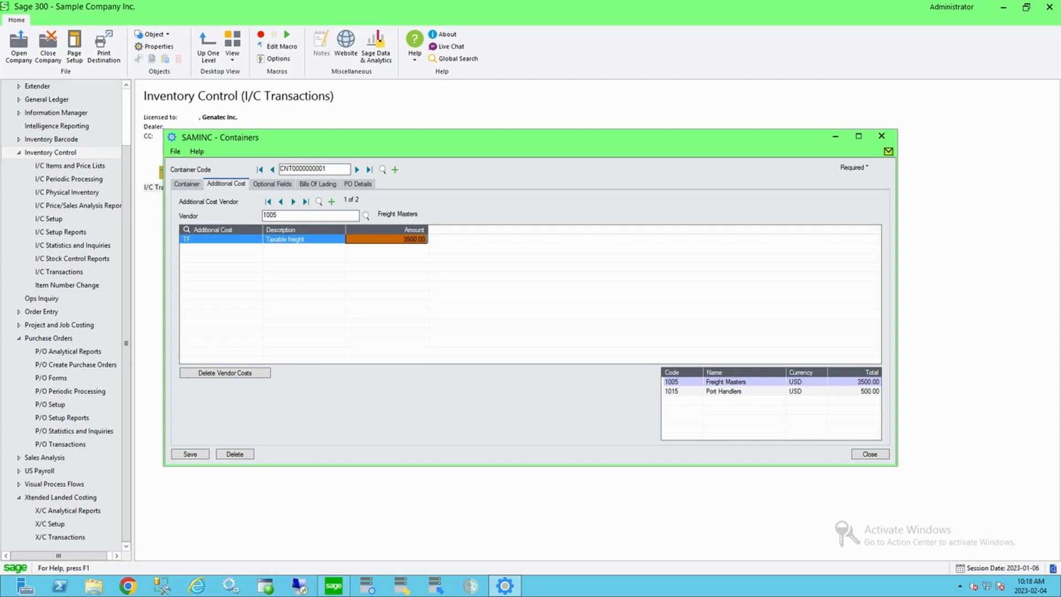
{"action": "left_click", "coordinate": [293, 202]}
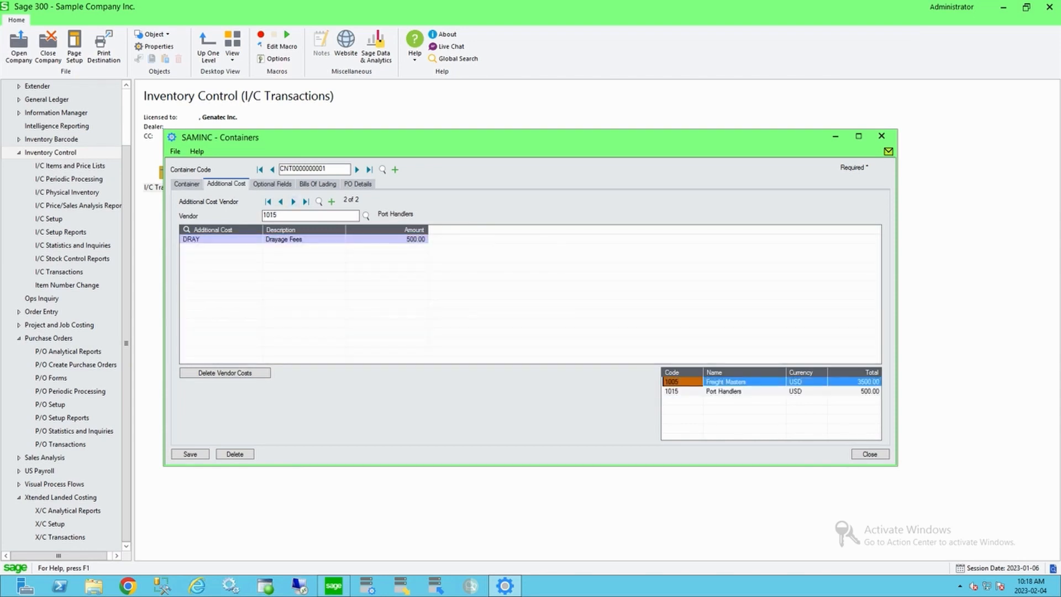
{"action": "left_click", "coordinate": [387, 239]}
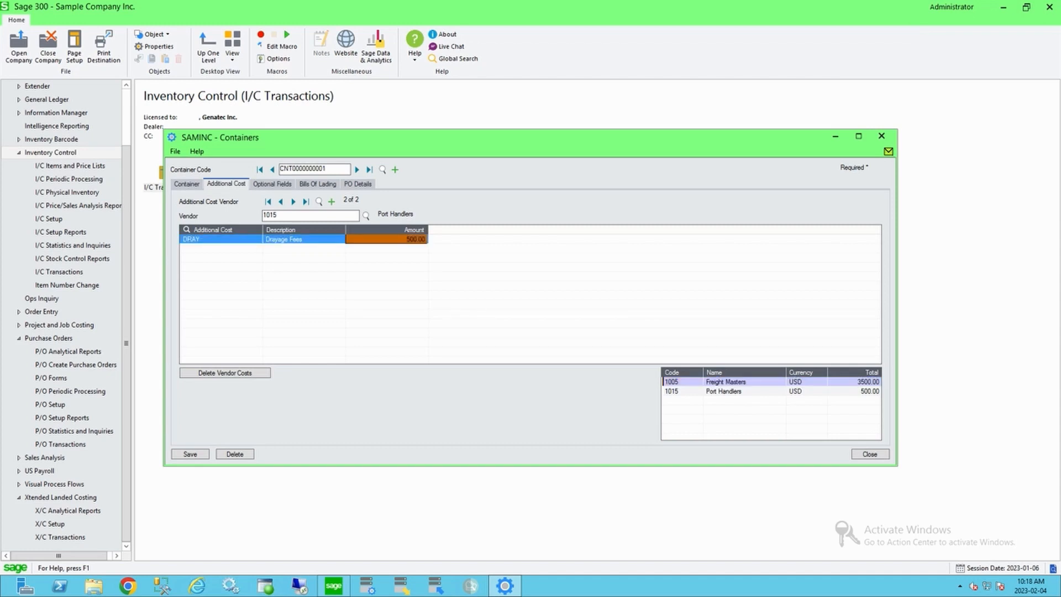
{"action": "left_click", "coordinate": [854, 391]}
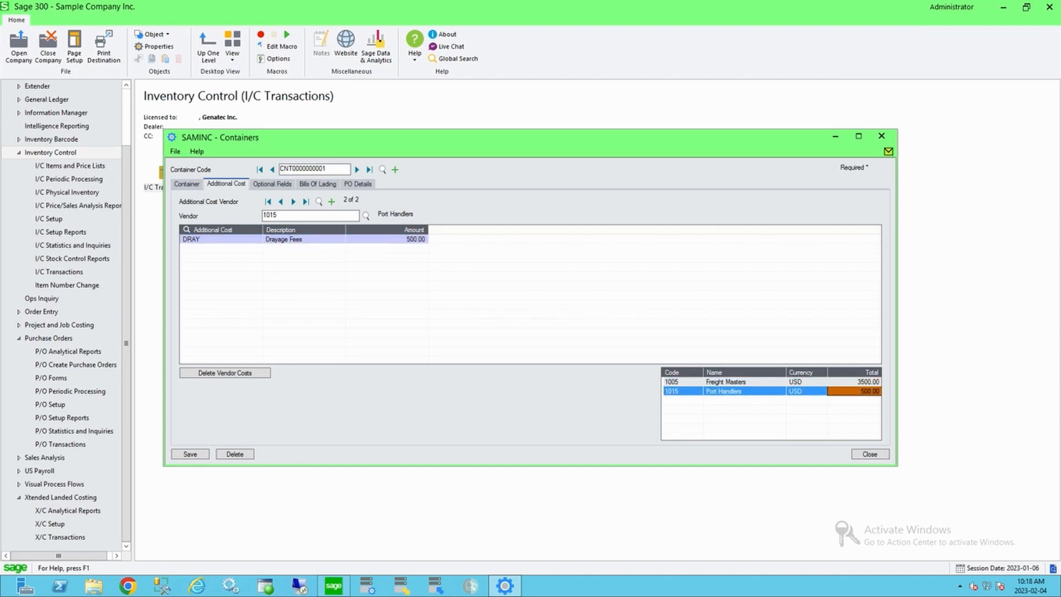
{"action": "left_click", "coordinate": [745, 381]}
{"action": "left_click", "coordinate": [744, 391]}
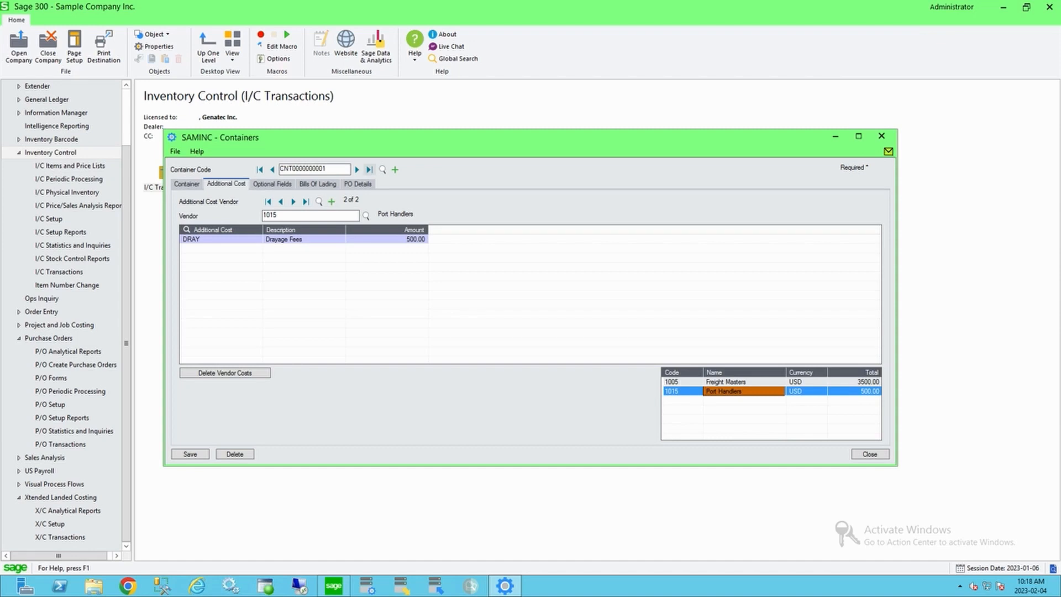
{"action": "left_click", "coordinate": [357, 170]}
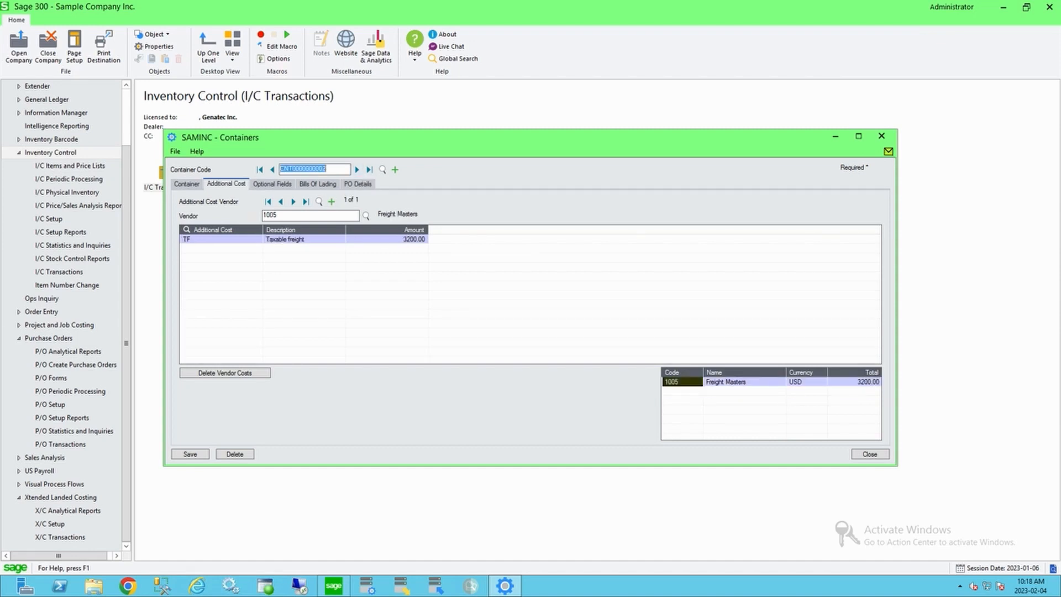
{"action": "left_click", "coordinate": [311, 214]}
{"action": "left_click", "coordinate": [387, 239]}
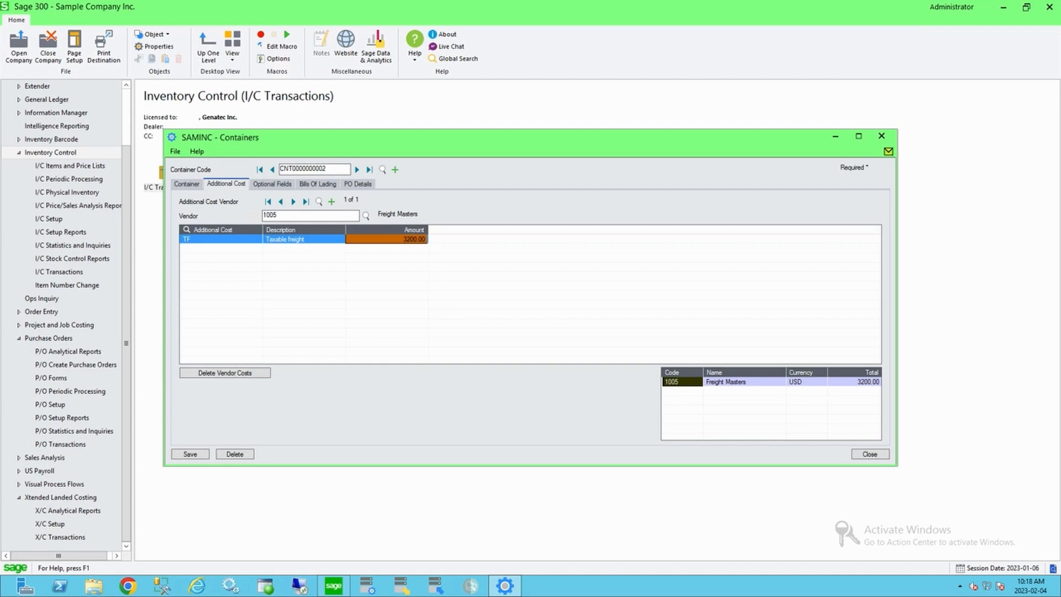
{"action": "left_click", "coordinate": [870, 454]}
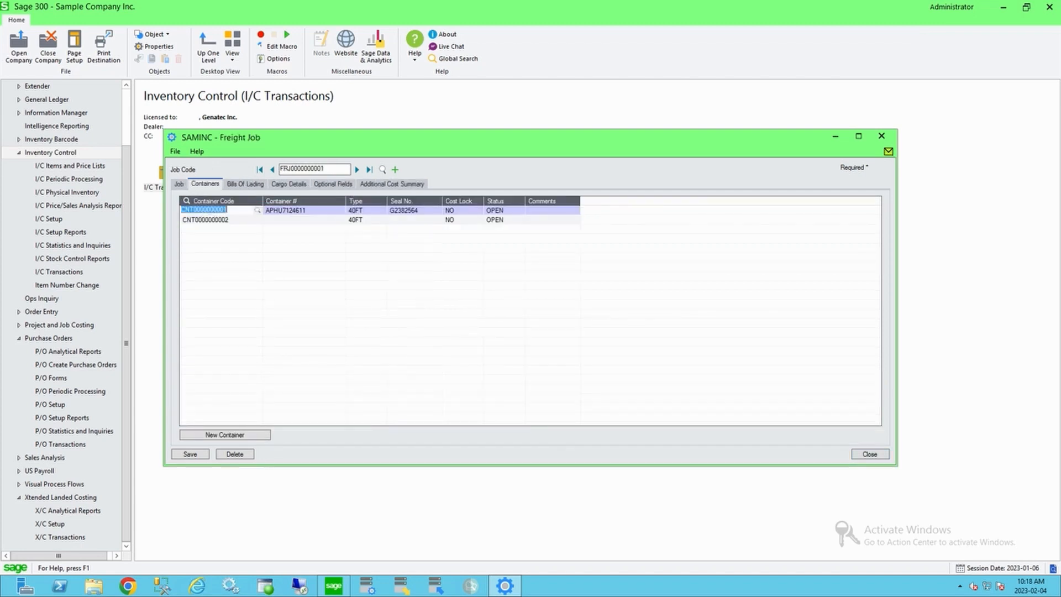
{"action": "left_click", "coordinate": [245, 184]}
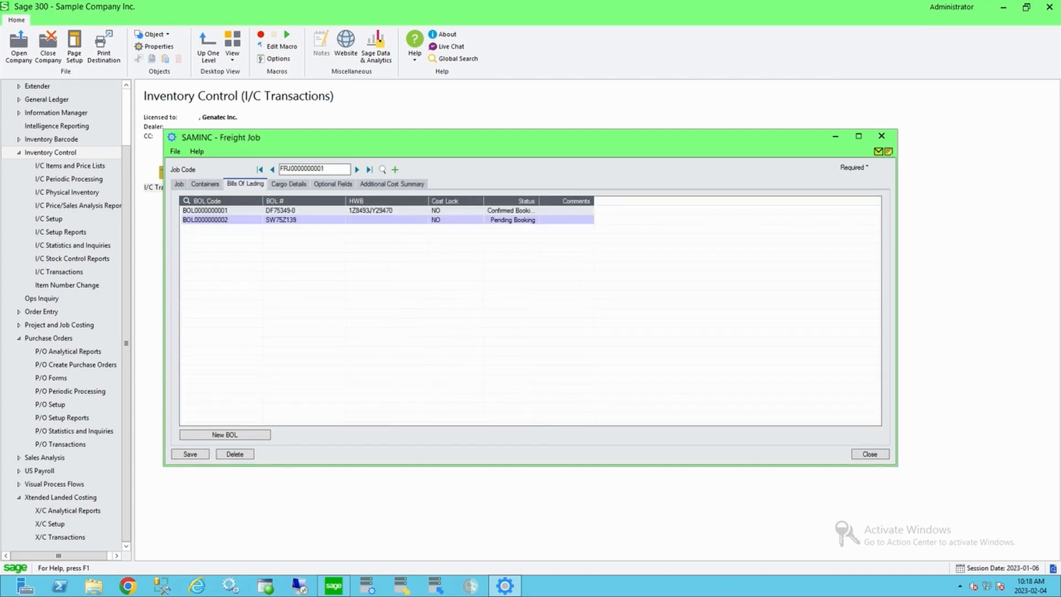
{"action": "left_click", "coordinate": [214, 210]}
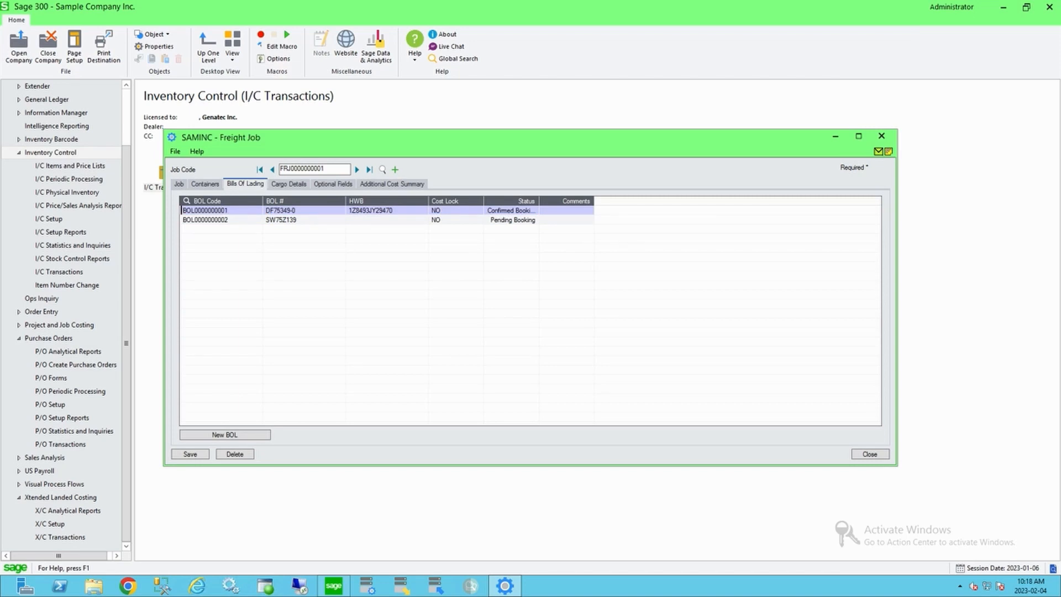
{"action": "left_click", "coordinate": [187, 201]}
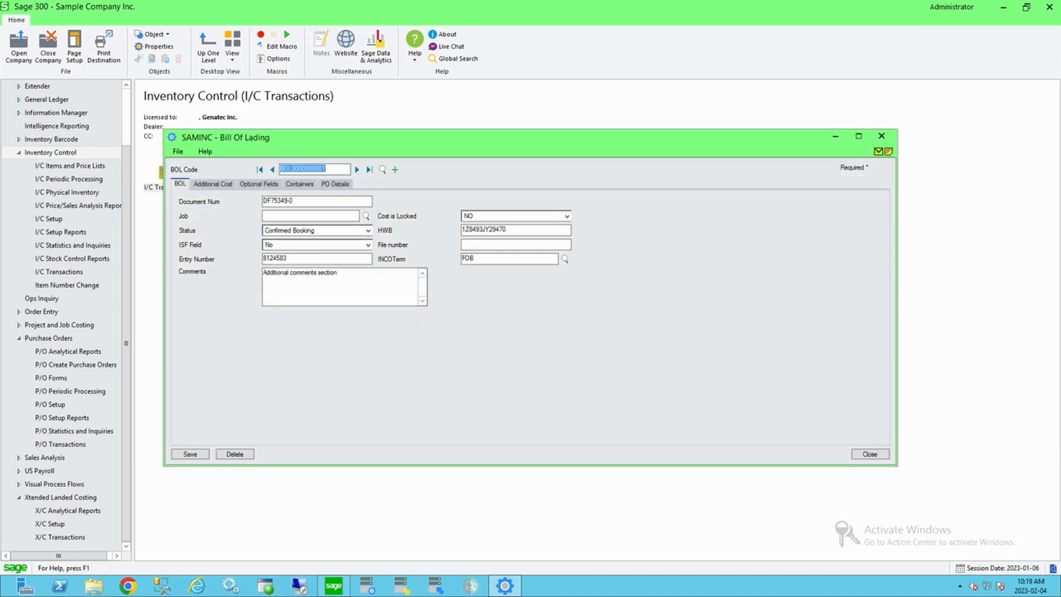
{"action": "left_click", "coordinate": [212, 184]}
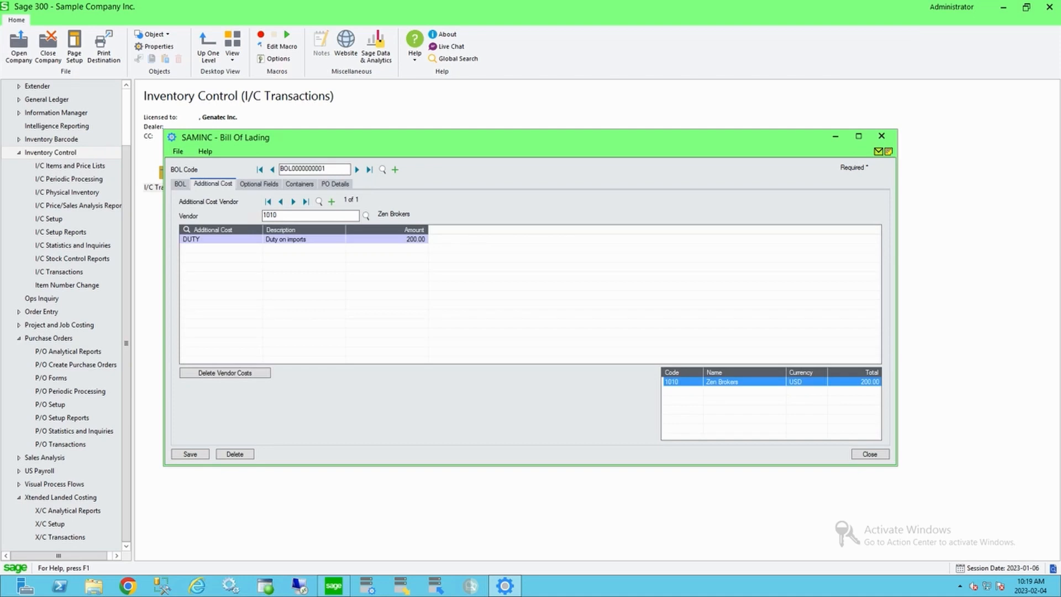
{"action": "left_click", "coordinate": [221, 239]}
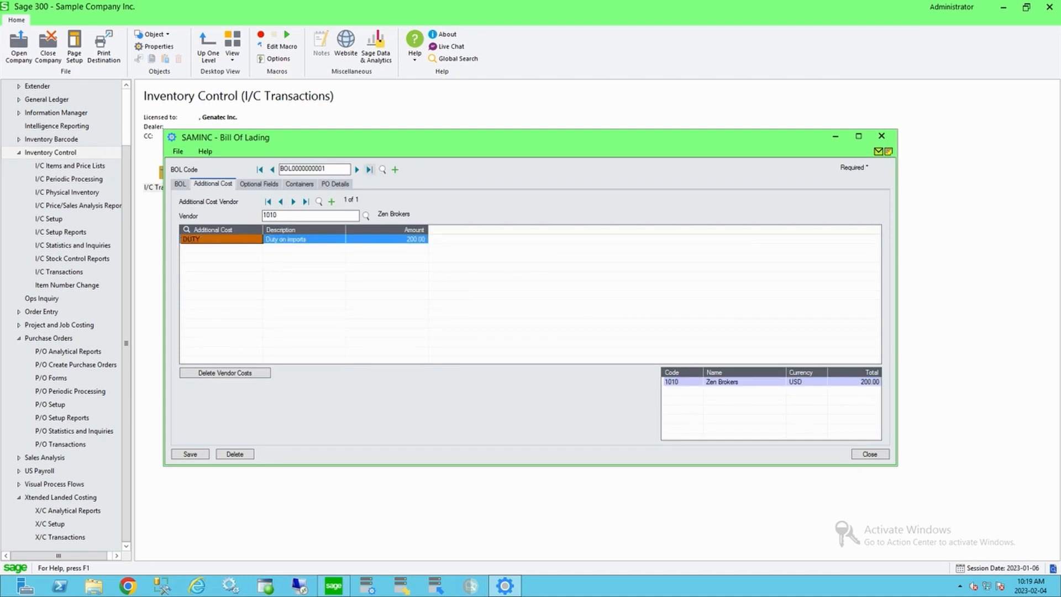
{"action": "left_click", "coordinate": [357, 169]}
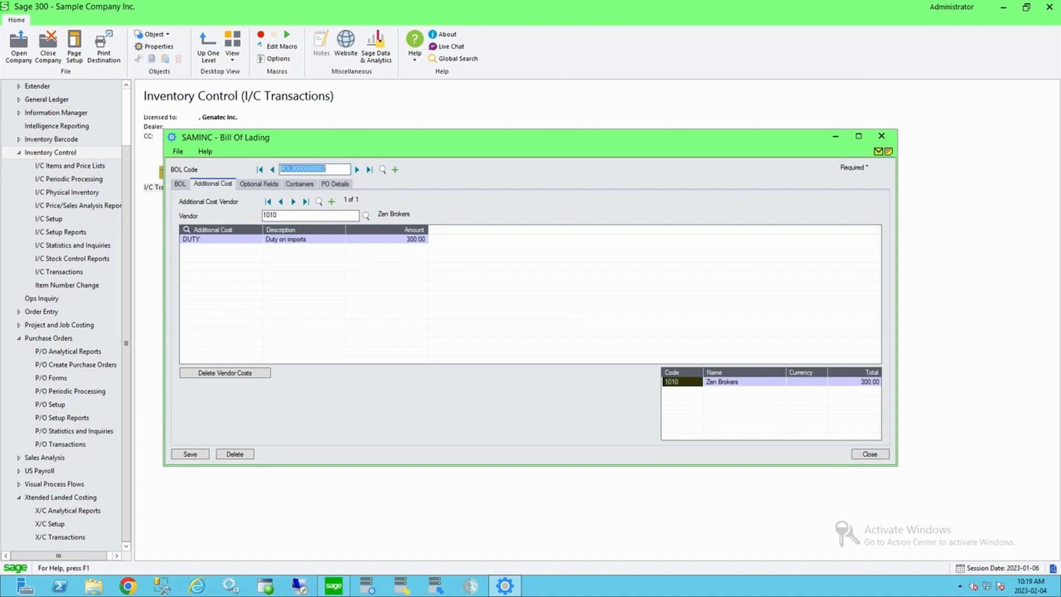
{"action": "left_click", "coordinate": [221, 239]}
{"action": "left_click", "coordinate": [387, 239]}
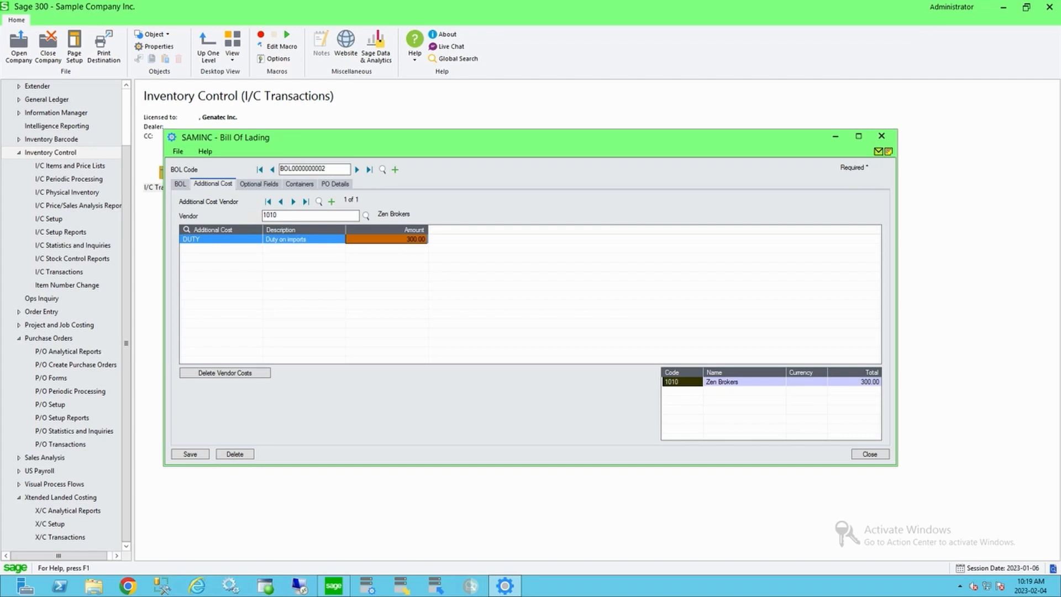
{"action": "left_click", "coordinate": [869, 454]}
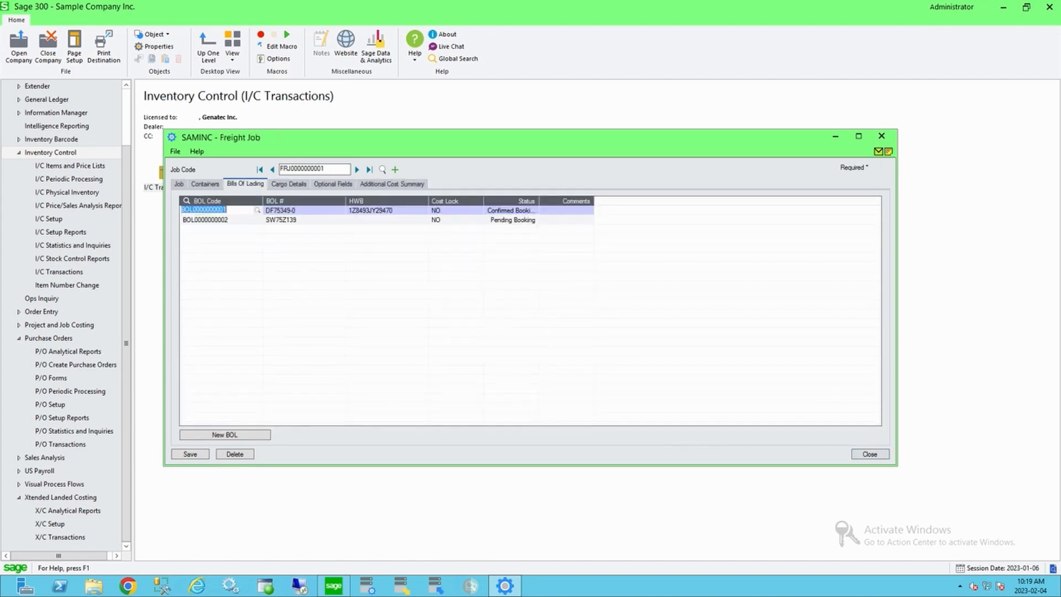
Step: Review the freight job's cargo details: each line's bill of lading, container, purchase order, quantity, weight and CBM
{"action": "left_click", "coordinate": [289, 184]}
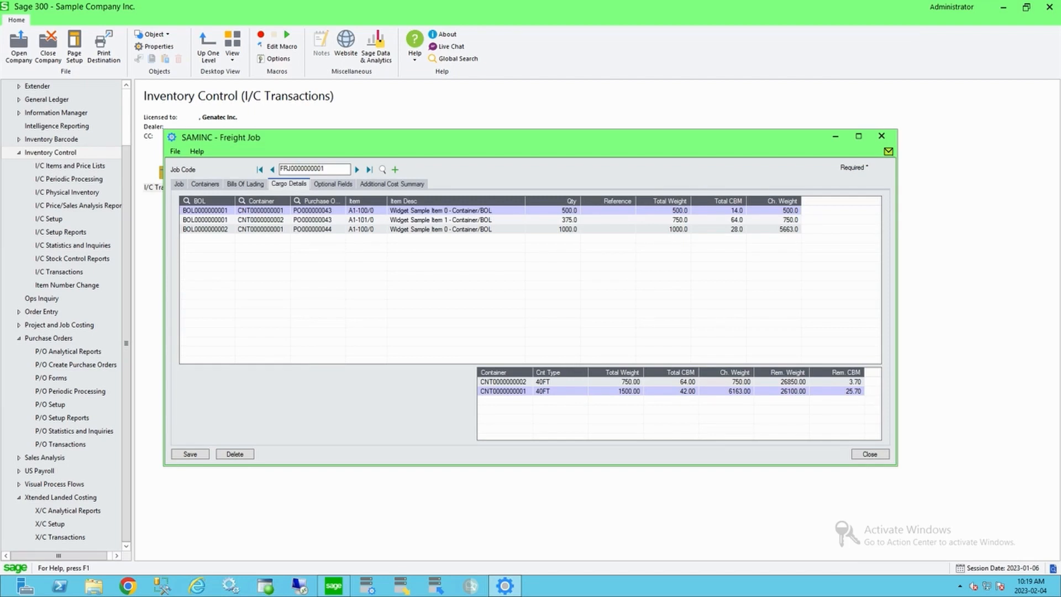
{"action": "key", "text": "Down"}
{"action": "key", "text": "Down"}
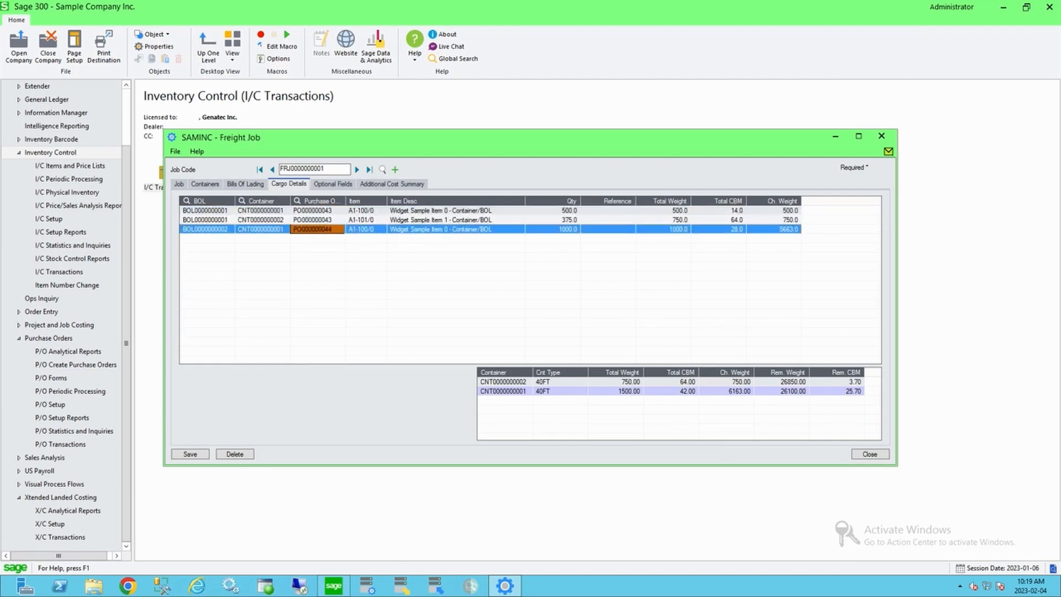
{"action": "left_click", "coordinate": [553, 211]}
{"action": "left_click", "coordinate": [552, 220]}
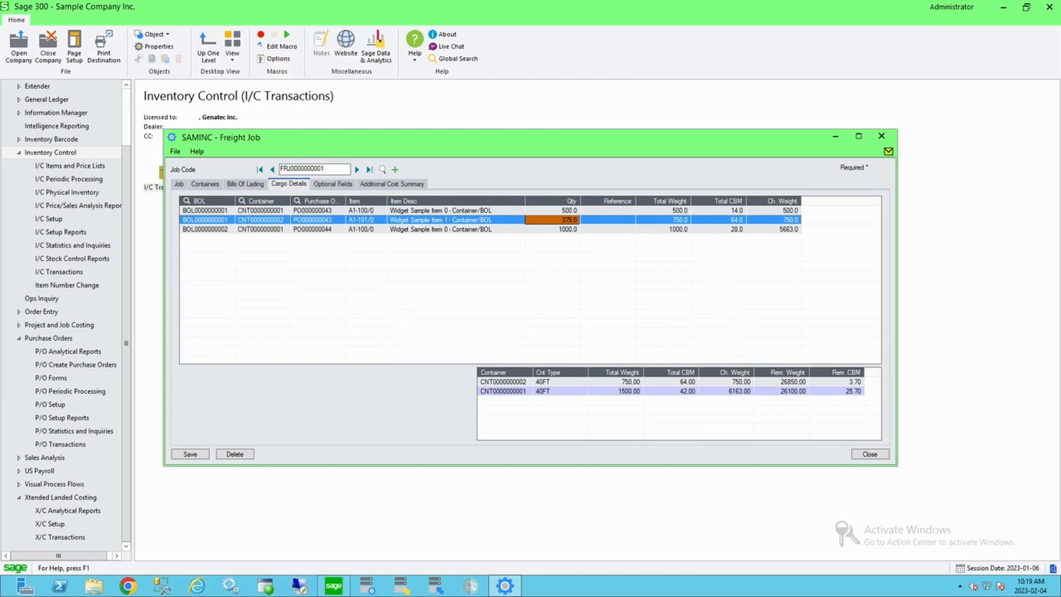
{"action": "left_click", "coordinate": [724, 210]}
{"action": "left_click", "coordinate": [723, 220]}
{"action": "left_click", "coordinate": [724, 229]}
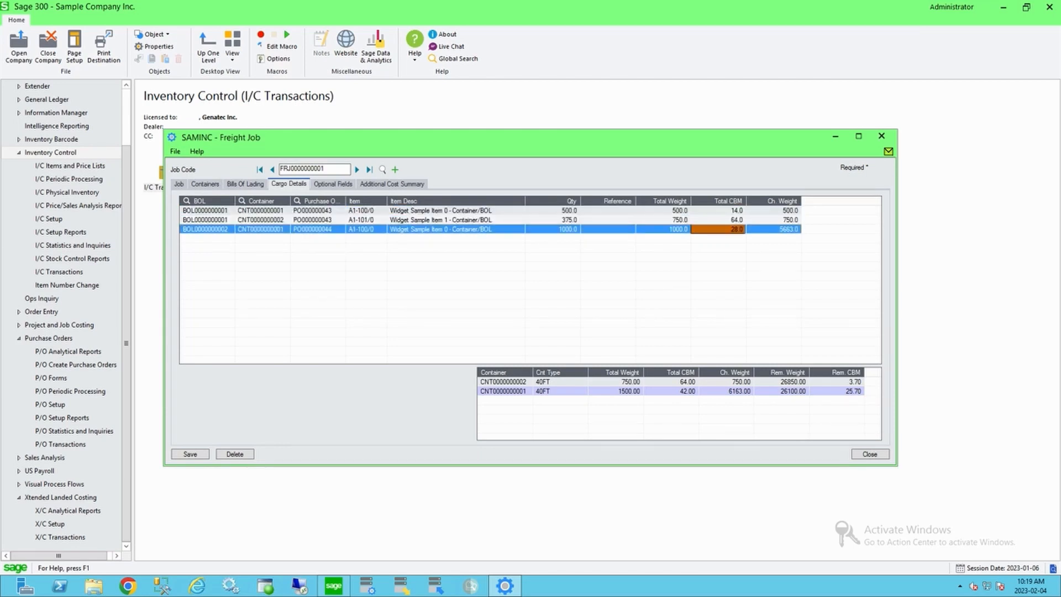
{"action": "left_click", "coordinate": [317, 211]}
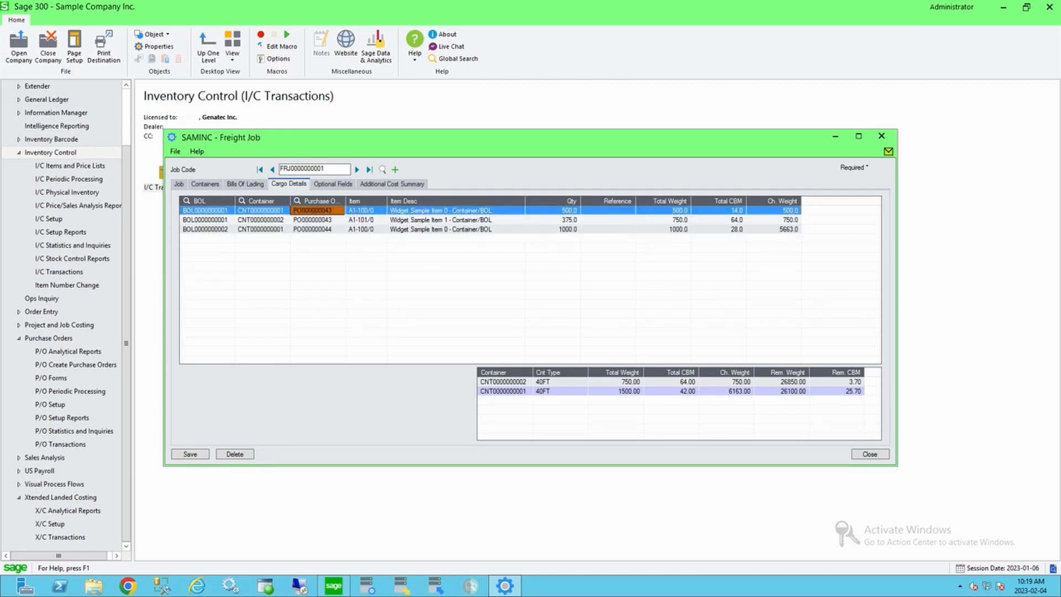
{"action": "left_click", "coordinate": [724, 211]}
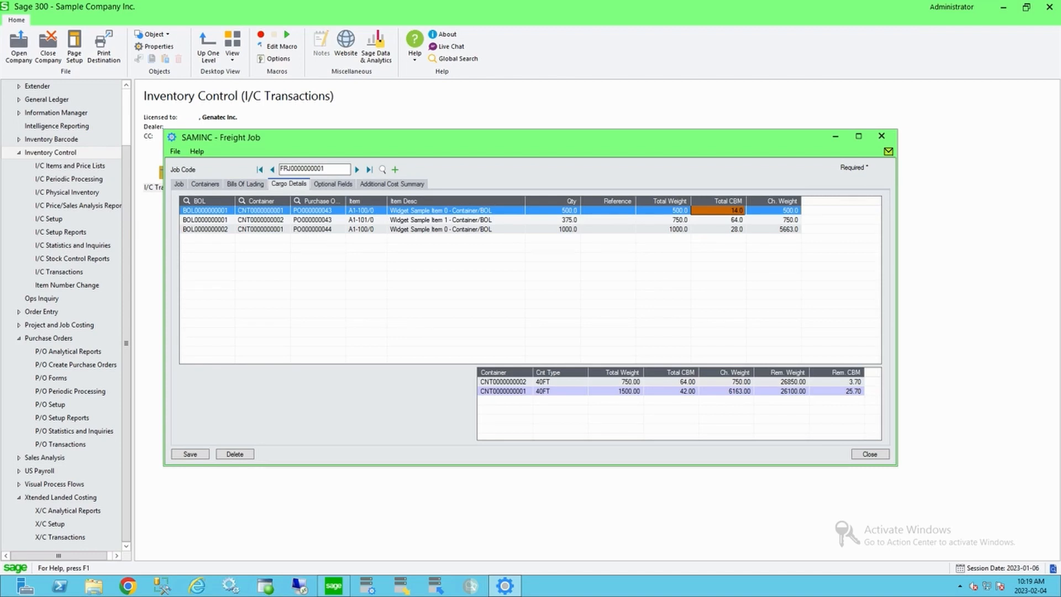
{"action": "left_click", "coordinate": [261, 211]}
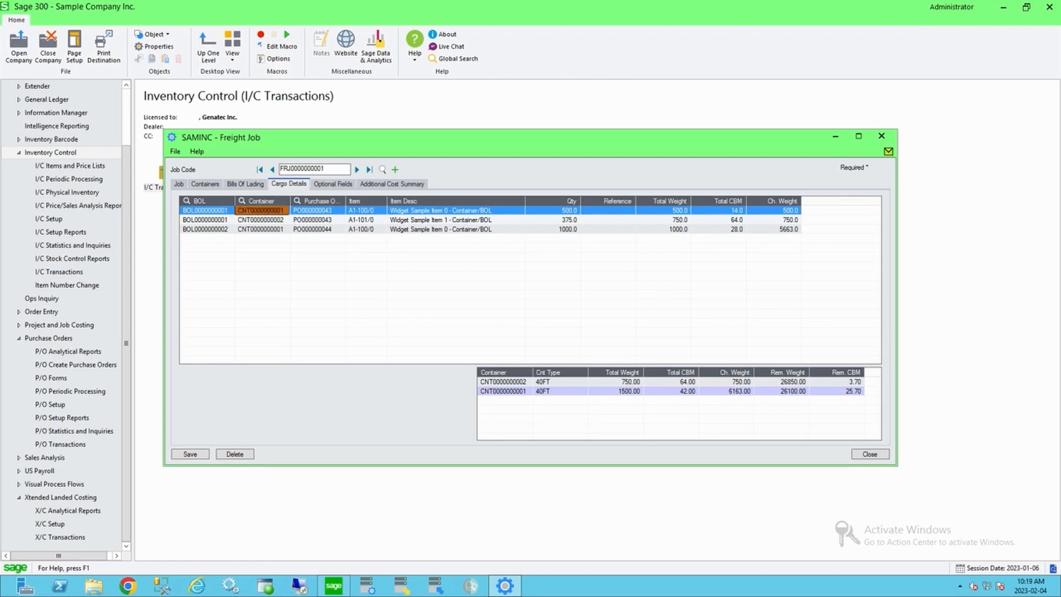
{"action": "left_click", "coordinate": [207, 210]}
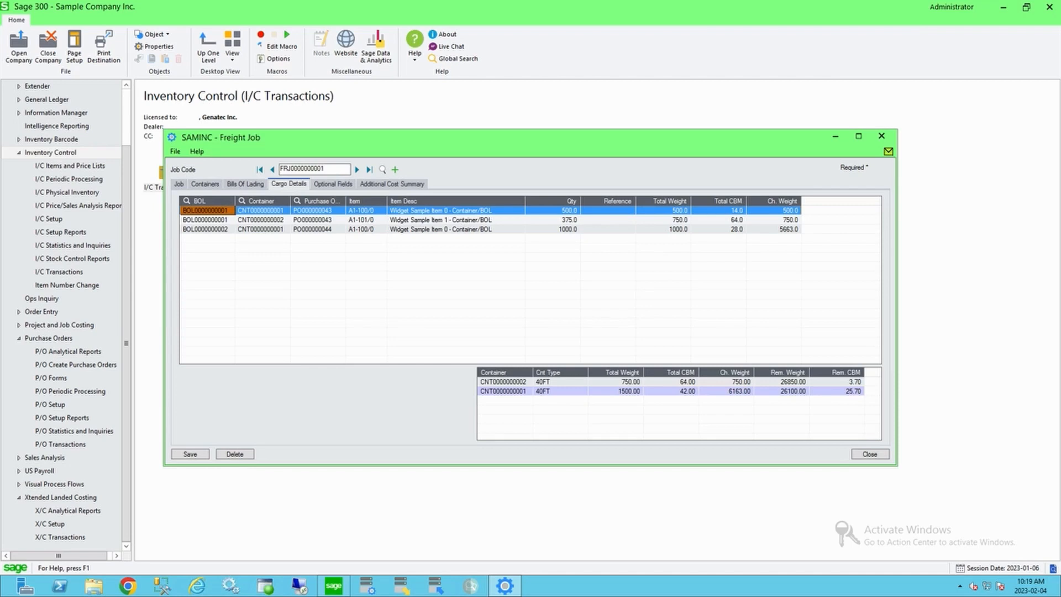
{"action": "left_click", "coordinate": [261, 211]}
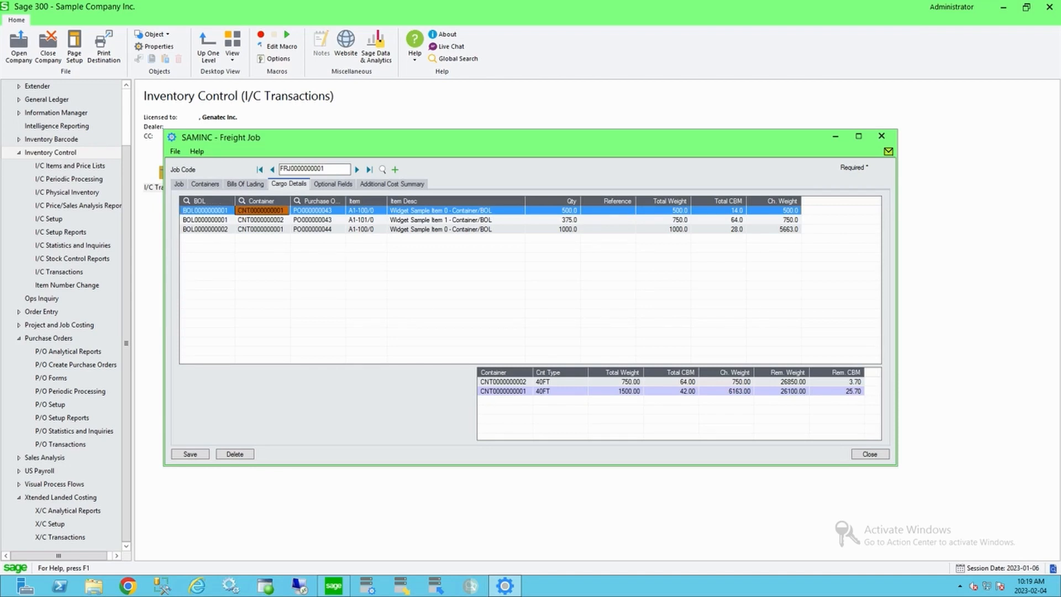
{"action": "left_click", "coordinate": [261, 229]}
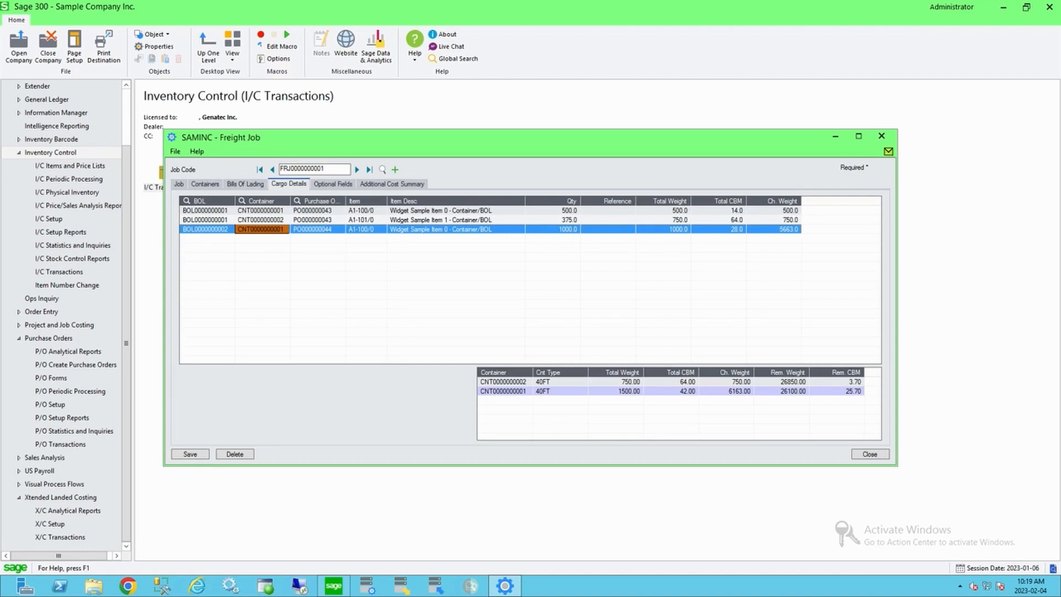
{"action": "left_click", "coordinate": [317, 210]}
{"action": "left_click", "coordinate": [317, 229]}
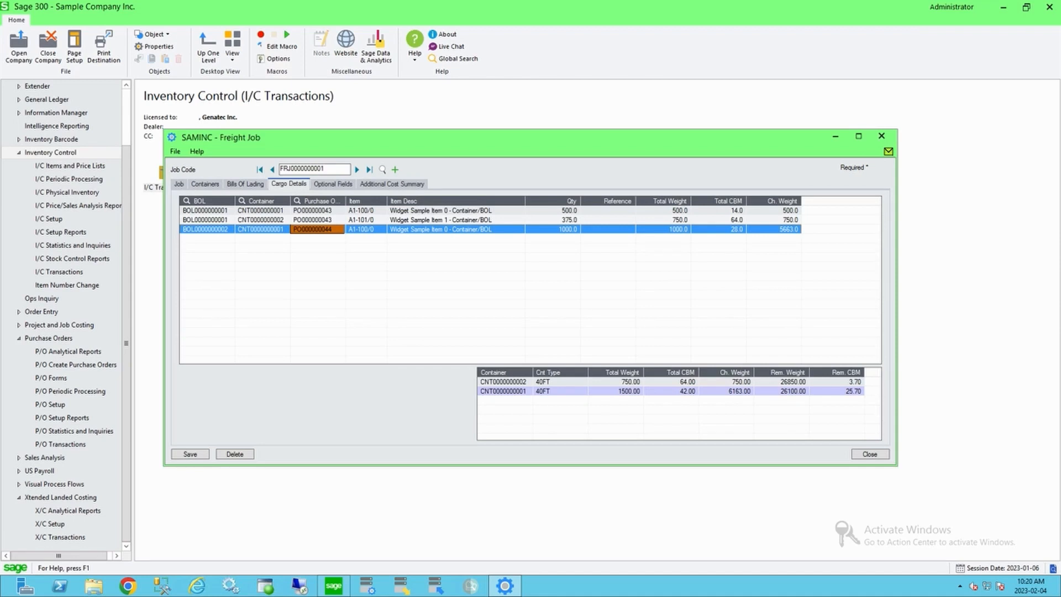
Step: Open the freight job's additional cost summary and review the cost totals by source and vendor
{"action": "left_click", "coordinate": [392, 184]}
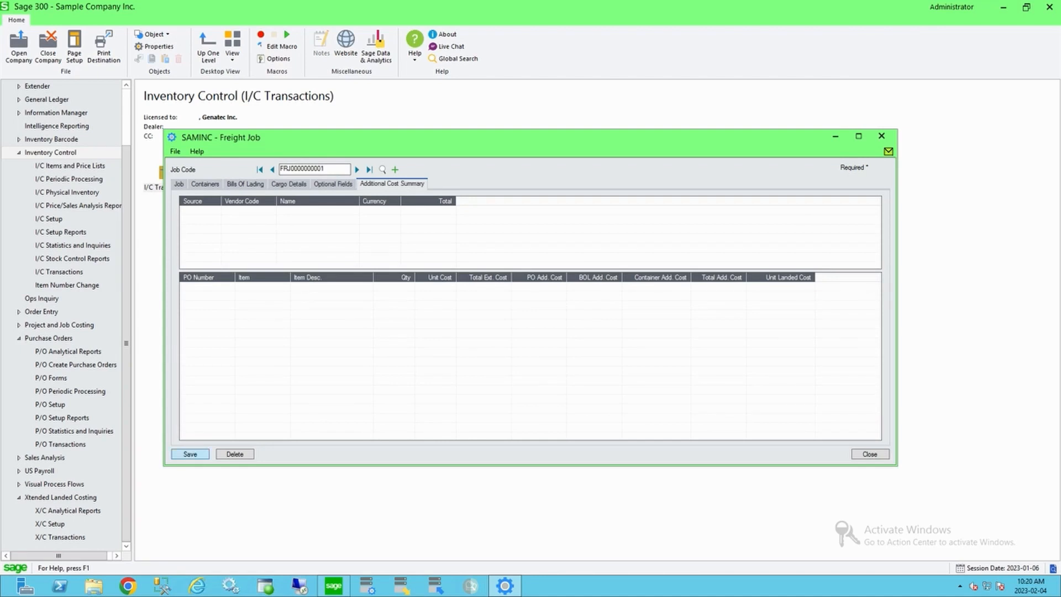
{"action": "left_click", "coordinate": [288, 184]}
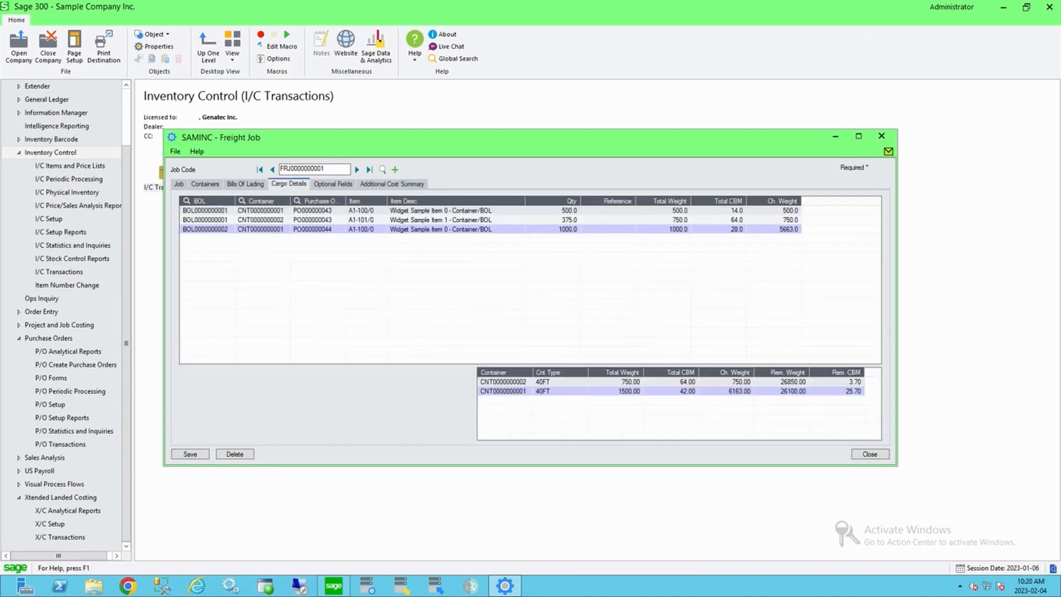
{"action": "left_click", "coordinate": [393, 184]}
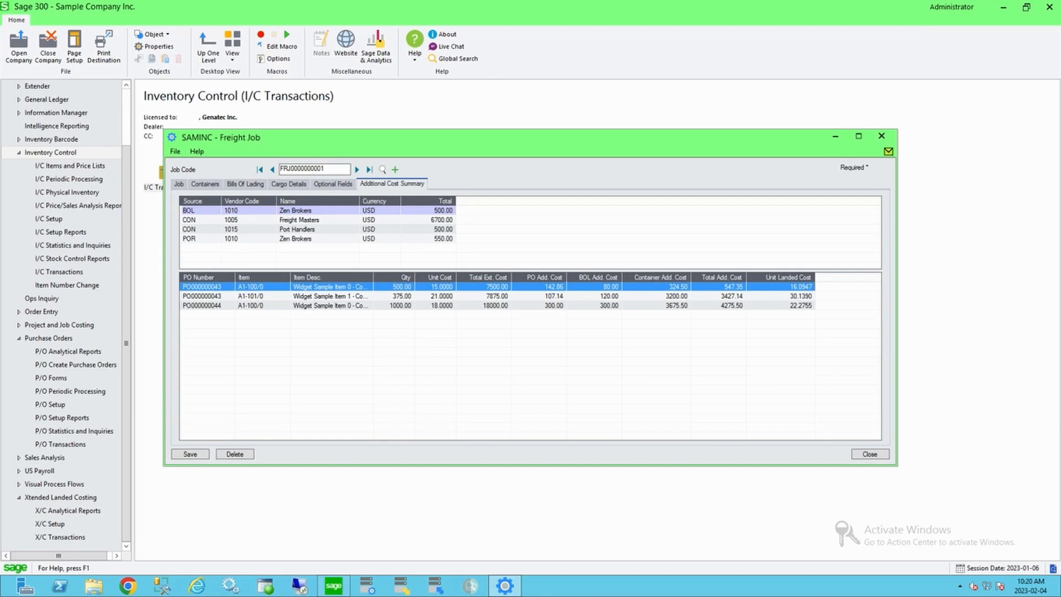
{"action": "left_click", "coordinate": [200, 211]}
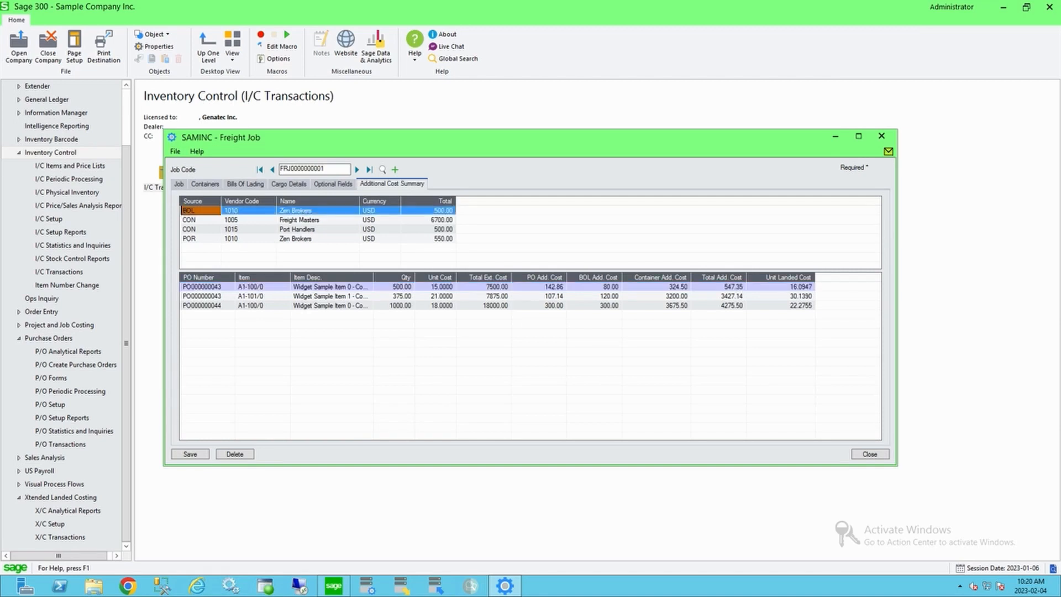
{"action": "left_click", "coordinate": [200, 220]}
{"action": "left_click", "coordinate": [200, 238]}
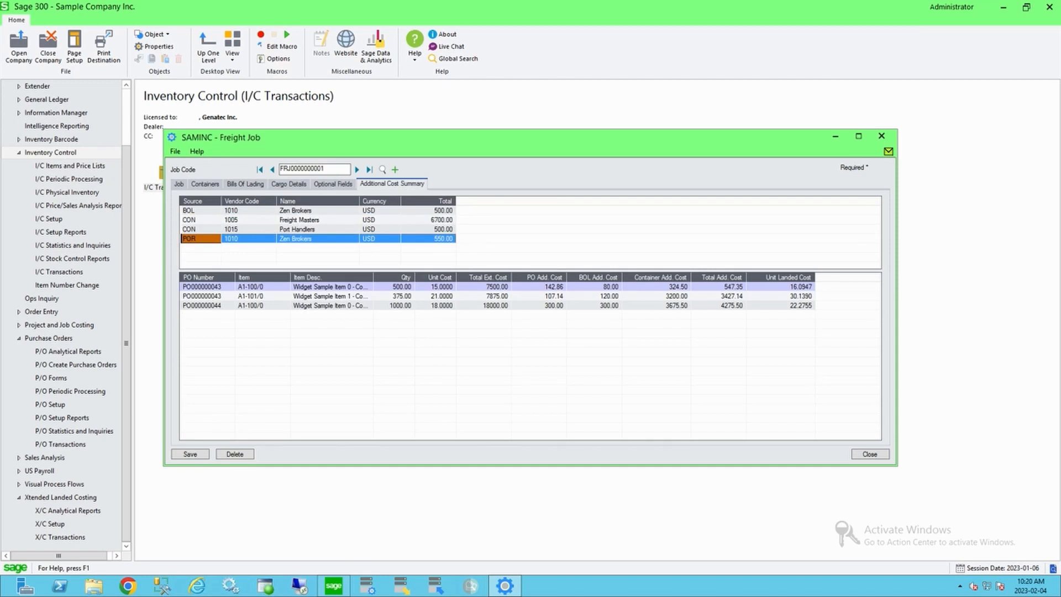
{"action": "left_click", "coordinate": [317, 239]}
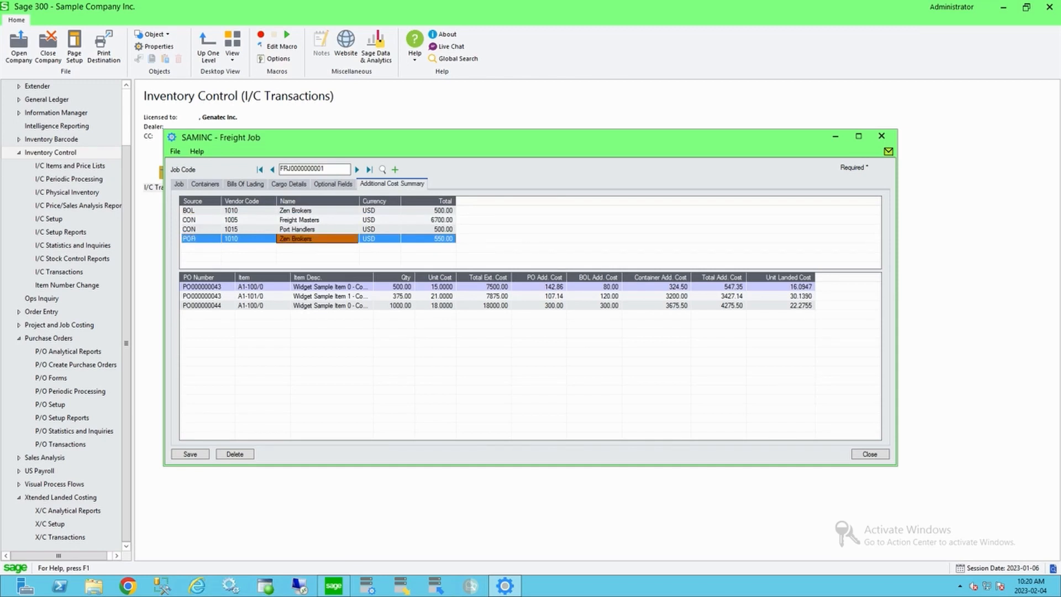
{"action": "left_click", "coordinate": [429, 238]}
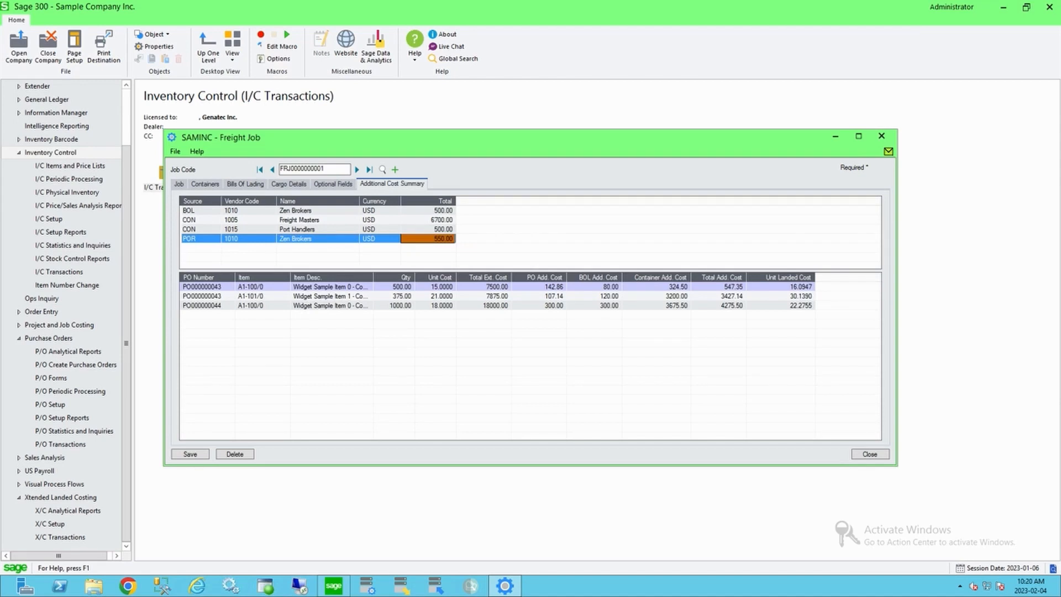
{"action": "left_click", "coordinate": [200, 211]}
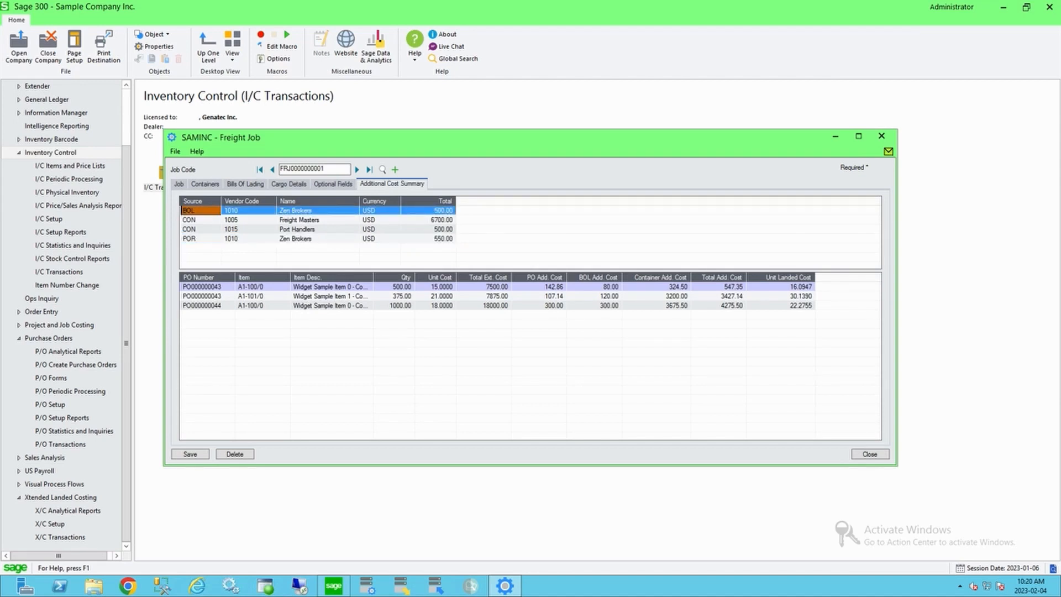
{"action": "left_click", "coordinate": [428, 211]}
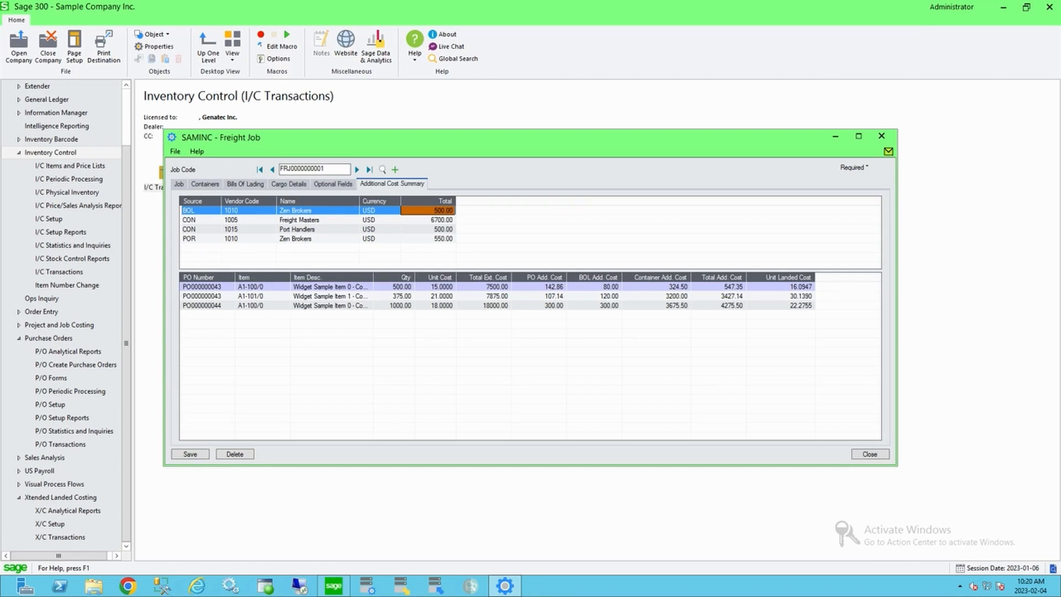
{"action": "left_click", "coordinate": [248, 220]}
{"action": "left_click", "coordinate": [428, 219]}
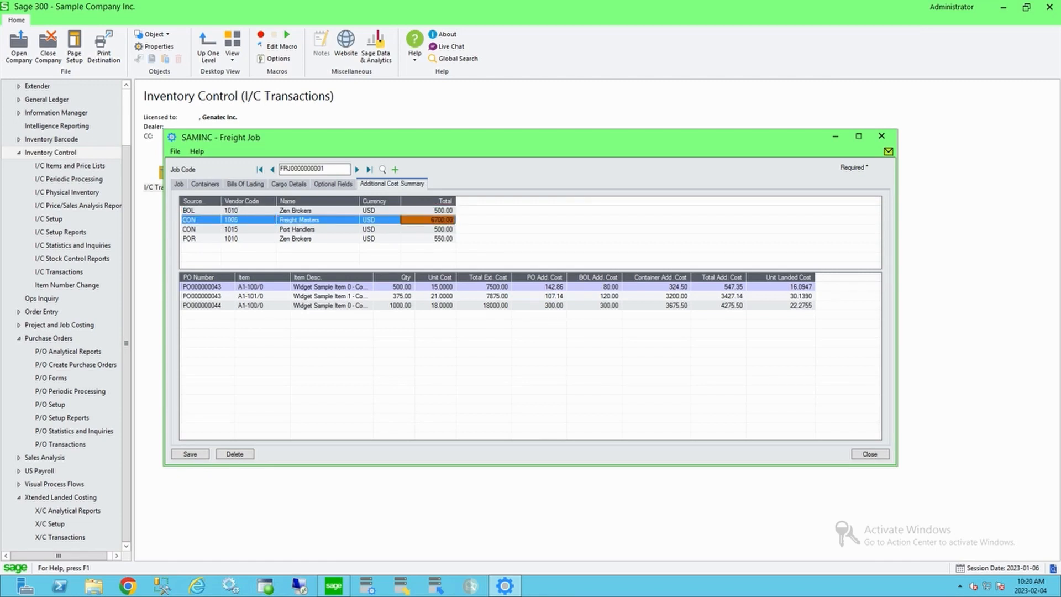
{"action": "left_click", "coordinate": [317, 230]}
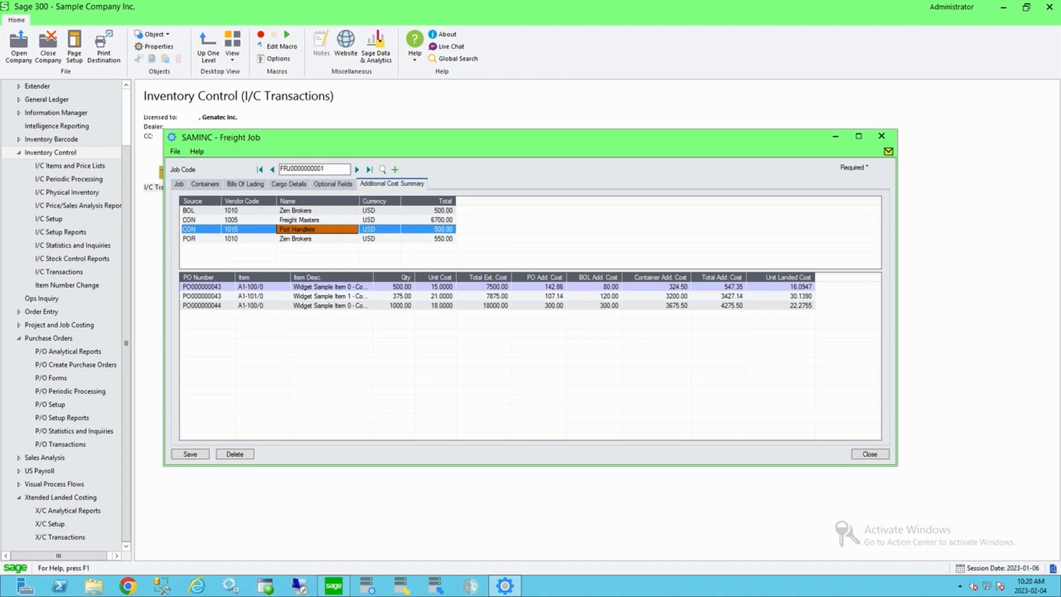
{"action": "left_click", "coordinate": [428, 229]}
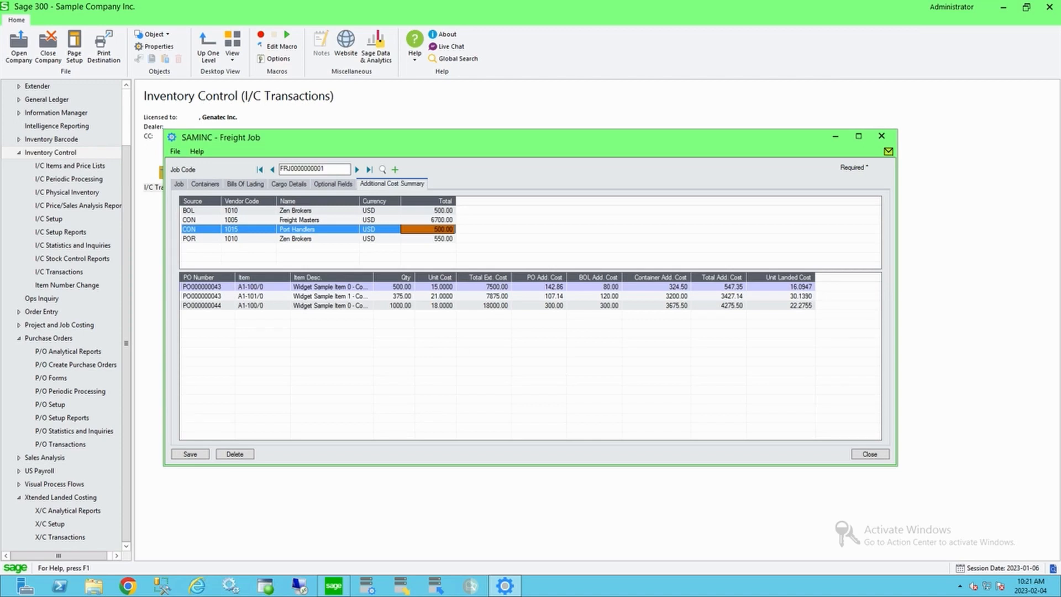
Step: Review each purchase order line's cost breakdown, from unit and extended cost through added costs to unit landed cost
{"action": "left_click", "coordinate": [262, 287]}
{"action": "left_click", "coordinate": [261, 296]}
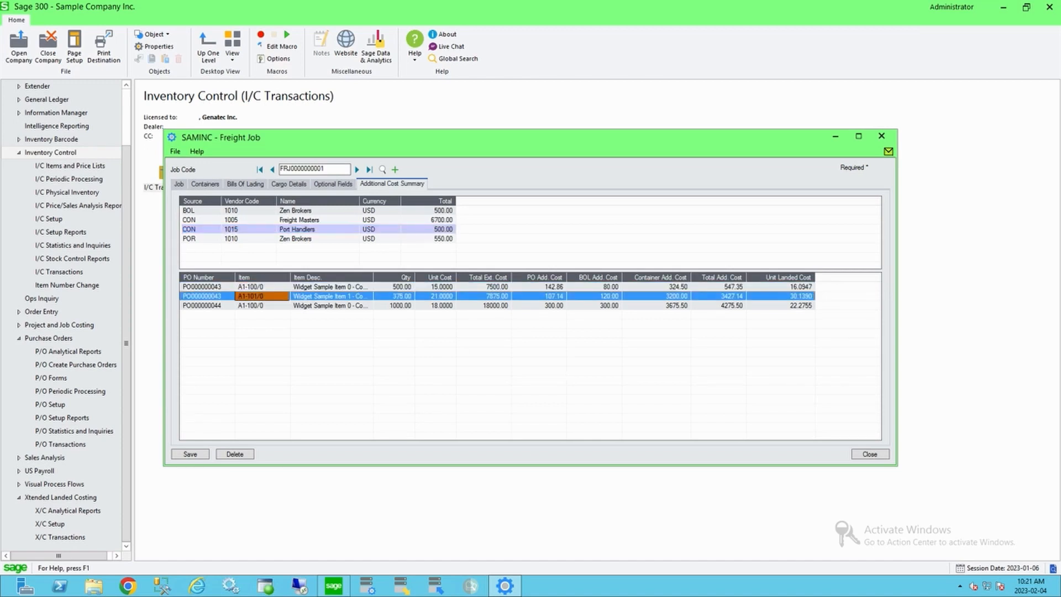
{"action": "left_click", "coordinate": [261, 306]}
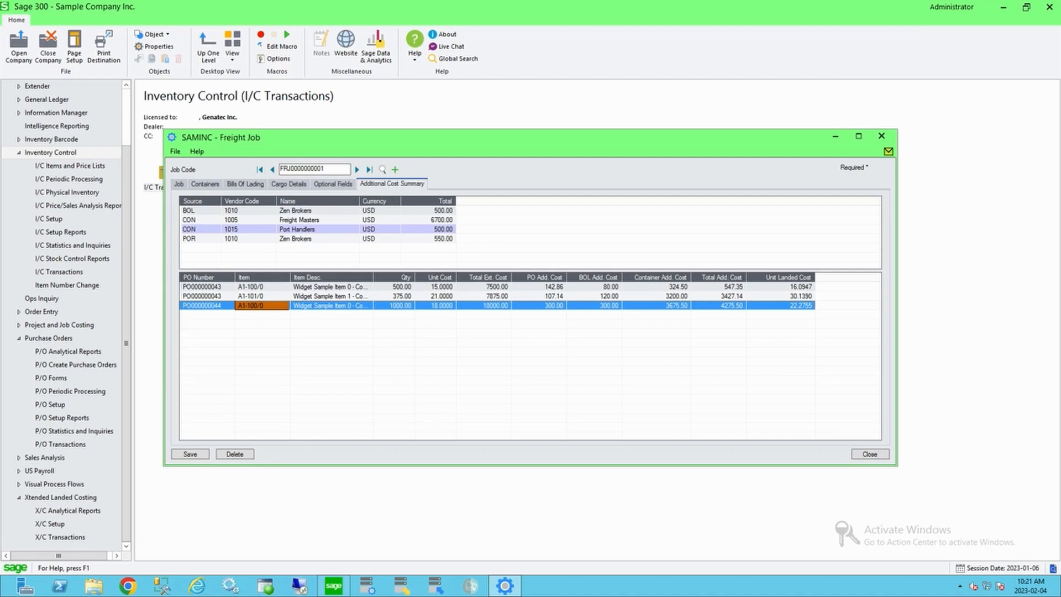
{"action": "left_click", "coordinate": [394, 287]}
{"action": "left_click", "coordinate": [435, 286]}
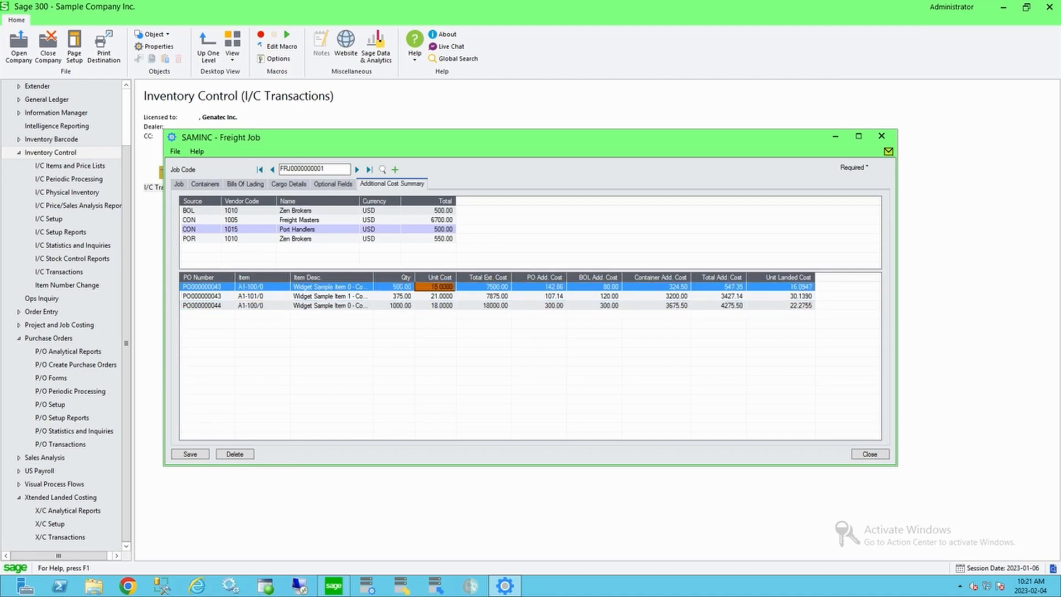
{"action": "left_click", "coordinate": [484, 287]}
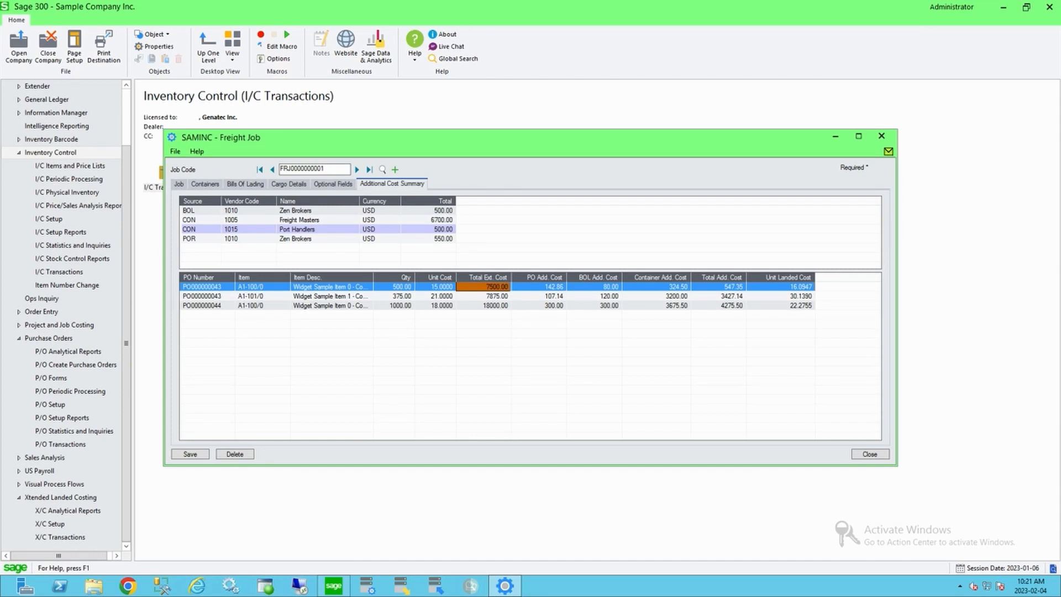
{"action": "left_click", "coordinate": [538, 286]}
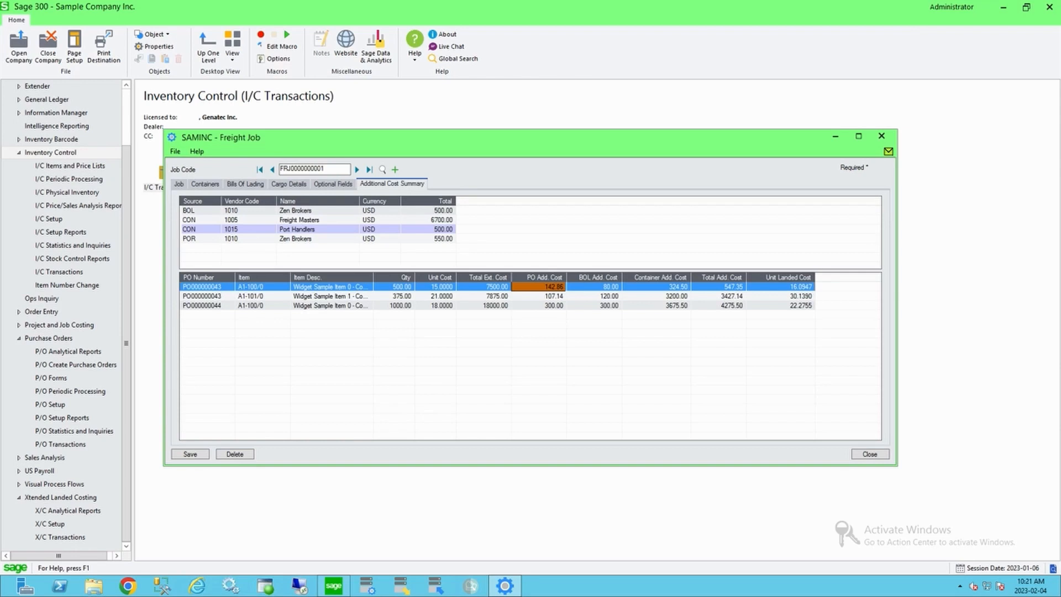
Step: Compare the added cost columns and unit landed cost across the first two purchase order lines in the cost summary
{"action": "left_click", "coordinate": [594, 286]}
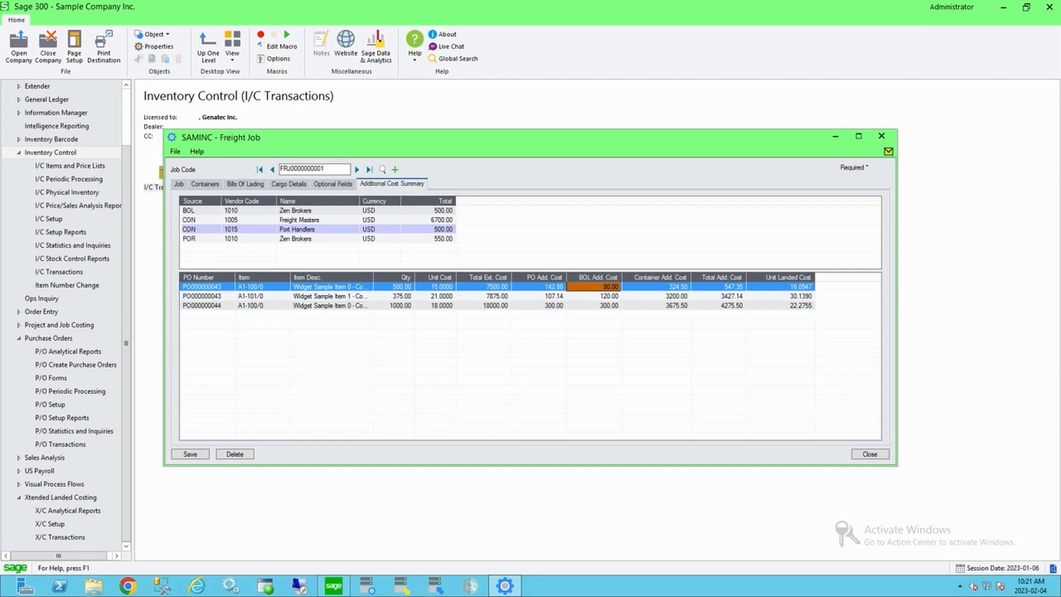
{"action": "left_click", "coordinate": [656, 286]}
{"action": "left_click", "coordinate": [718, 286]}
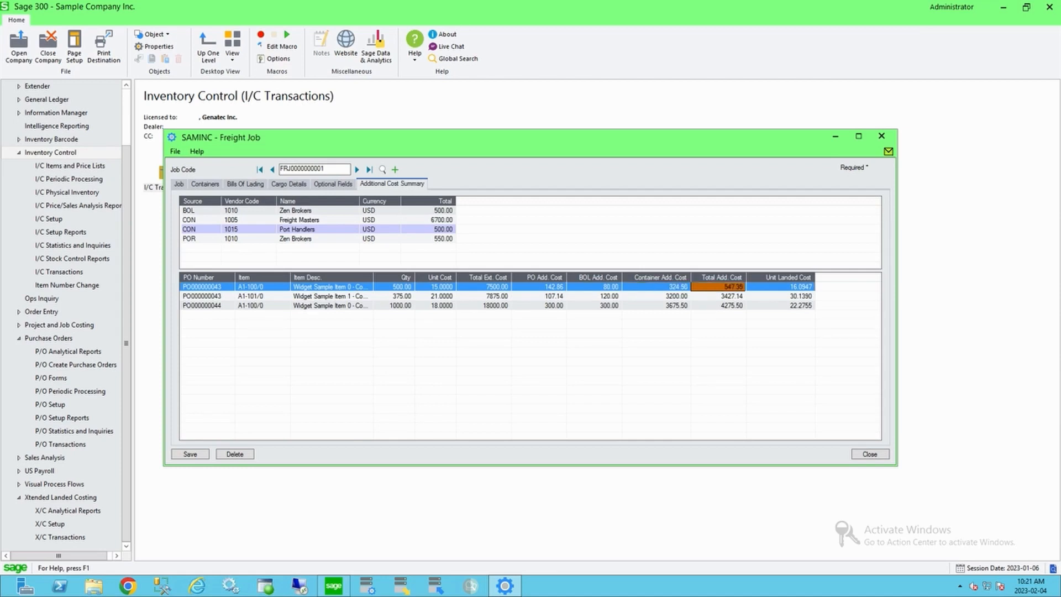
{"action": "left_click", "coordinate": [780, 287]}
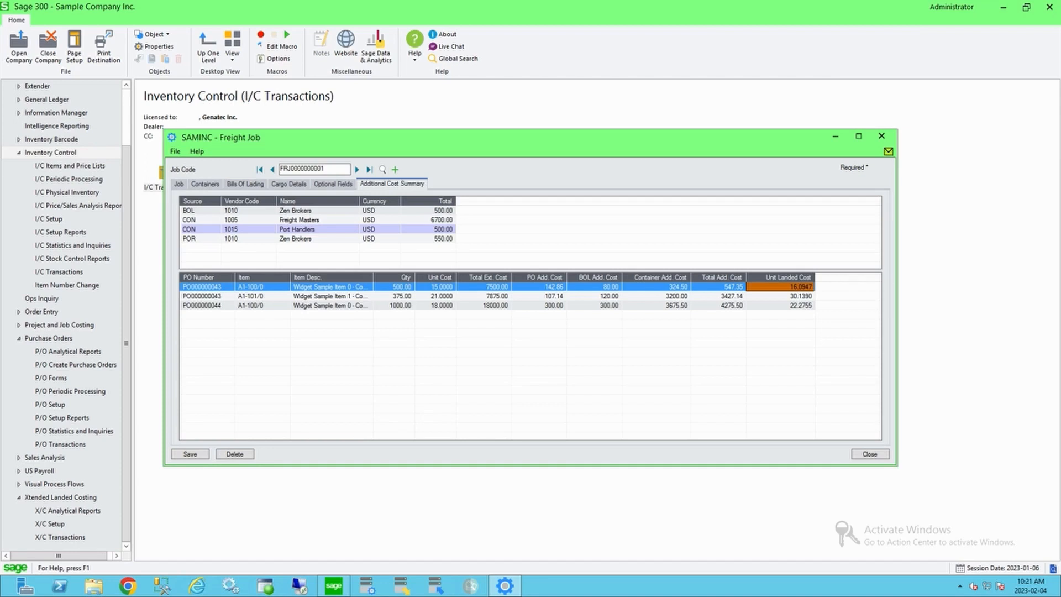
{"action": "left_click", "coordinate": [483, 287]}
{"action": "left_click", "coordinate": [539, 287]}
{"action": "left_click", "coordinate": [656, 287]}
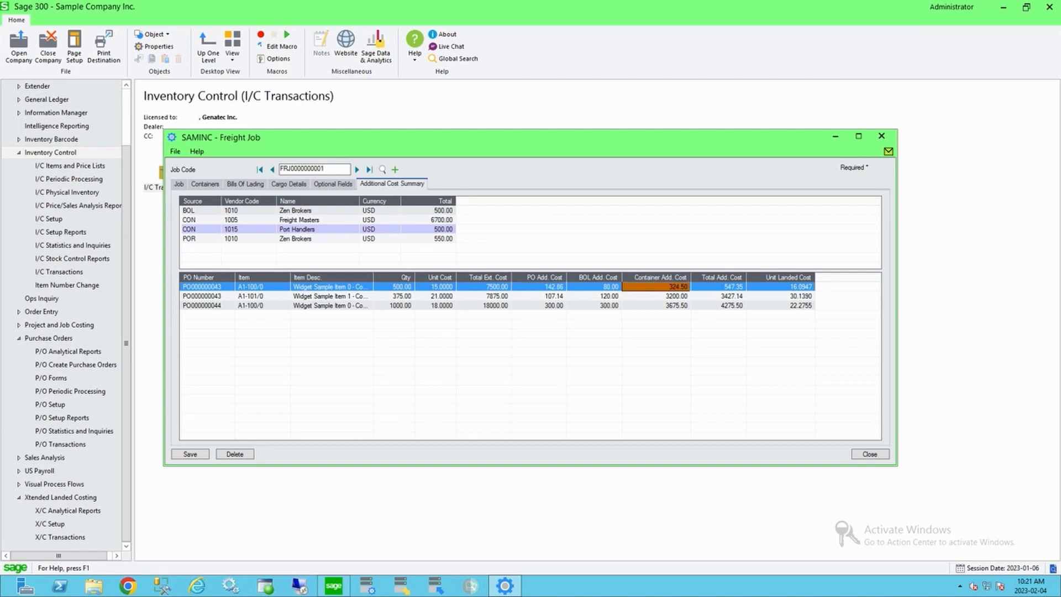
{"action": "left_click", "coordinate": [780, 286]}
{"action": "left_click", "coordinate": [435, 287]}
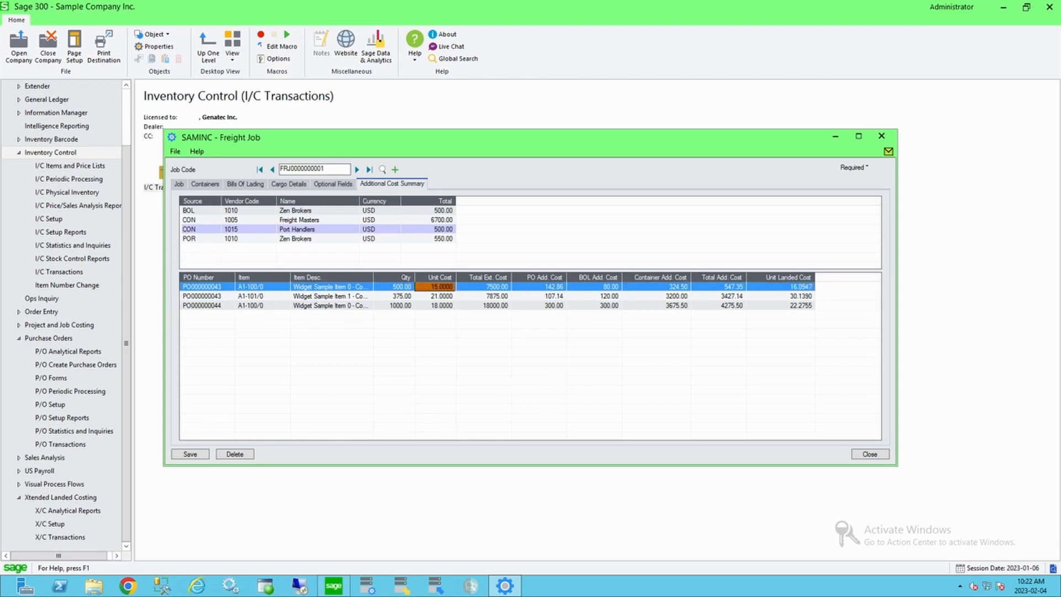
{"action": "left_click", "coordinate": [780, 287]}
{"action": "left_click", "coordinate": [436, 296]}
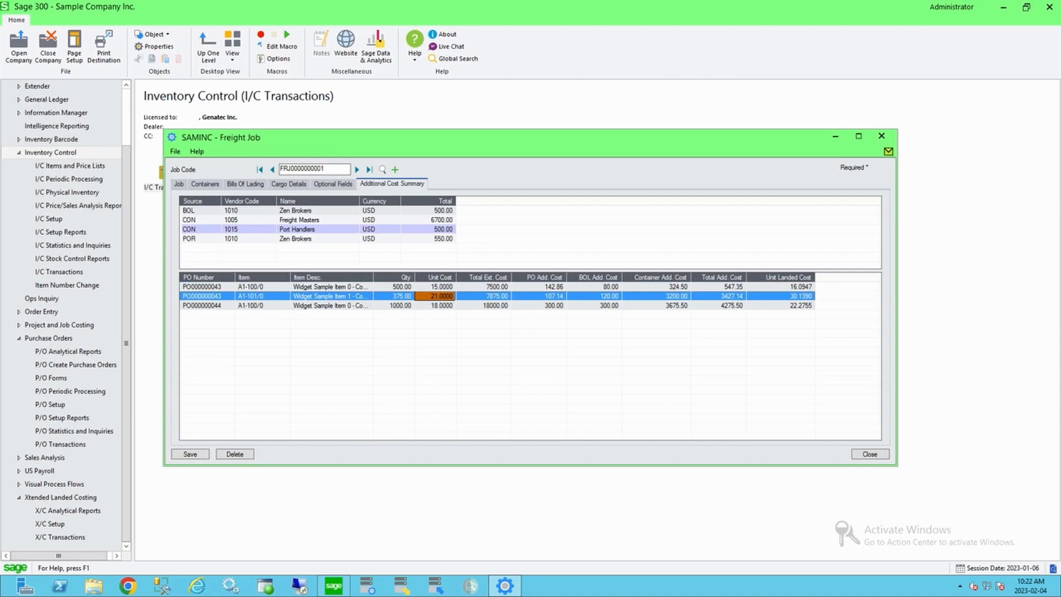
{"action": "left_click", "coordinate": [780, 296]}
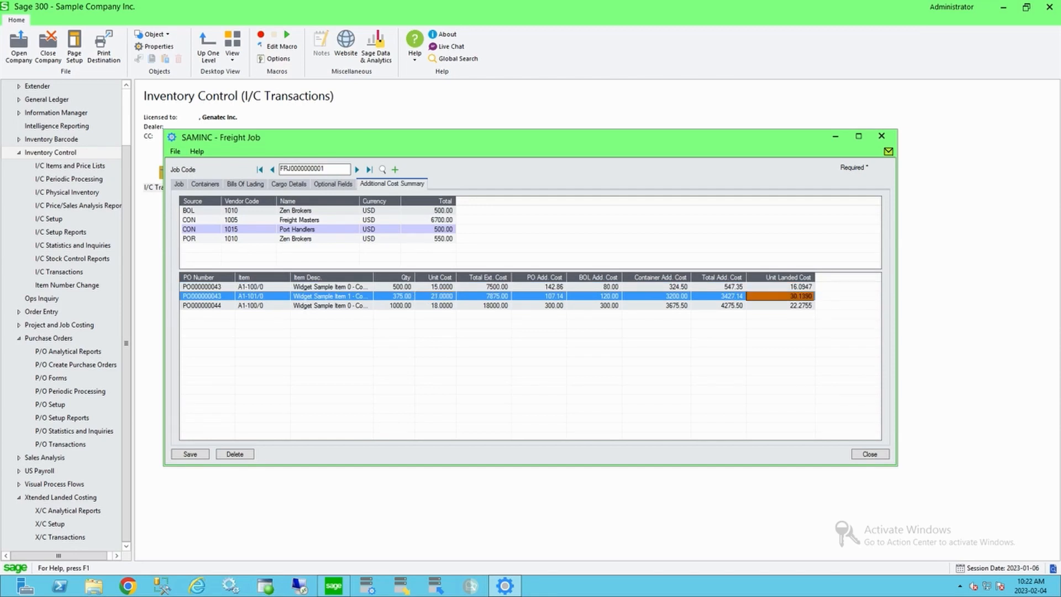
{"action": "left_click", "coordinate": [207, 296]}
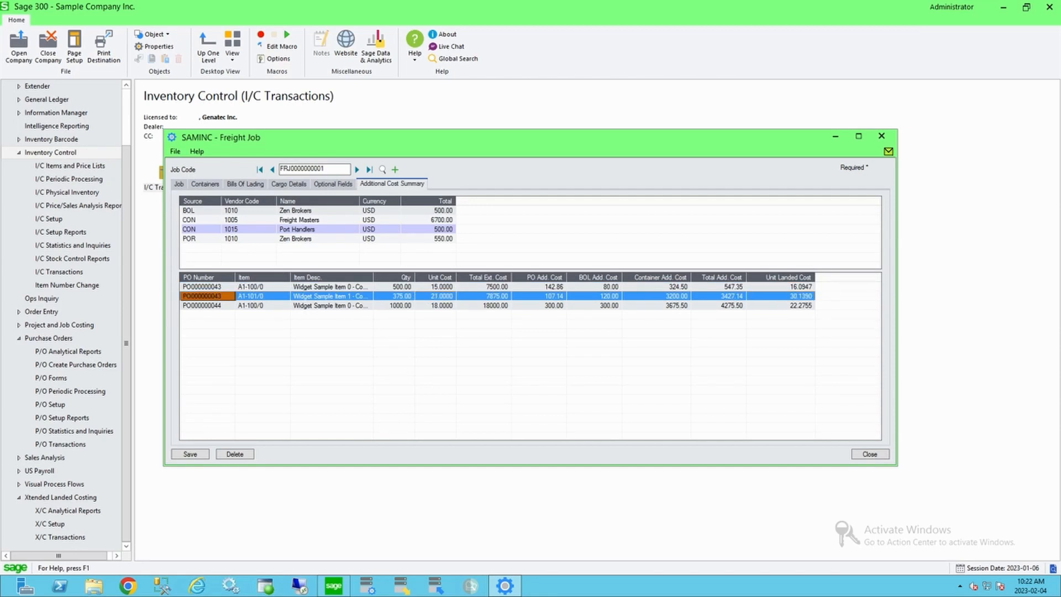
{"action": "left_click", "coordinate": [780, 296]}
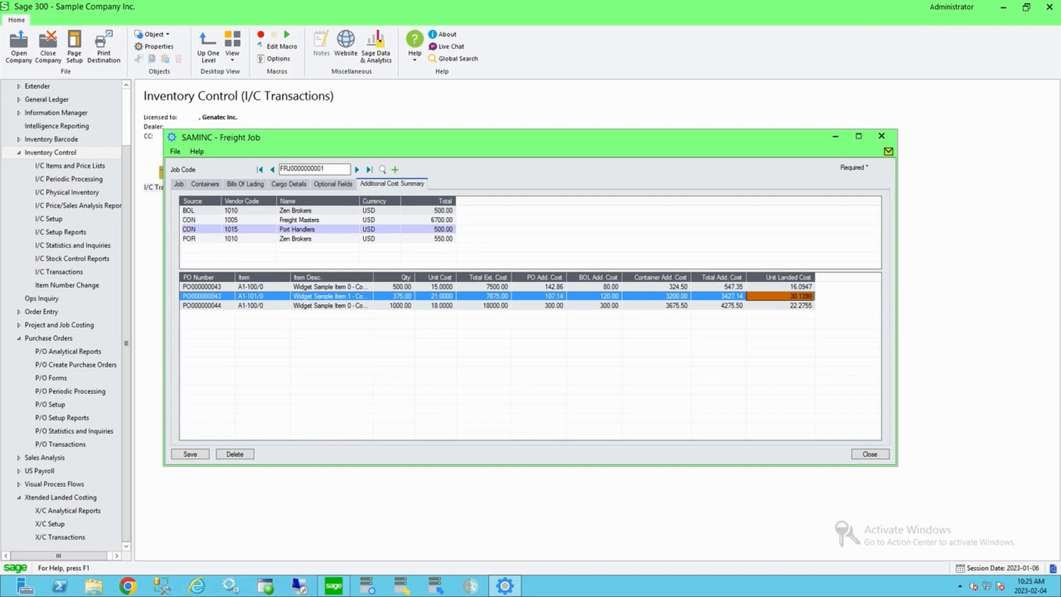
{"action": "left_click", "coordinate": [718, 287]}
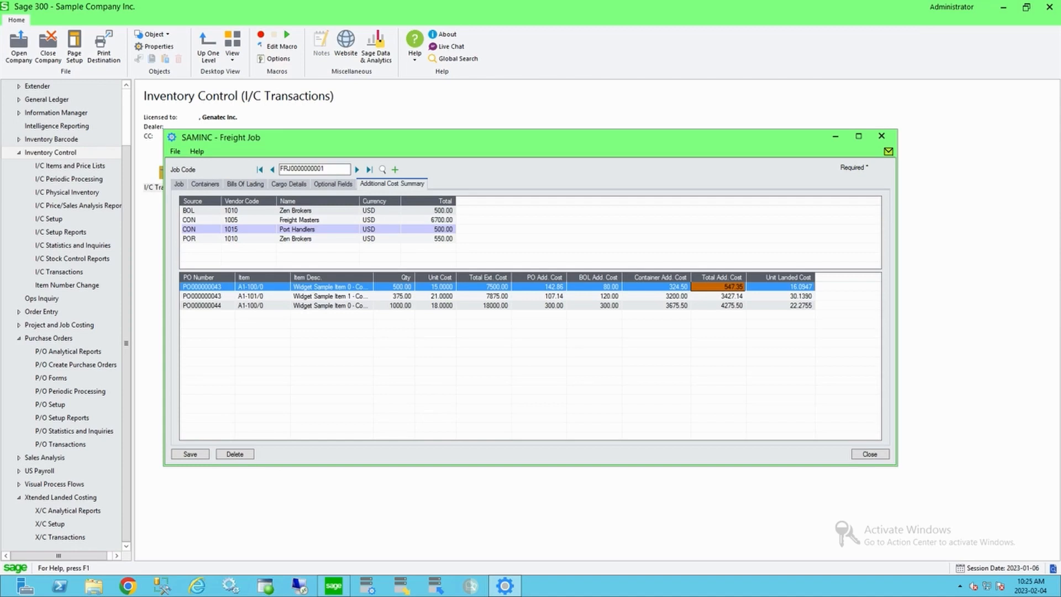
Step: Set the freight job's status to Sailed and save the job
{"action": "left_click", "coordinate": [178, 184]}
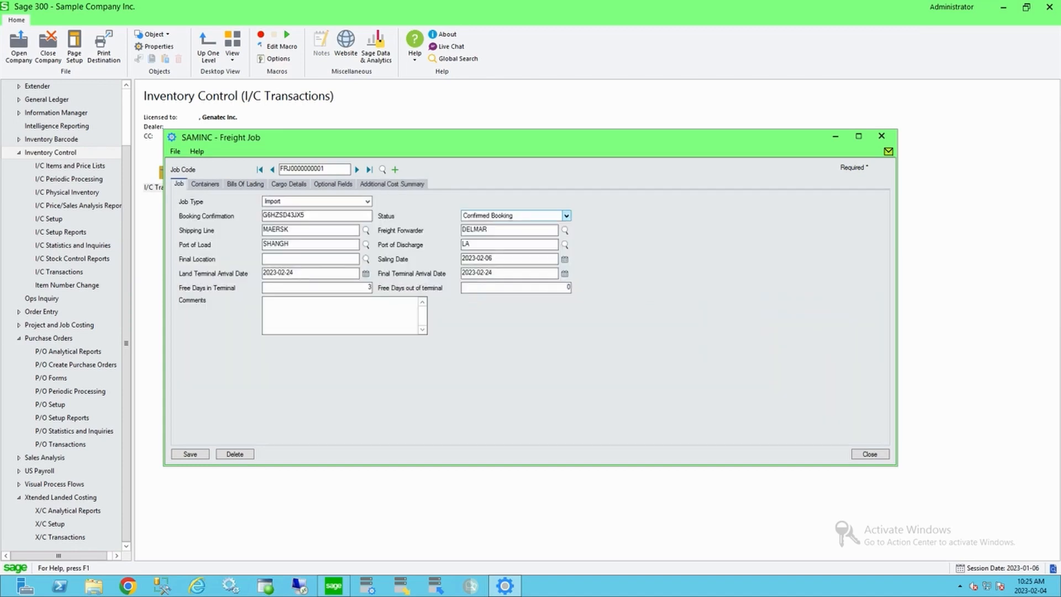
{"action": "left_click", "coordinate": [567, 216]}
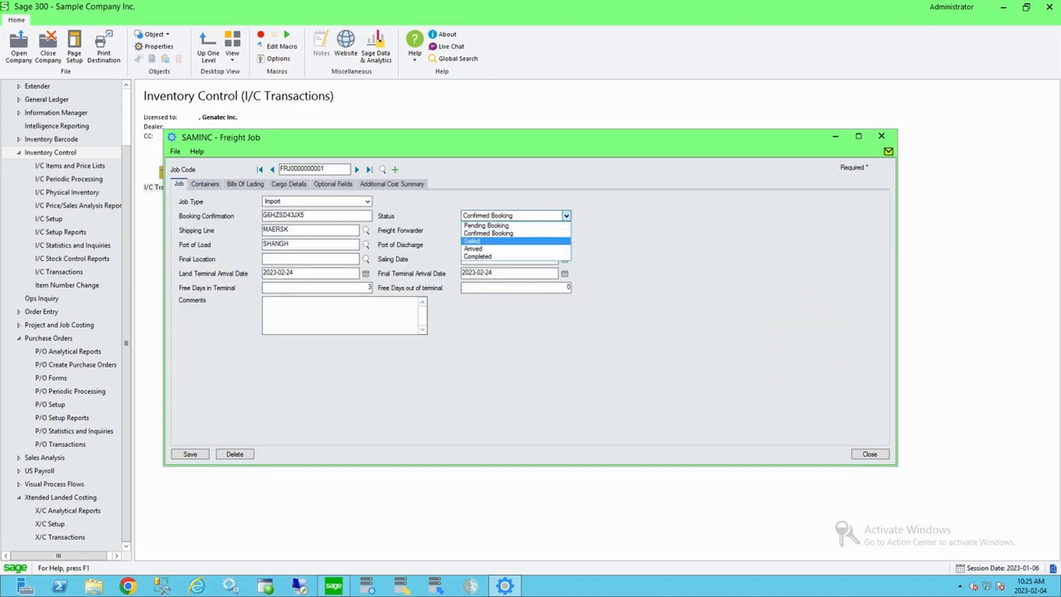
{"action": "left_click", "coordinate": [497, 241]}
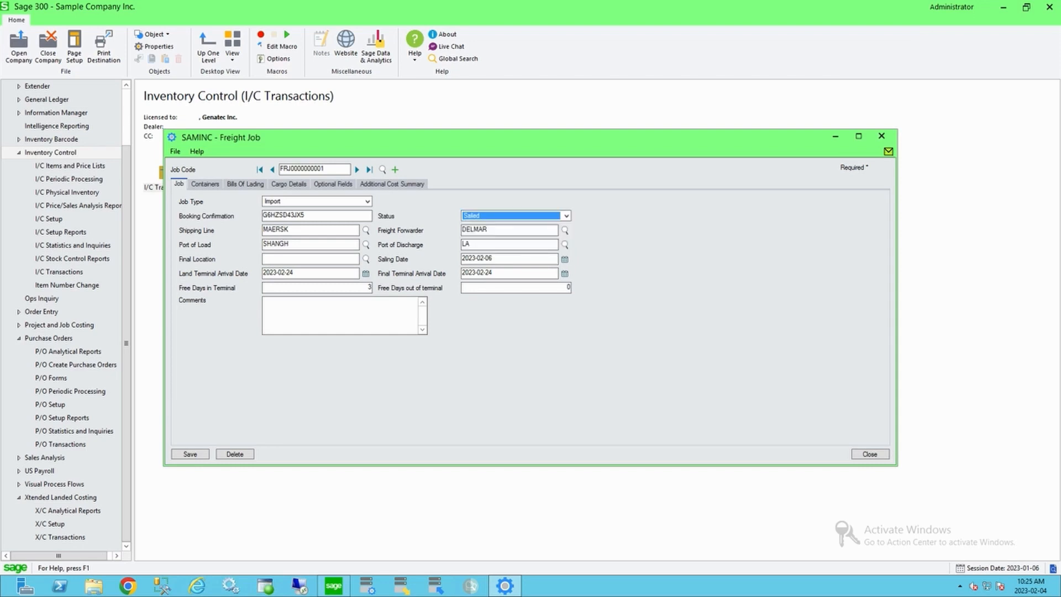
{"action": "left_click", "coordinate": [190, 454]}
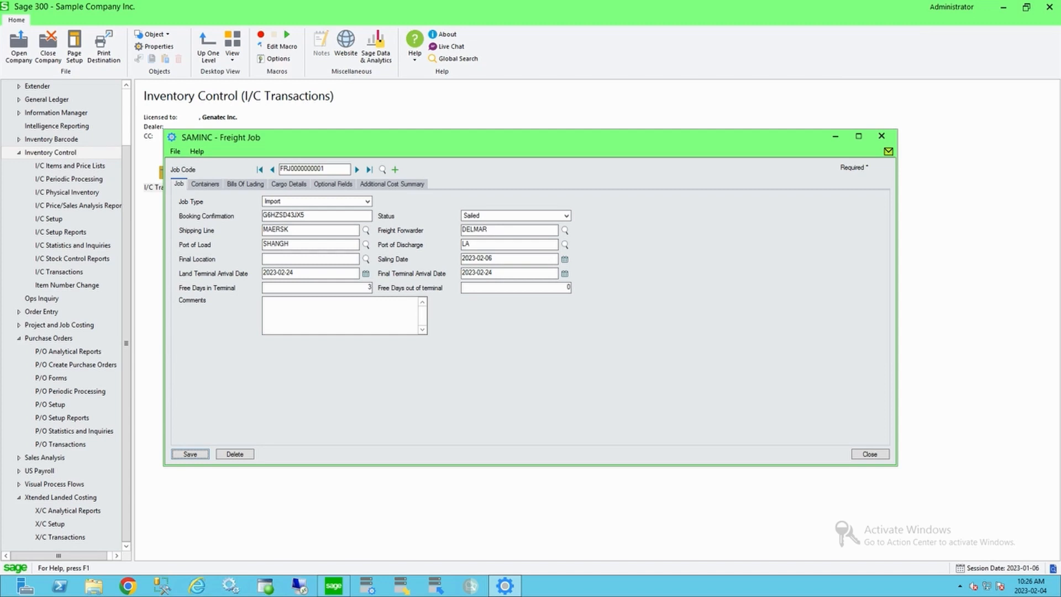
Step: Close the freight job and open P/O Receipt Entry
{"action": "key", "text": "alt+F4"}
{"action": "left_click", "coordinate": [61, 445]}
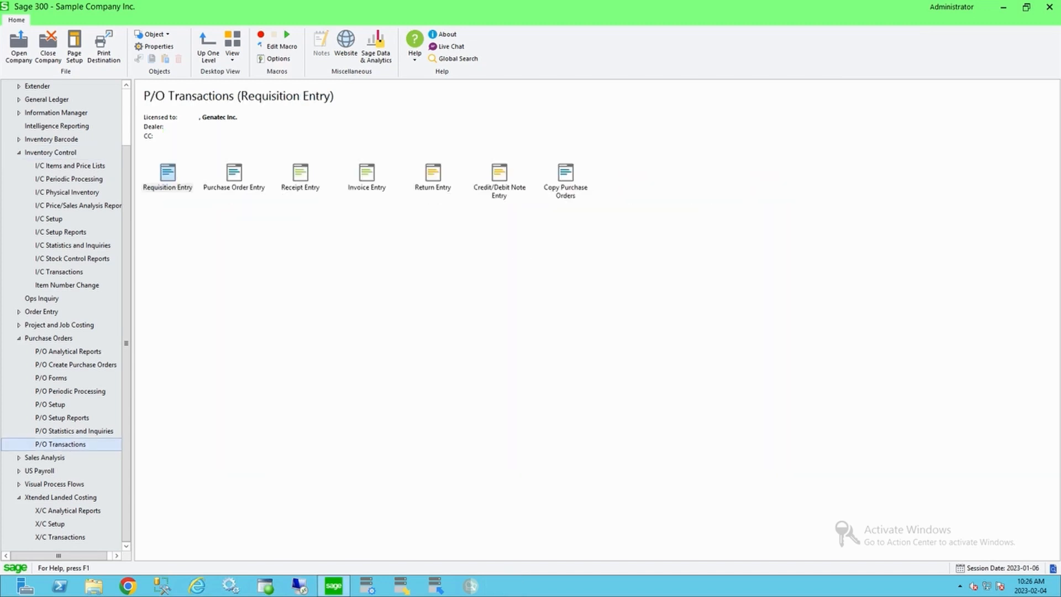
{"action": "double_click", "coordinate": [300, 176]}
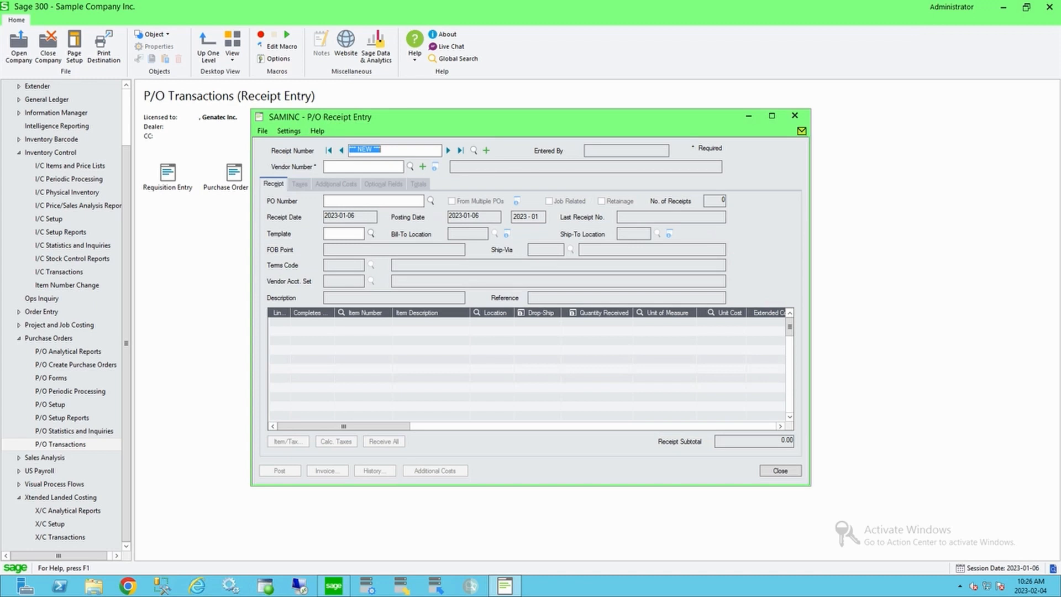
{"action": "left_click", "coordinate": [373, 201]}
{"action": "left_click", "coordinate": [430, 201]}
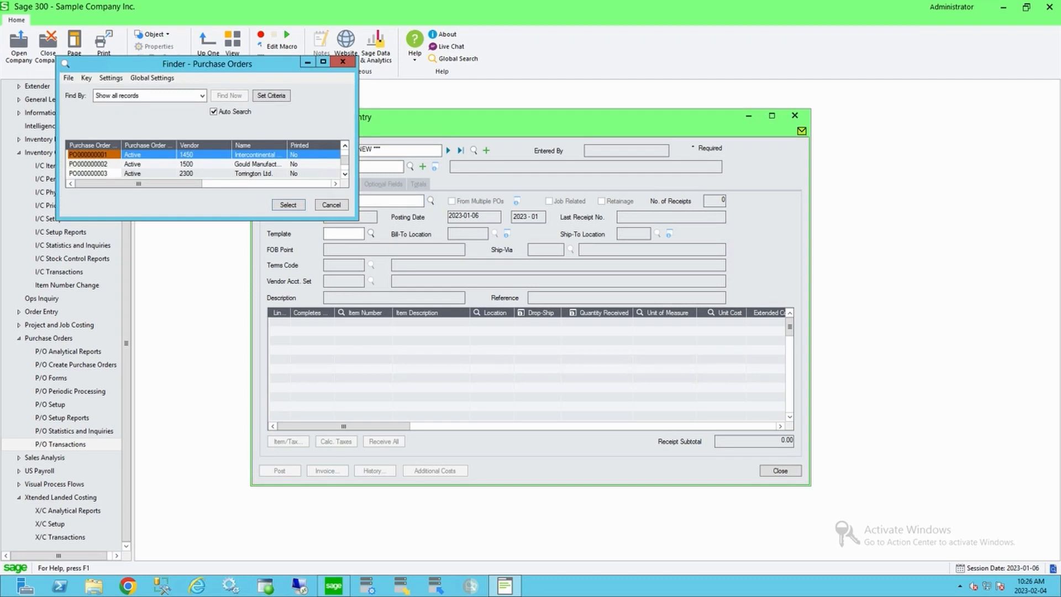
{"action": "key", "text": "Down"}
{"action": "key", "text": "End"}
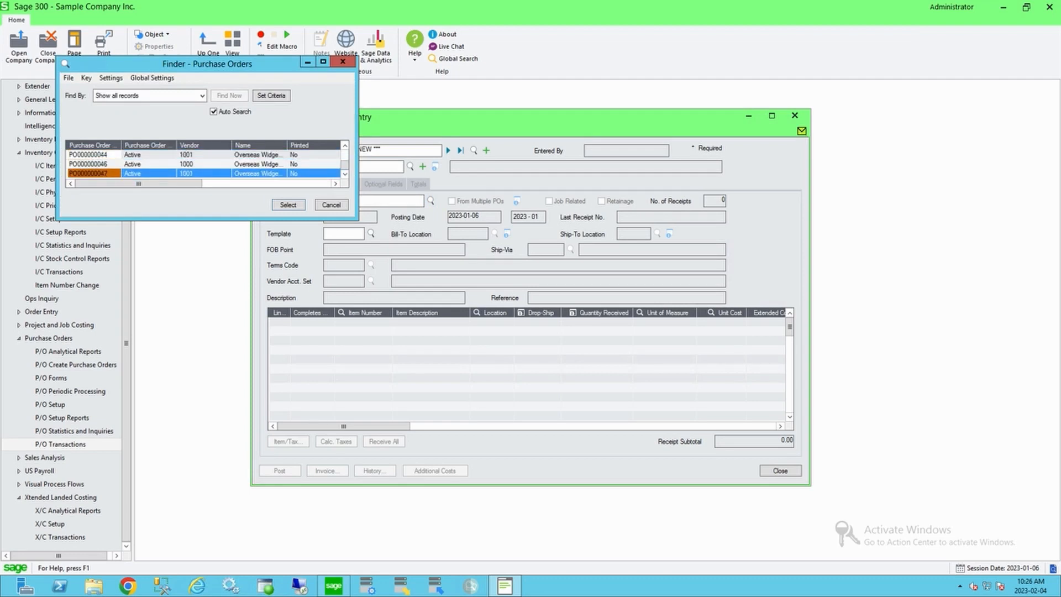
{"action": "key", "text": "Home"}
{"action": "key", "text": "Return"}
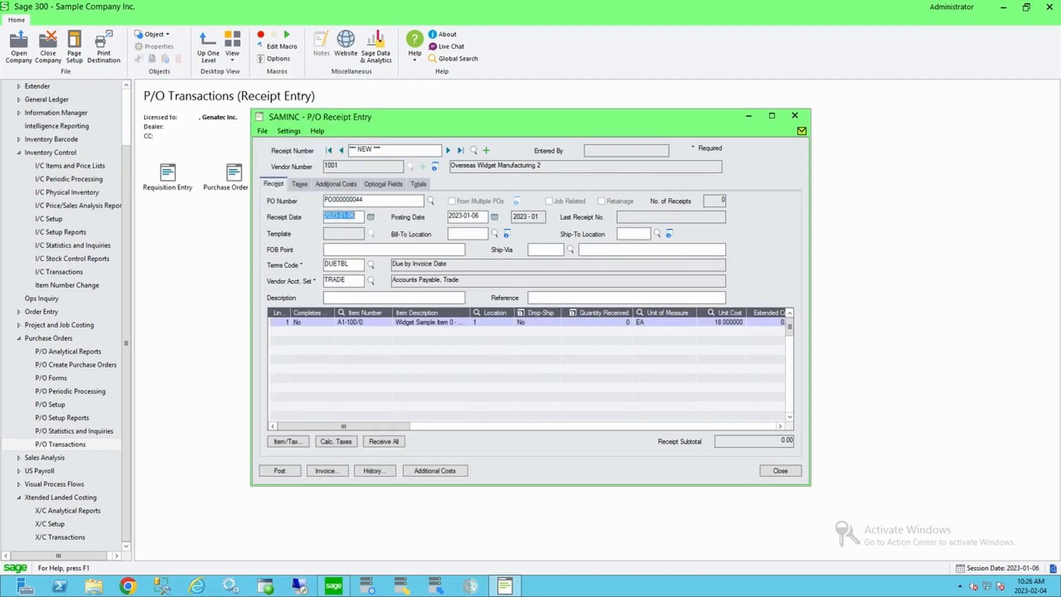
{"action": "left_click", "coordinate": [431, 201]}
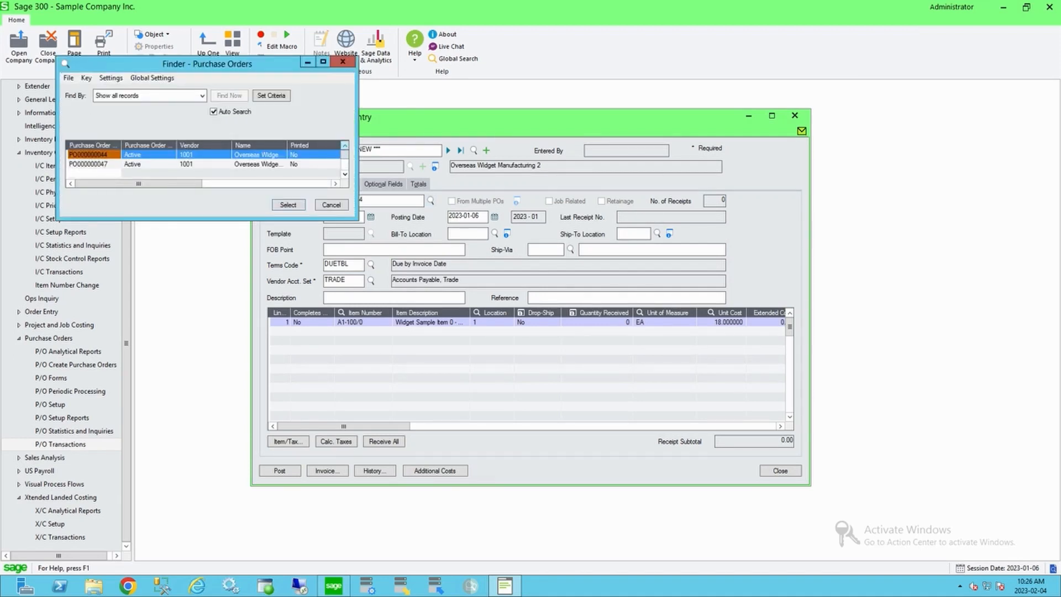
{"action": "key", "text": "Return"}
{"action": "left_click_drag", "start_coordinate": [364, 200], "coordinate": [359, 200]}
{"action": "type", "text": "3"}
{"action": "key", "text": "Tab"}
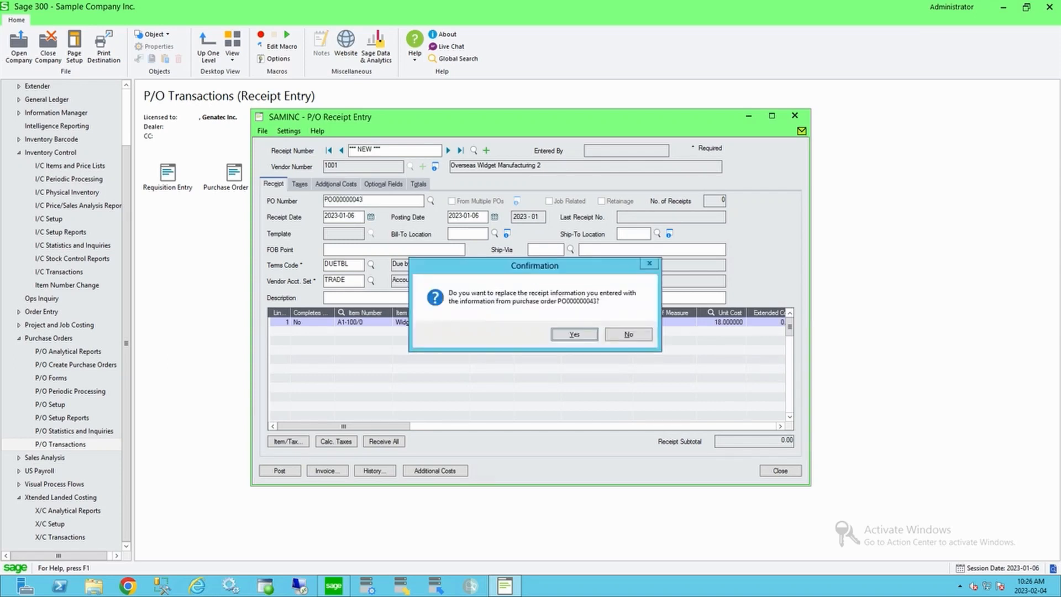
{"action": "key", "text": "Return"}
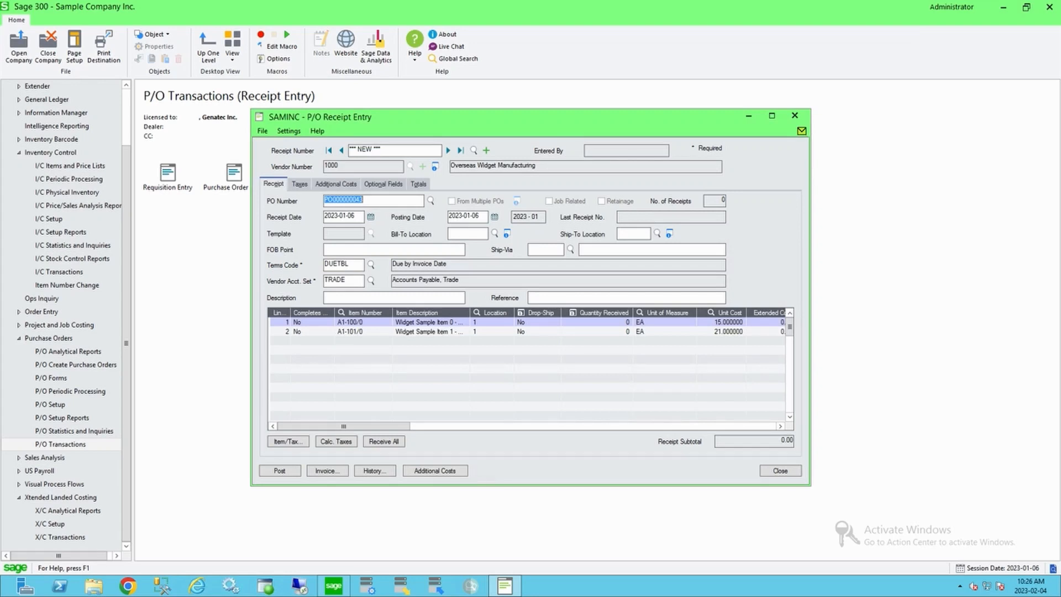
{"action": "left_click", "coordinate": [384, 442]}
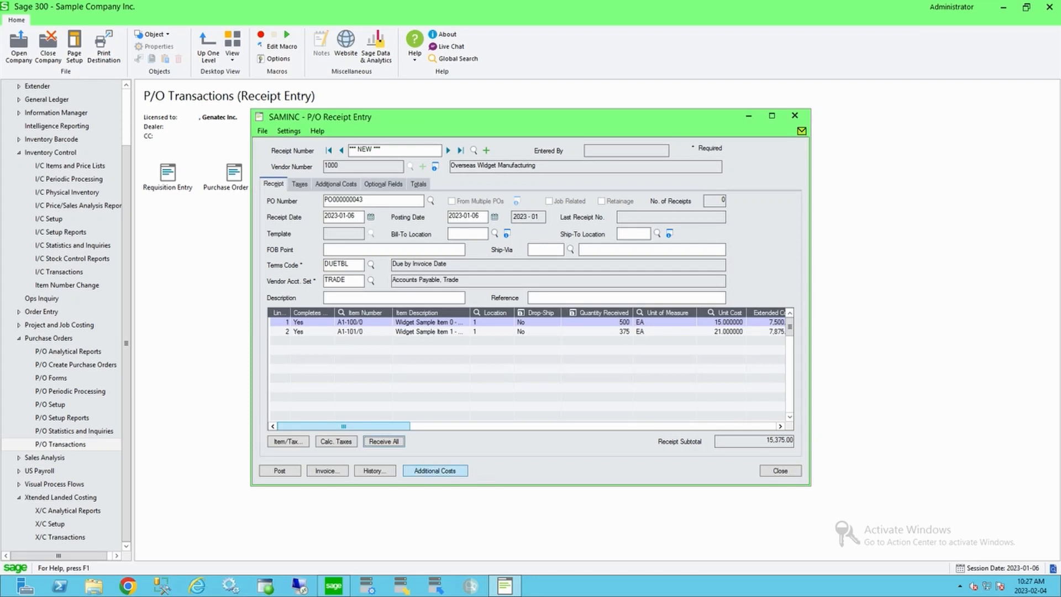
Step: Review the receipt's additional costs for vendors Freight Masters and Zen Brokers
{"action": "left_click", "coordinate": [435, 471]}
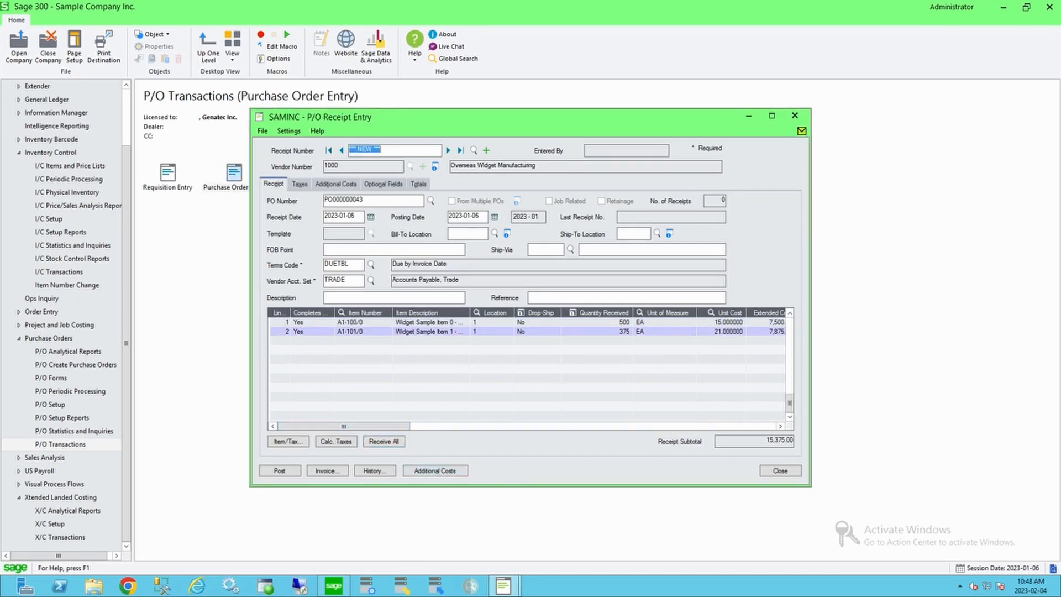
{"action": "left_click", "coordinate": [336, 184]}
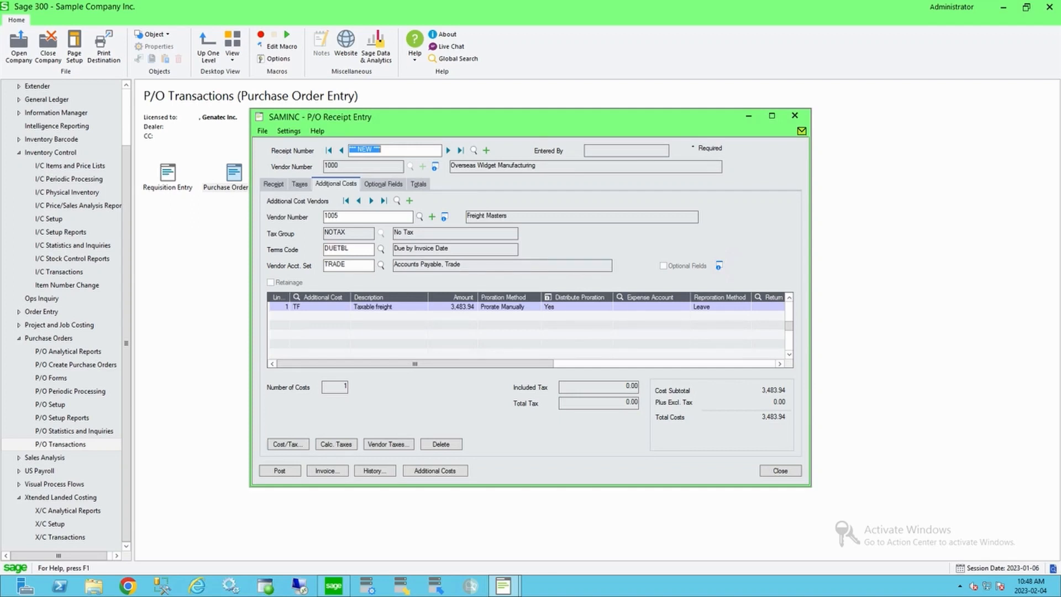
{"action": "left_click", "coordinate": [372, 201]}
{"action": "left_click", "coordinate": [371, 200]}
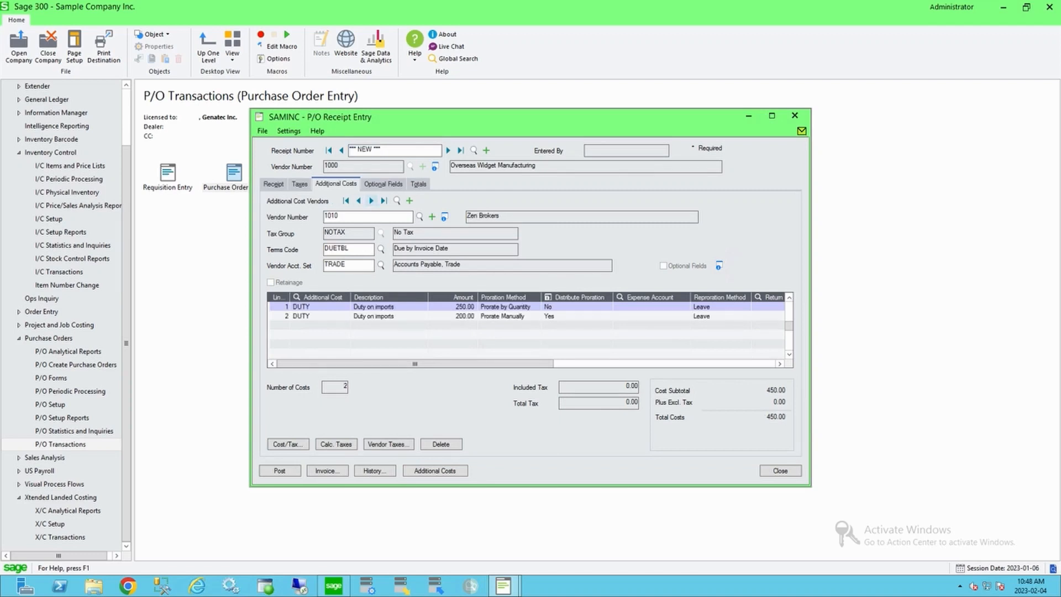
{"action": "left_click", "coordinate": [346, 200]}
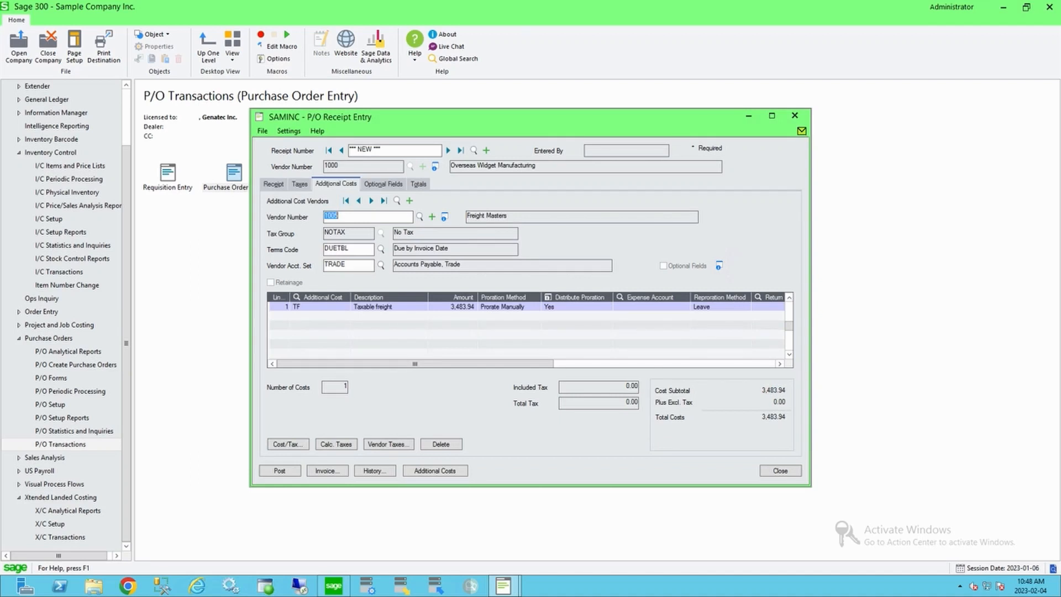
{"action": "left_click", "coordinate": [61, 537]}
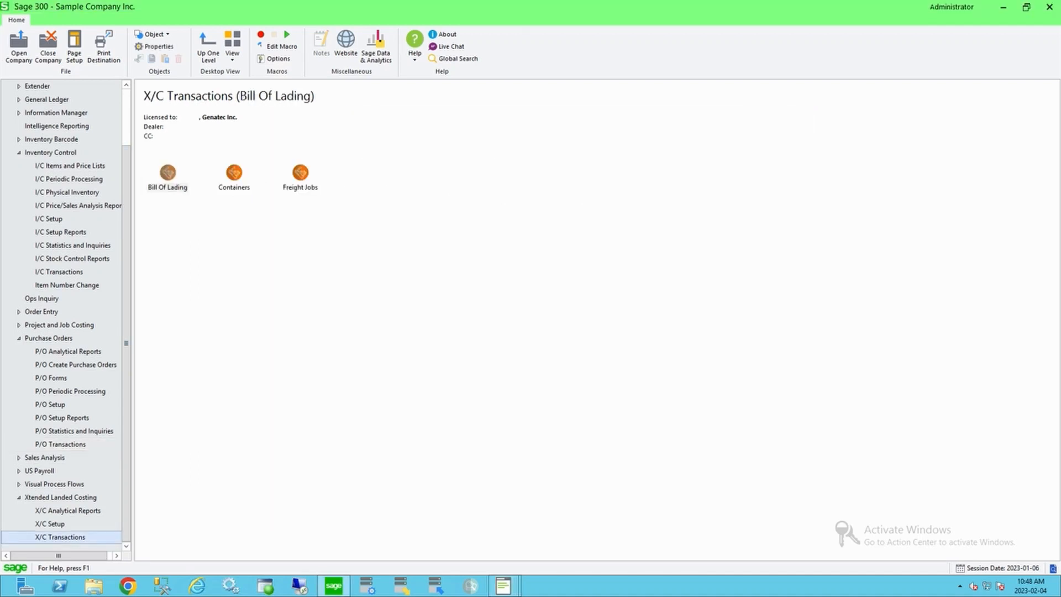
{"action": "double_click", "coordinate": [300, 174]}
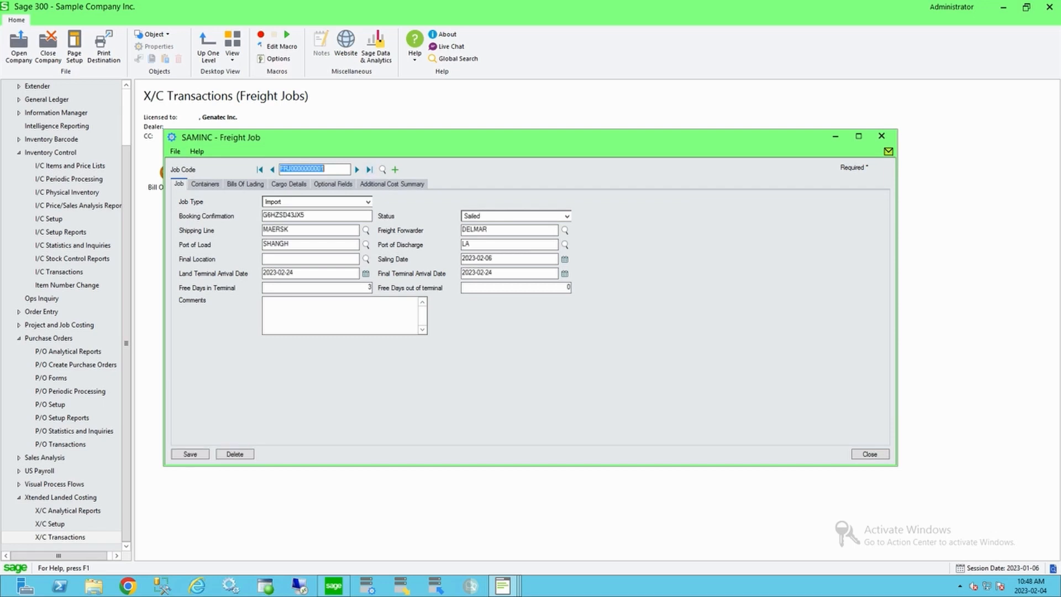
{"action": "left_click", "coordinate": [391, 184]}
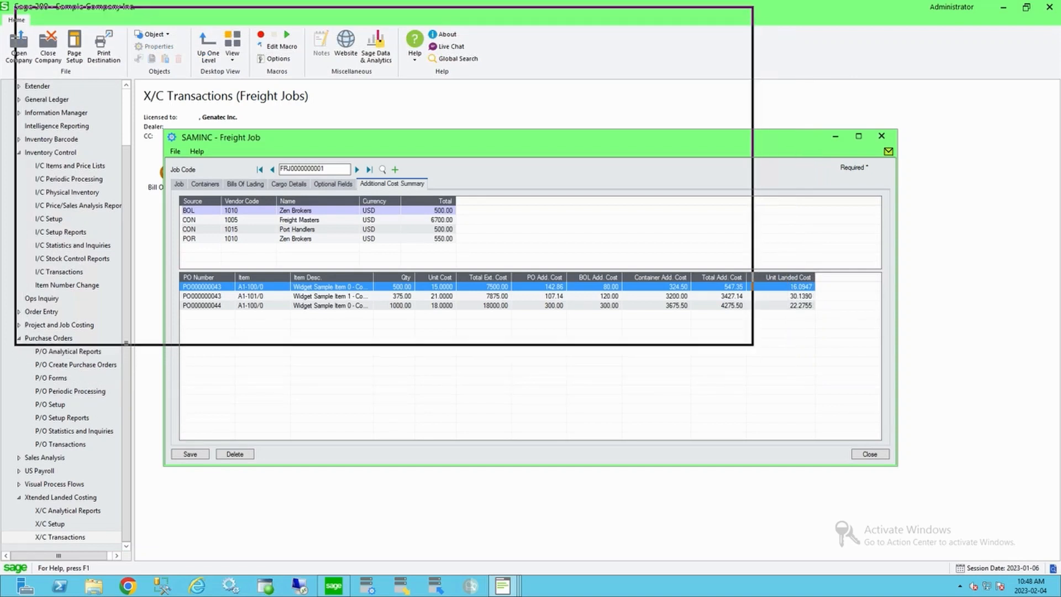
{"action": "left_click_drag", "start_coordinate": [531, 137], "coordinate": [383, 11]}
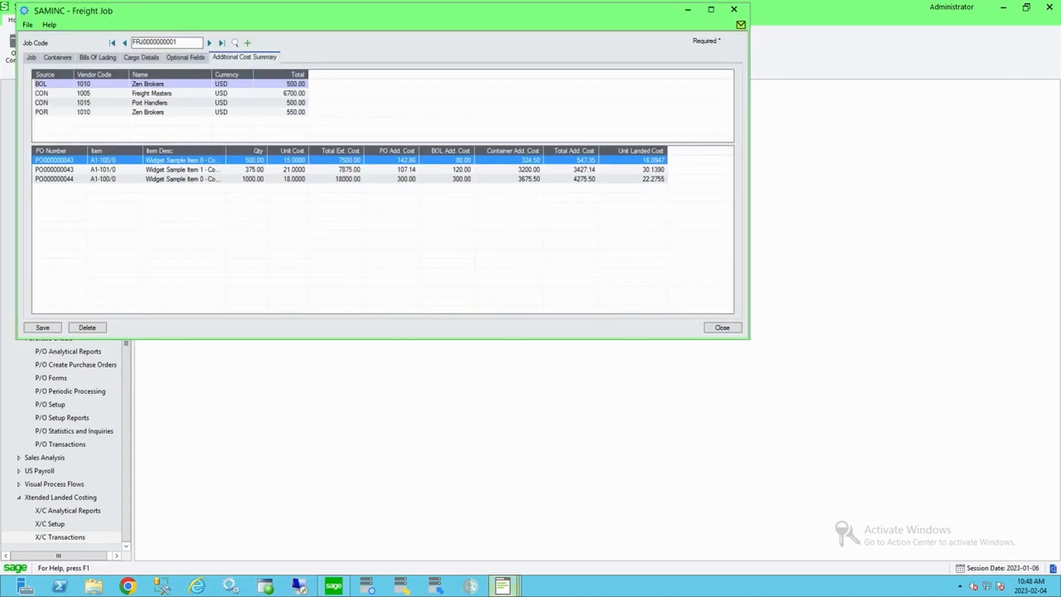
Step: Open the taxable freight cost's distribute proration and compare its item amounts with the freight job summary
{"action": "left_click", "coordinate": [503, 586]}
{"action": "left_click", "coordinate": [384, 525]}
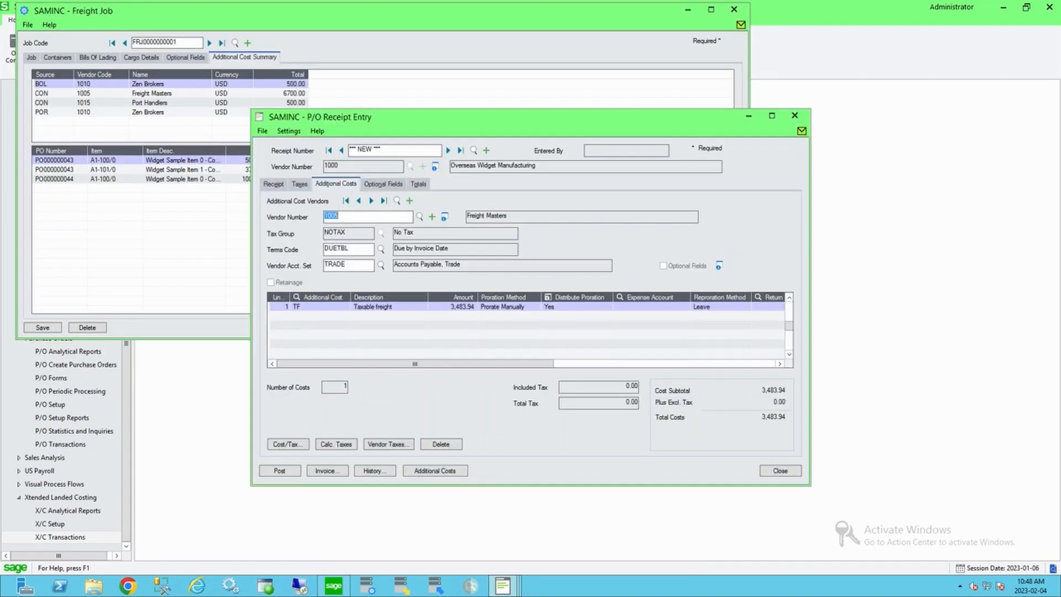
{"action": "left_click_drag", "start_coordinate": [387, 116], "coordinate": [361, 199]}
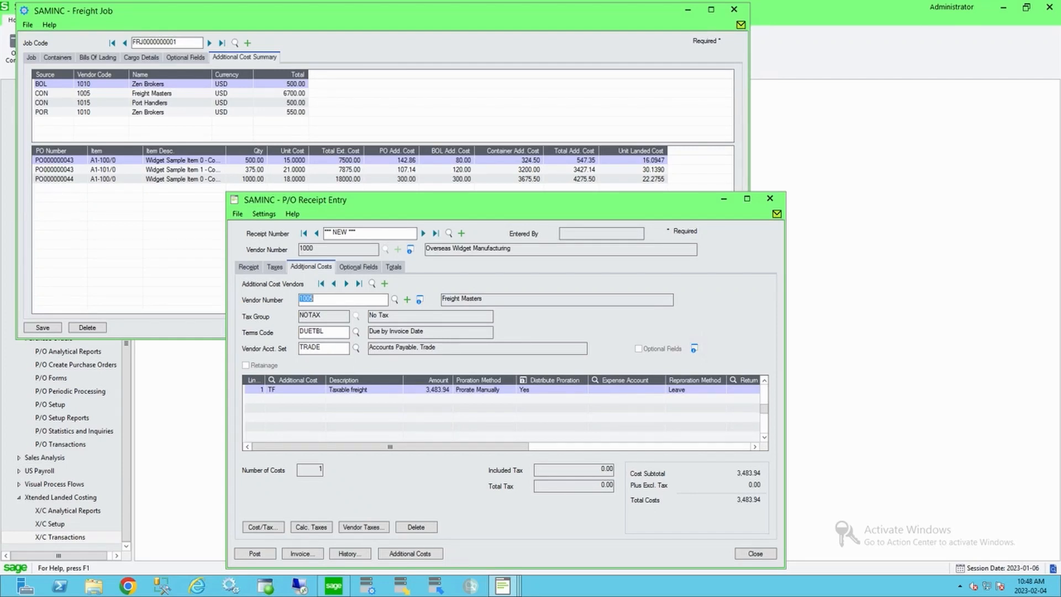
{"action": "left_click", "coordinate": [428, 390]}
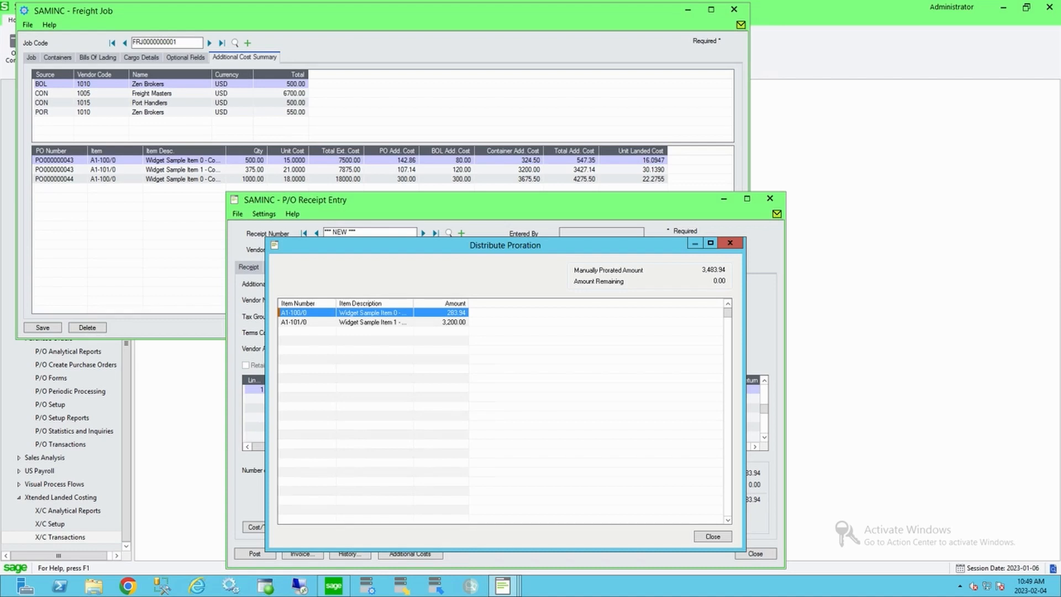
{"action": "left_click", "coordinate": [441, 322]}
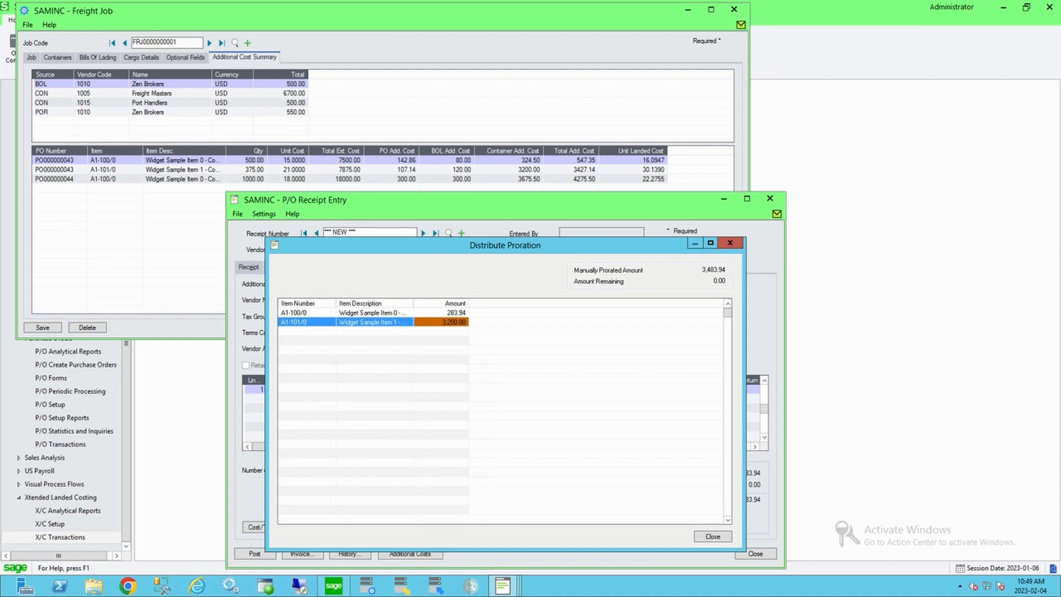
Step: Check each item's freight proration amount against the container additional costs in the freight job summary, then close the proration
{"action": "left_click", "coordinate": [441, 312]}
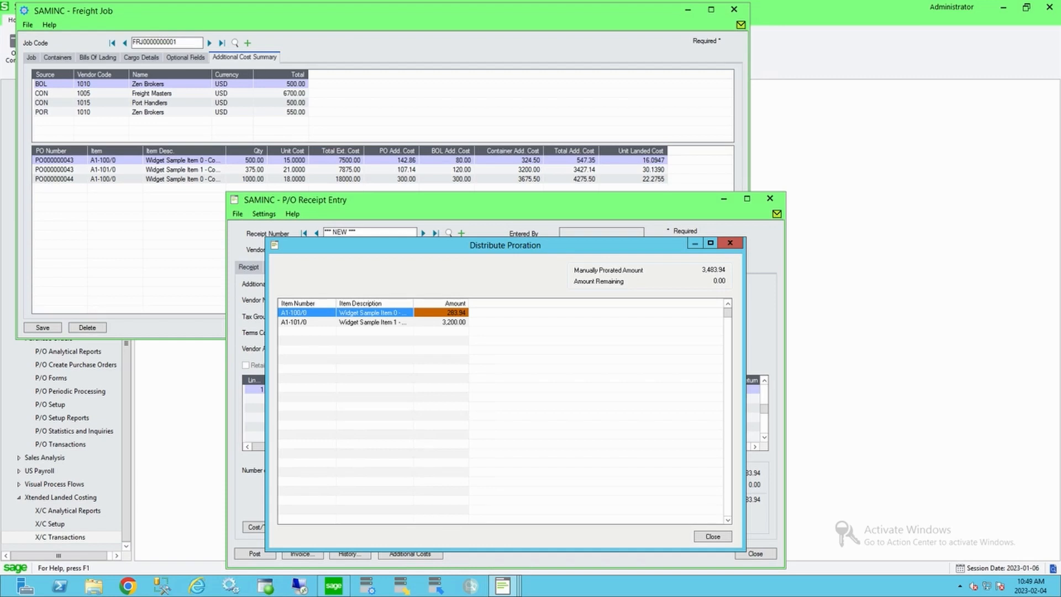
{"action": "left_click", "coordinate": [509, 160]}
{"action": "left_click", "coordinate": [387, 376]}
{"action": "left_click", "coordinate": [713, 537]}
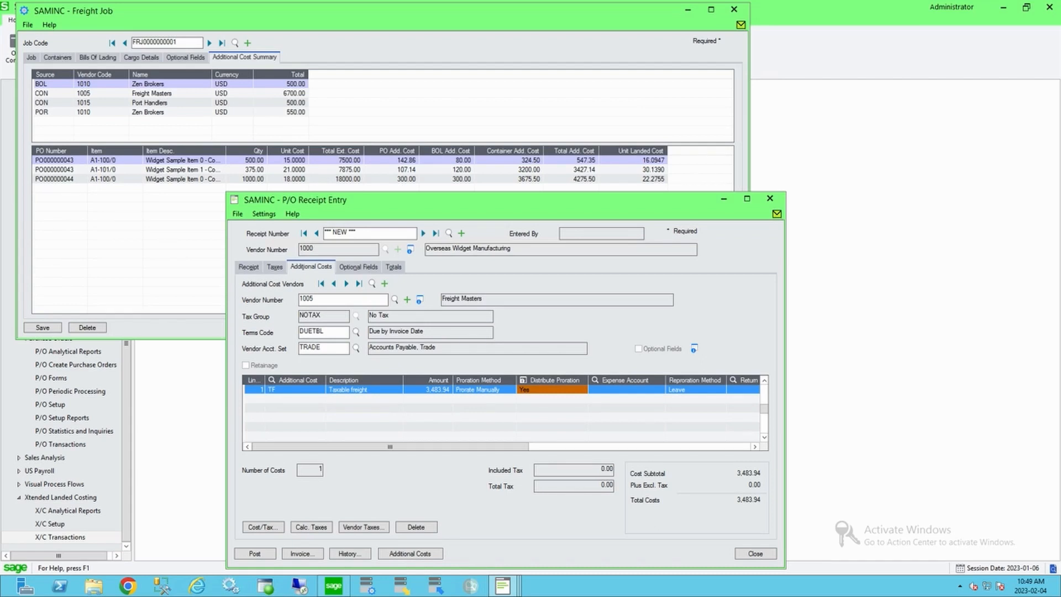
Step: Switch to vendor Port Handlers and open its drayage fee's distribute proration to review the item amounts
{"action": "left_click", "coordinate": [346, 283]}
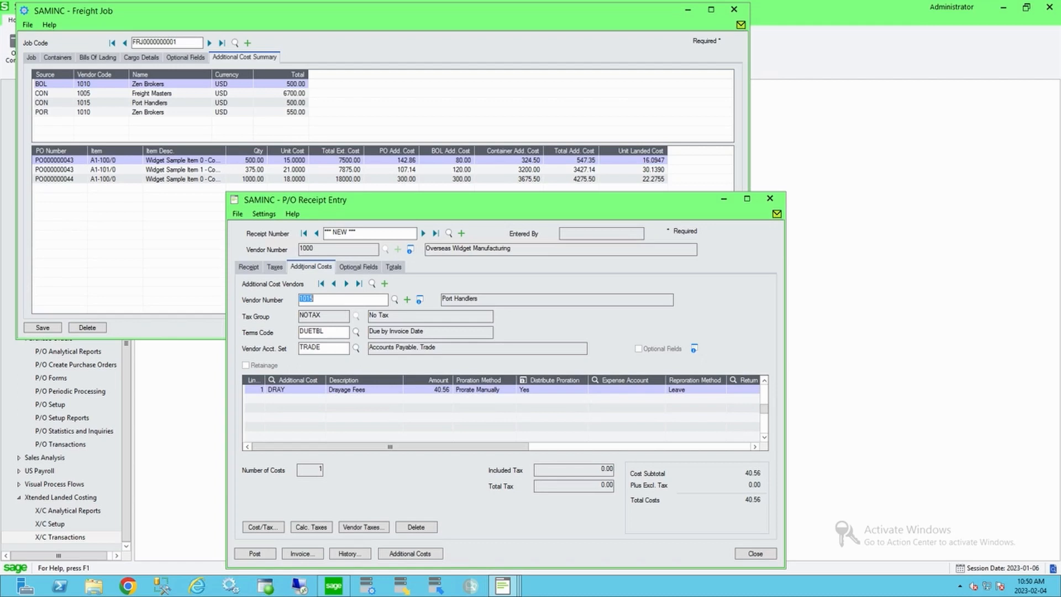
{"action": "left_click", "coordinate": [429, 390]}
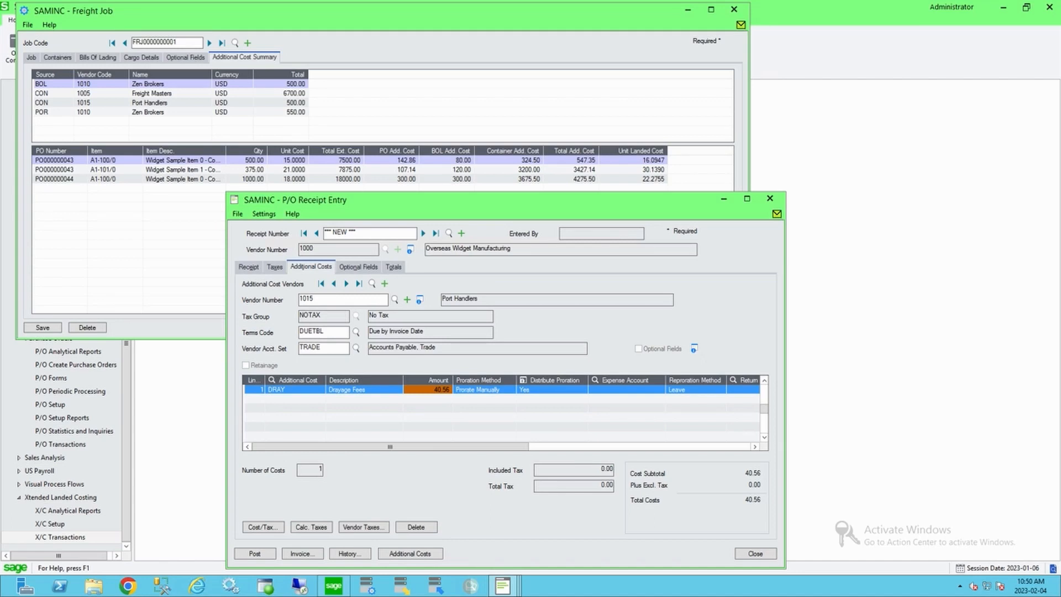
{"action": "left_click", "coordinate": [523, 380]}
{"action": "left_click", "coordinate": [441, 313]}
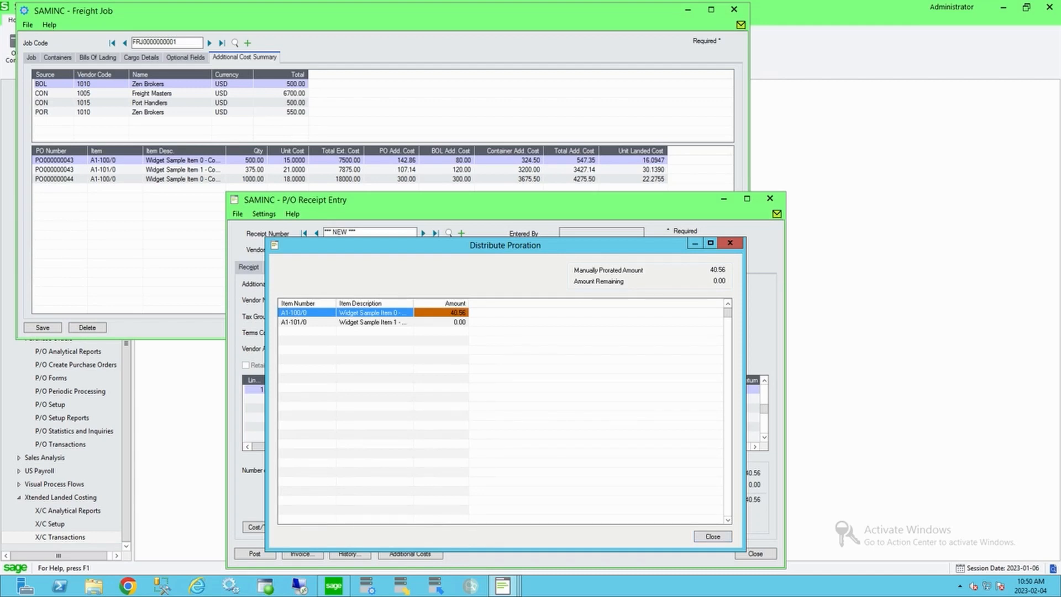
{"action": "left_click", "coordinate": [713, 536]}
Step: Switch to vendor Zen Brokers and open the manually prorated duty line's distribute proration to review its item amounts
{"action": "left_click", "coordinate": [333, 283]}
{"action": "left_click", "coordinate": [333, 283]}
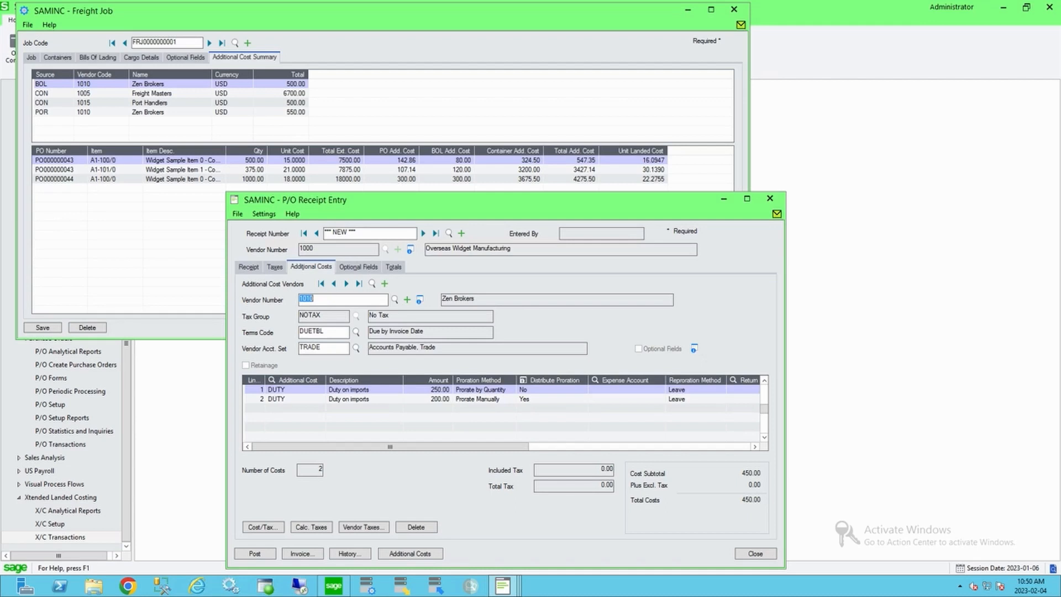
{"action": "left_click", "coordinate": [429, 399]}
{"action": "left_click", "coordinate": [485, 399]}
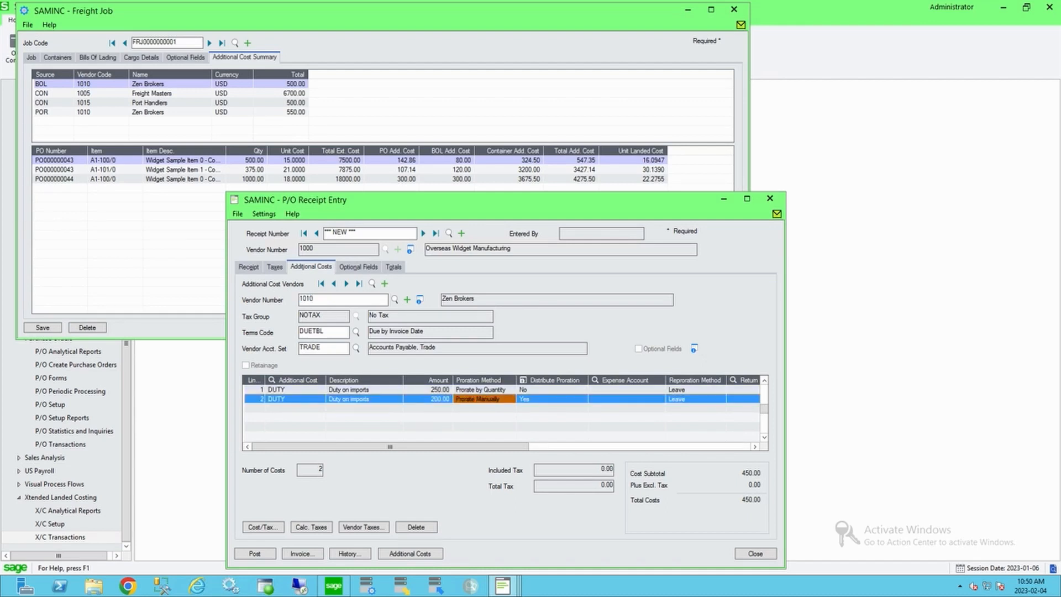
{"action": "left_click", "coordinate": [552, 399]}
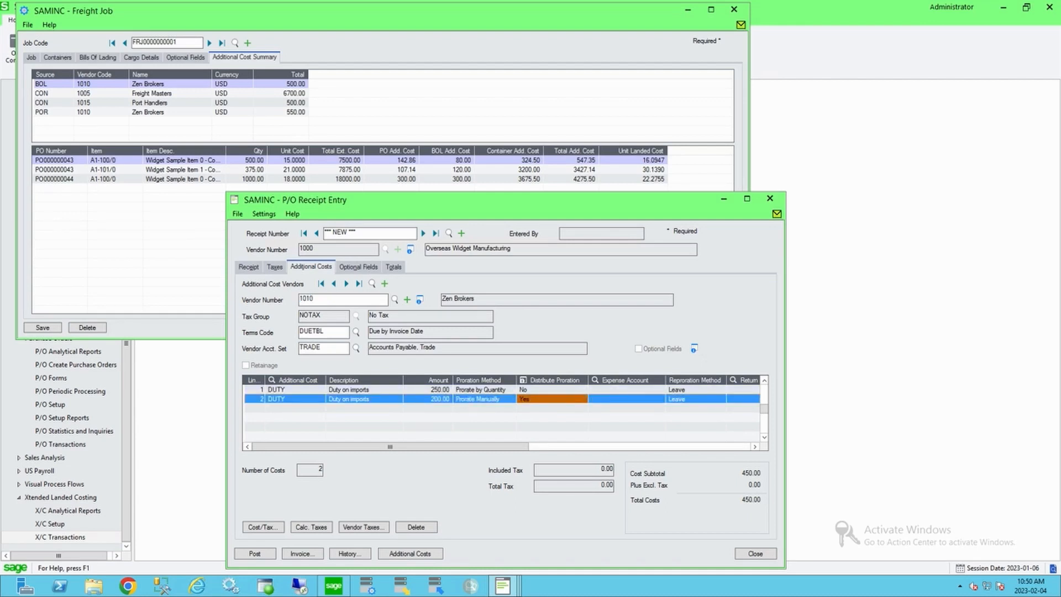
{"action": "left_click", "coordinate": [523, 380]}
{"action": "left_click", "coordinate": [441, 313]}
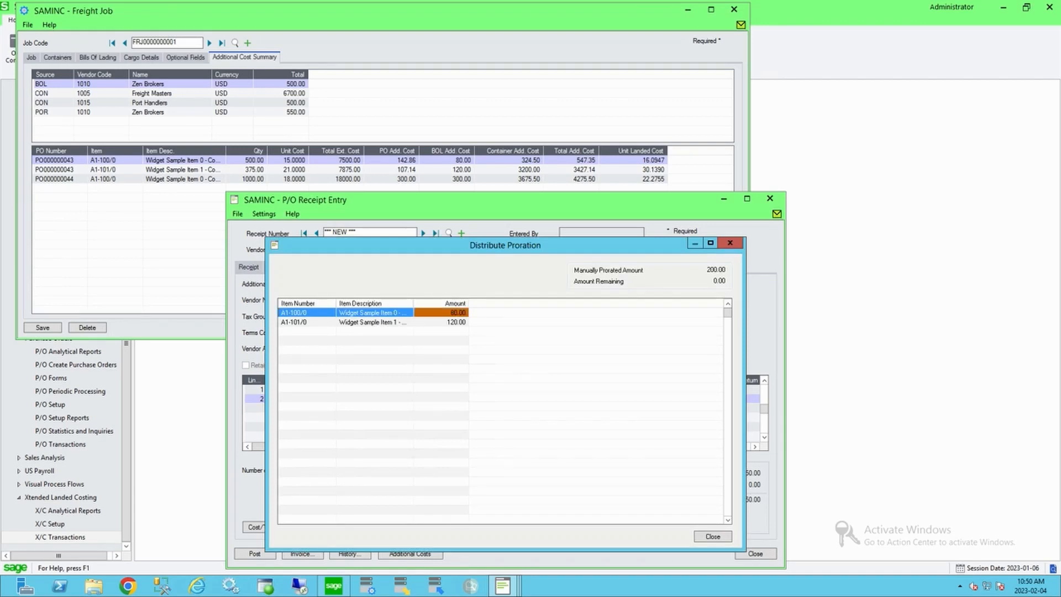
{"action": "left_click", "coordinate": [441, 322]}
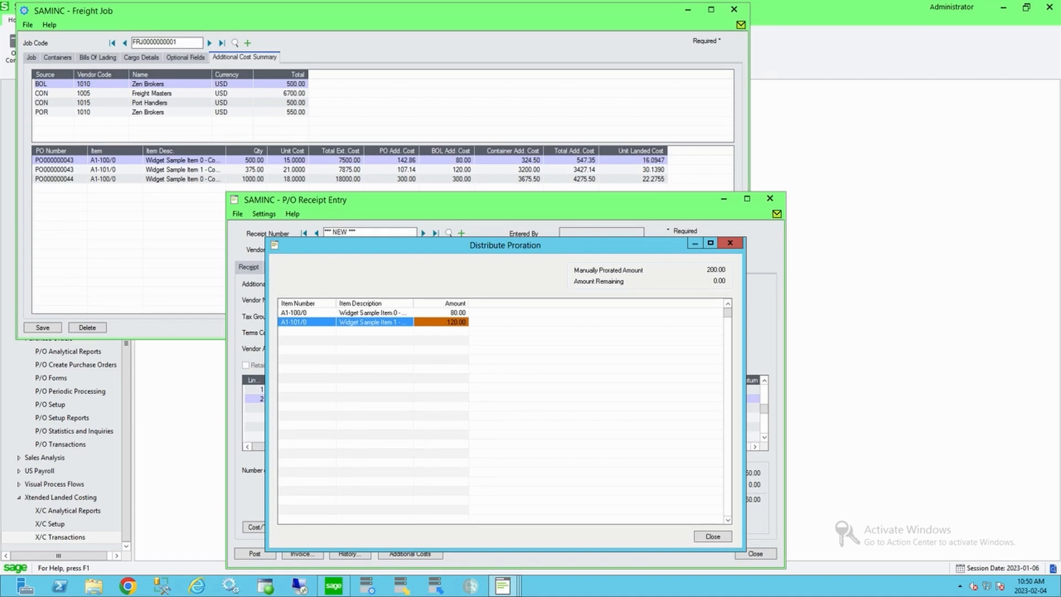
{"action": "left_click", "coordinate": [712, 536]}
Step: Compare the proration methods of Zen Brokers' two duty lines, then post the receipt and dismiss the print prompt
{"action": "left_click", "coordinate": [429, 389]}
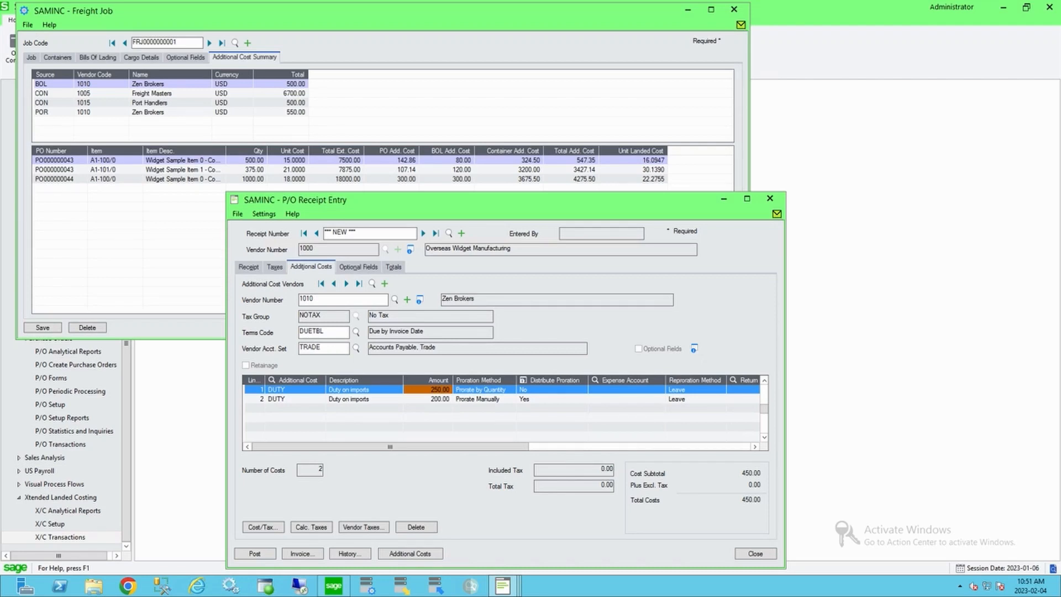
{"action": "left_click", "coordinate": [484, 389]}
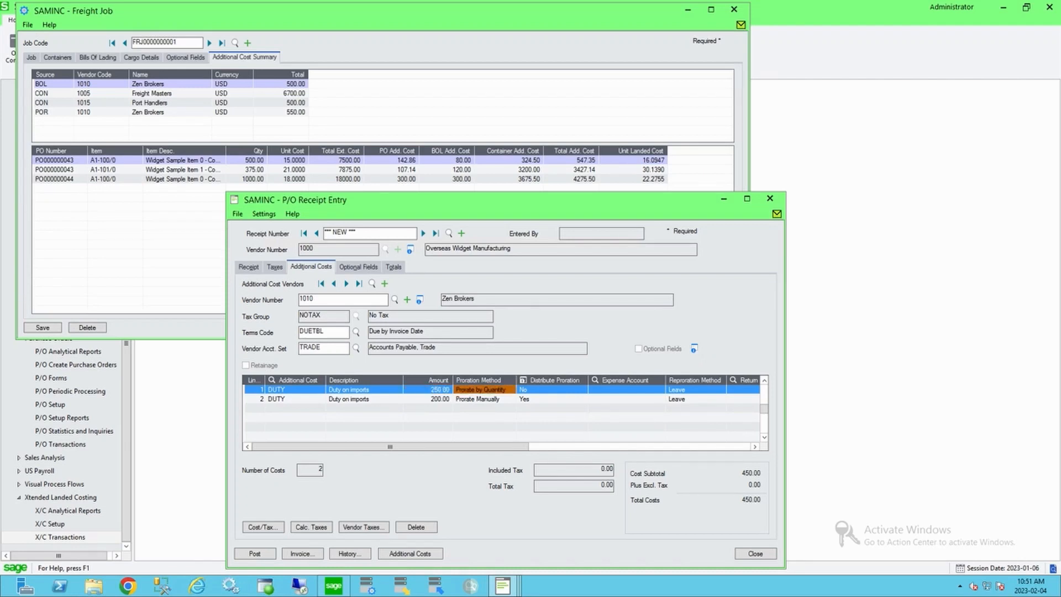
{"action": "left_click", "coordinate": [484, 399]}
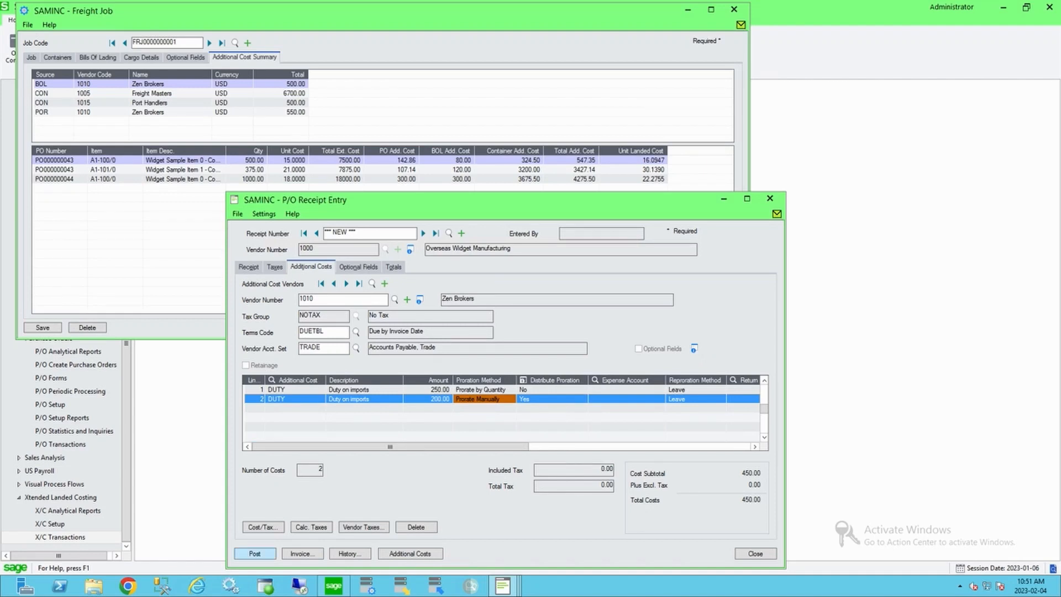
{"action": "left_click", "coordinate": [255, 554]}
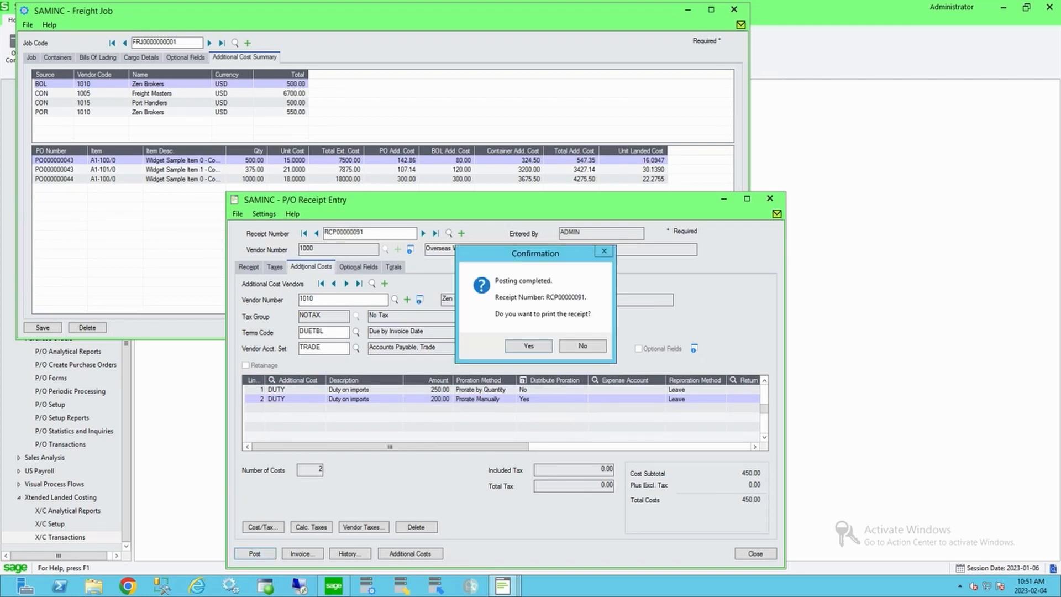
{"action": "key", "text": "Return"}
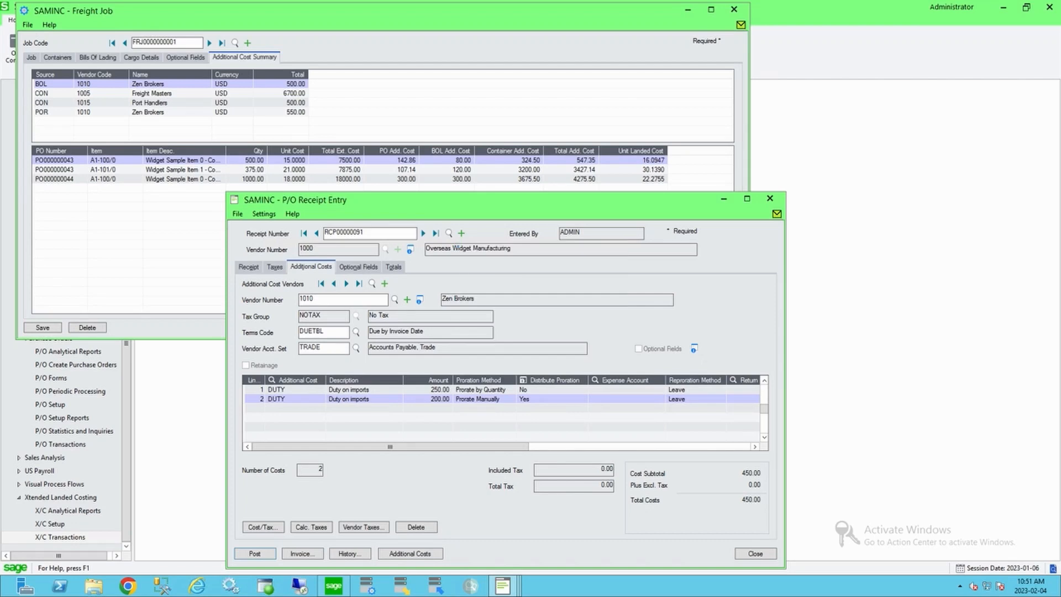
Step: Review the posted receipt's item lines and unit costs, then close the receipt entry
{"action": "left_click", "coordinate": [338, 405]}
{"action": "left_click", "coordinate": [338, 414]}
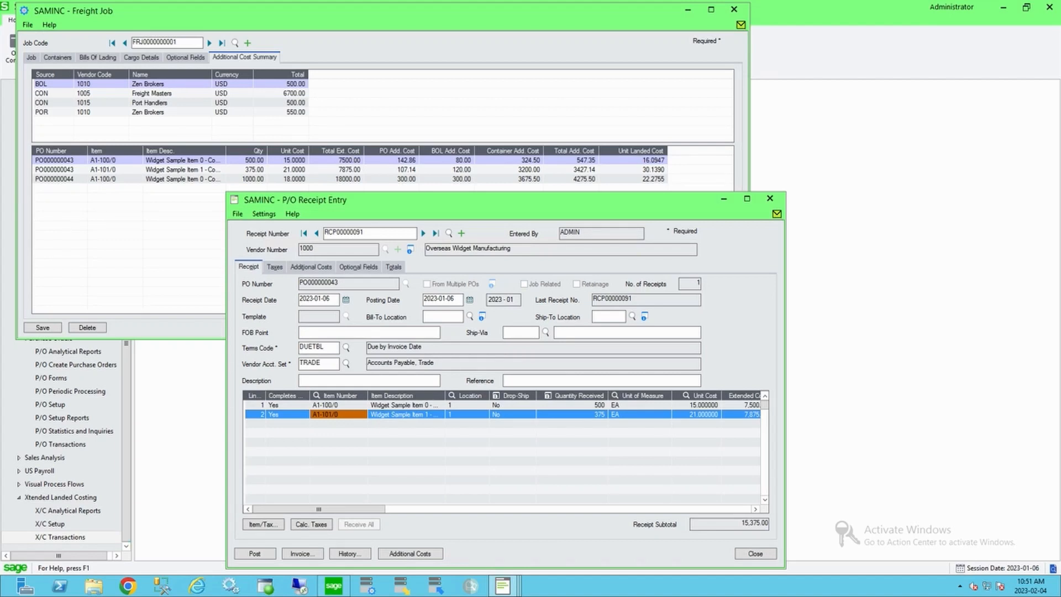
{"action": "left_click", "coordinate": [337, 405]}
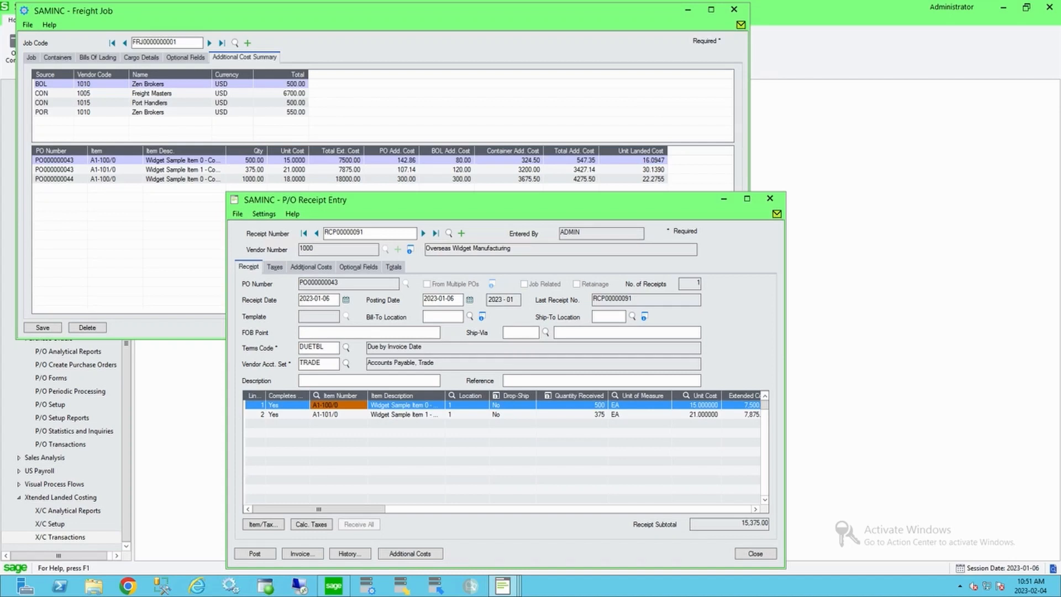
{"action": "left_click", "coordinate": [697, 415]}
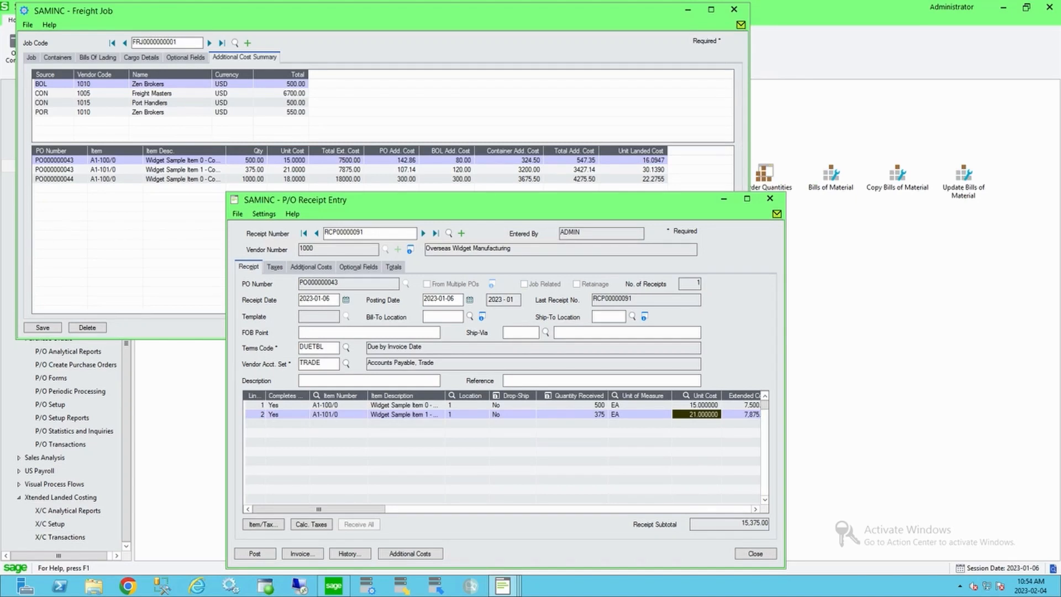
{"action": "left_click", "coordinate": [755, 553]}
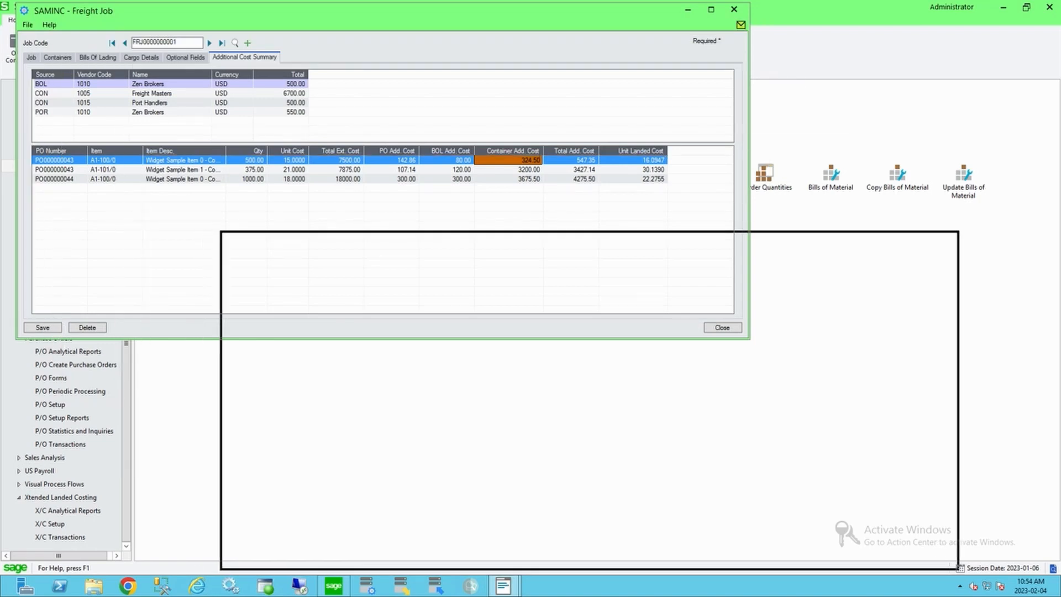
{"action": "left_click_drag", "start_coordinate": [585, 210], "coordinate": [589, 219]}
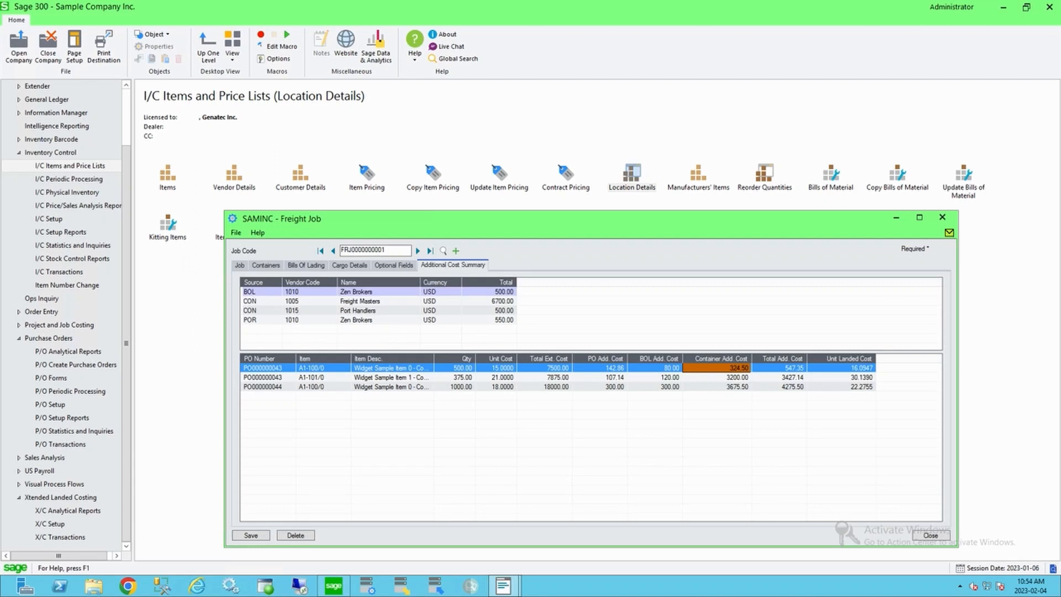
{"action": "left_click", "coordinate": [497, 368]}
{"action": "left_click", "coordinate": [496, 378]}
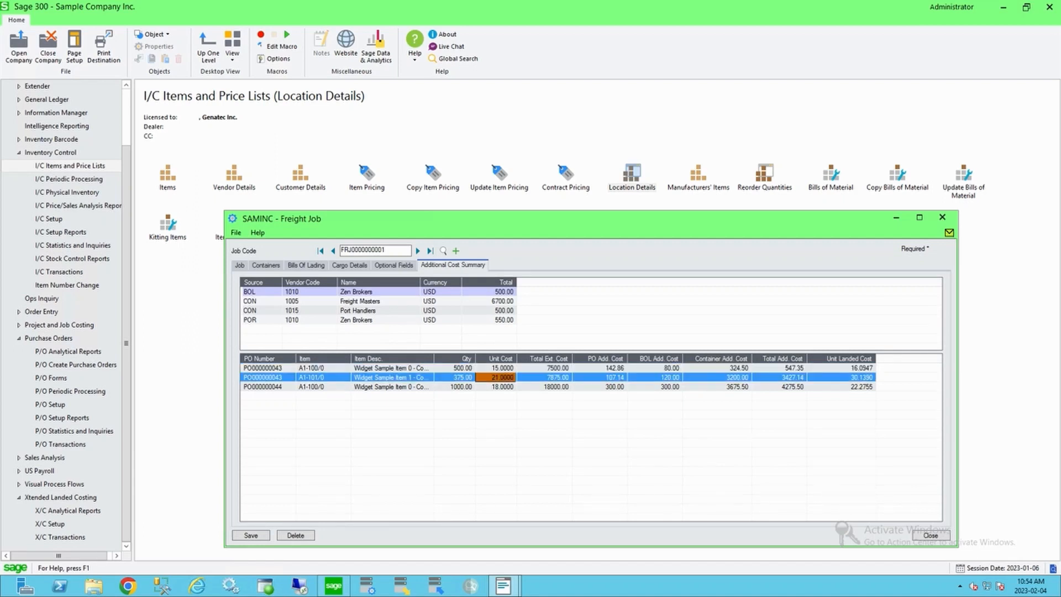
{"action": "left_click", "coordinate": [851, 368]}
{"action": "left_click", "coordinate": [851, 377]}
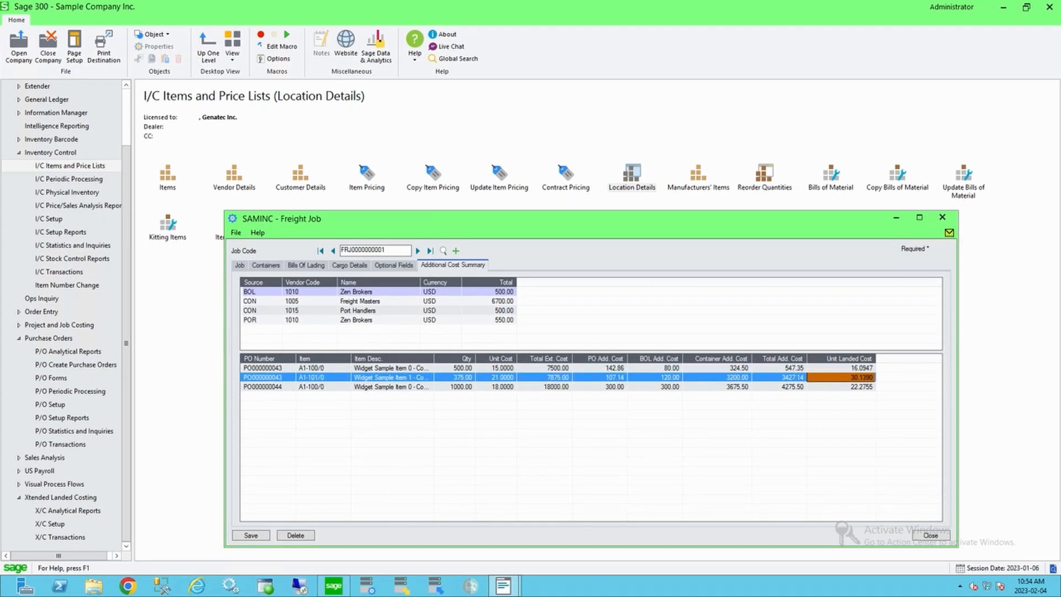
{"action": "left_click", "coordinate": [896, 218]}
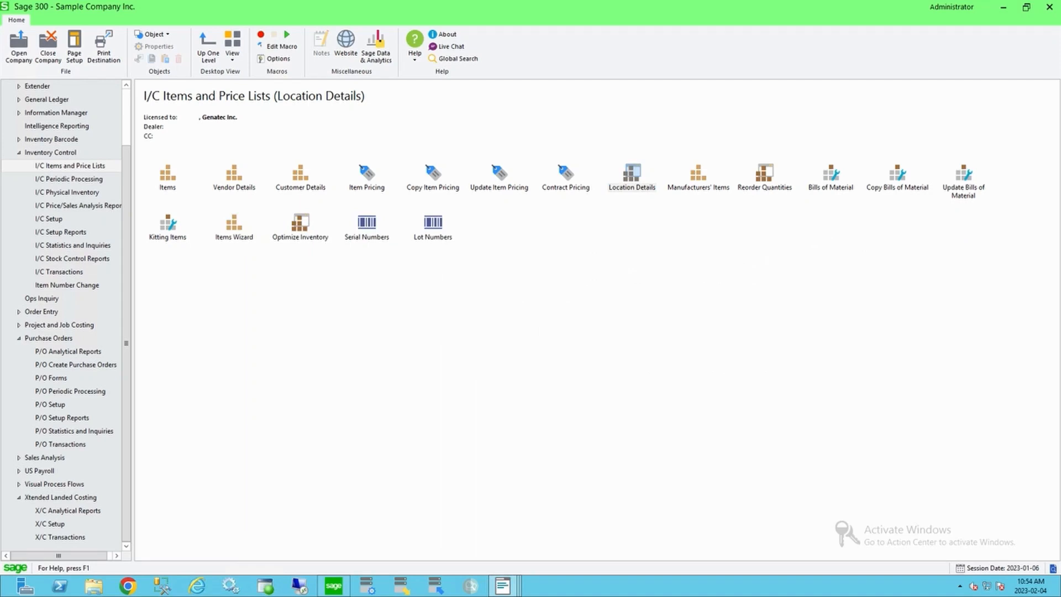
Step: Open I/C Location Details beside the freight job window and load item A1-100/0
{"action": "left_click_drag", "start_coordinate": [531, 219], "coordinate": [501, 39]}
{"action": "left_click", "coordinate": [503, 585]}
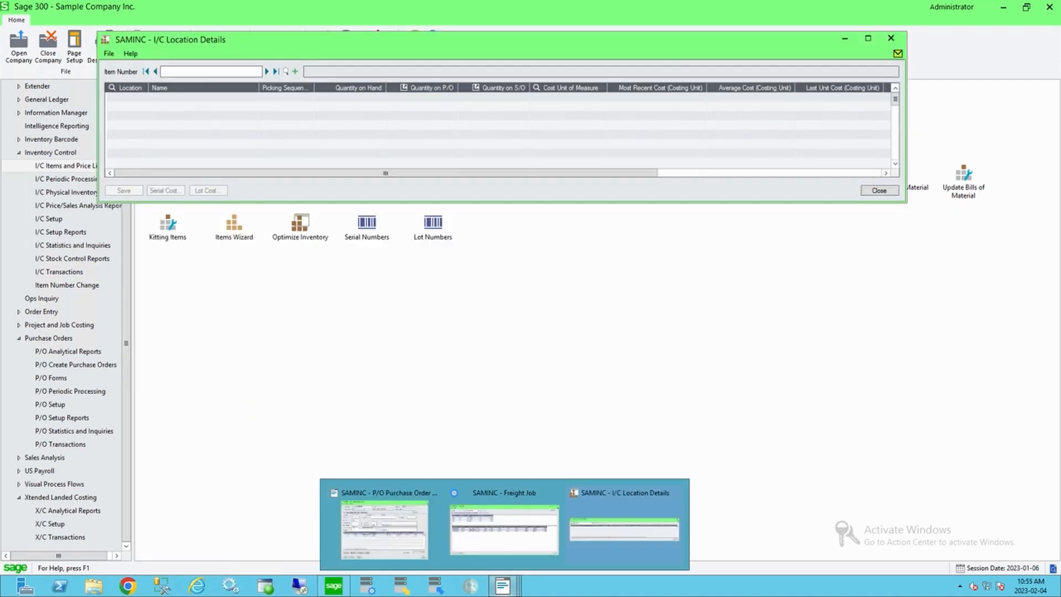
{"action": "left_click", "coordinate": [506, 525]}
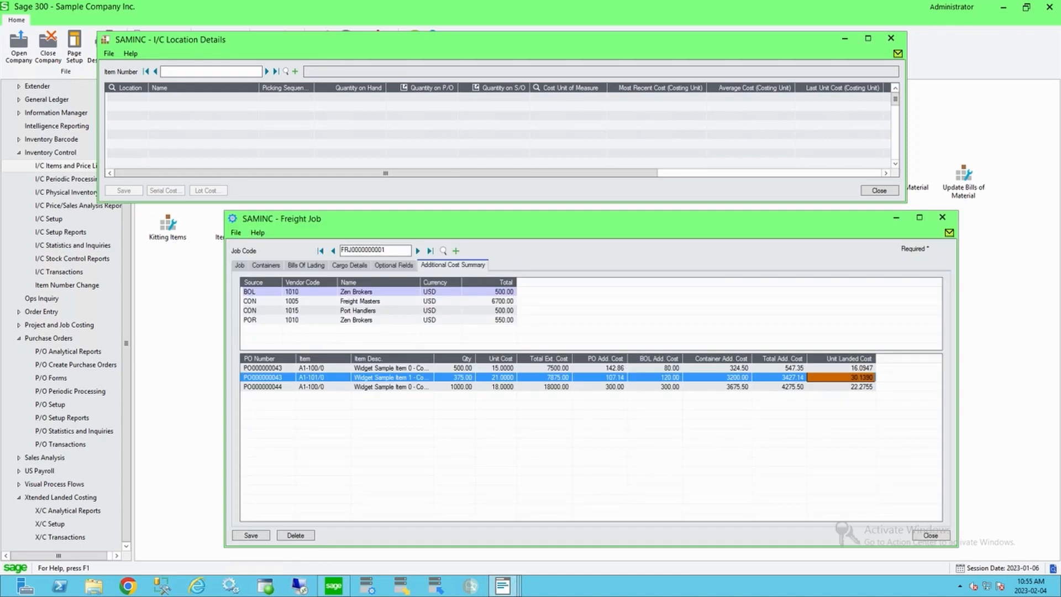
{"action": "left_click", "coordinate": [285, 71]}
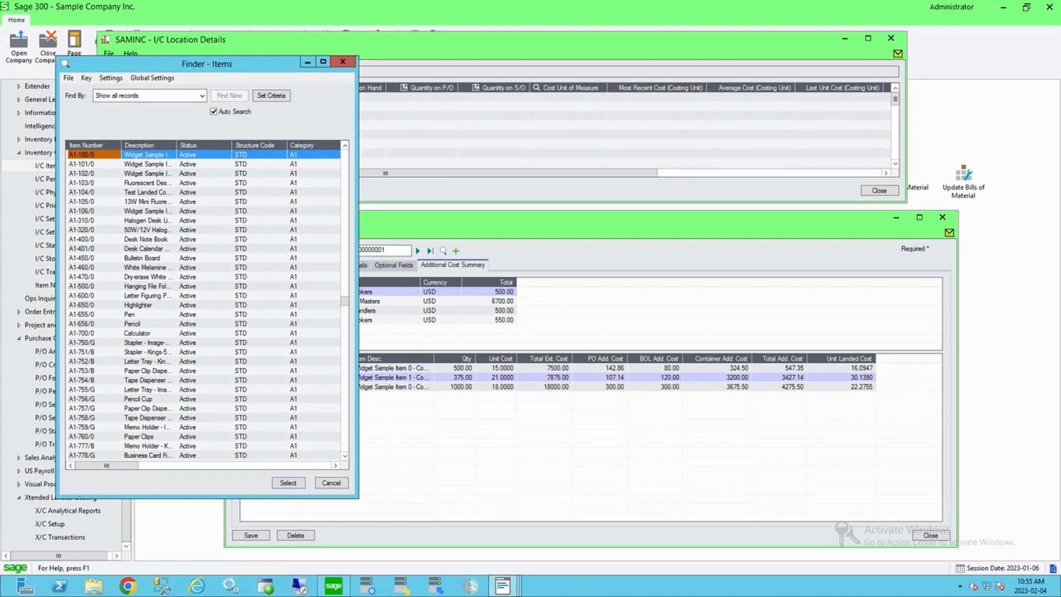
{"action": "key", "text": "Return"}
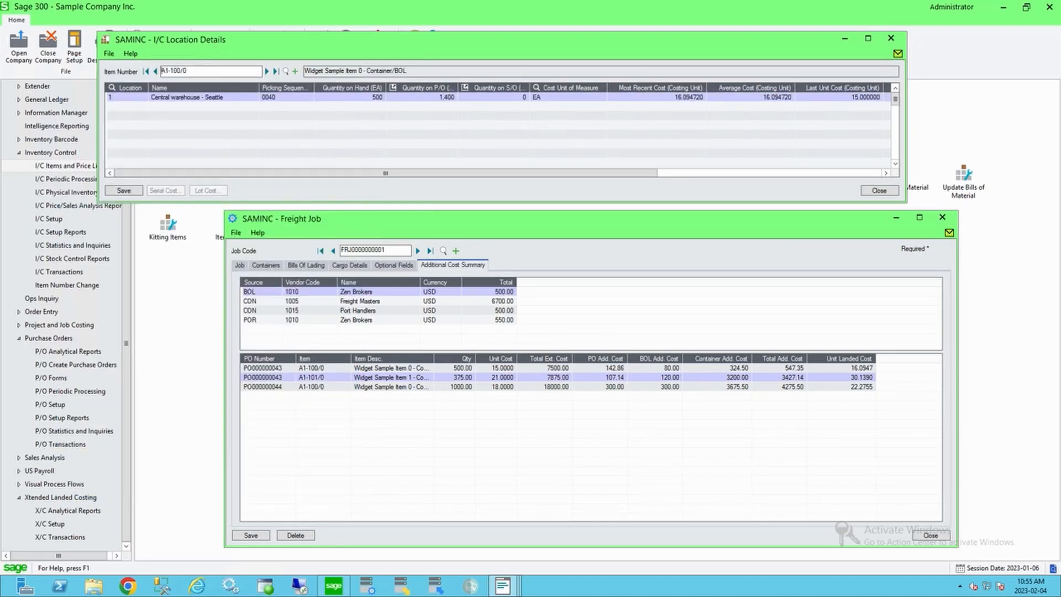
Step: Compare A1-100/0's last unit and most recent costs with its unit landed cost in the freight job
{"action": "left_click", "coordinate": [839, 97]}
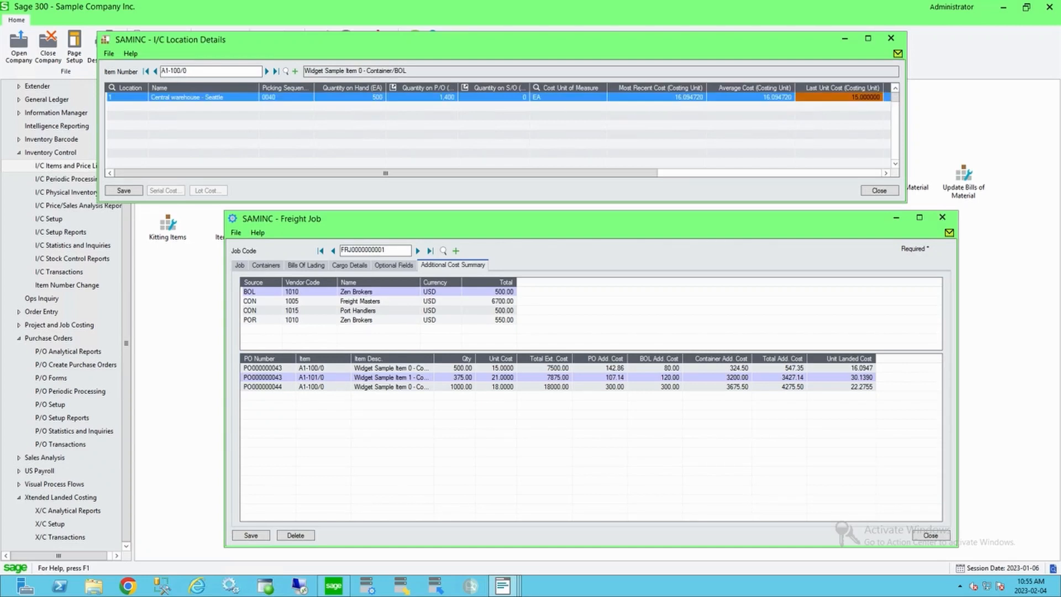
{"action": "left_click", "coordinate": [658, 98]}
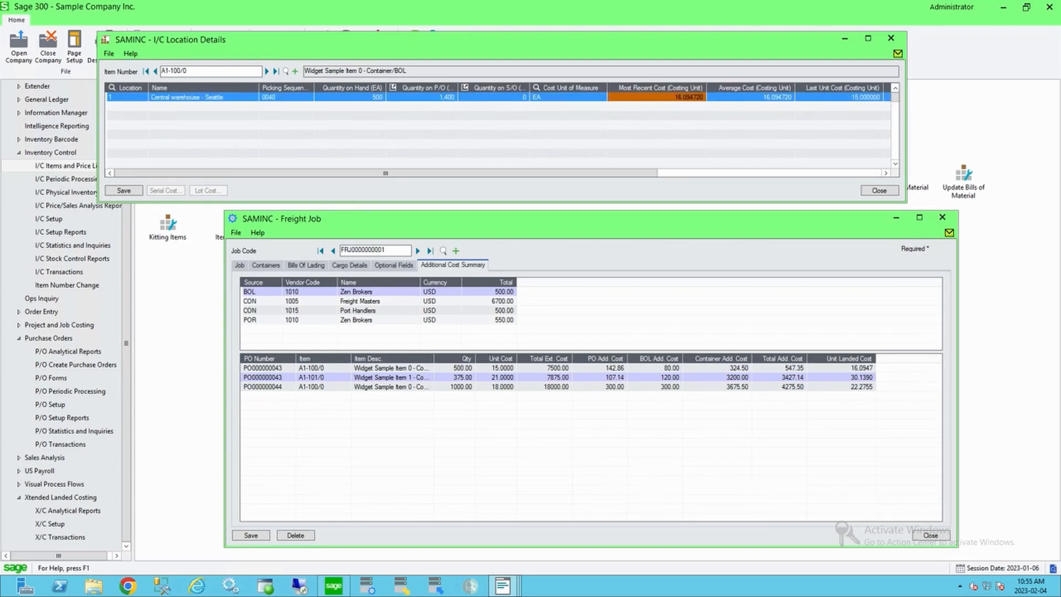
{"action": "left_click", "coordinate": [841, 368]}
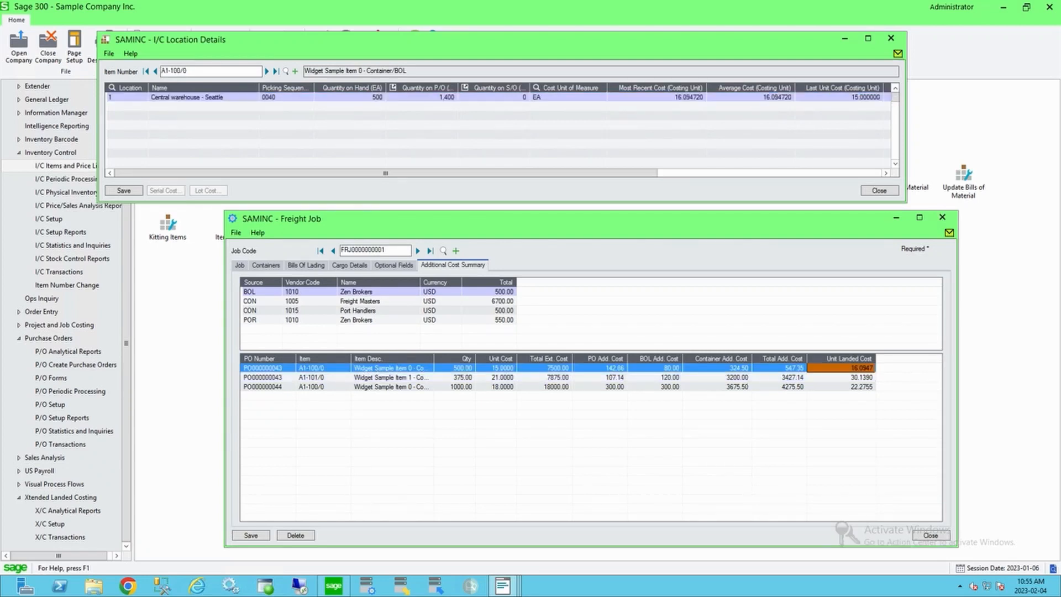
Step: Load item A1-101/0 and compare its location costs with its unit cost and unit landed cost in the freight job
{"action": "left_click", "coordinate": [890, 38]}
{"action": "left_click", "coordinate": [266, 71]}
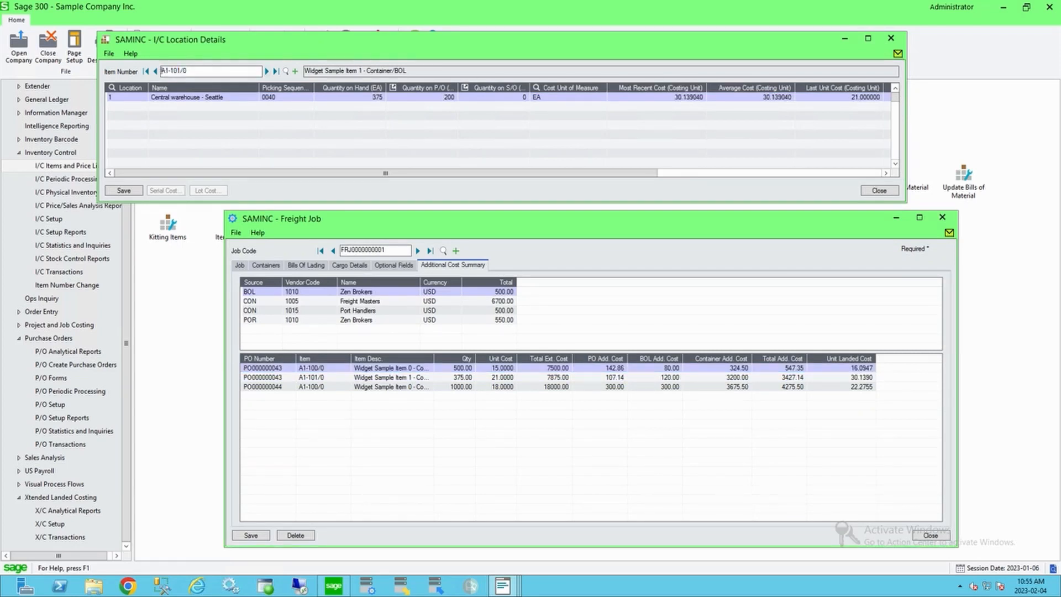
{"action": "left_click", "coordinate": [840, 97]}
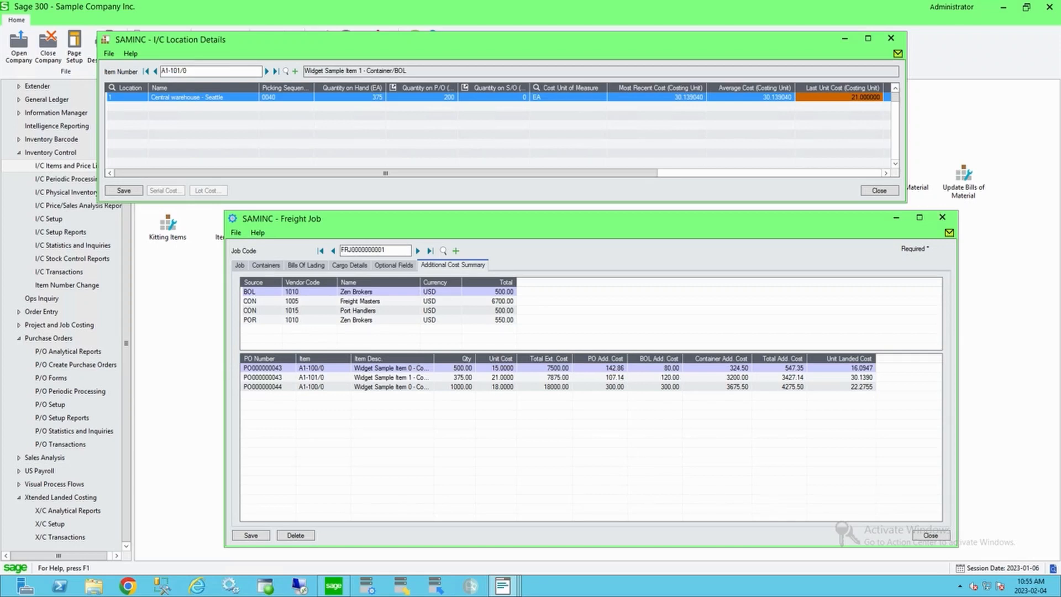
{"action": "left_click", "coordinate": [495, 377]}
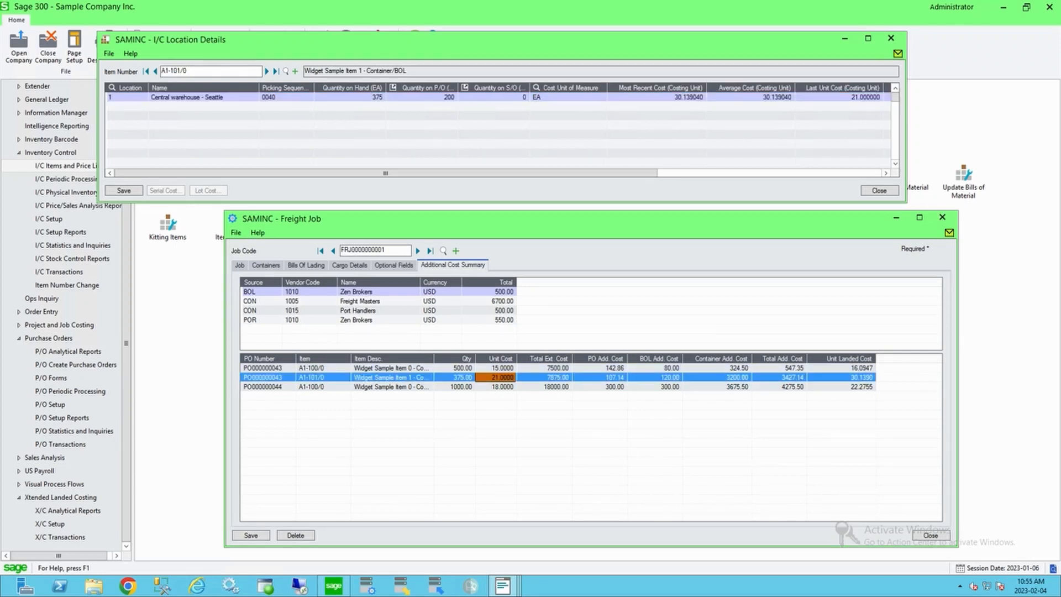
{"action": "left_click", "coordinate": [777, 97]}
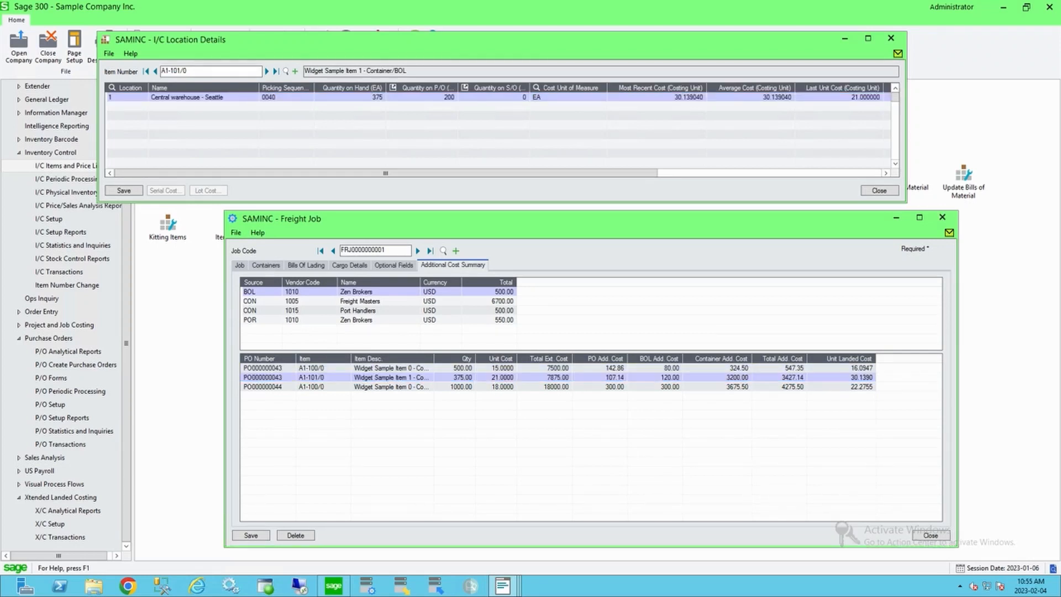
{"action": "left_click", "coordinate": [685, 97]}
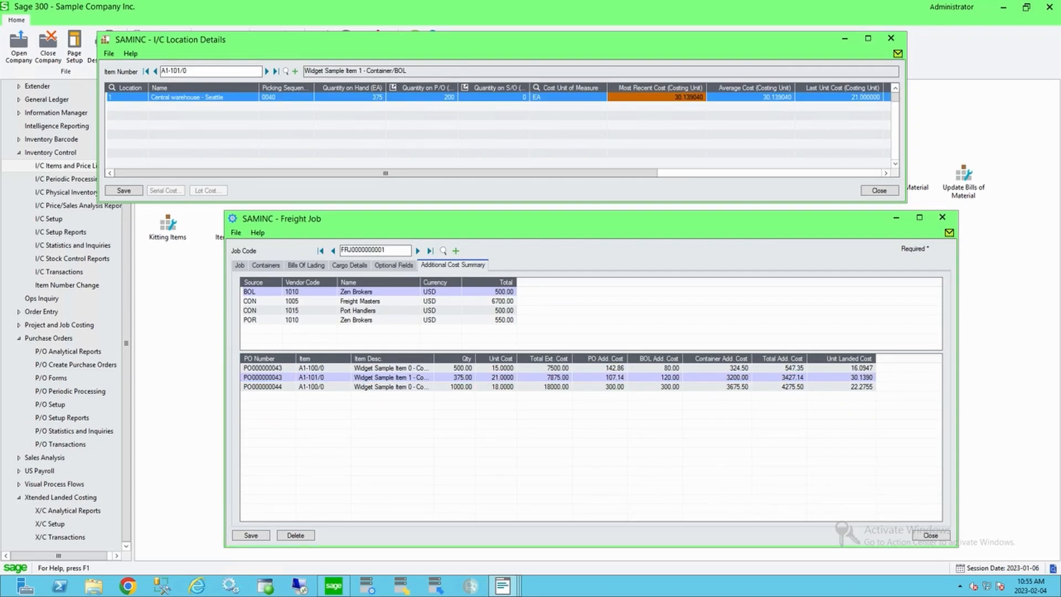
Step: Check A1-101/0's average cost, then close the I/C Location Details and Freight Job windows
{"action": "left_click", "coordinate": [751, 98]}
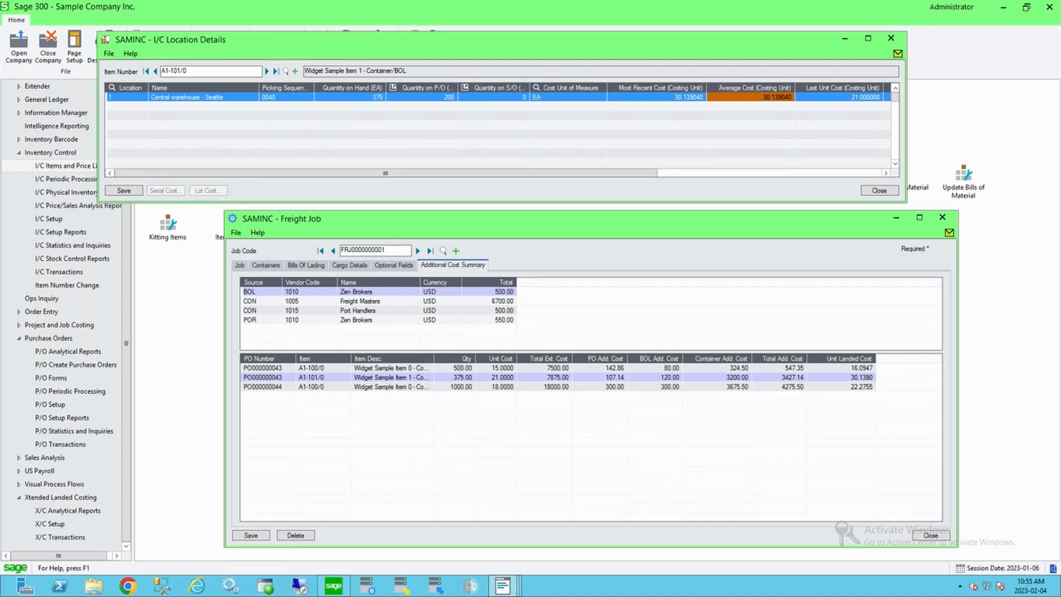
{"action": "left_click", "coordinate": [890, 37]}
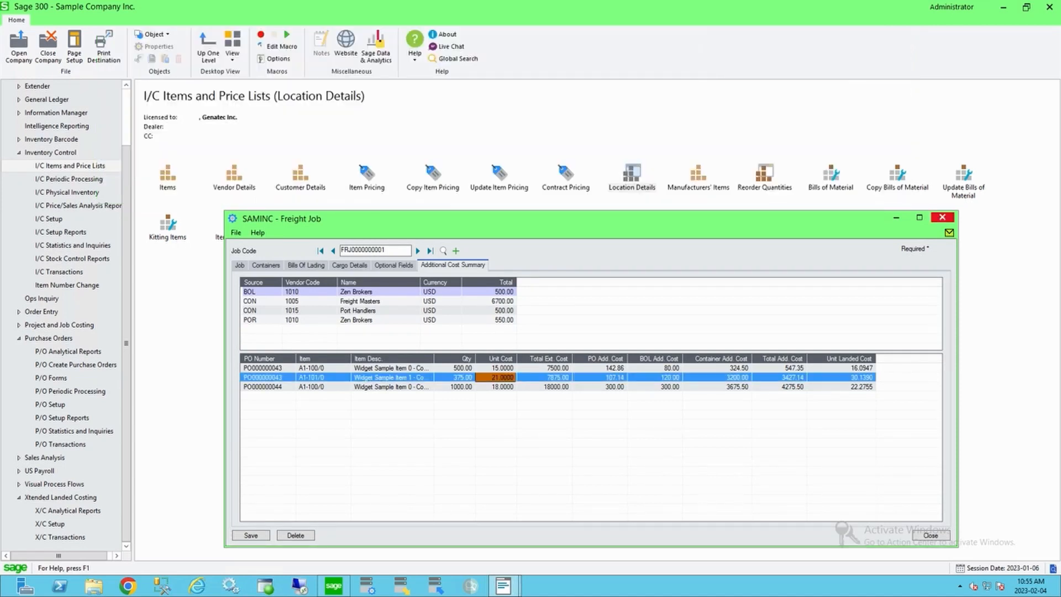
{"action": "left_click", "coordinate": [942, 217]}
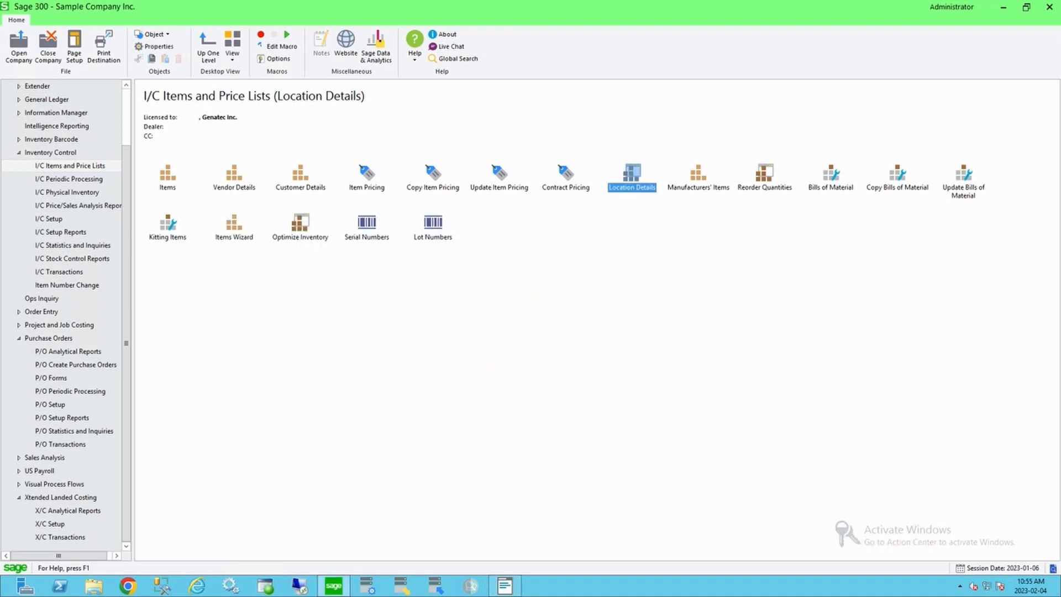
Step: Open the X/C Analytical Reports and select the Landed Cost Analysis report
{"action": "left_click", "coordinate": [68, 511]}
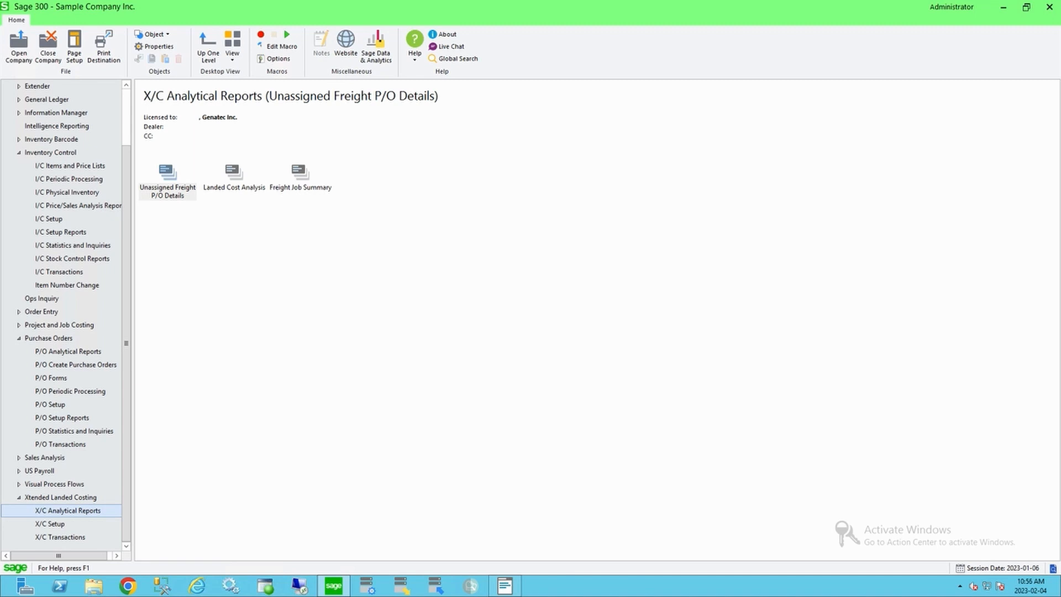
{"action": "left_click", "coordinate": [234, 173]}
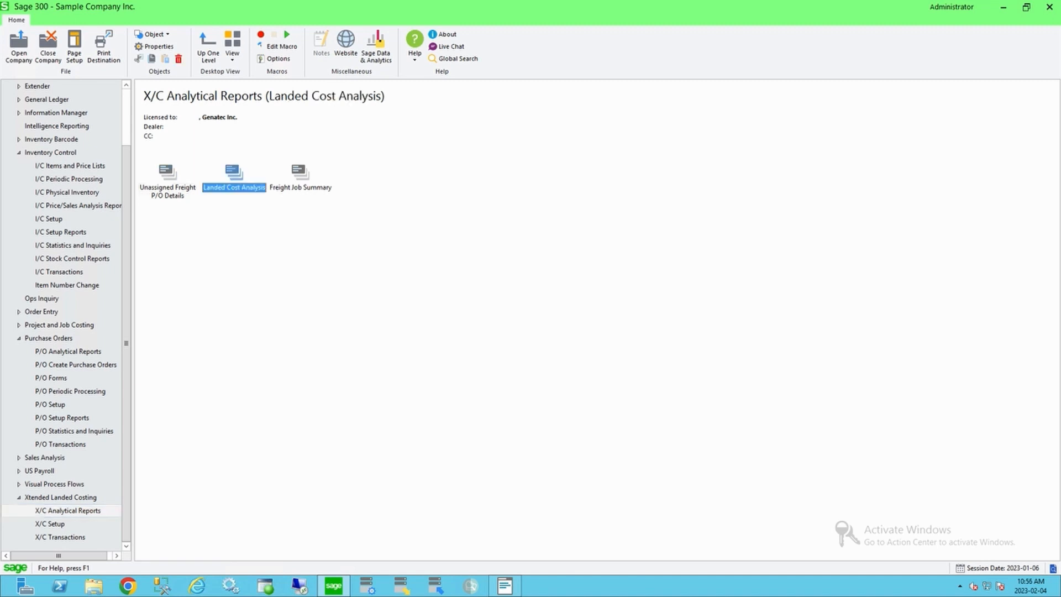
Step: Close the open P/O Purchase Order Entry window and select the Freight Job Summary report
{"action": "left_click", "coordinate": [505, 586]}
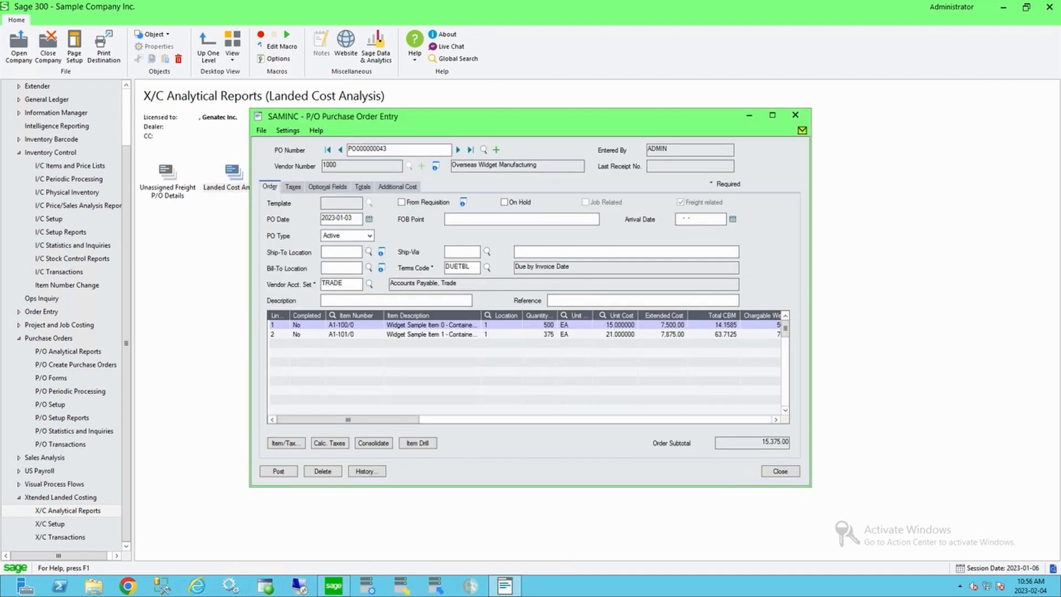
{"action": "left_click", "coordinate": [780, 472]}
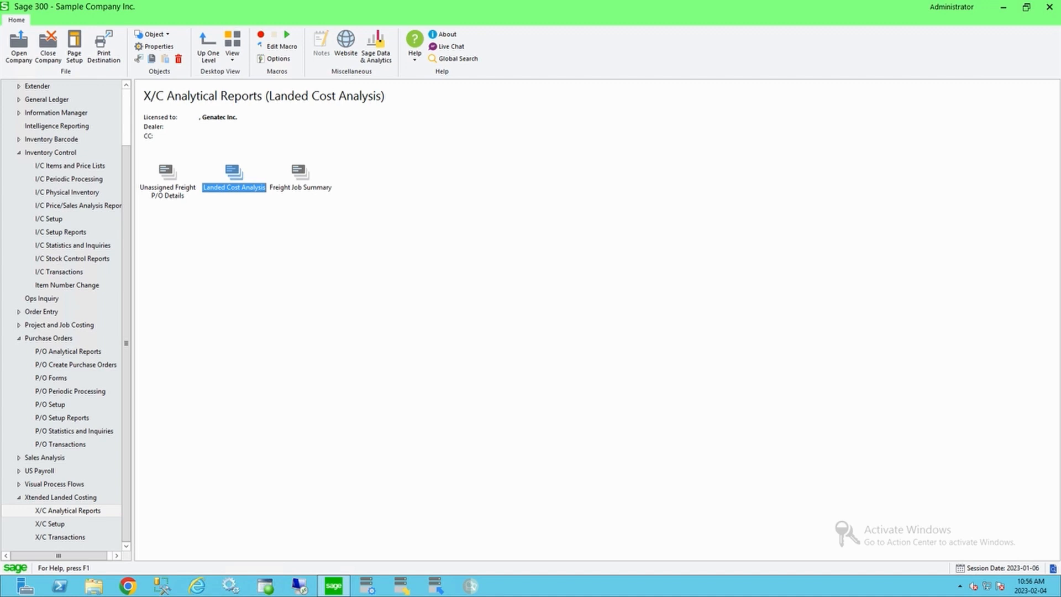
{"action": "left_click", "coordinate": [300, 173]}
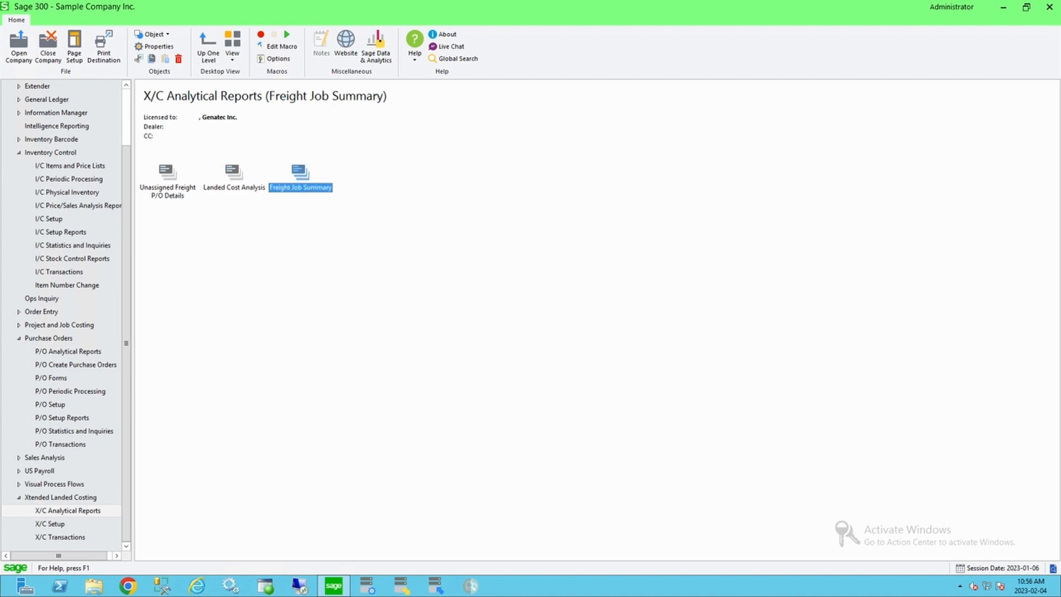